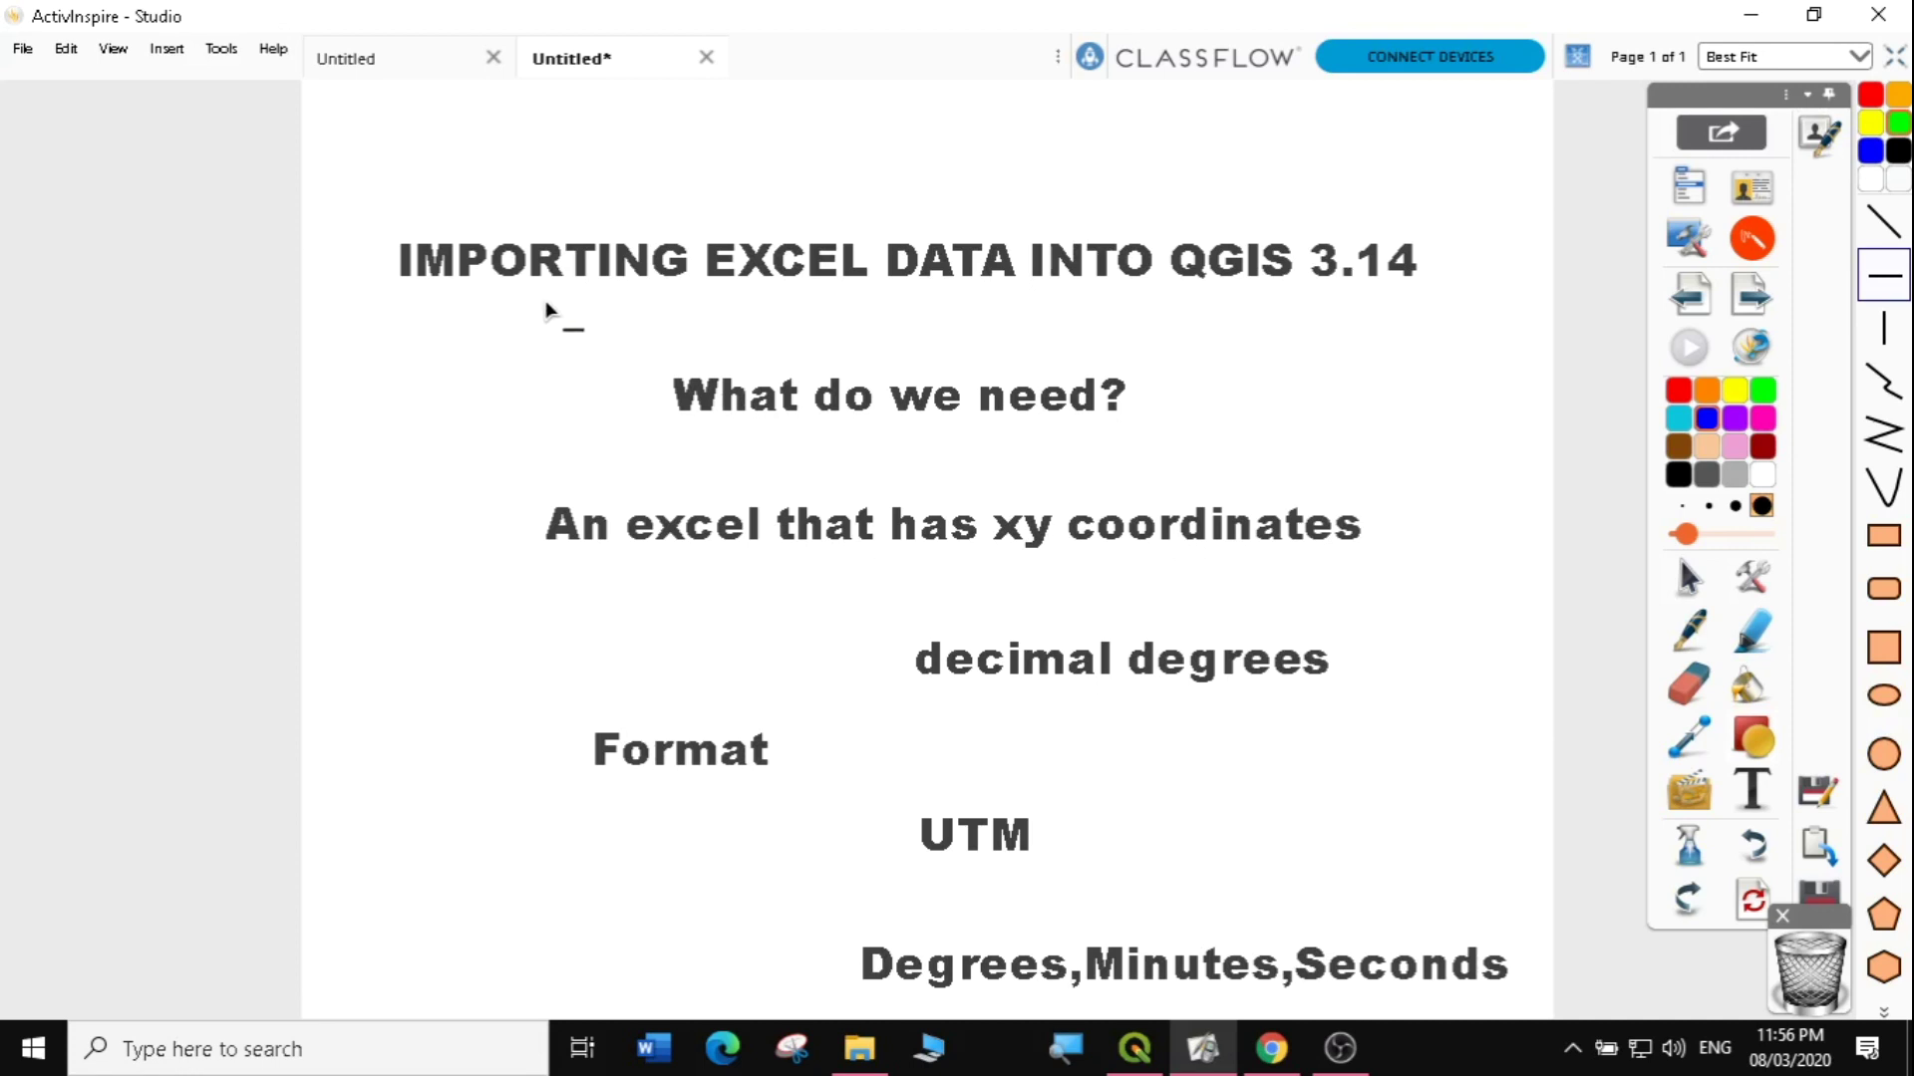
# - Underline the 'IMPORTING EXCEL DATA' title, 'excel' and 'xy coordinates' in blue
pyautogui.moveTo(417, 302); pyautogui.dragTo(966, 331)
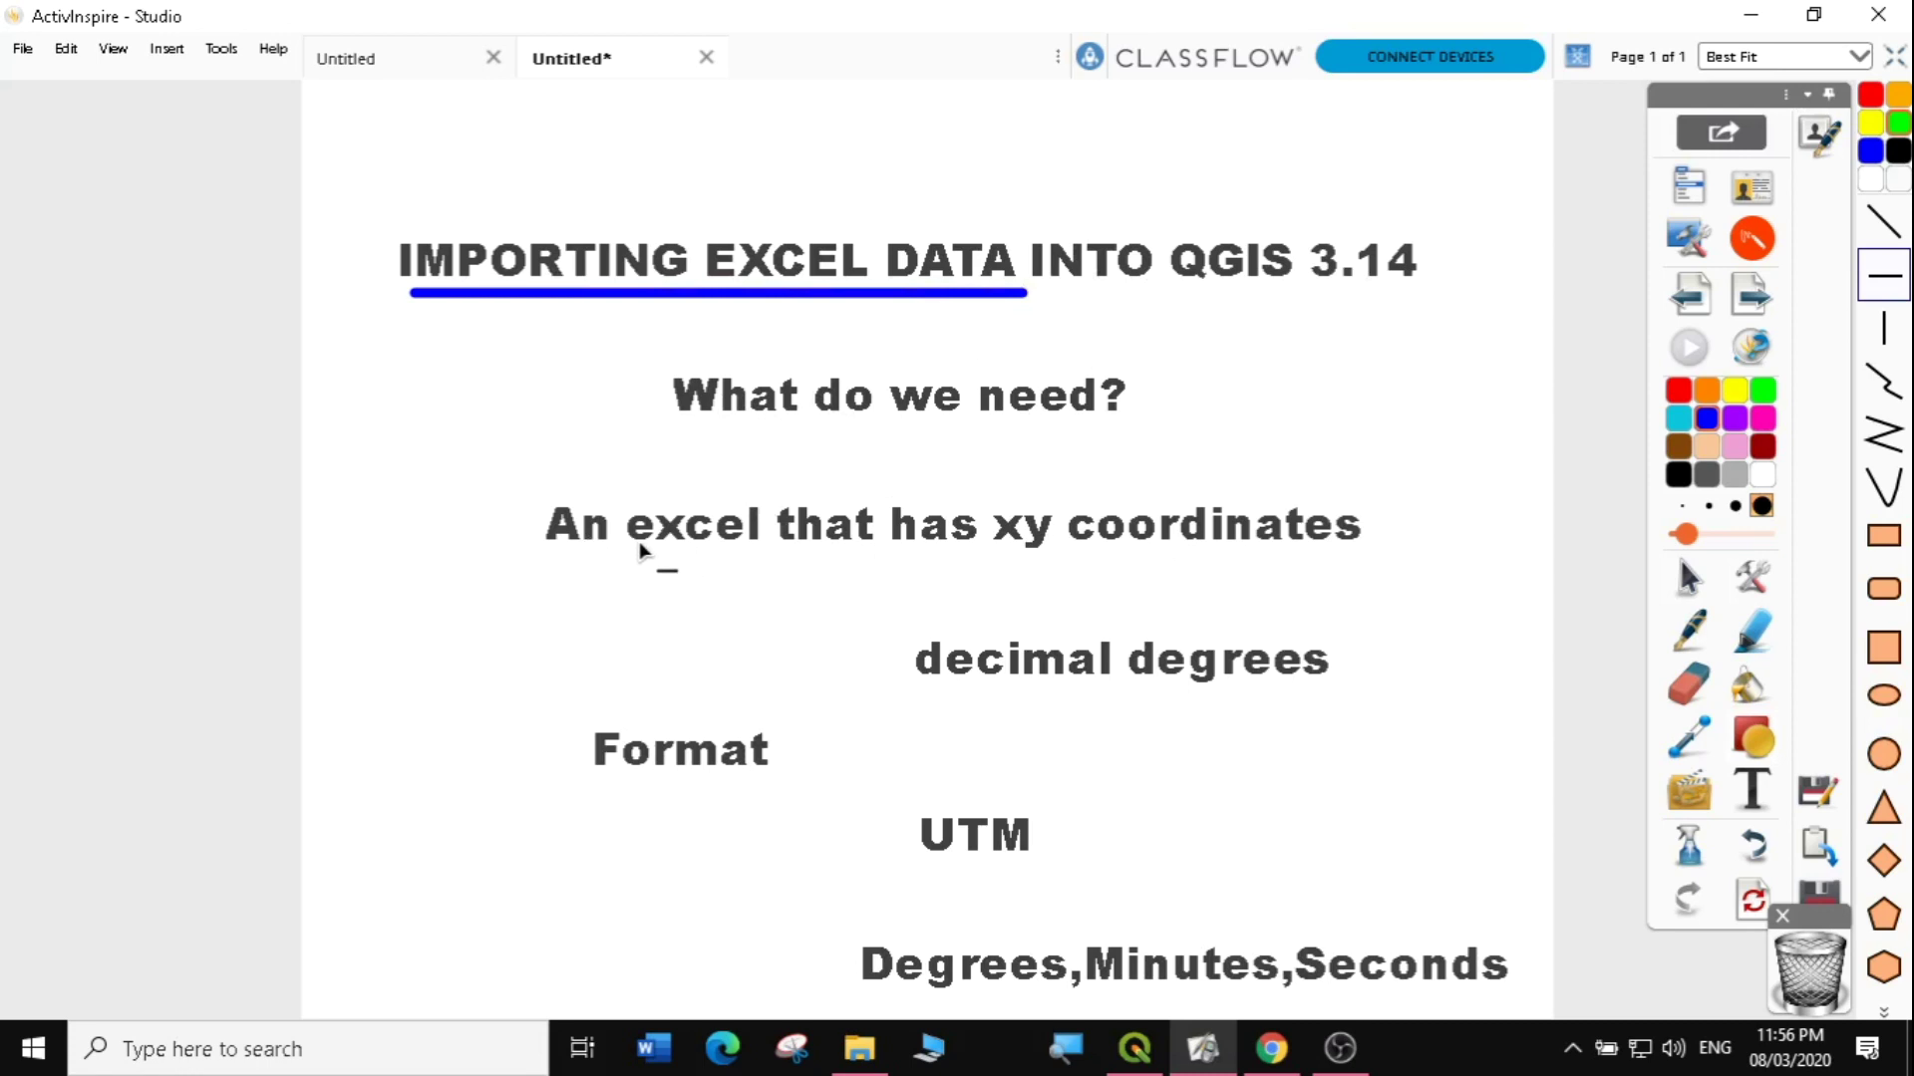
pyautogui.moveTo(644, 562); pyautogui.dragTo(794, 563)
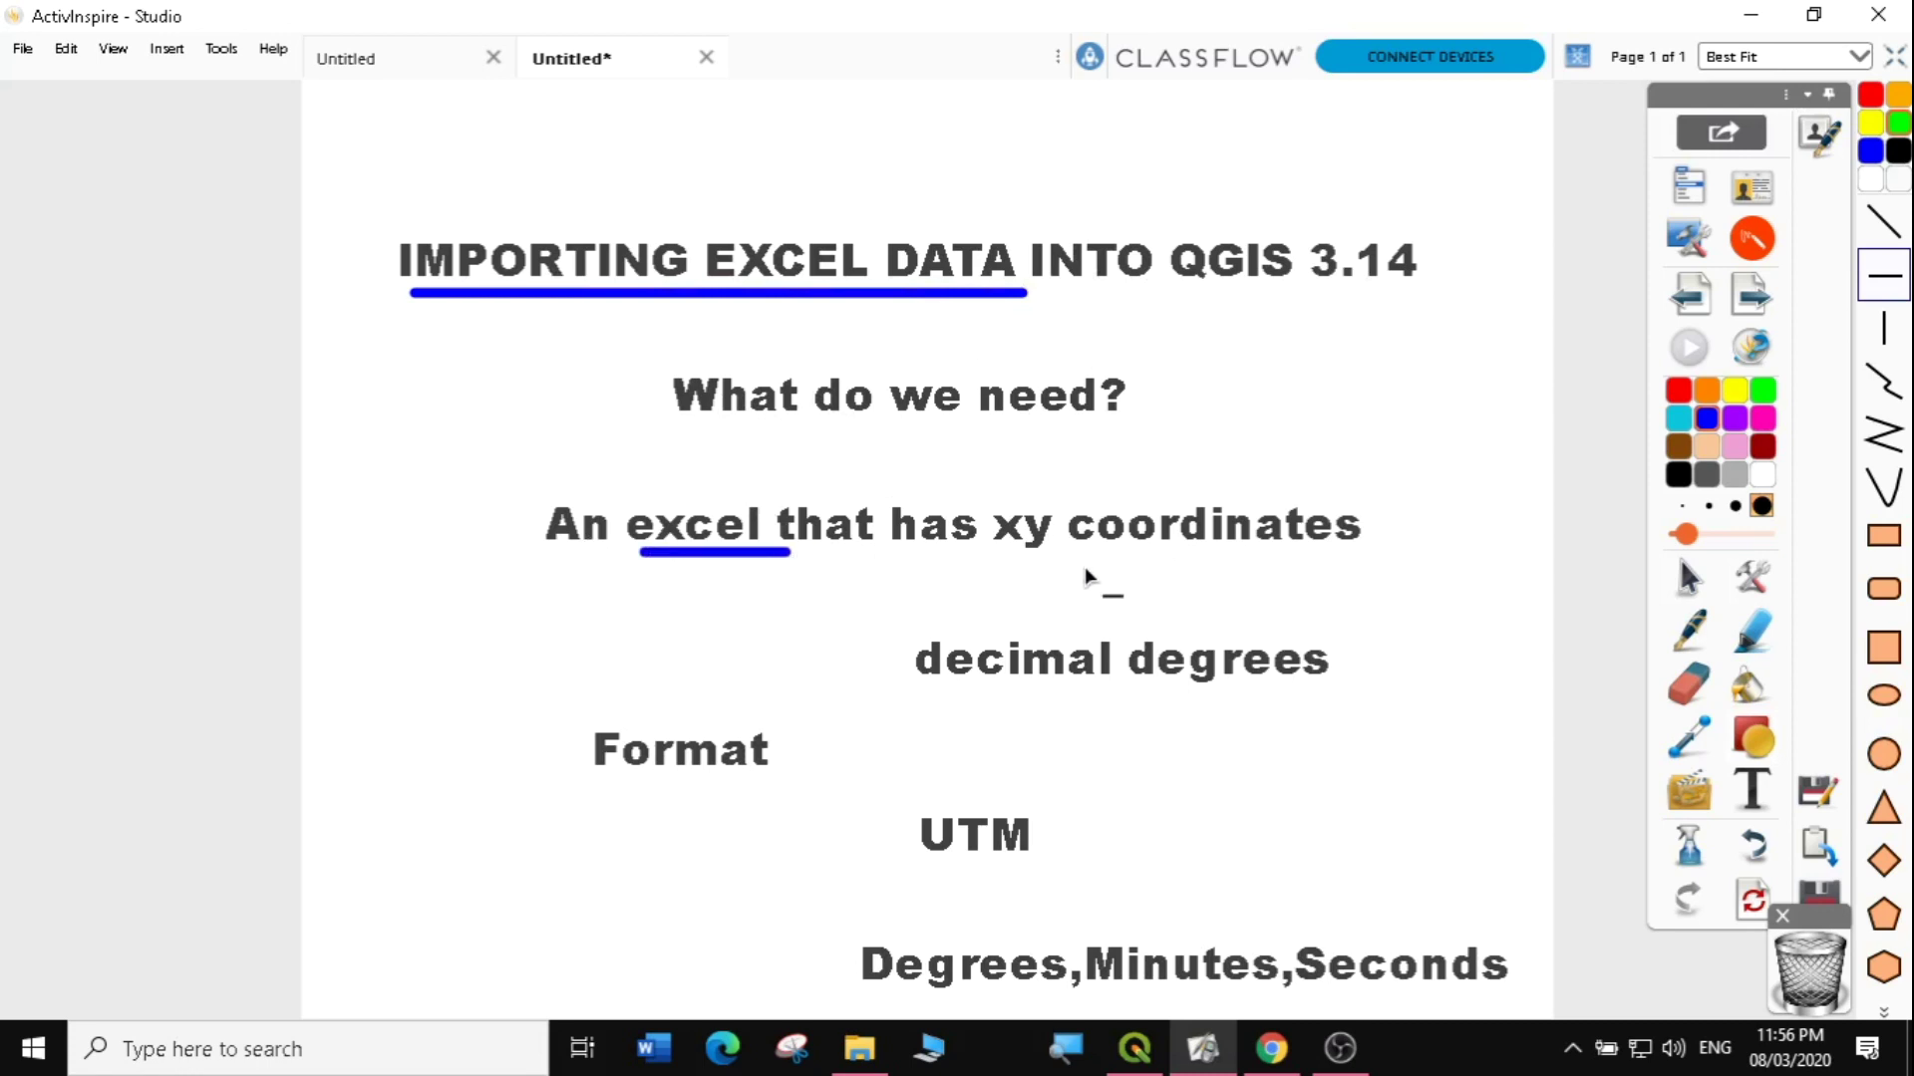
pyautogui.moveTo(994, 560); pyautogui.dragTo(1374, 560)
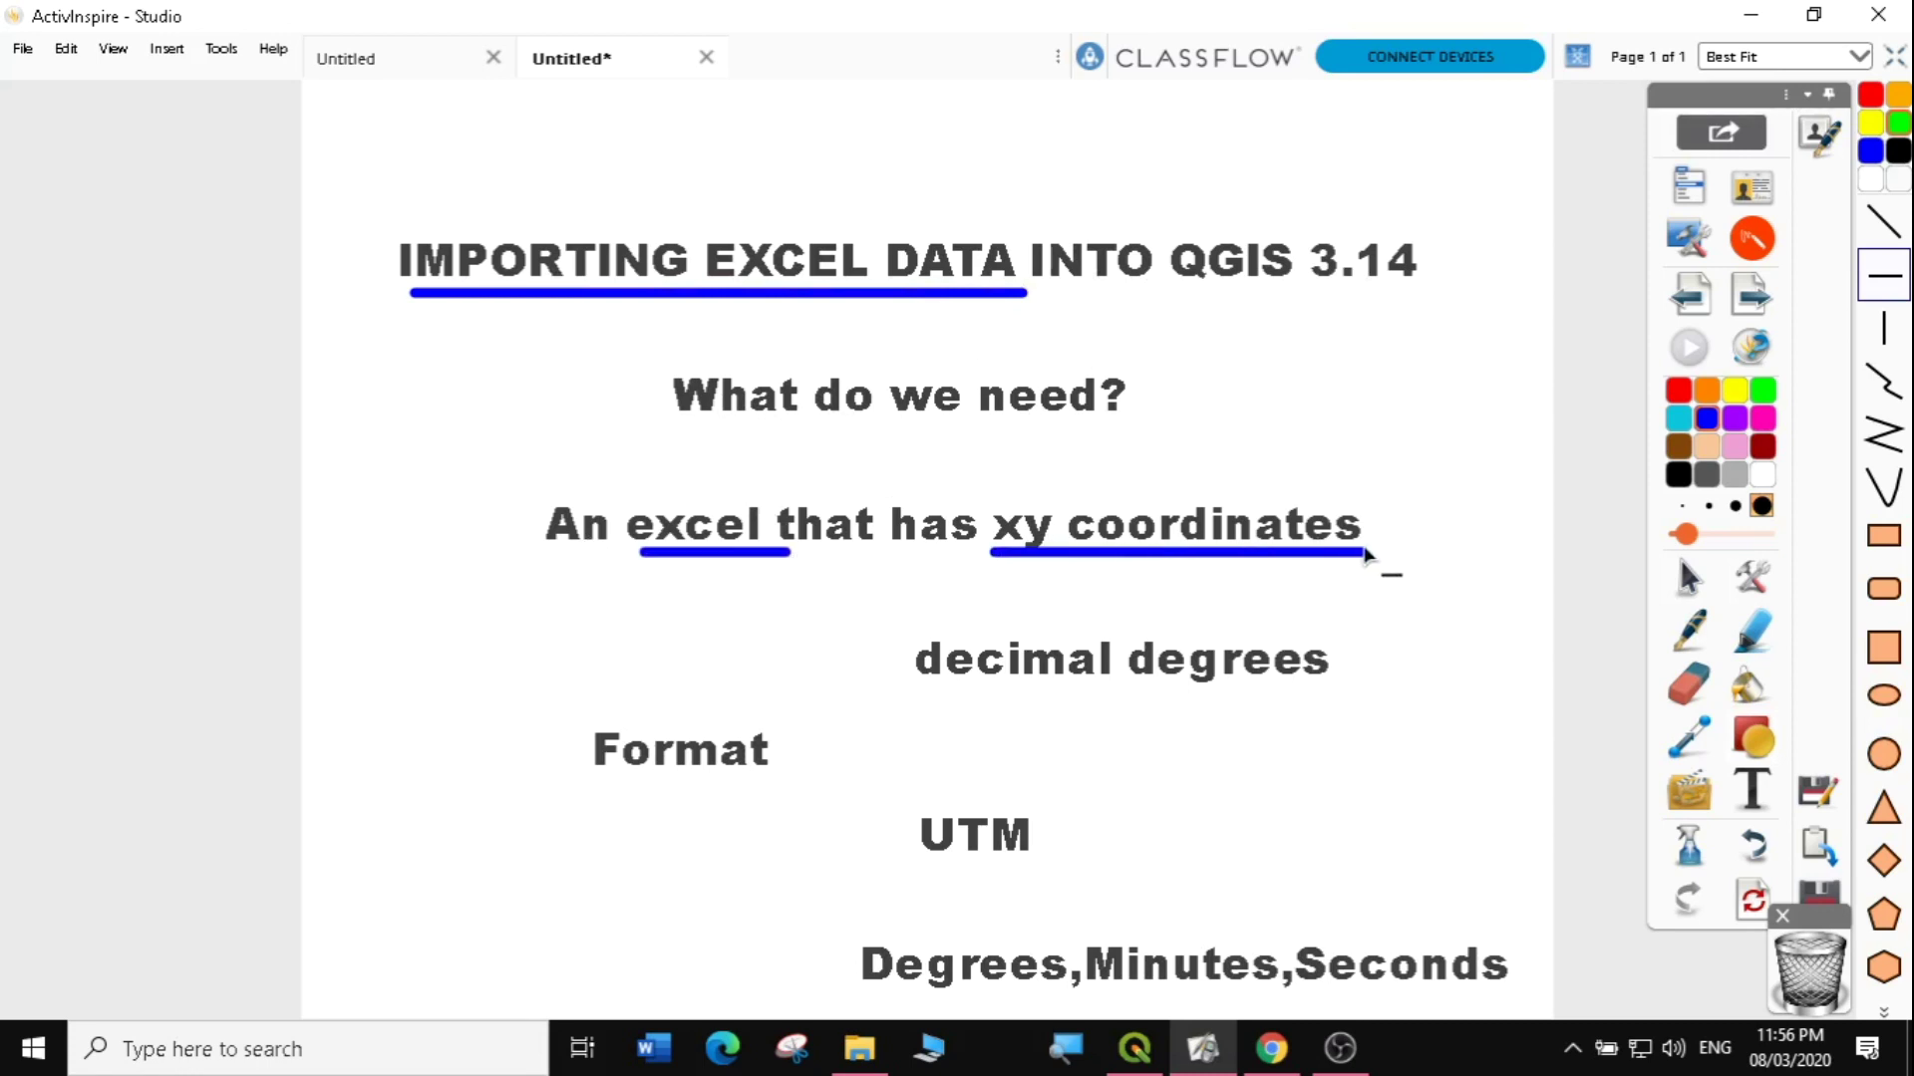
# - Bracket Format to decimal degrees and UTM, underline Degrees,Minutes,Seconds, and arrow it to decimal degrees
pyautogui.click(1881, 237)
pyautogui.moveTo(785, 756); pyautogui.dragTo(903, 672)
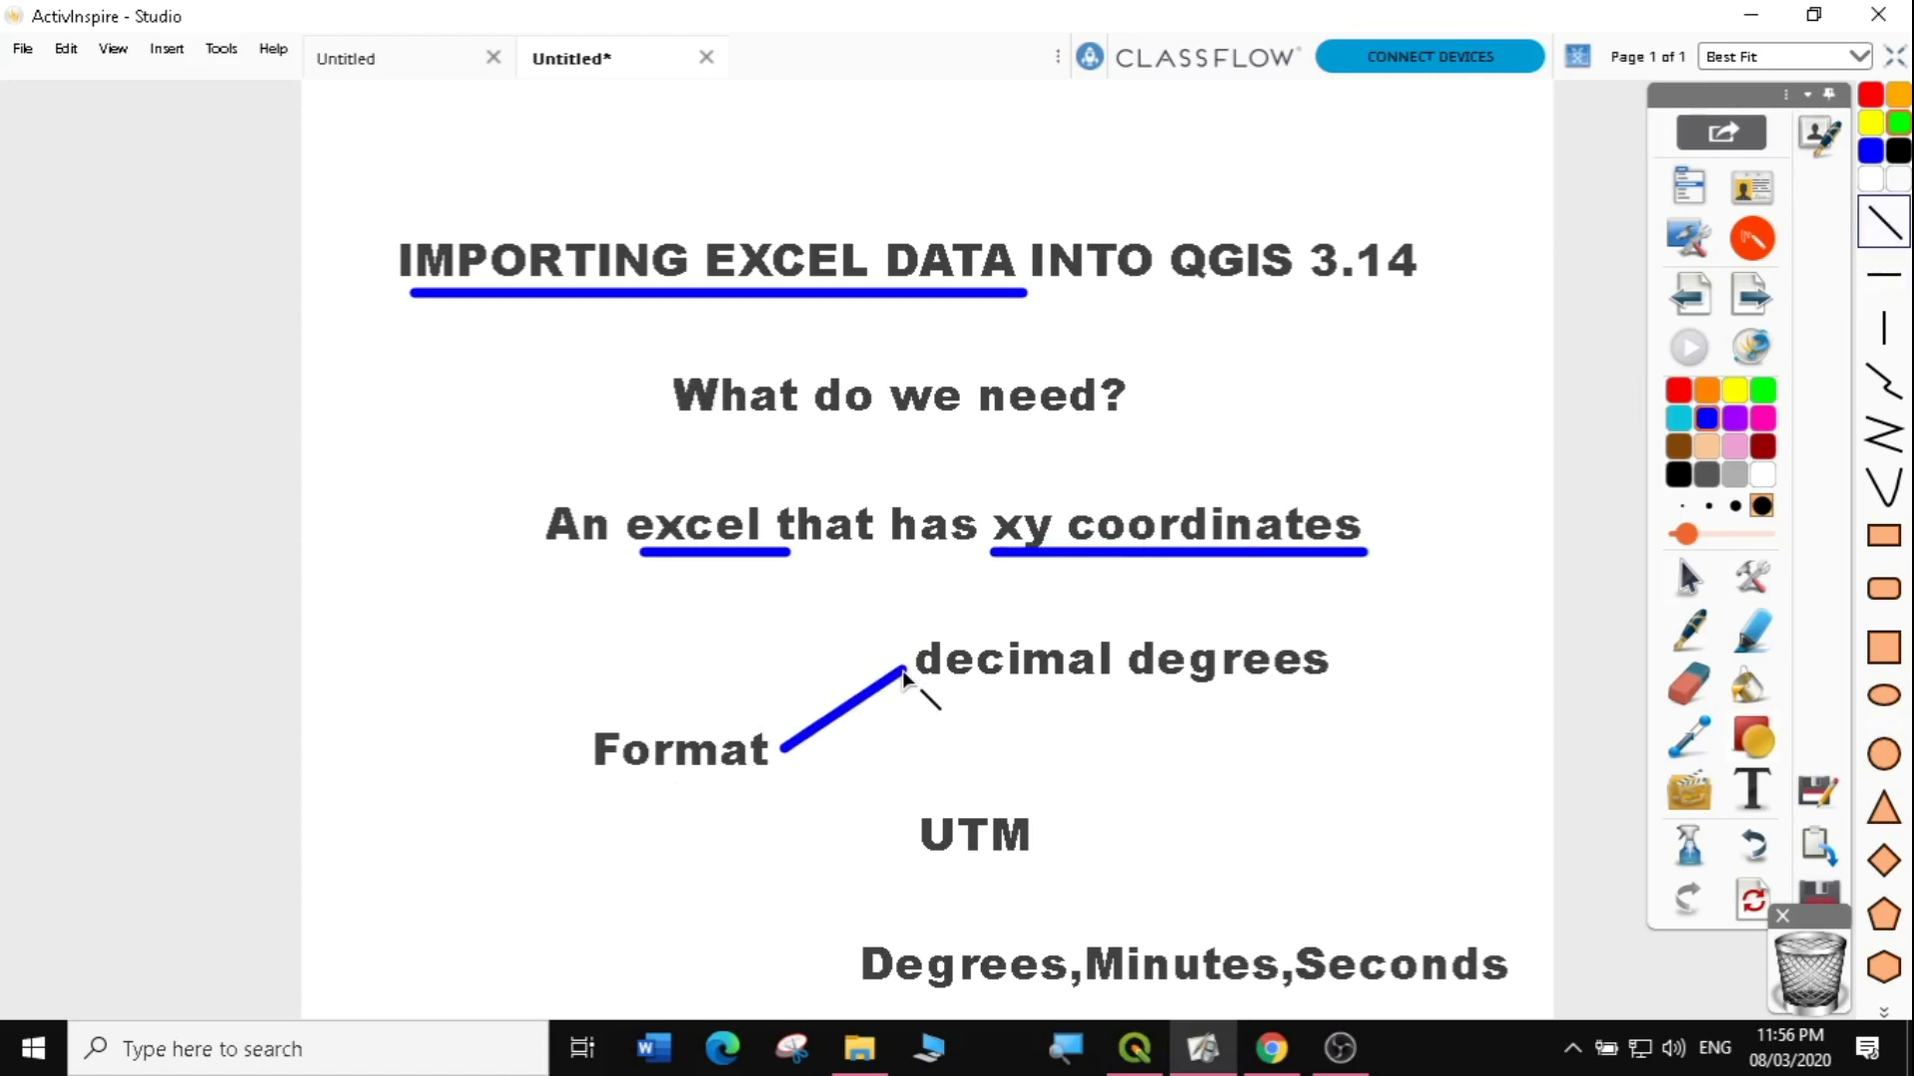
pyautogui.moveTo(785, 753)
pyautogui.mouseDown()
pyautogui.moveTo(876, 832)
pyautogui.moveTo(903, 830)
pyautogui.mouseUp()
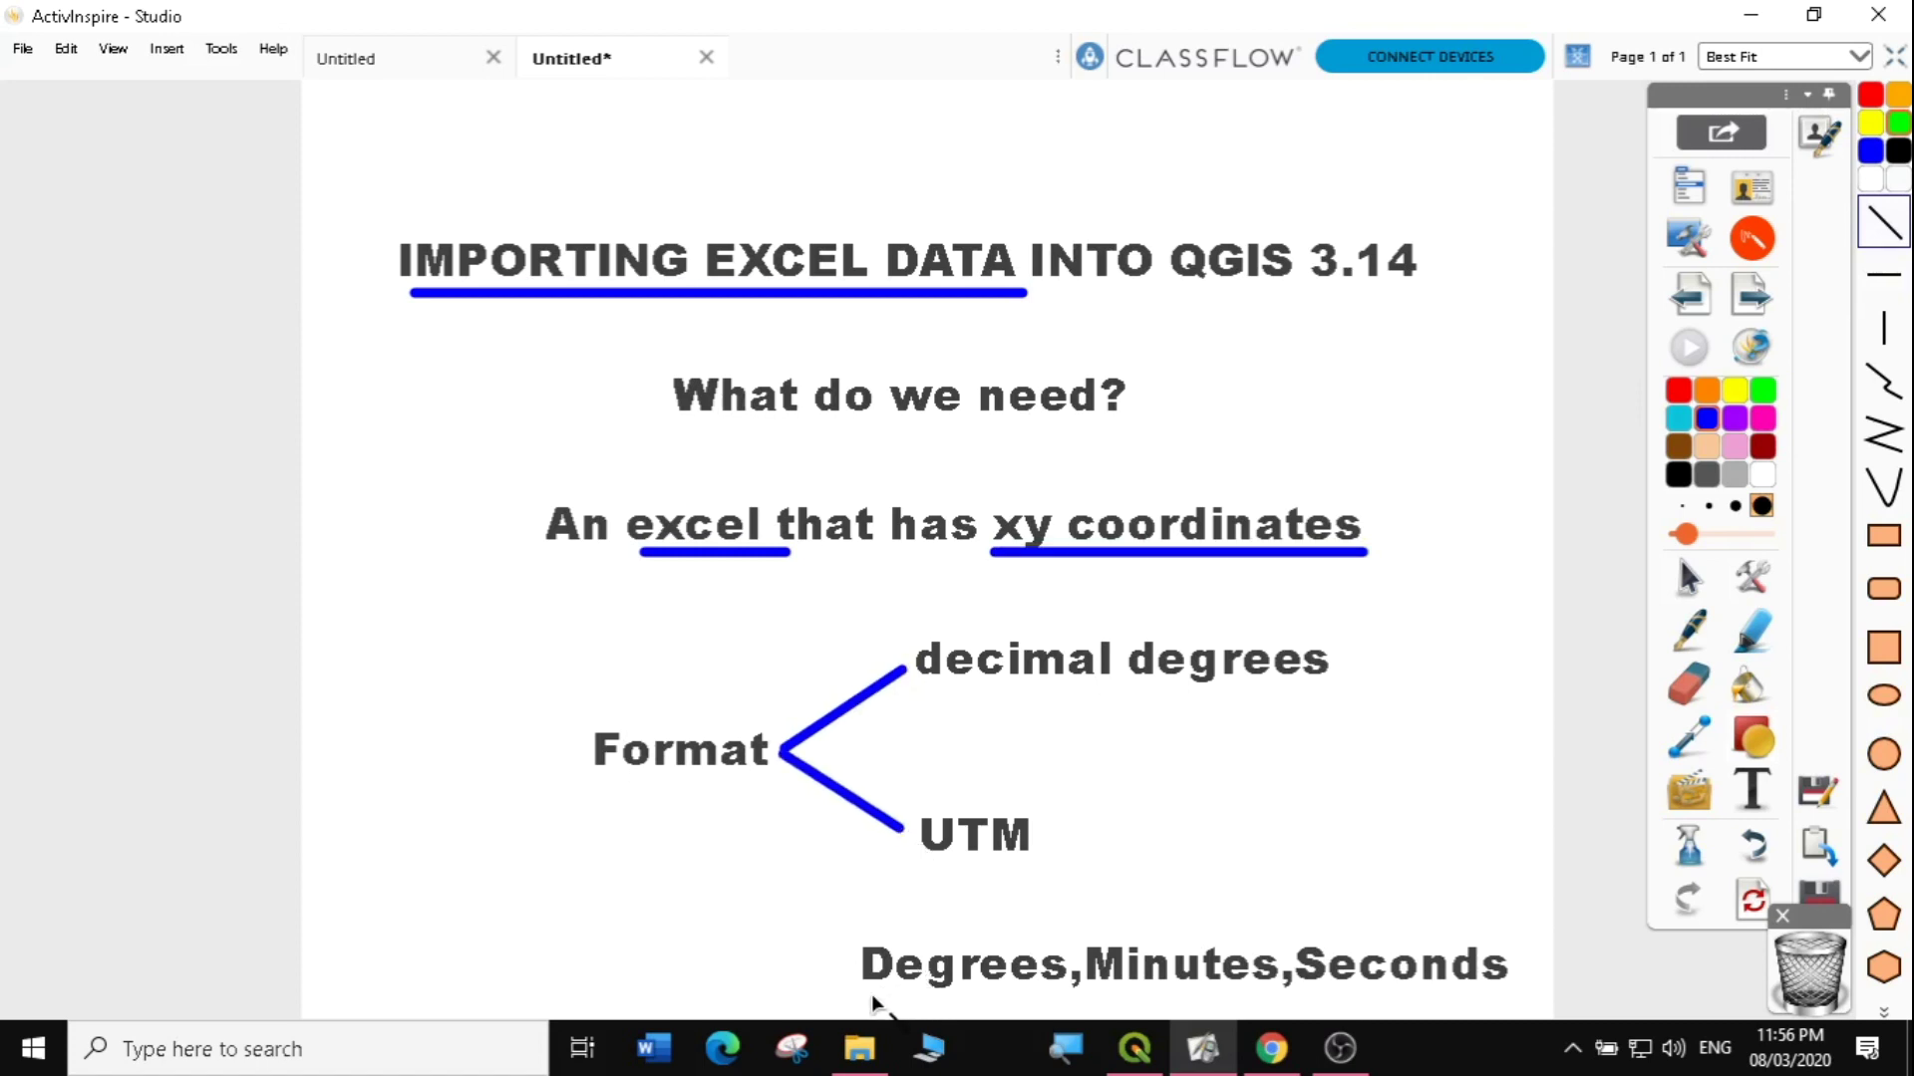
pyautogui.moveTo(871, 993)
pyautogui.mouseDown()
pyautogui.moveTo(1399, 1031)
pyautogui.moveTo(1505, 1012)
pyautogui.moveTo(1530, 992)
pyautogui.moveTo(1513, 985)
pyautogui.mouseUp()
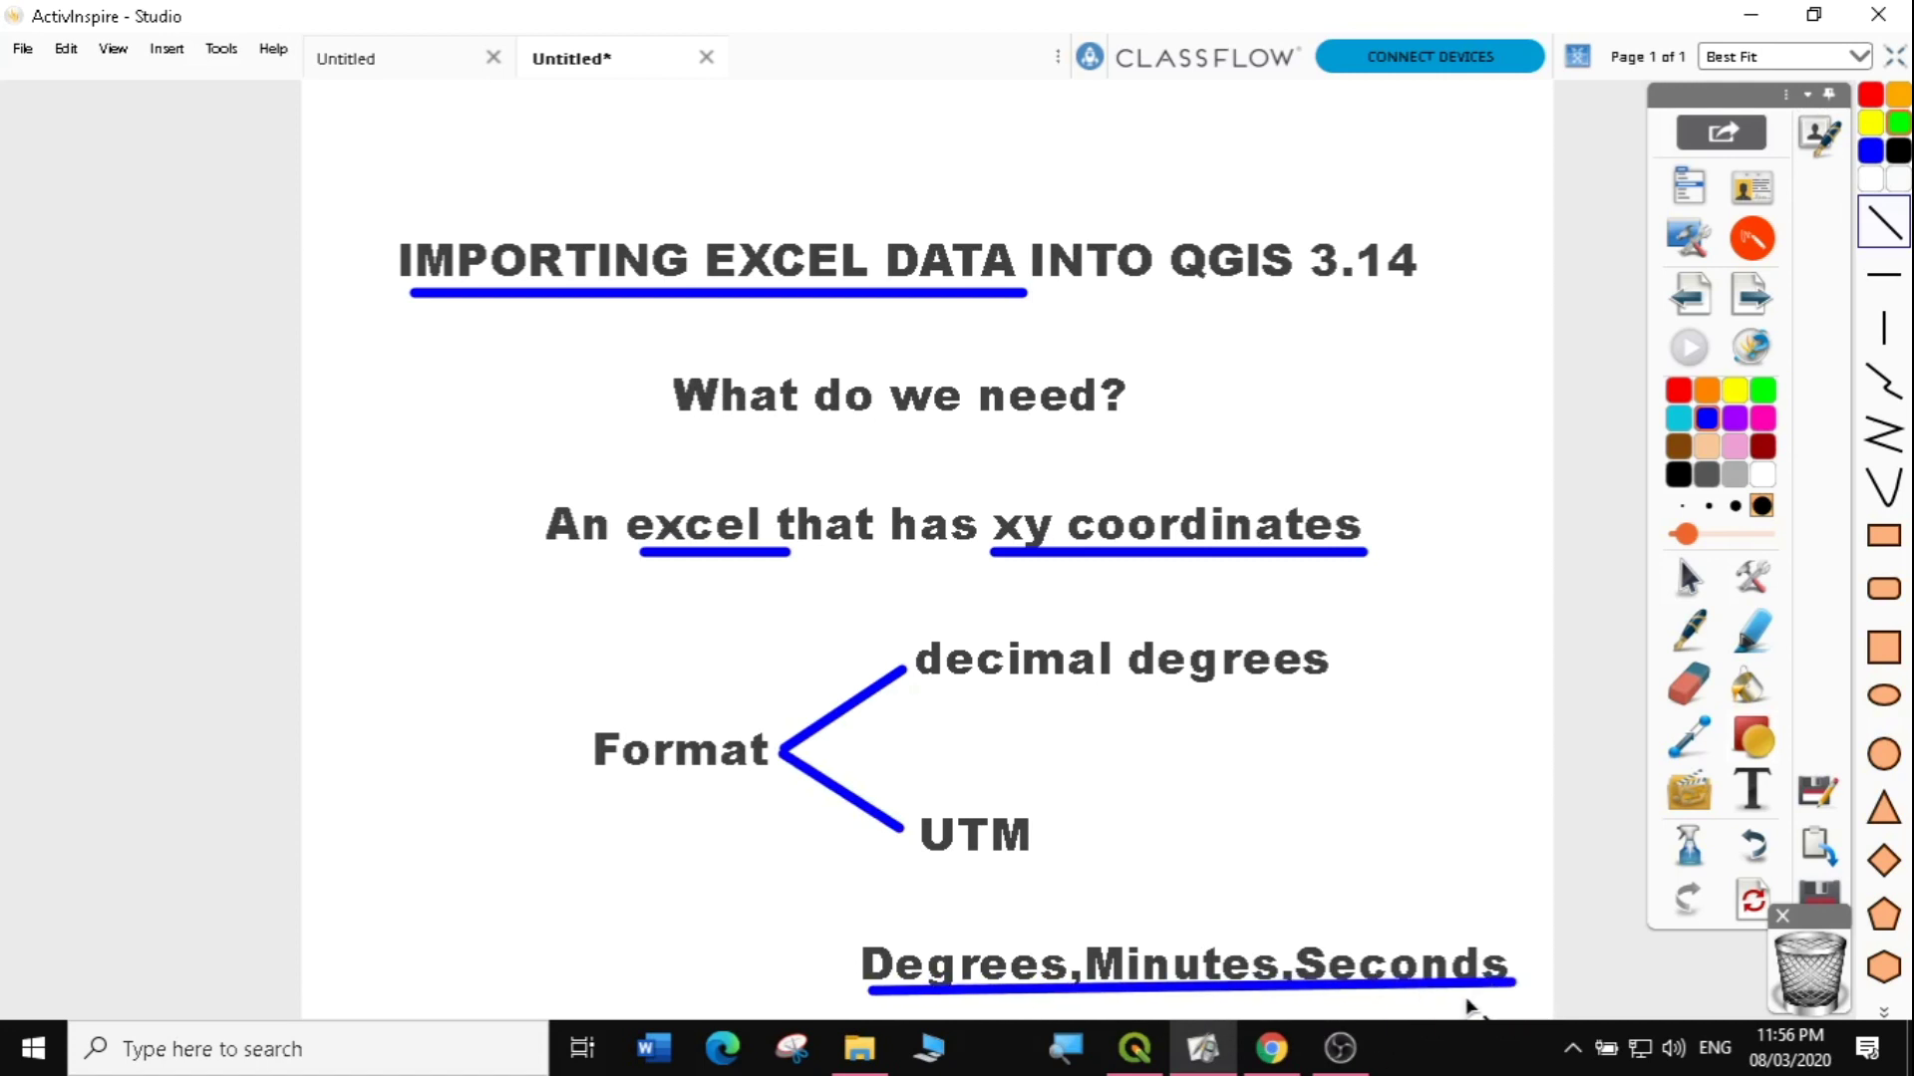
pyautogui.moveTo(1291, 917)
pyautogui.mouseDown()
pyautogui.moveTo(1251, 713)
pyautogui.moveTo(1210, 789)
pyautogui.mouseUp()
pyautogui.moveTo(1237, 699); pyautogui.dragTo(1324, 765)
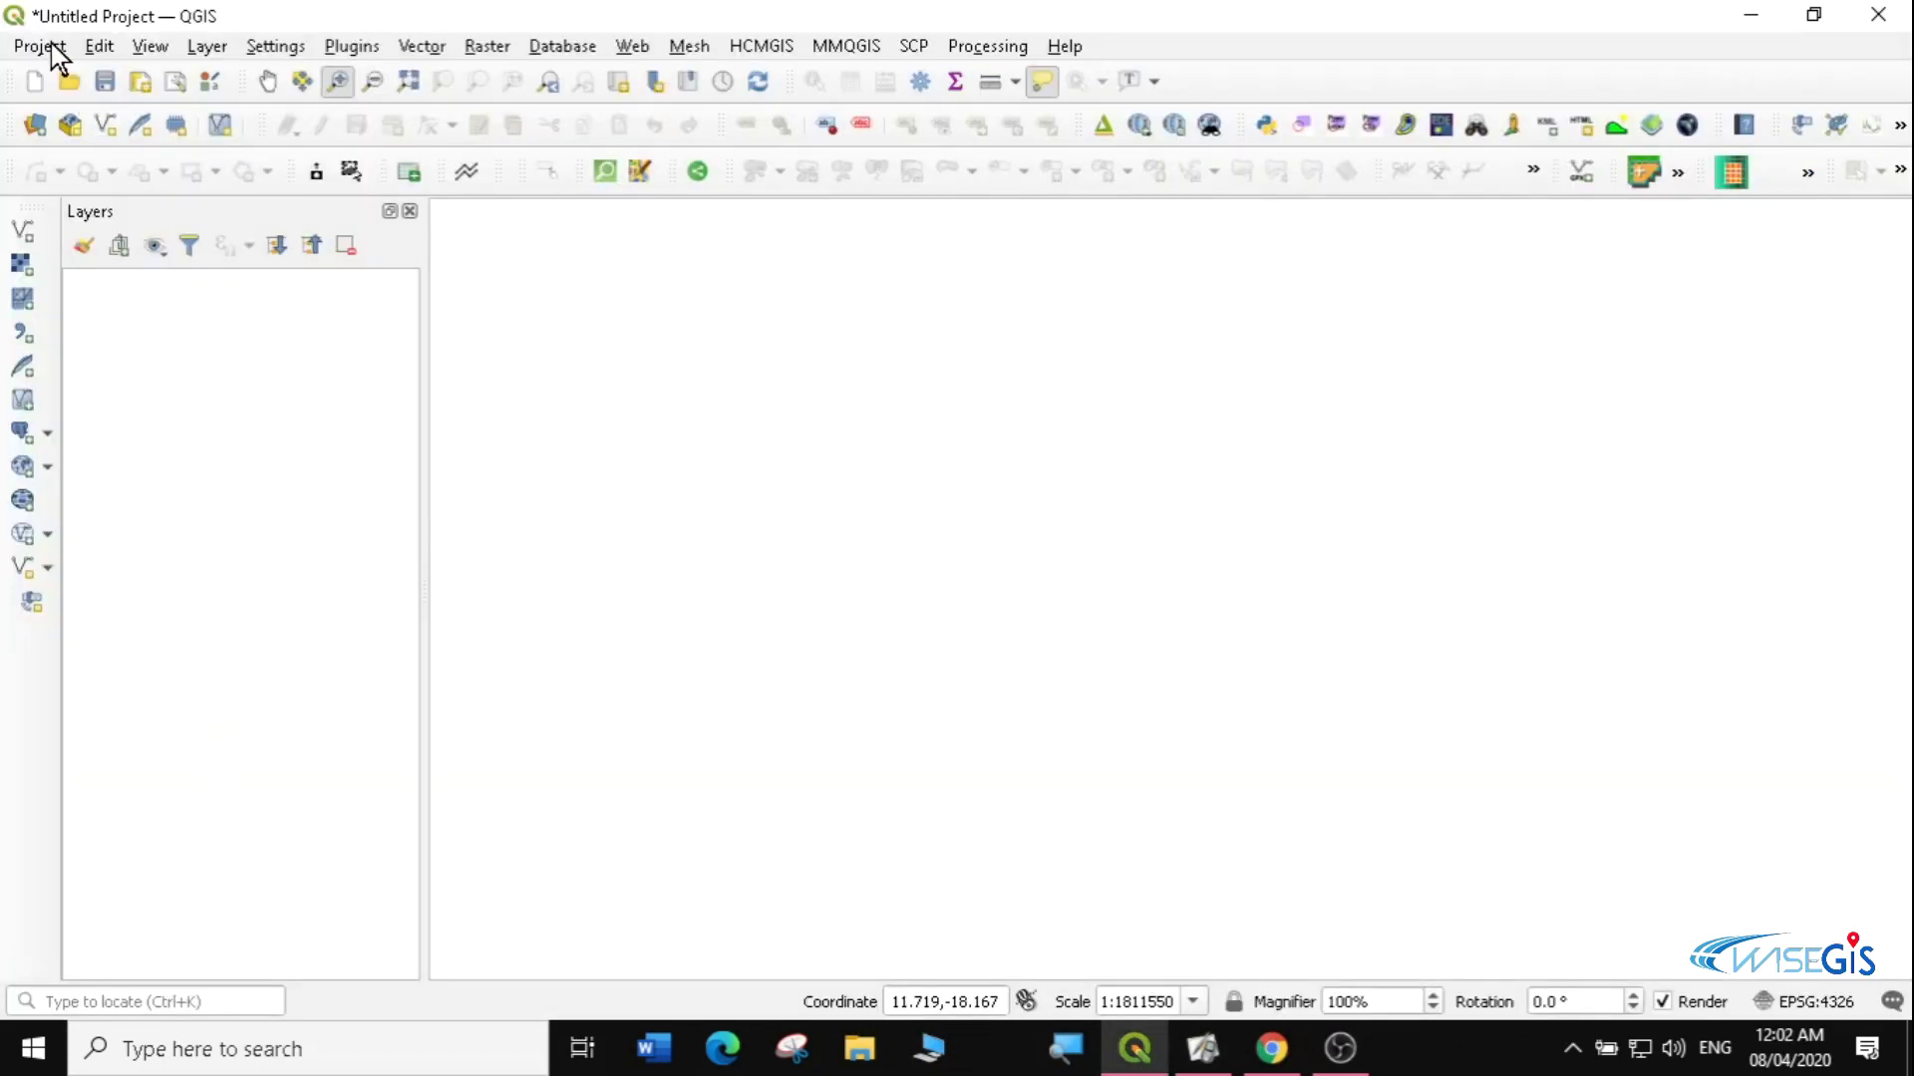
# - Glance at the Project menu, then minimize the empty untitled QGIS window
pyautogui.click(49, 45)
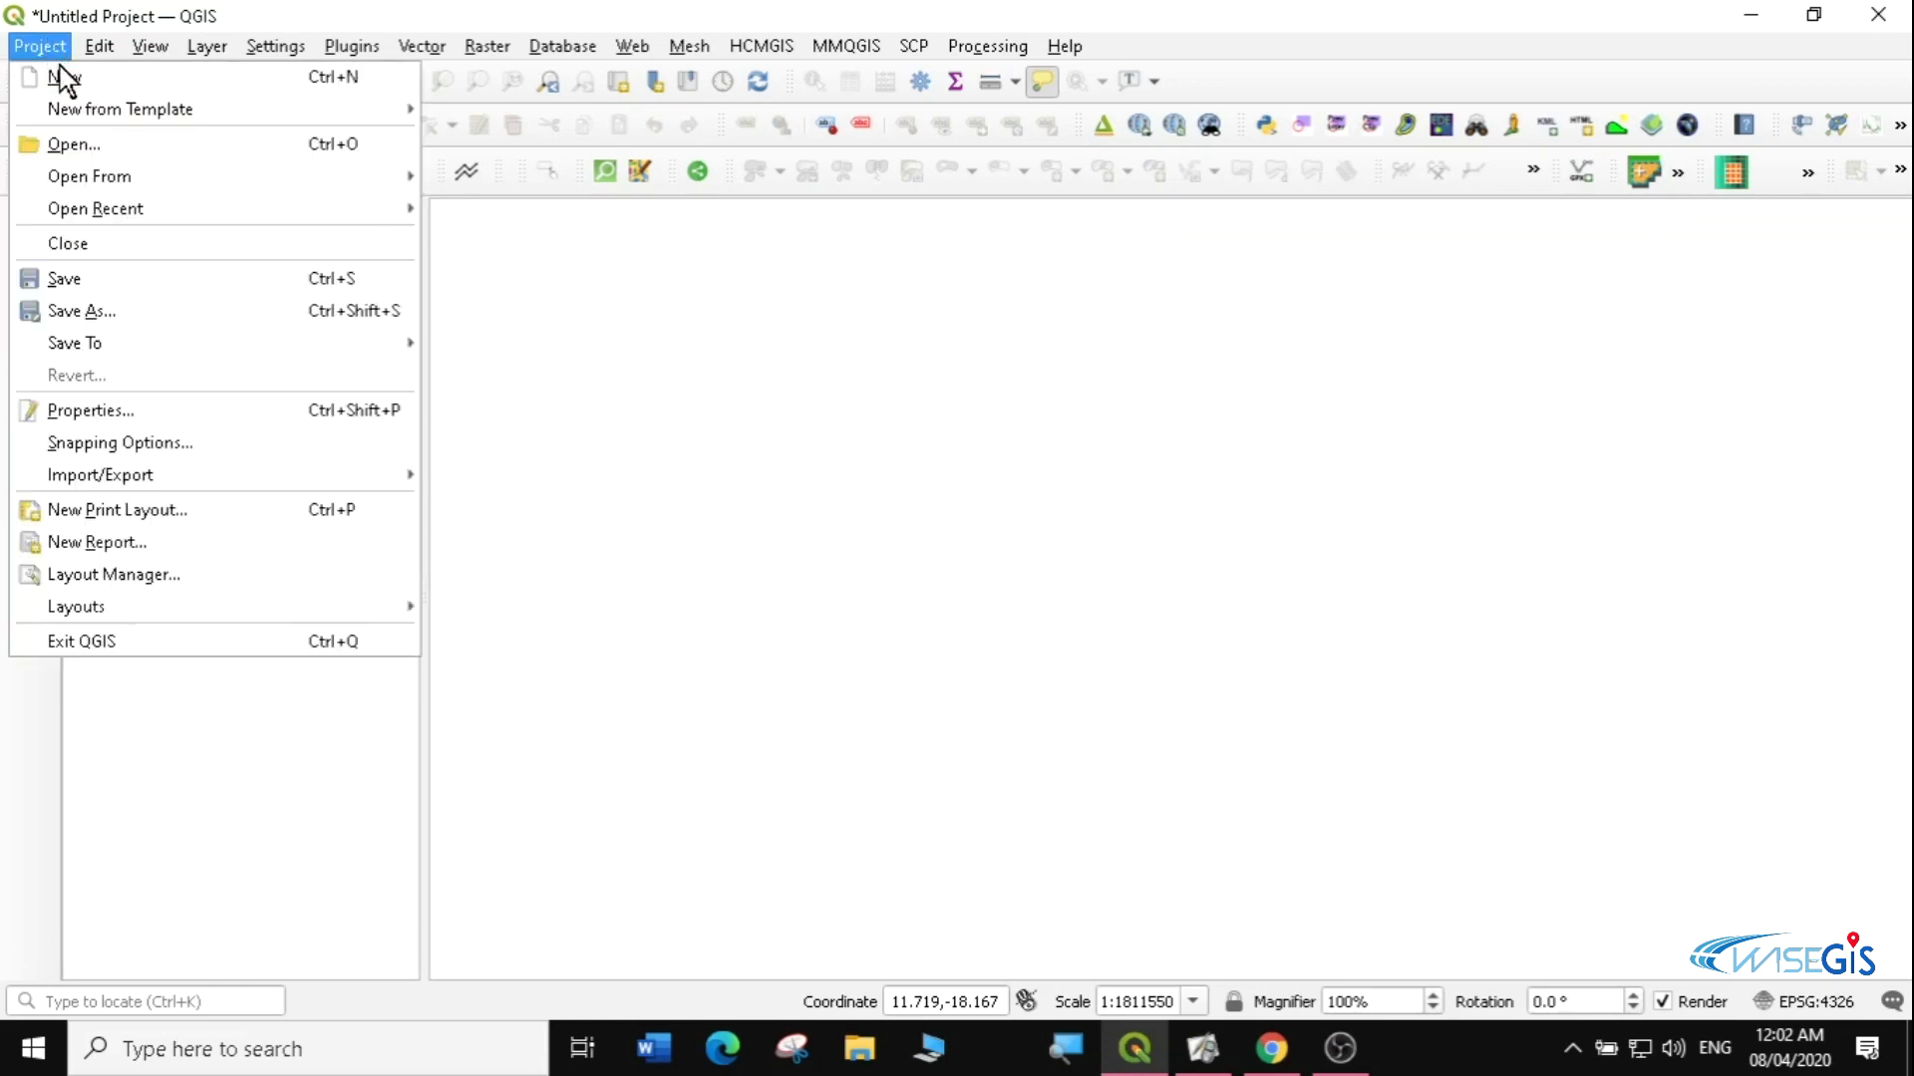
pyautogui.moveTo(352, 46)
pyautogui.click(393, 12)
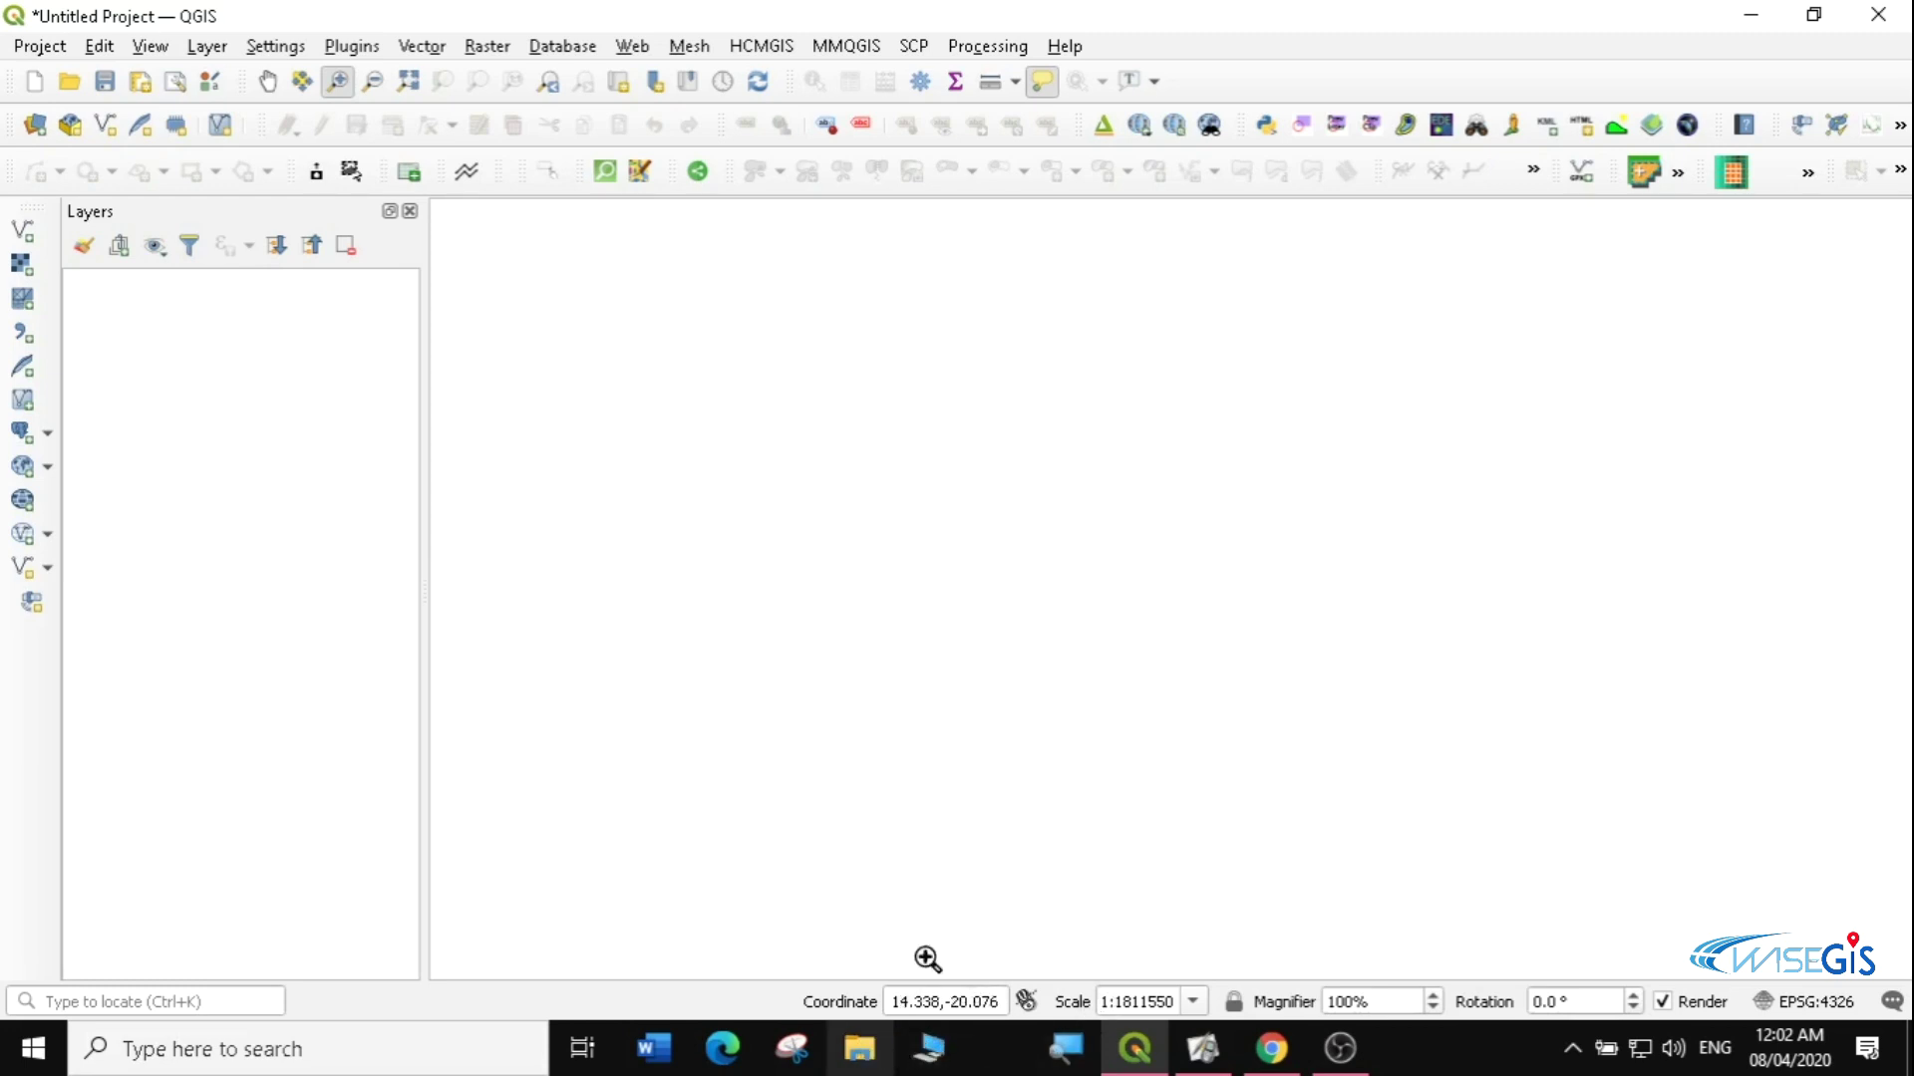
pyautogui.click(1751, 14)
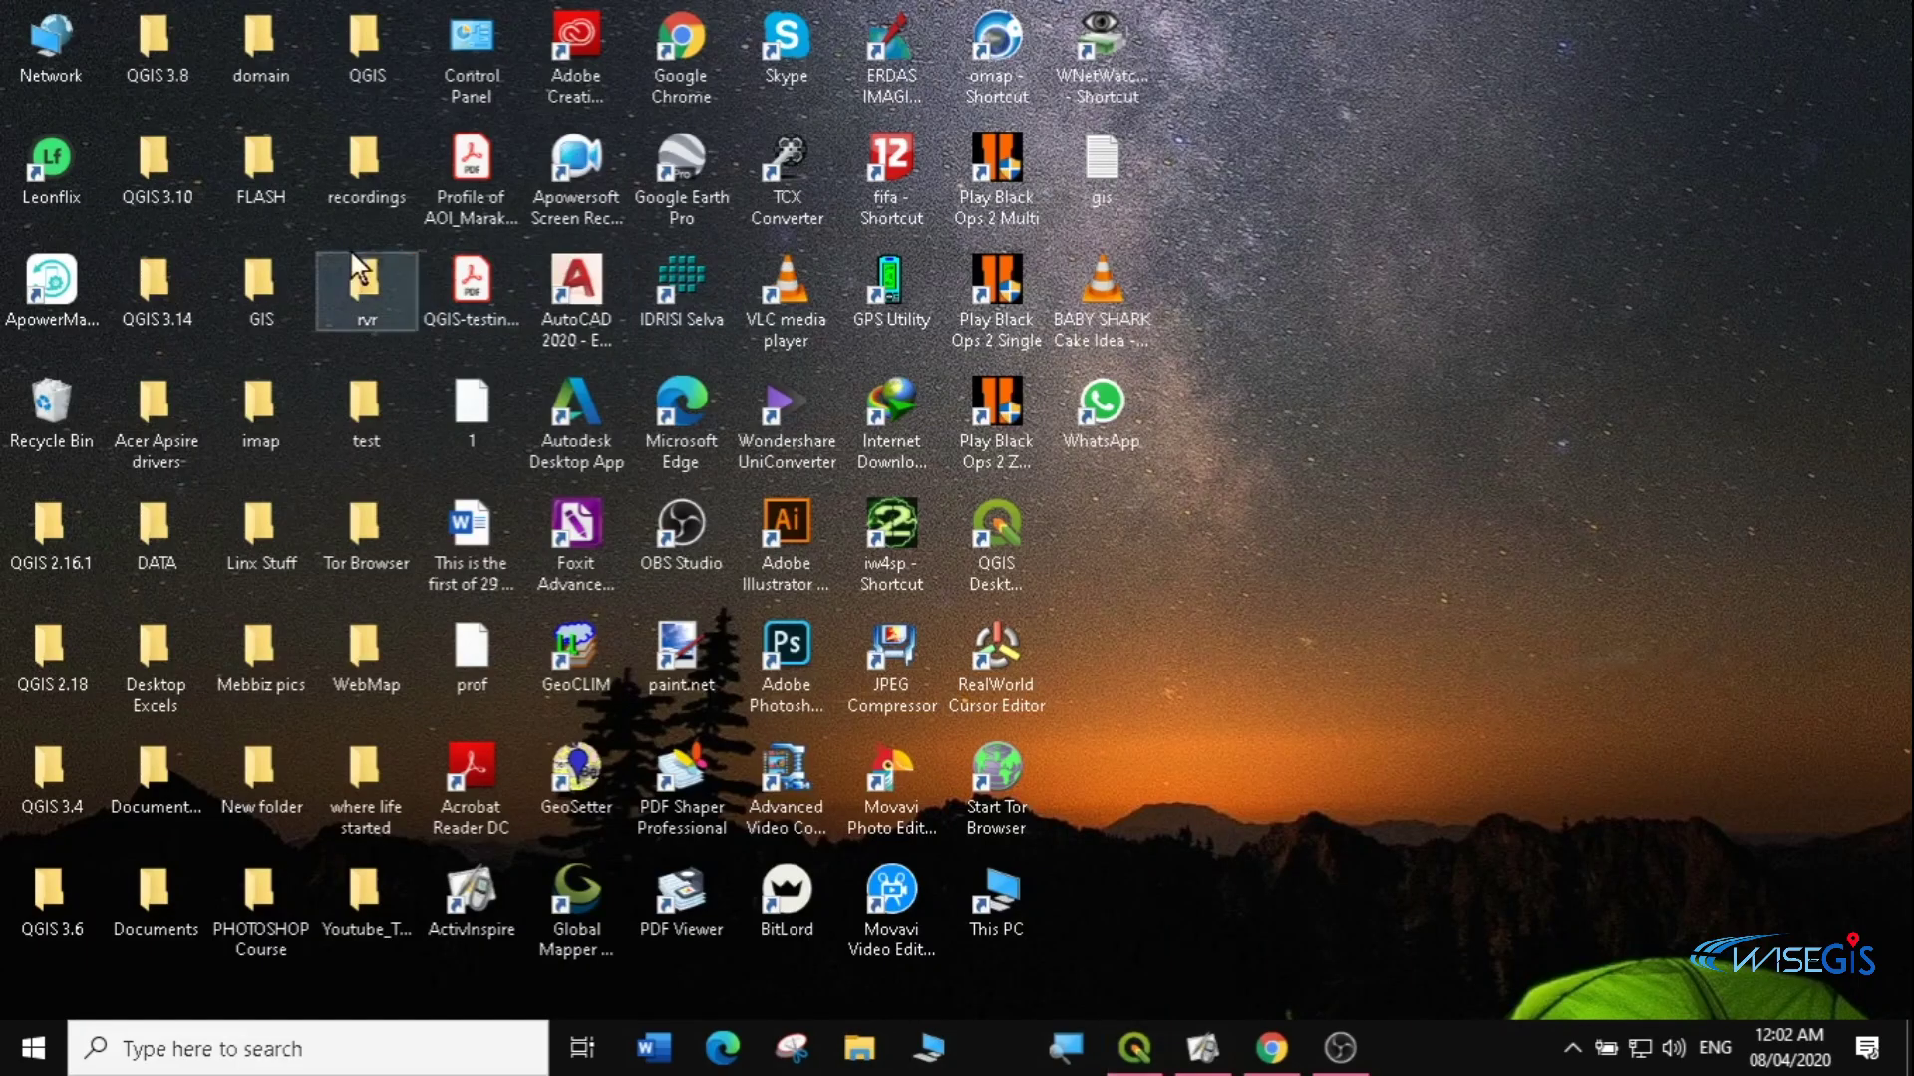
# - Browse to GIS › data › Excel Files, maximize the window, and open namibia_healthsites
pyautogui.doubleClick(254, 289)
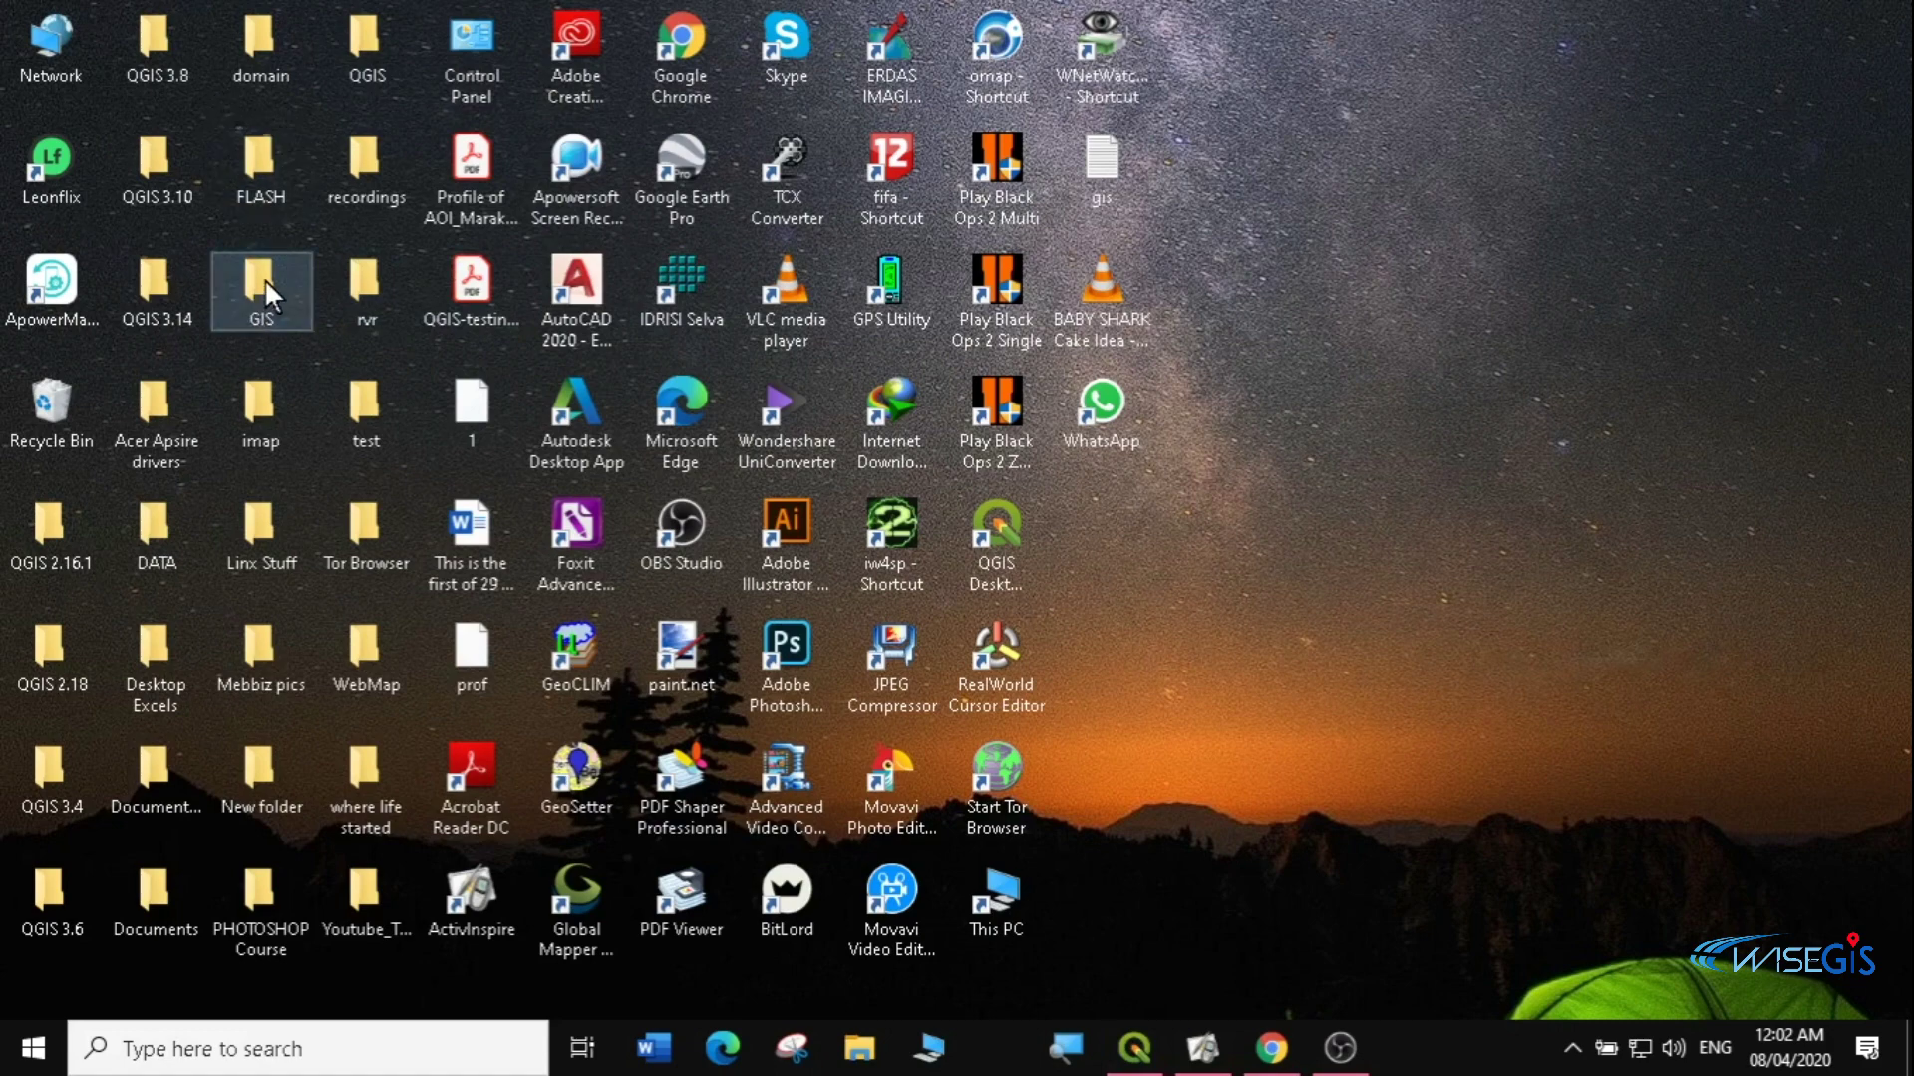
pyautogui.doubleClick(678, 349)
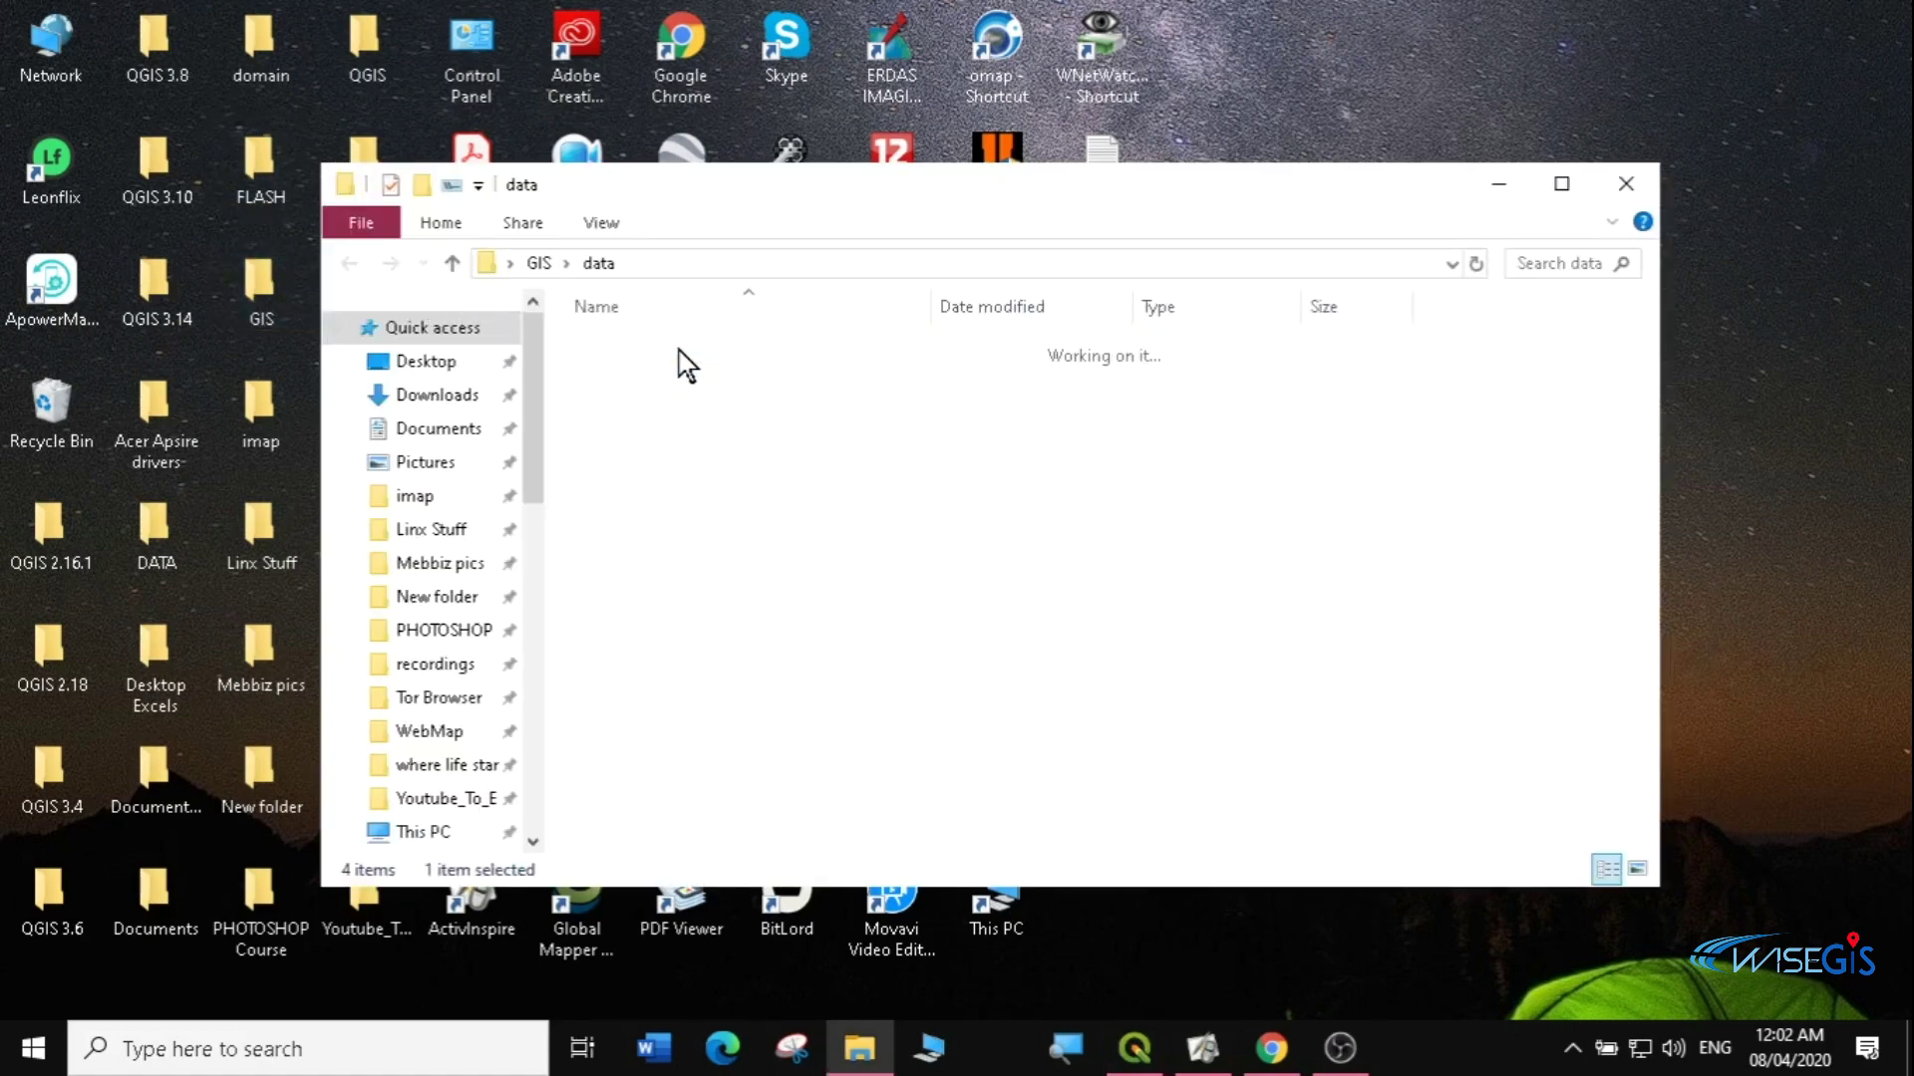
pyautogui.doubleClick(654, 377)
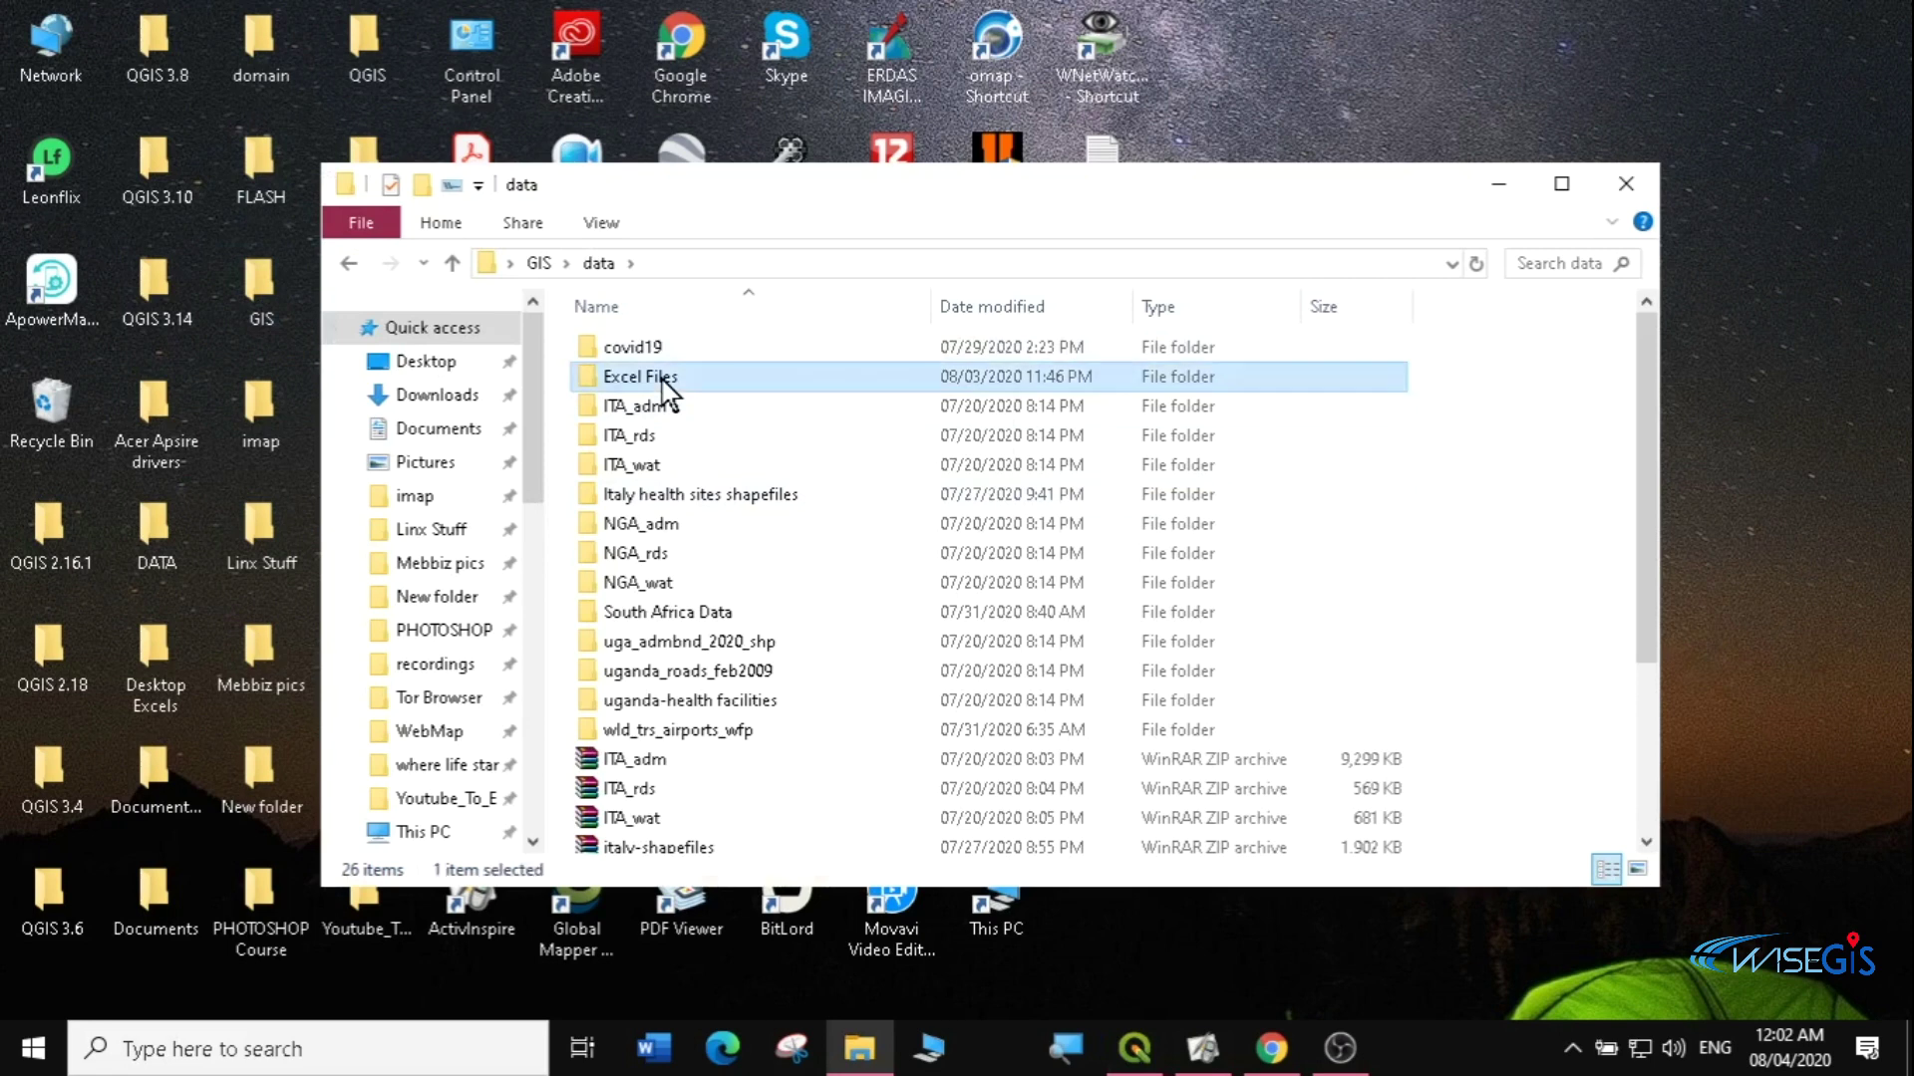
pyautogui.click(1559, 186)
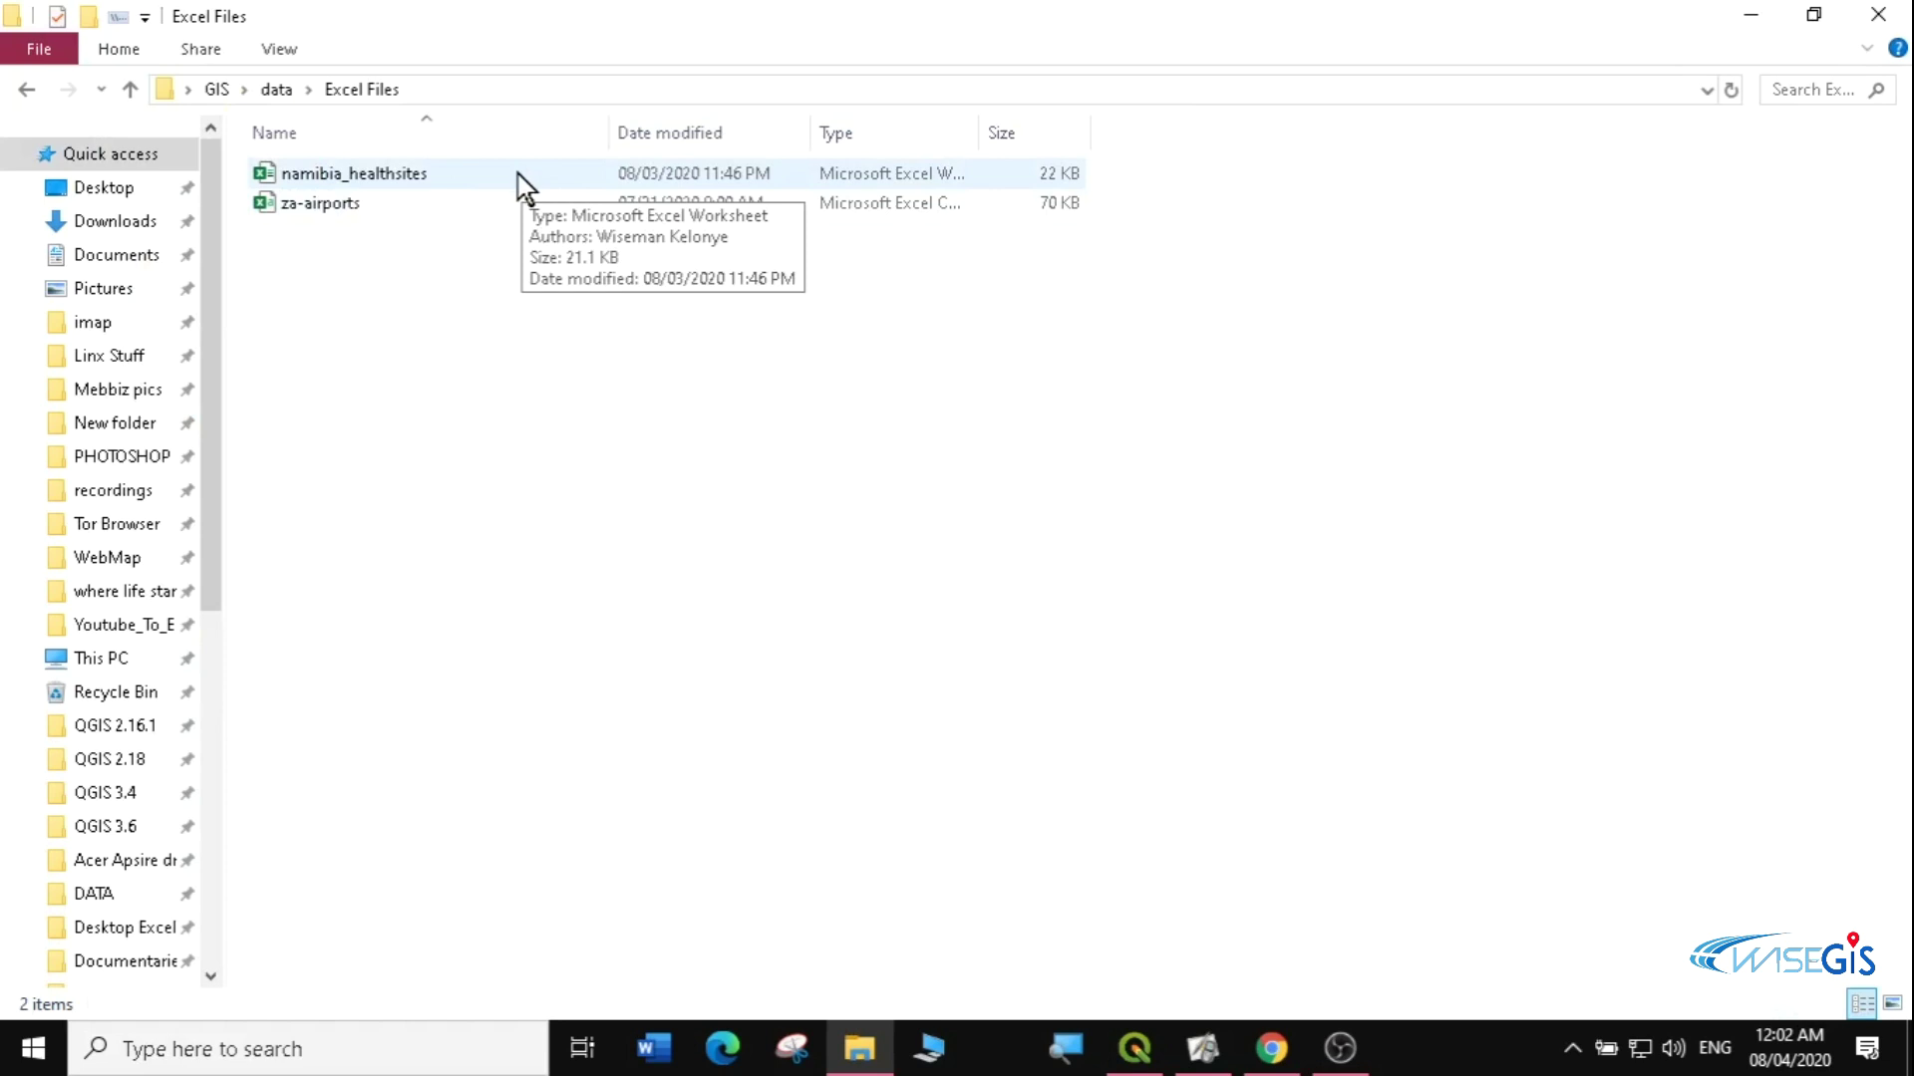
pyautogui.doubleClick(422, 177)
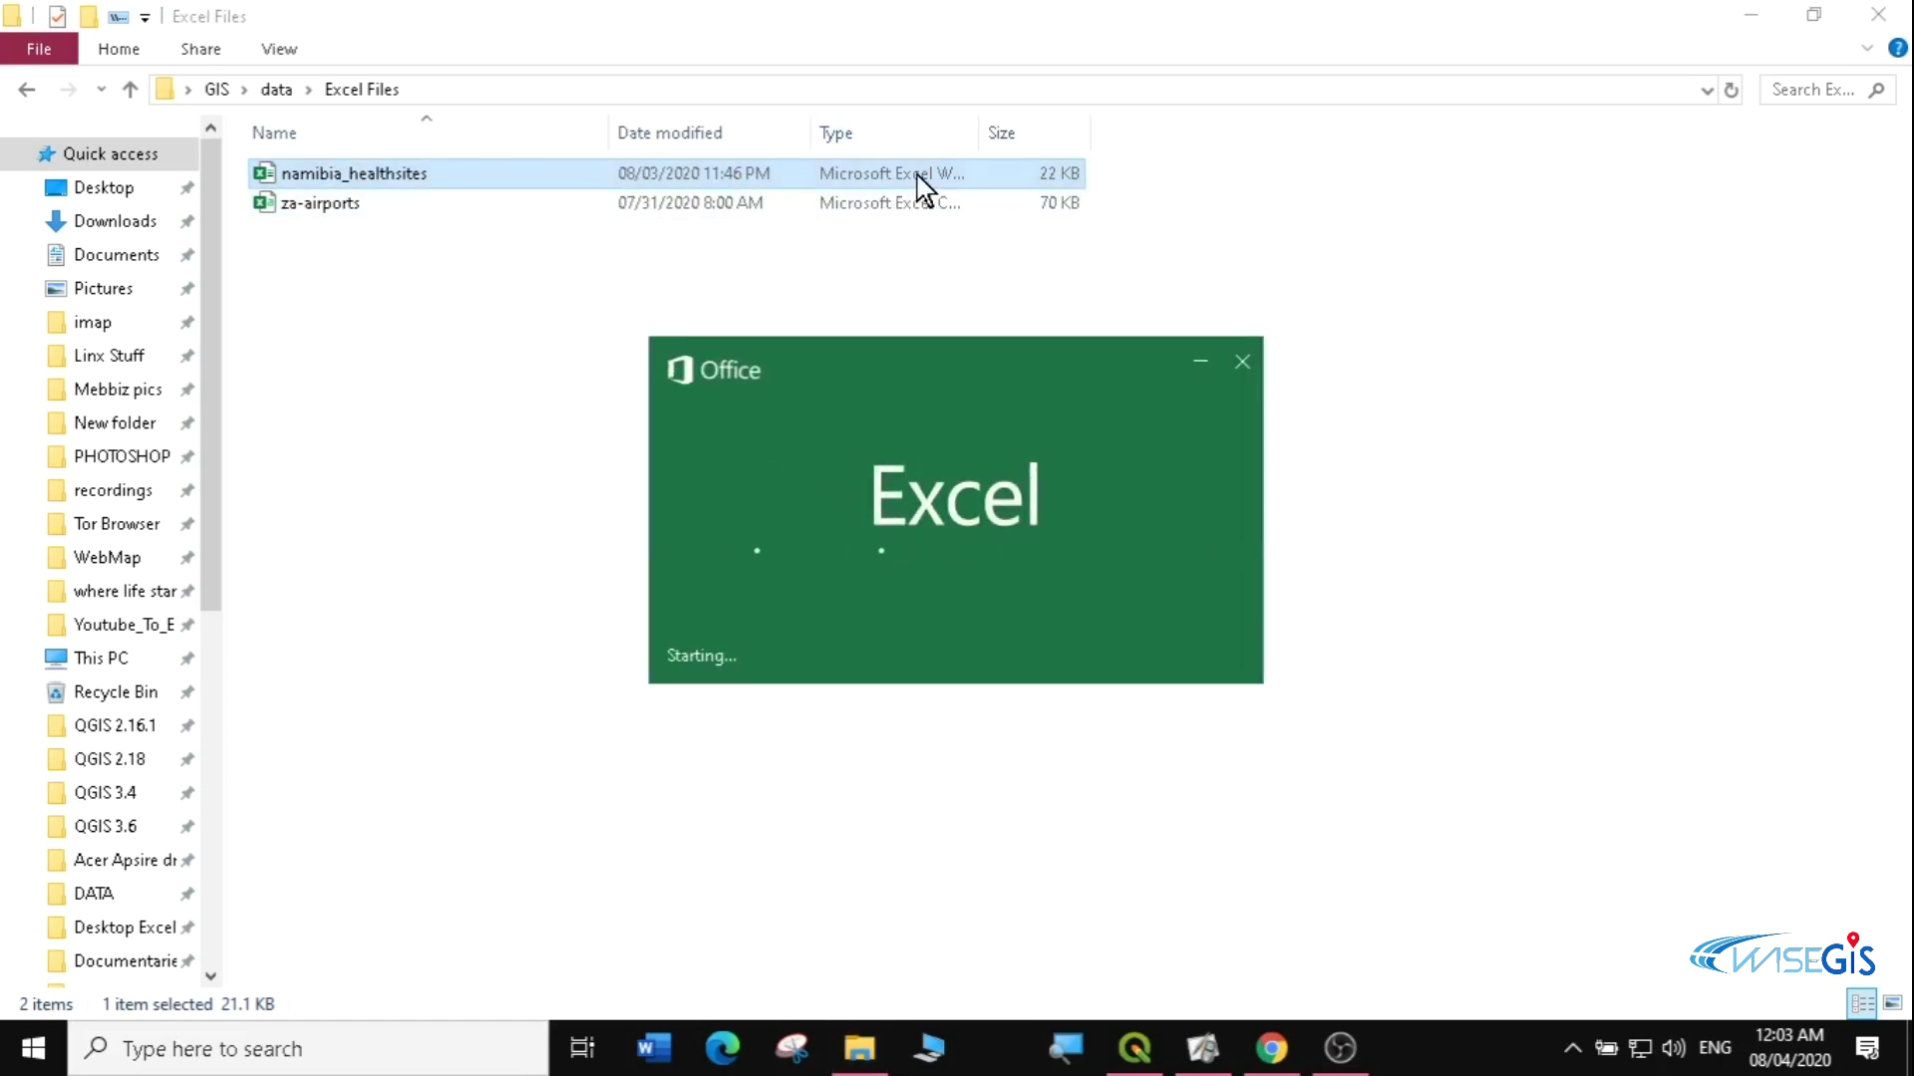
pyautogui.moveTo(983, 117); pyautogui.dragTo(1093, 116)
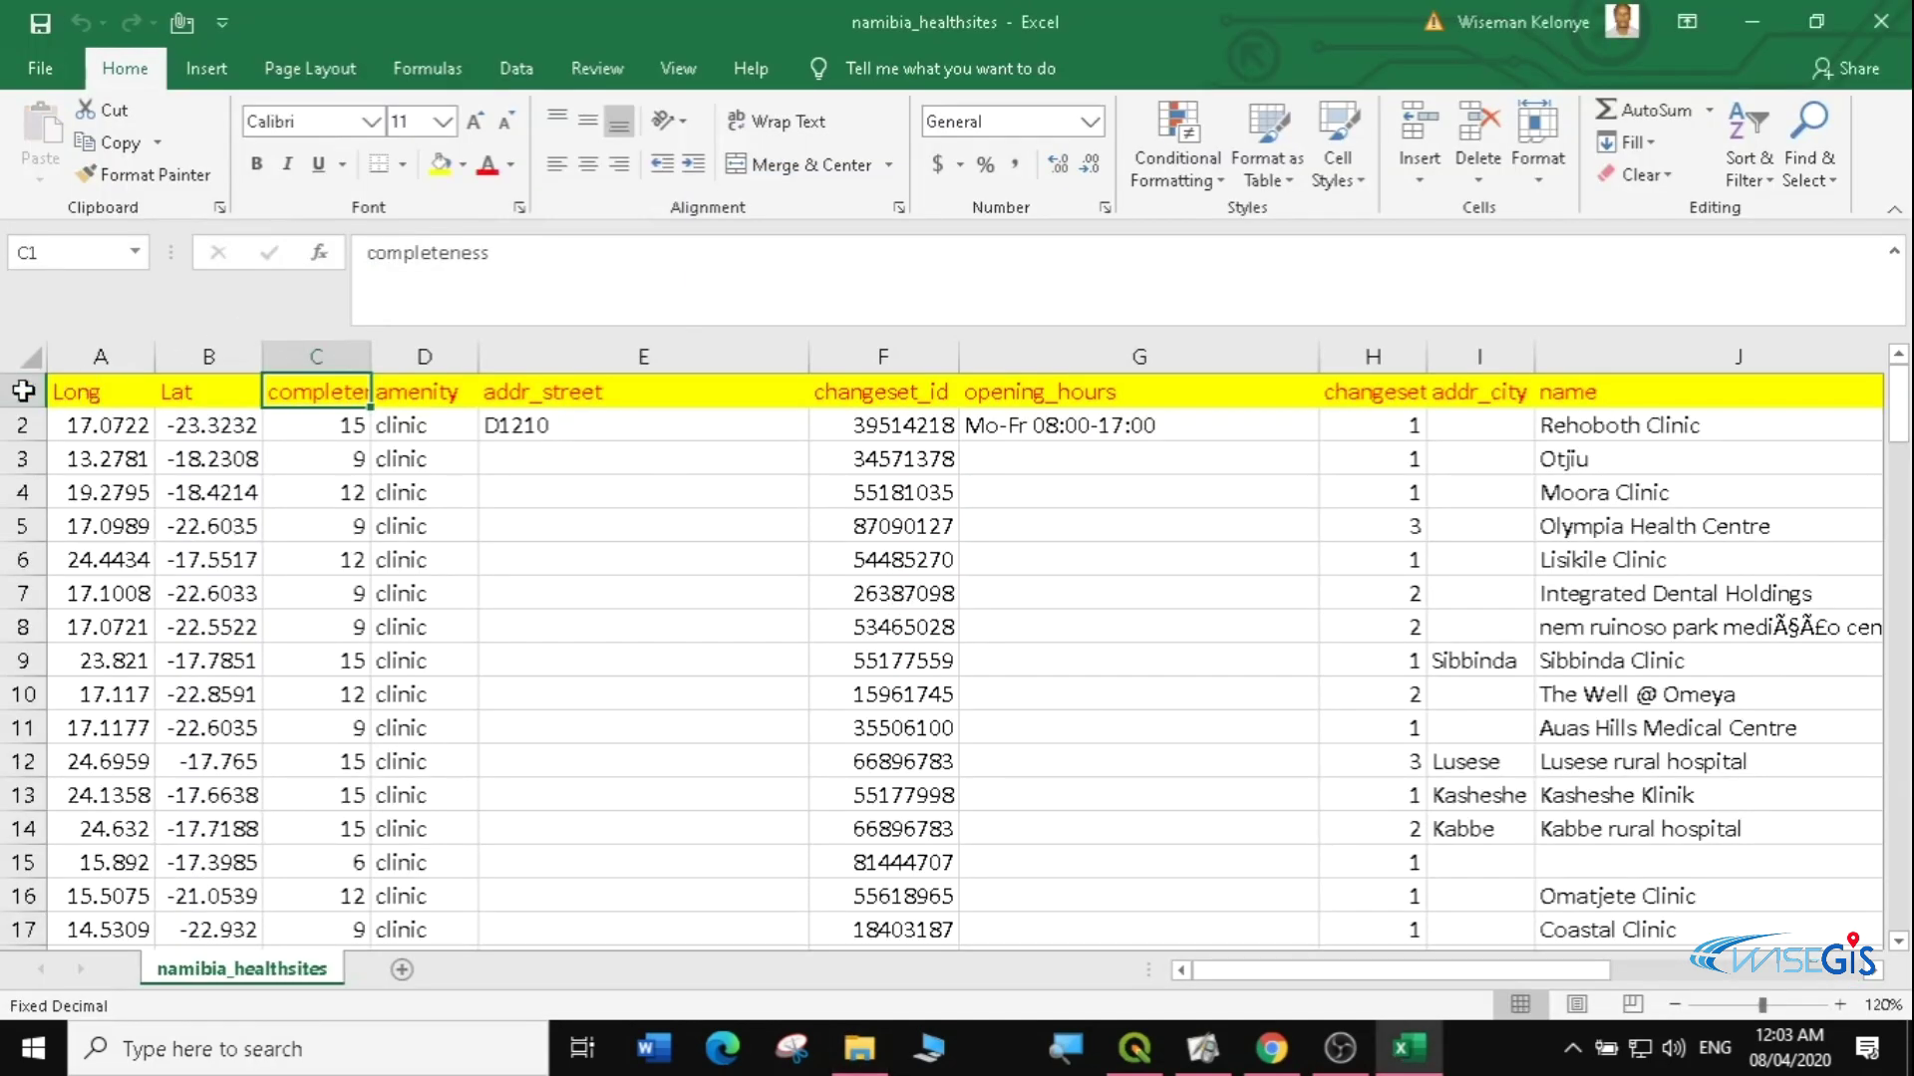
pyautogui.click(93, 390)
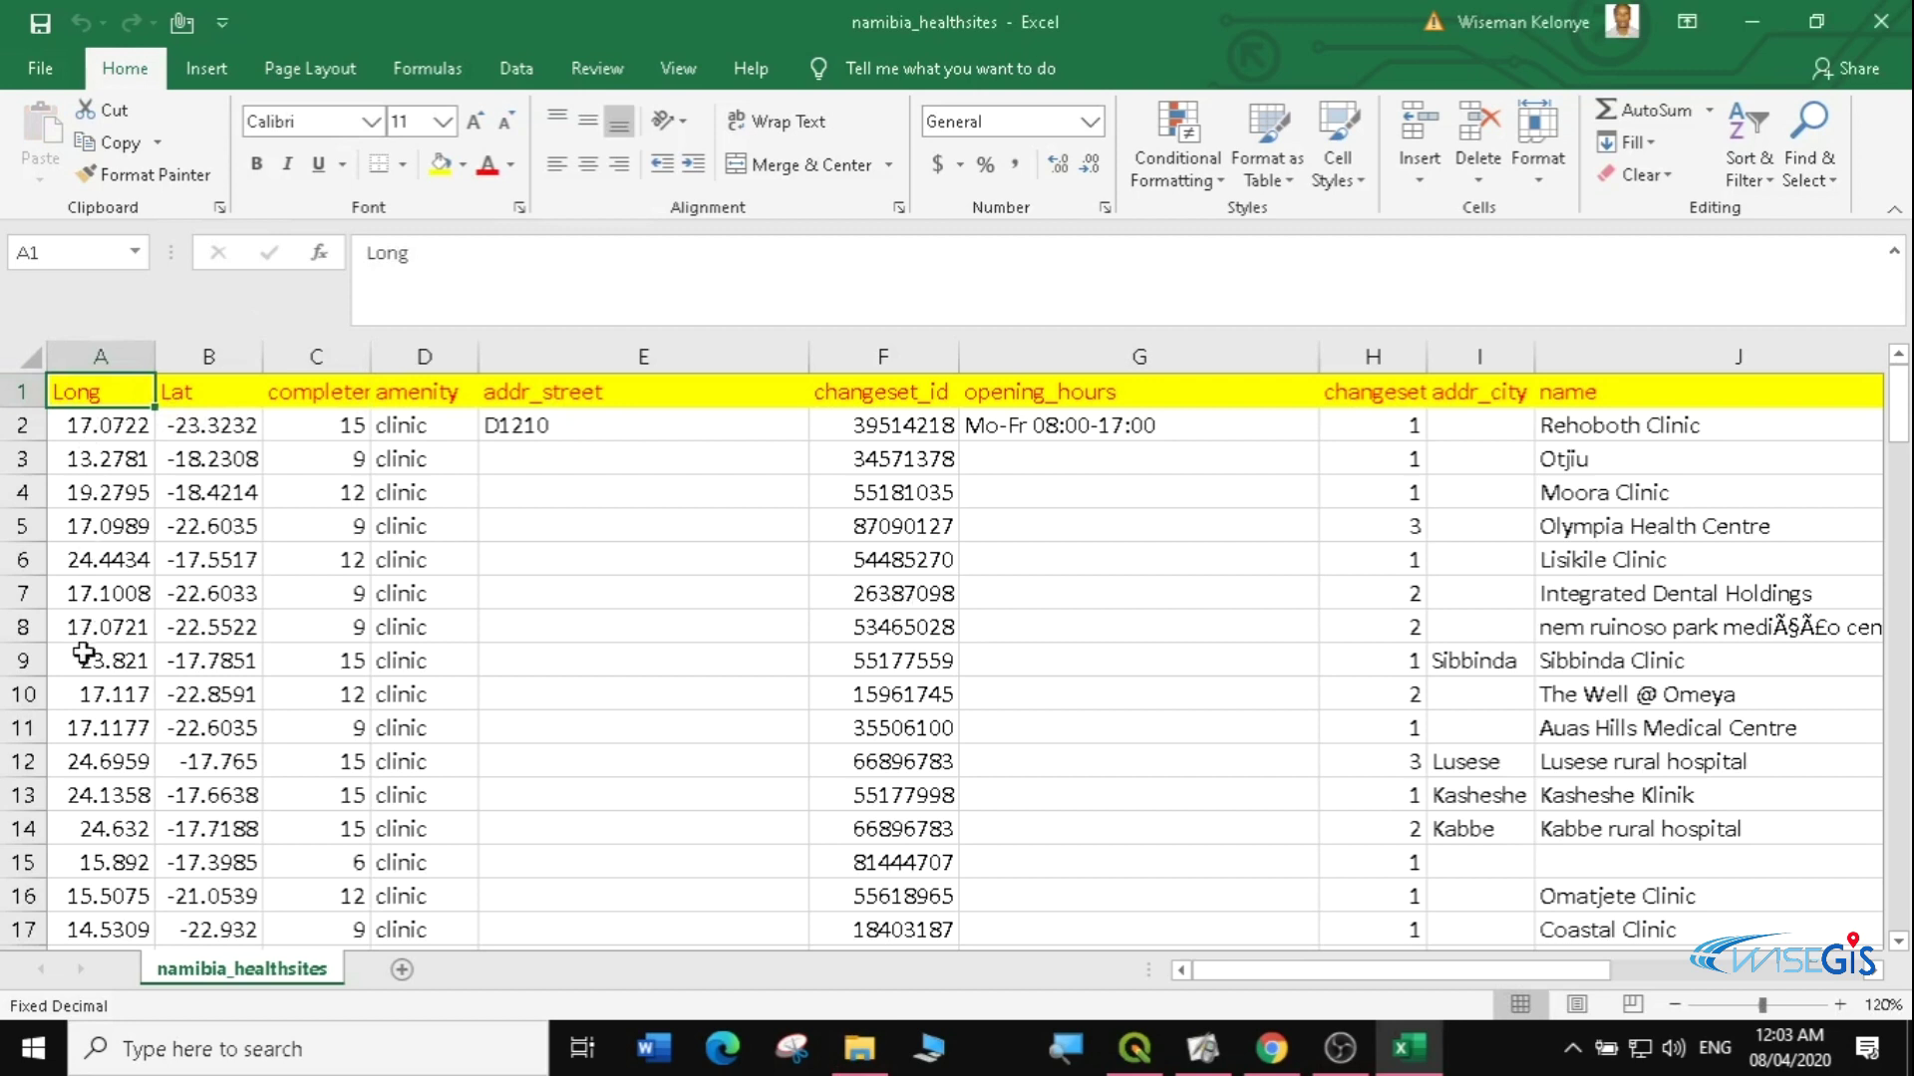
pyautogui.click(191, 395)
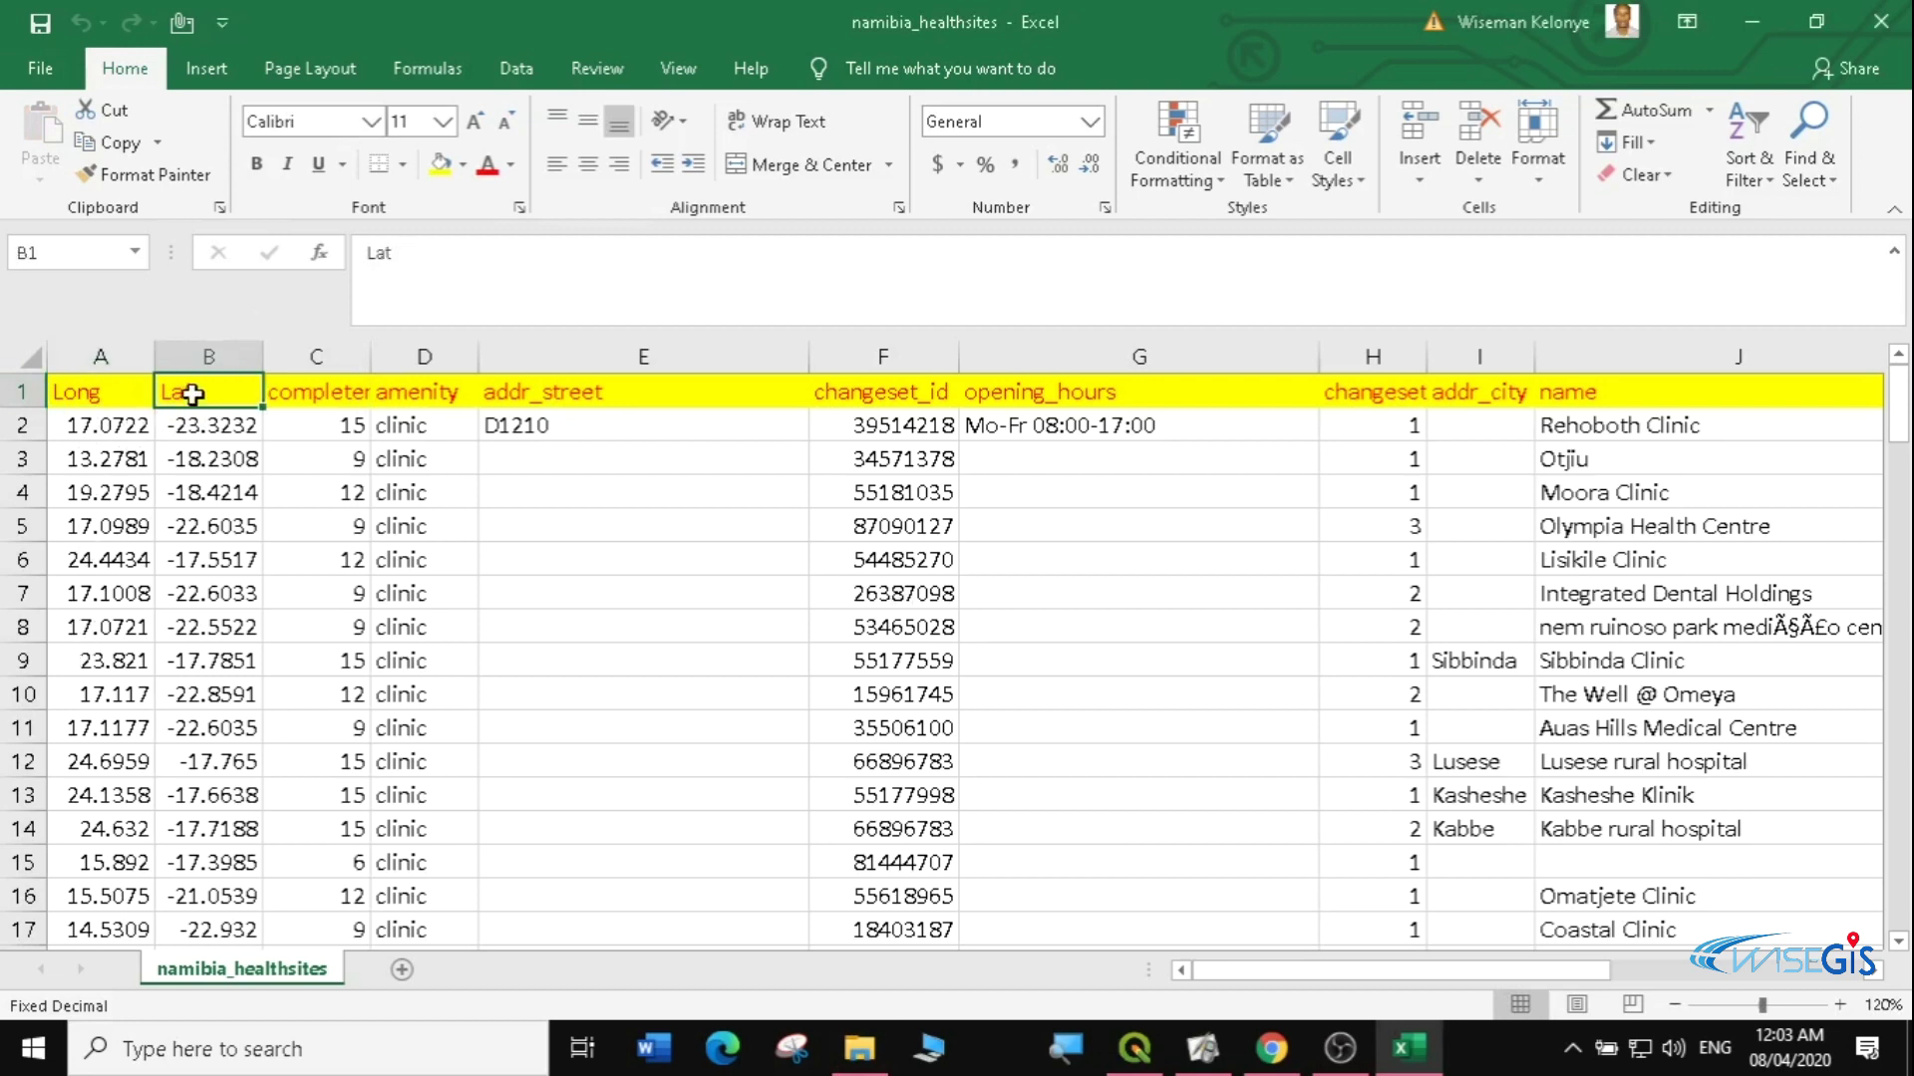
pyautogui.click(339, 396)
pyautogui.click(431, 395)
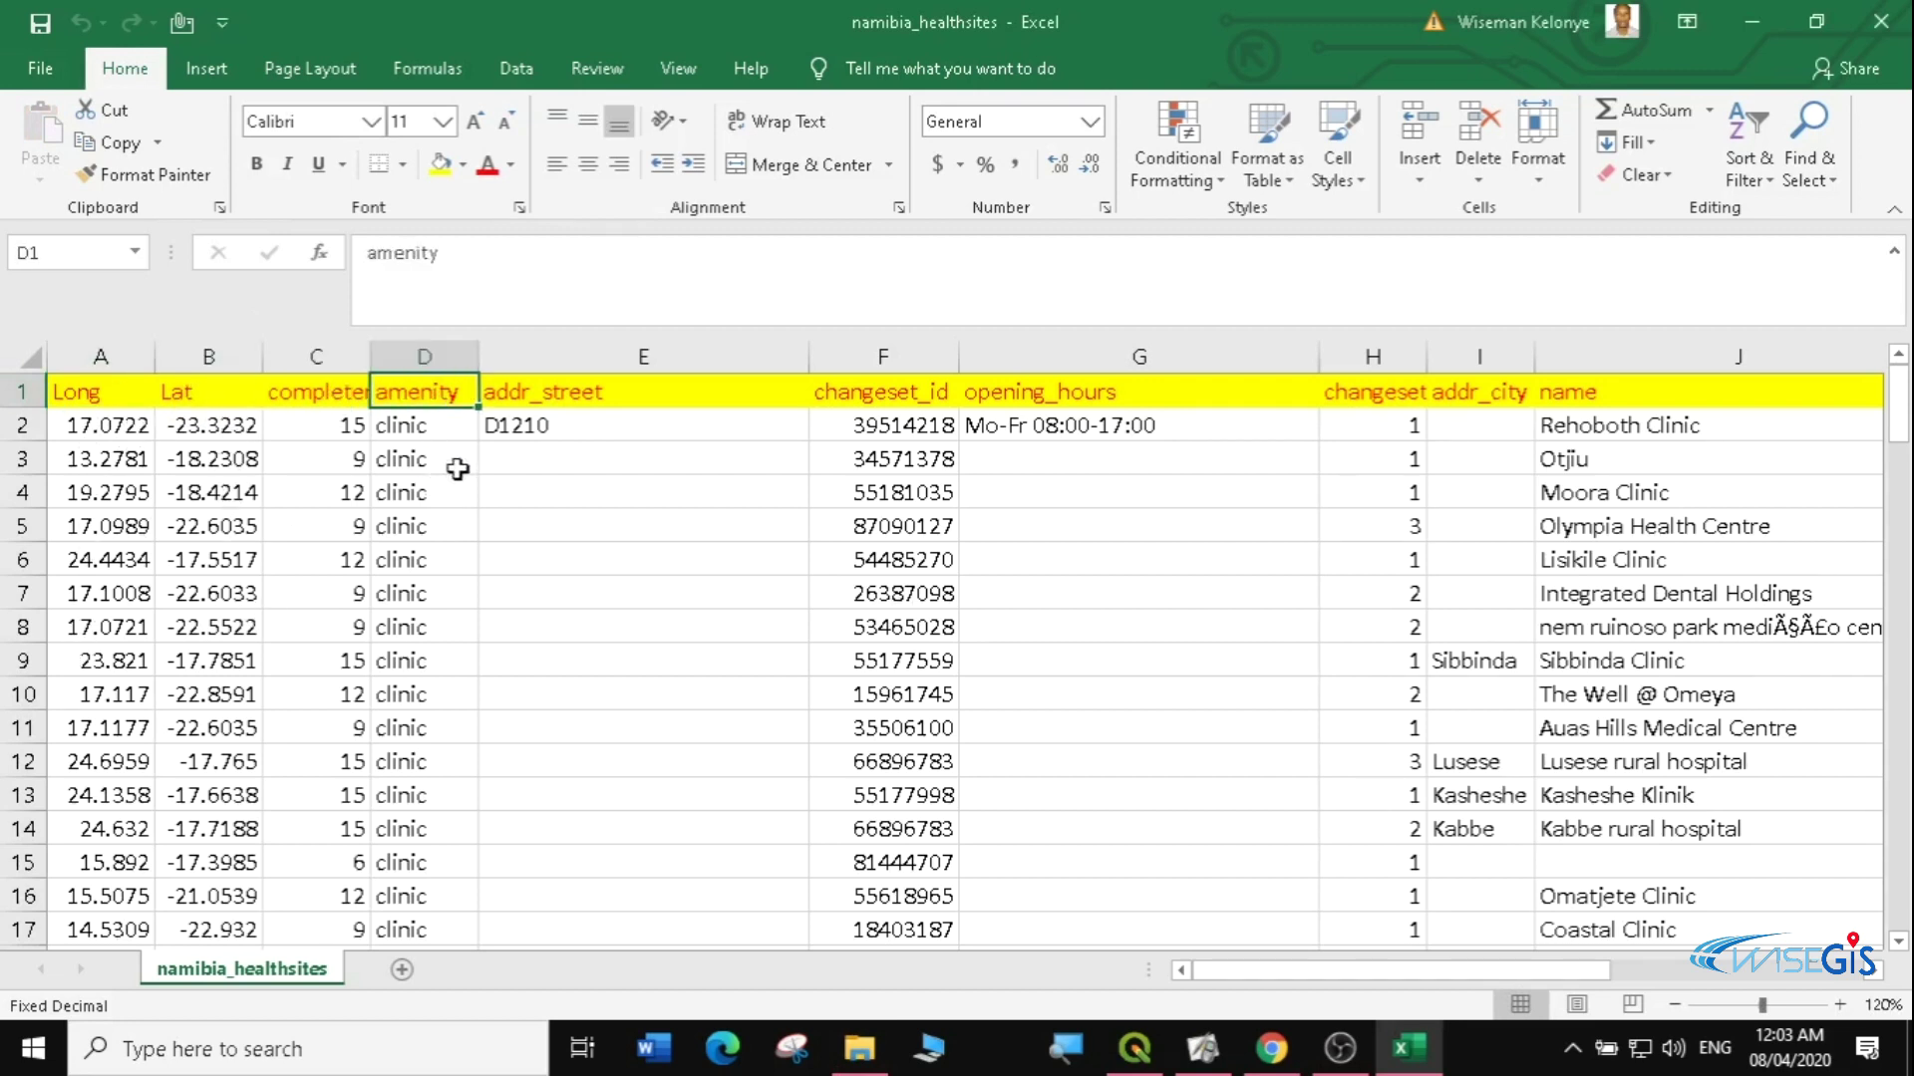
pyautogui.click(587, 398)
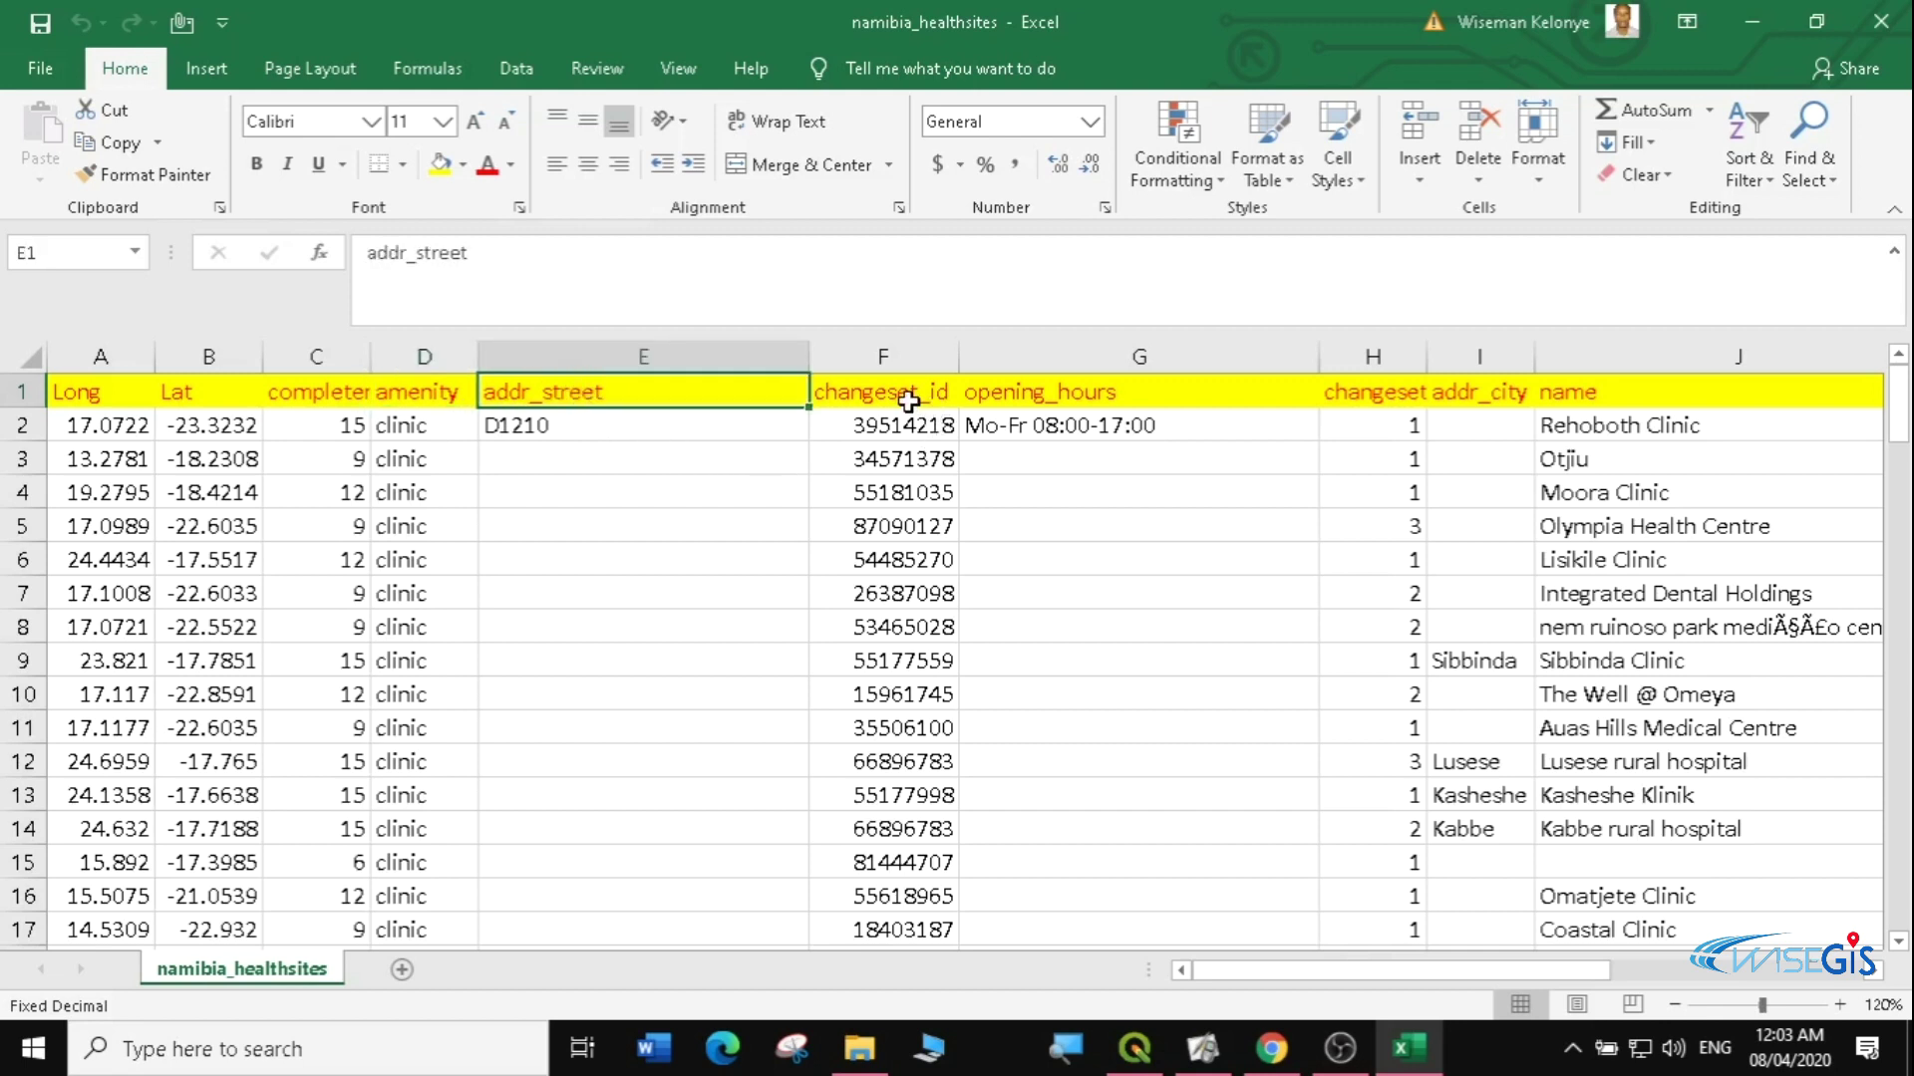
pyautogui.click(886, 403)
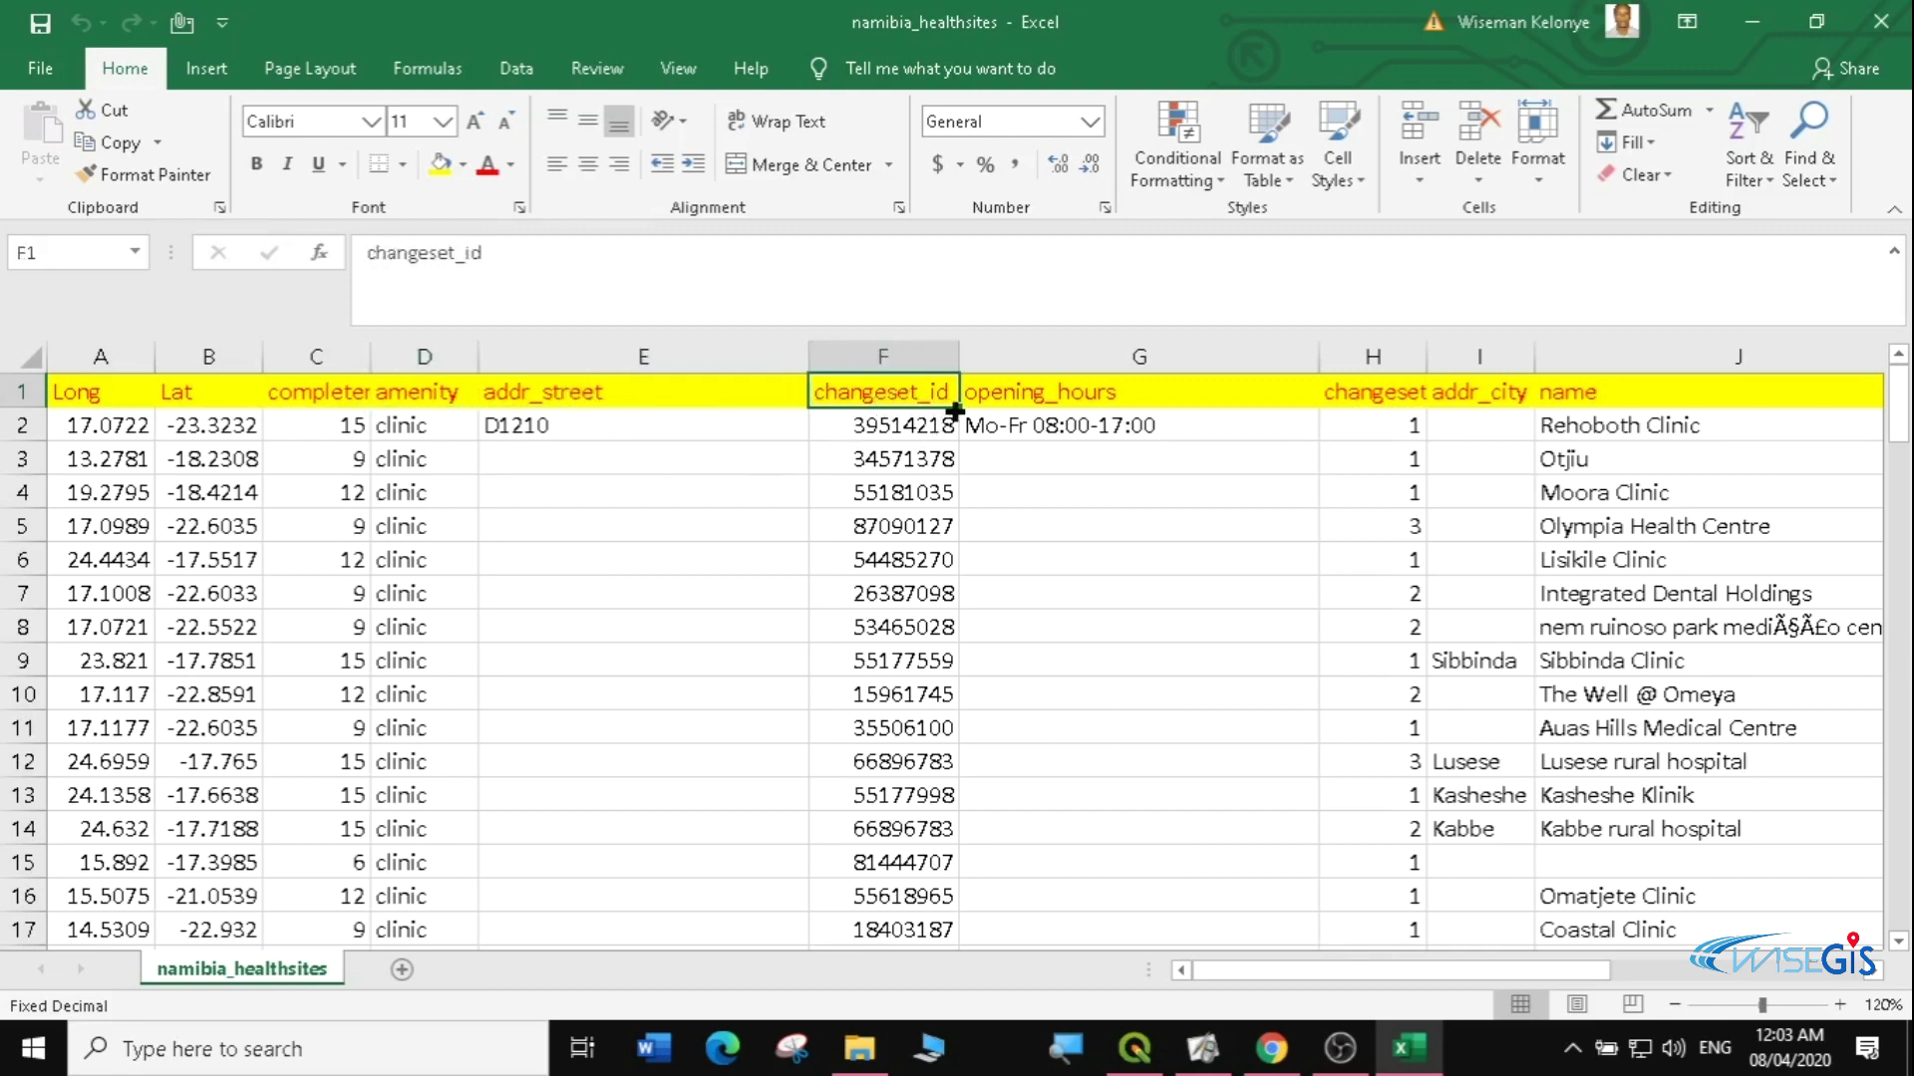
pyautogui.click(1078, 399)
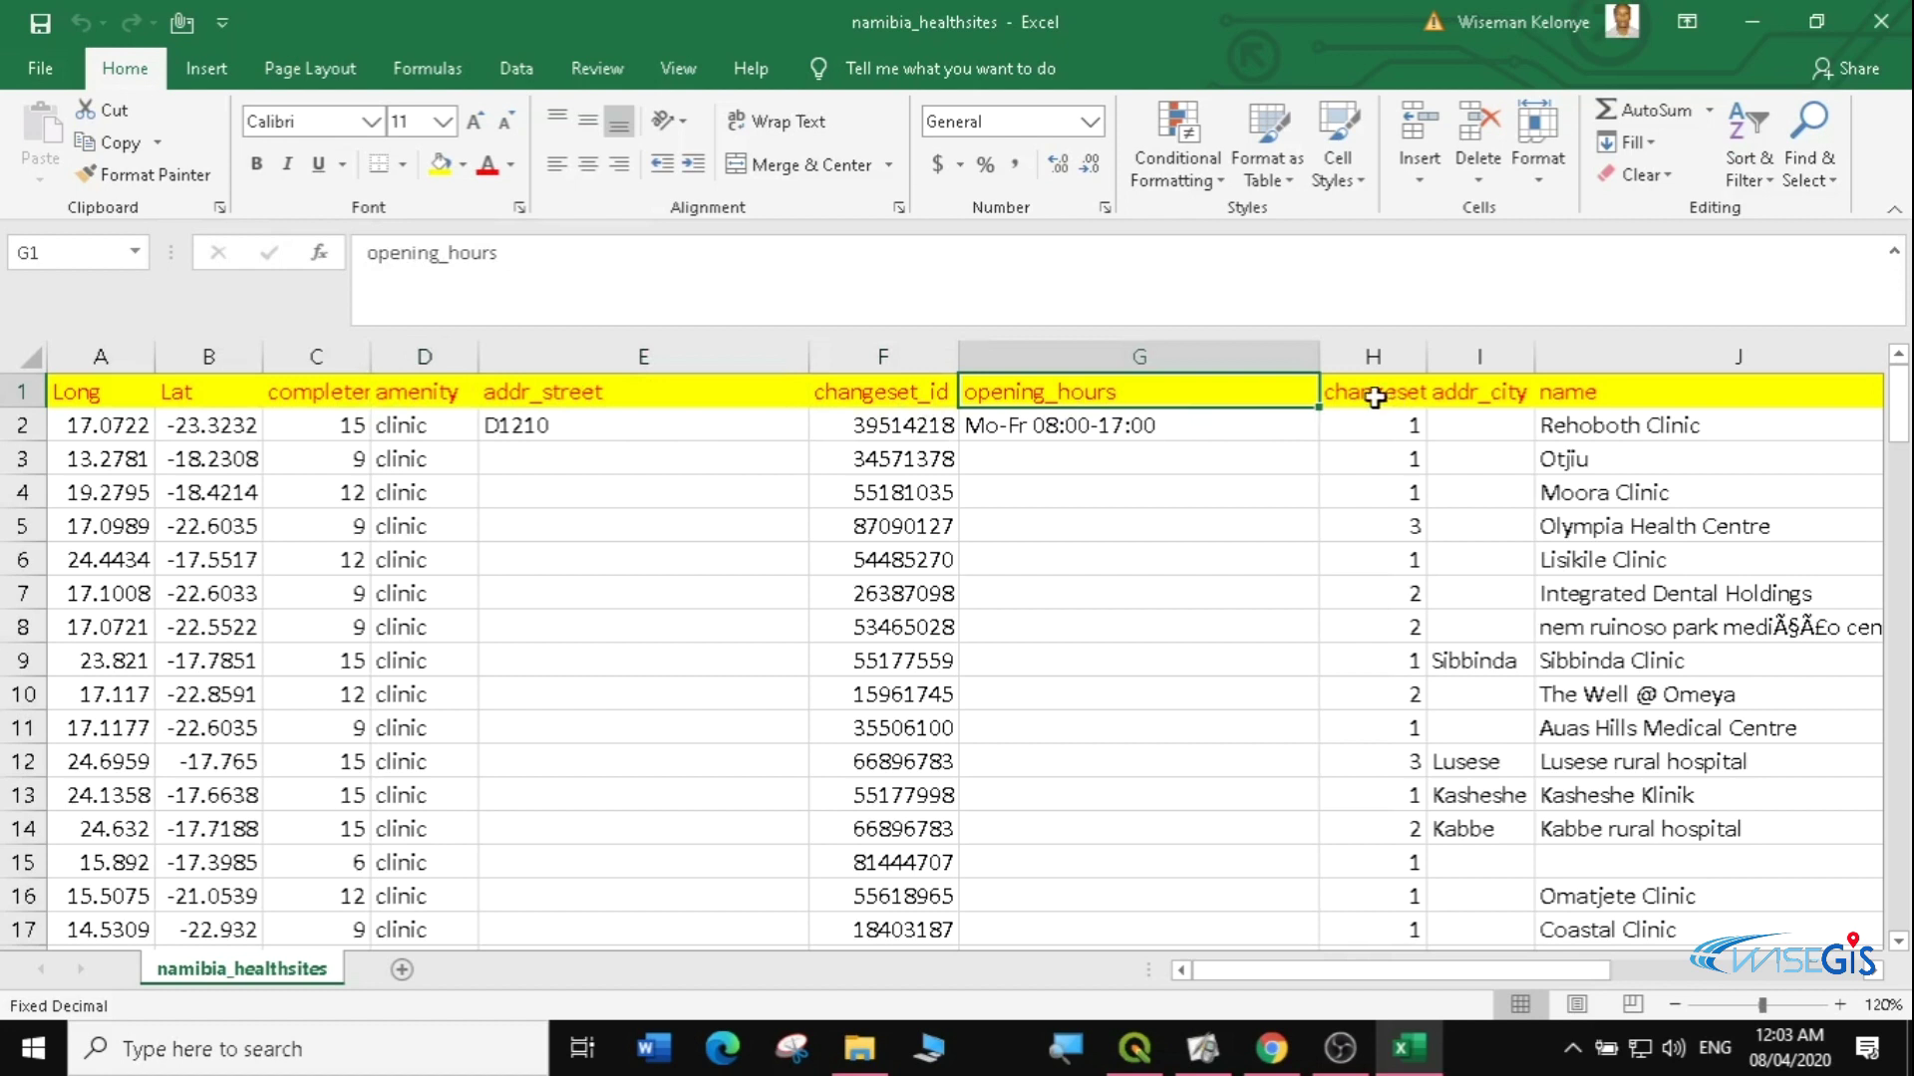
pyautogui.click(1370, 399)
pyautogui.click(1481, 384)
pyautogui.click(1612, 403)
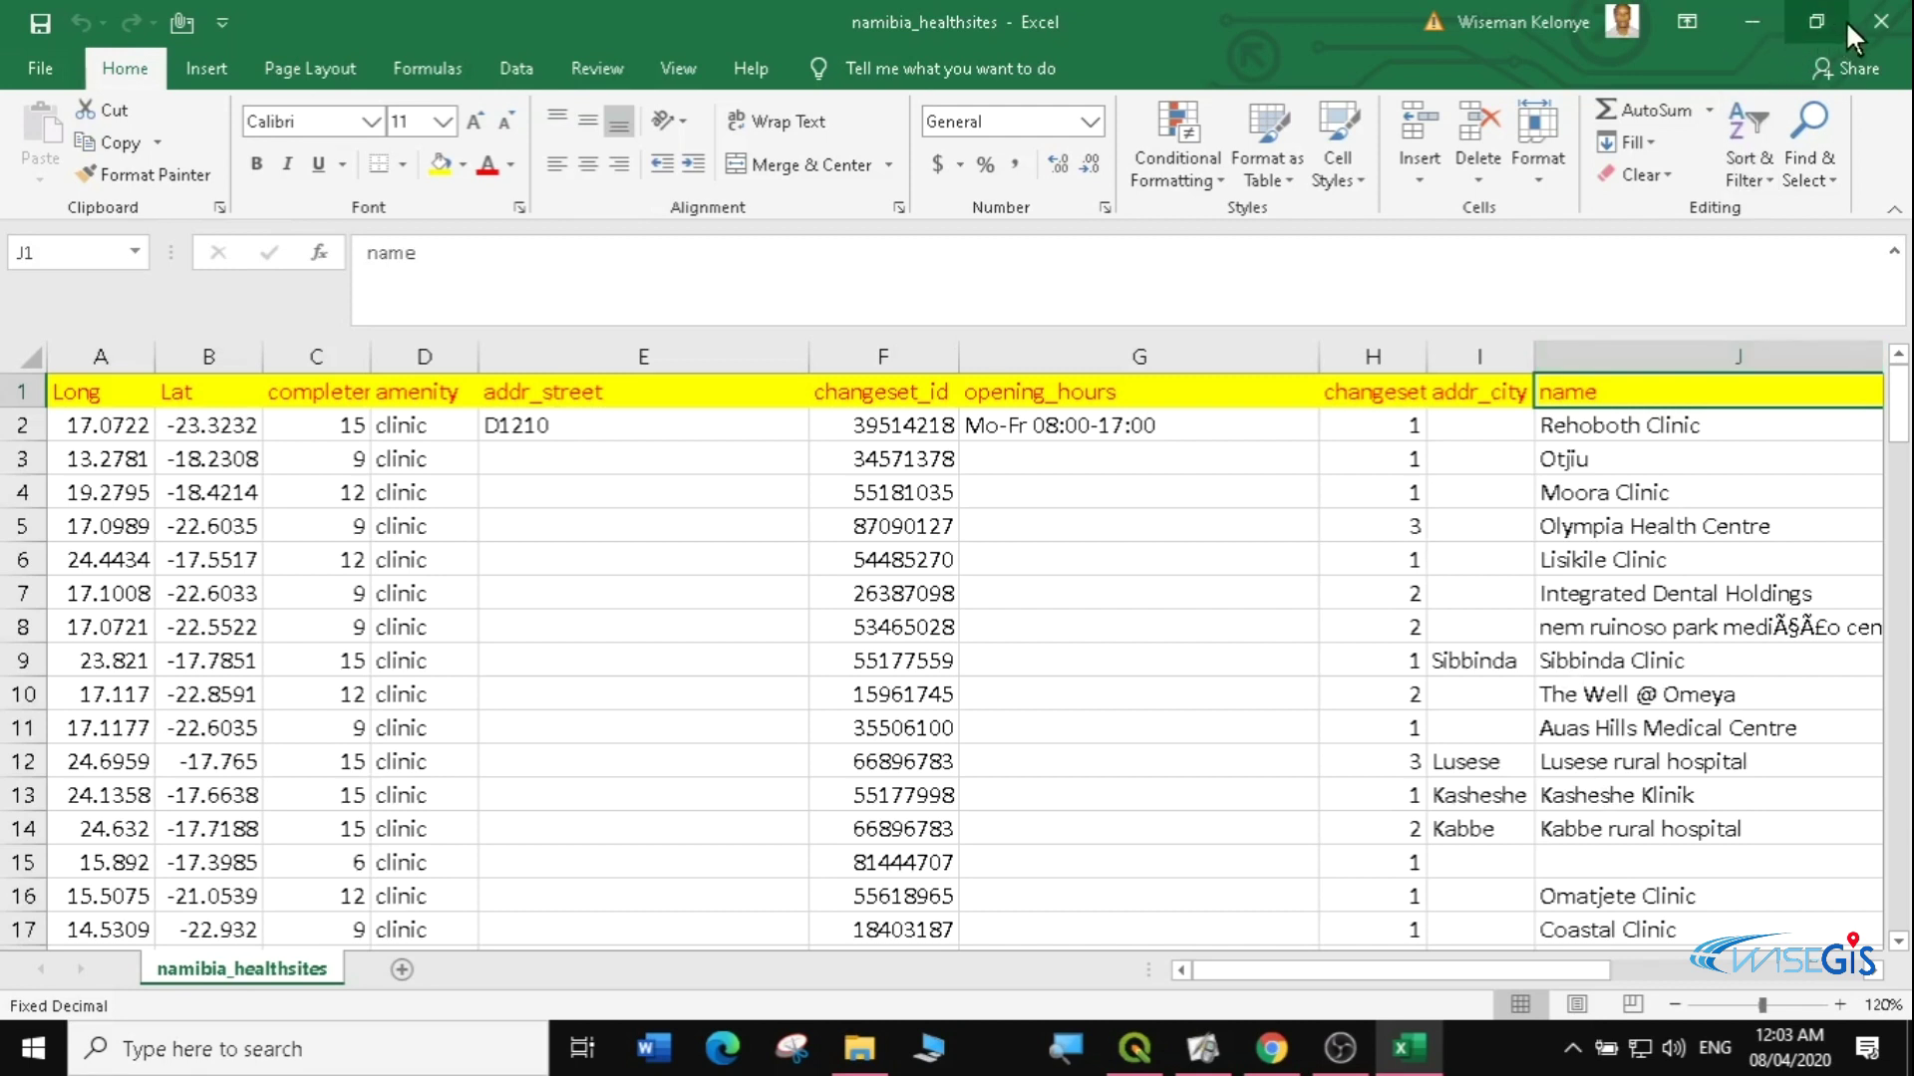
# - Save namibia_healthsites as CSV (Comma delimited) in Excel Files, keep the format, and close Excel
pyautogui.click(36, 65)
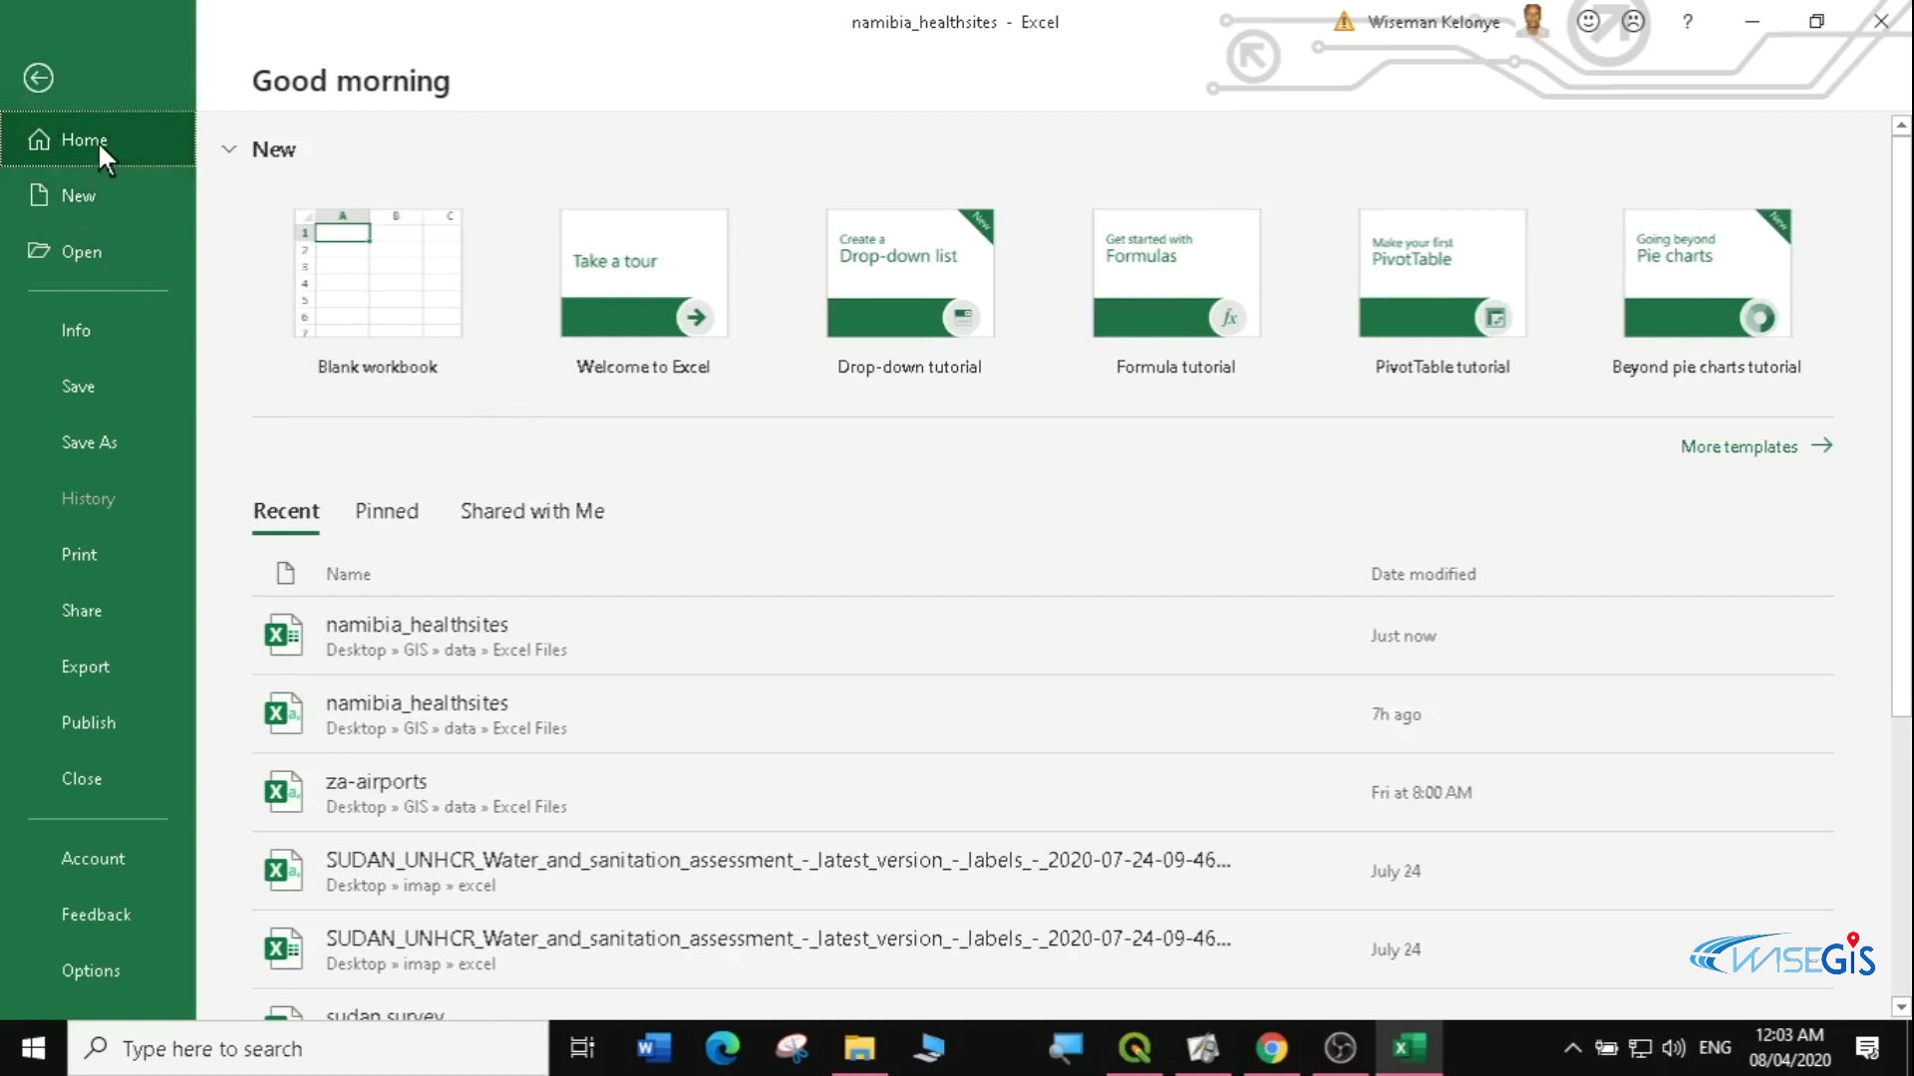
pyautogui.click(104, 439)
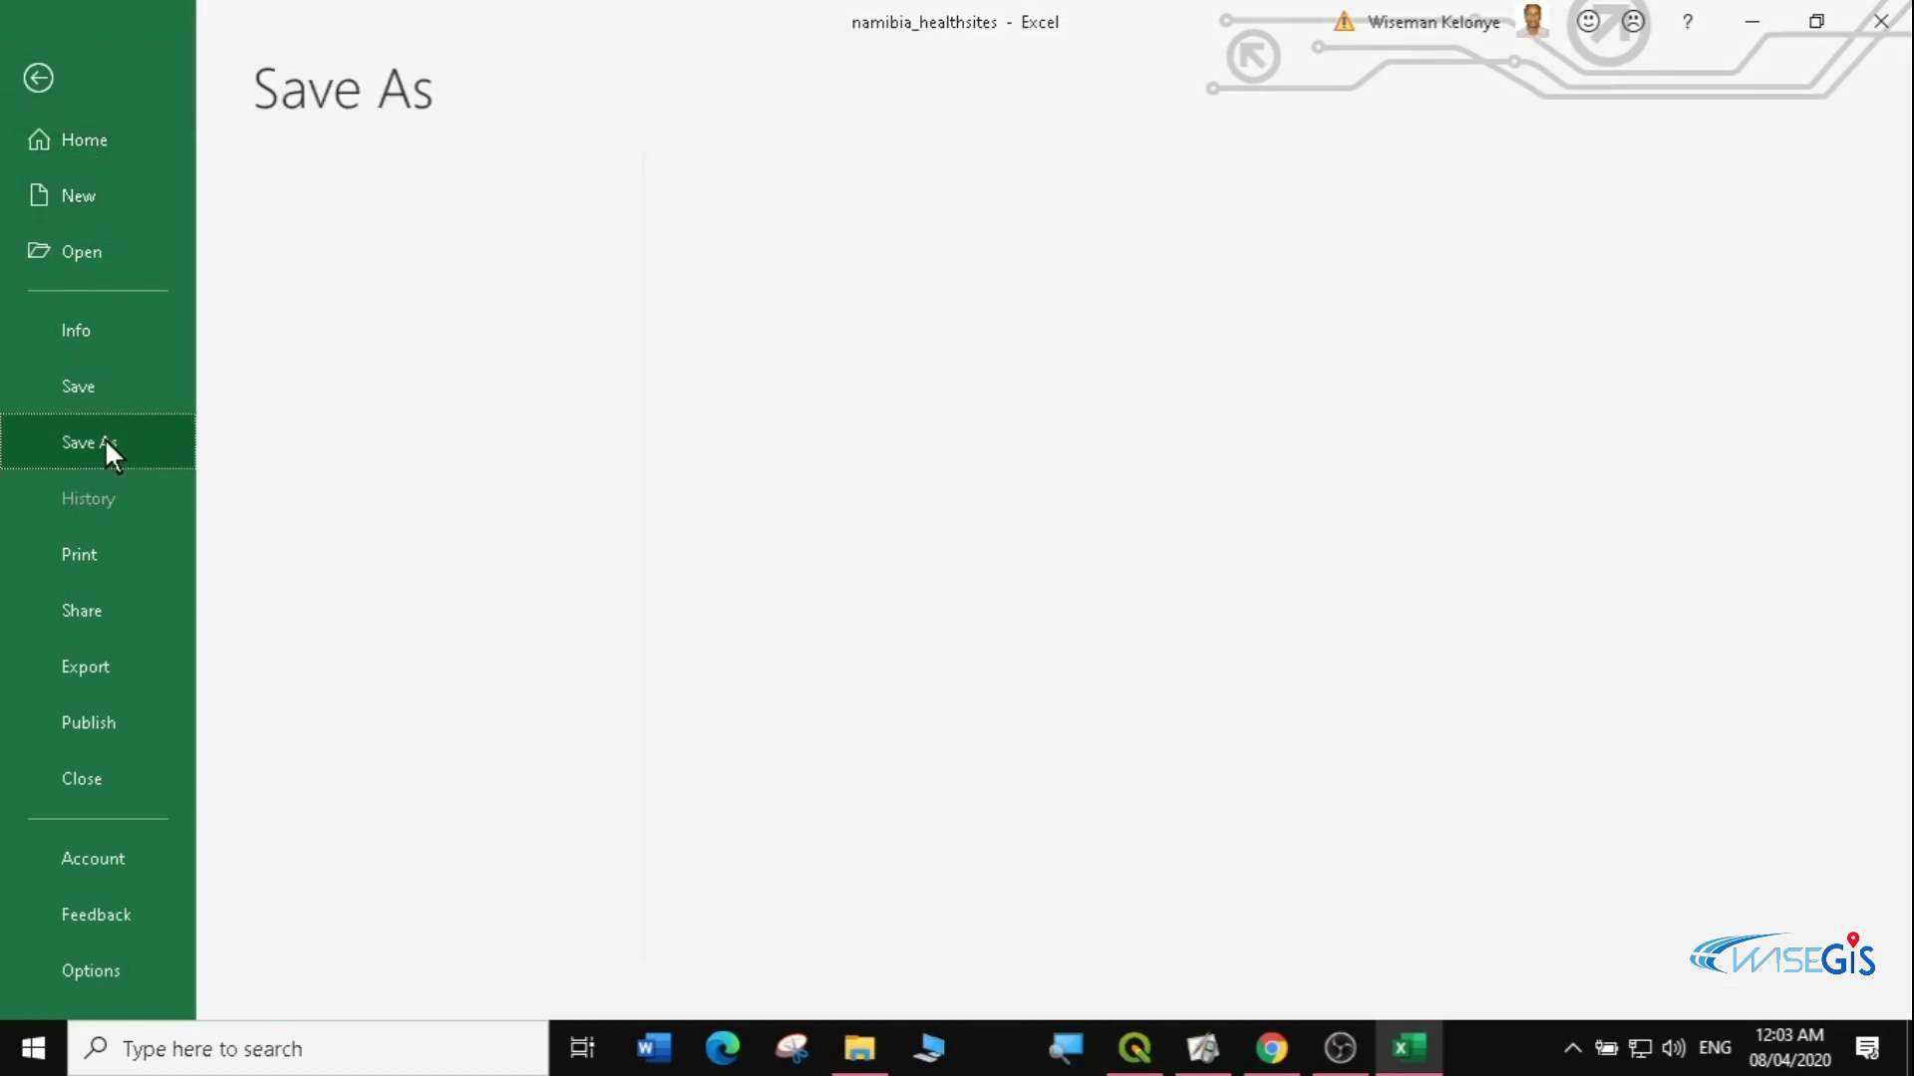
pyautogui.click(935, 327)
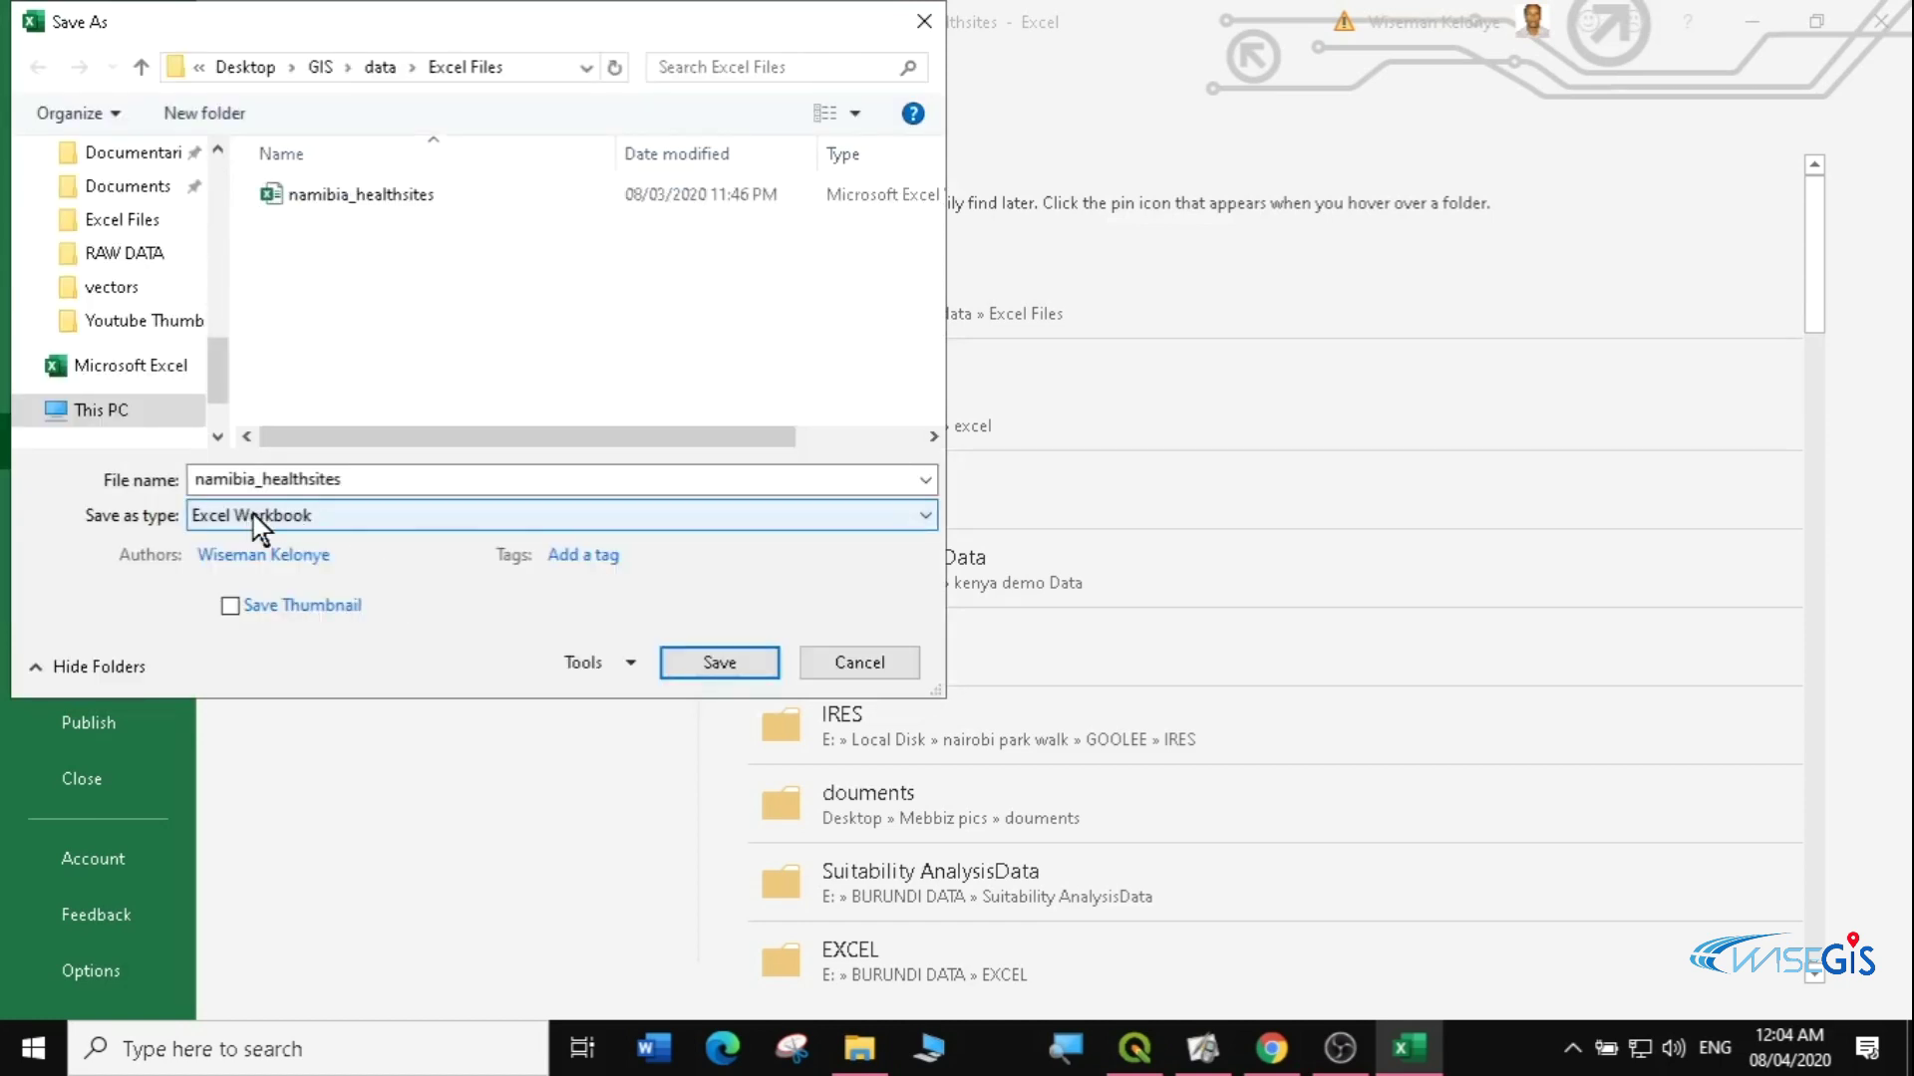
pyautogui.click(342, 516)
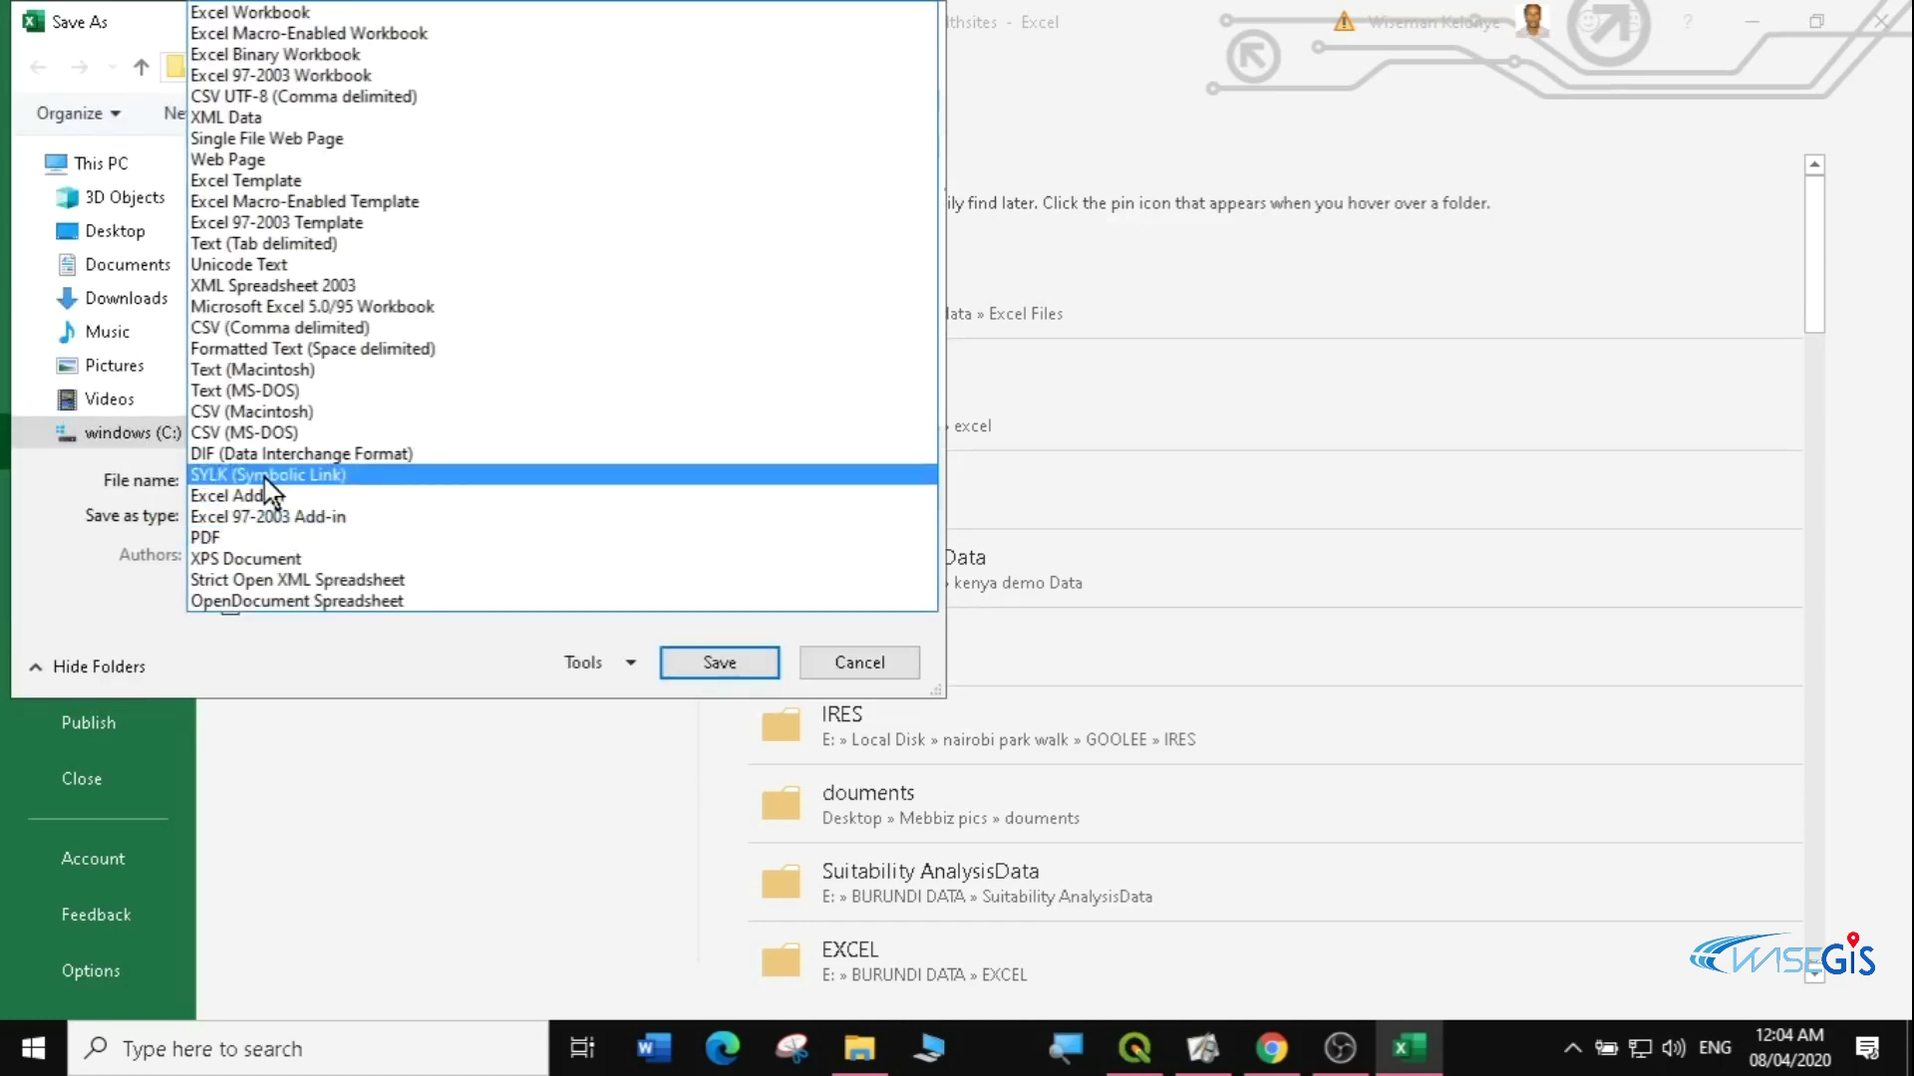
pyautogui.click(297, 328)
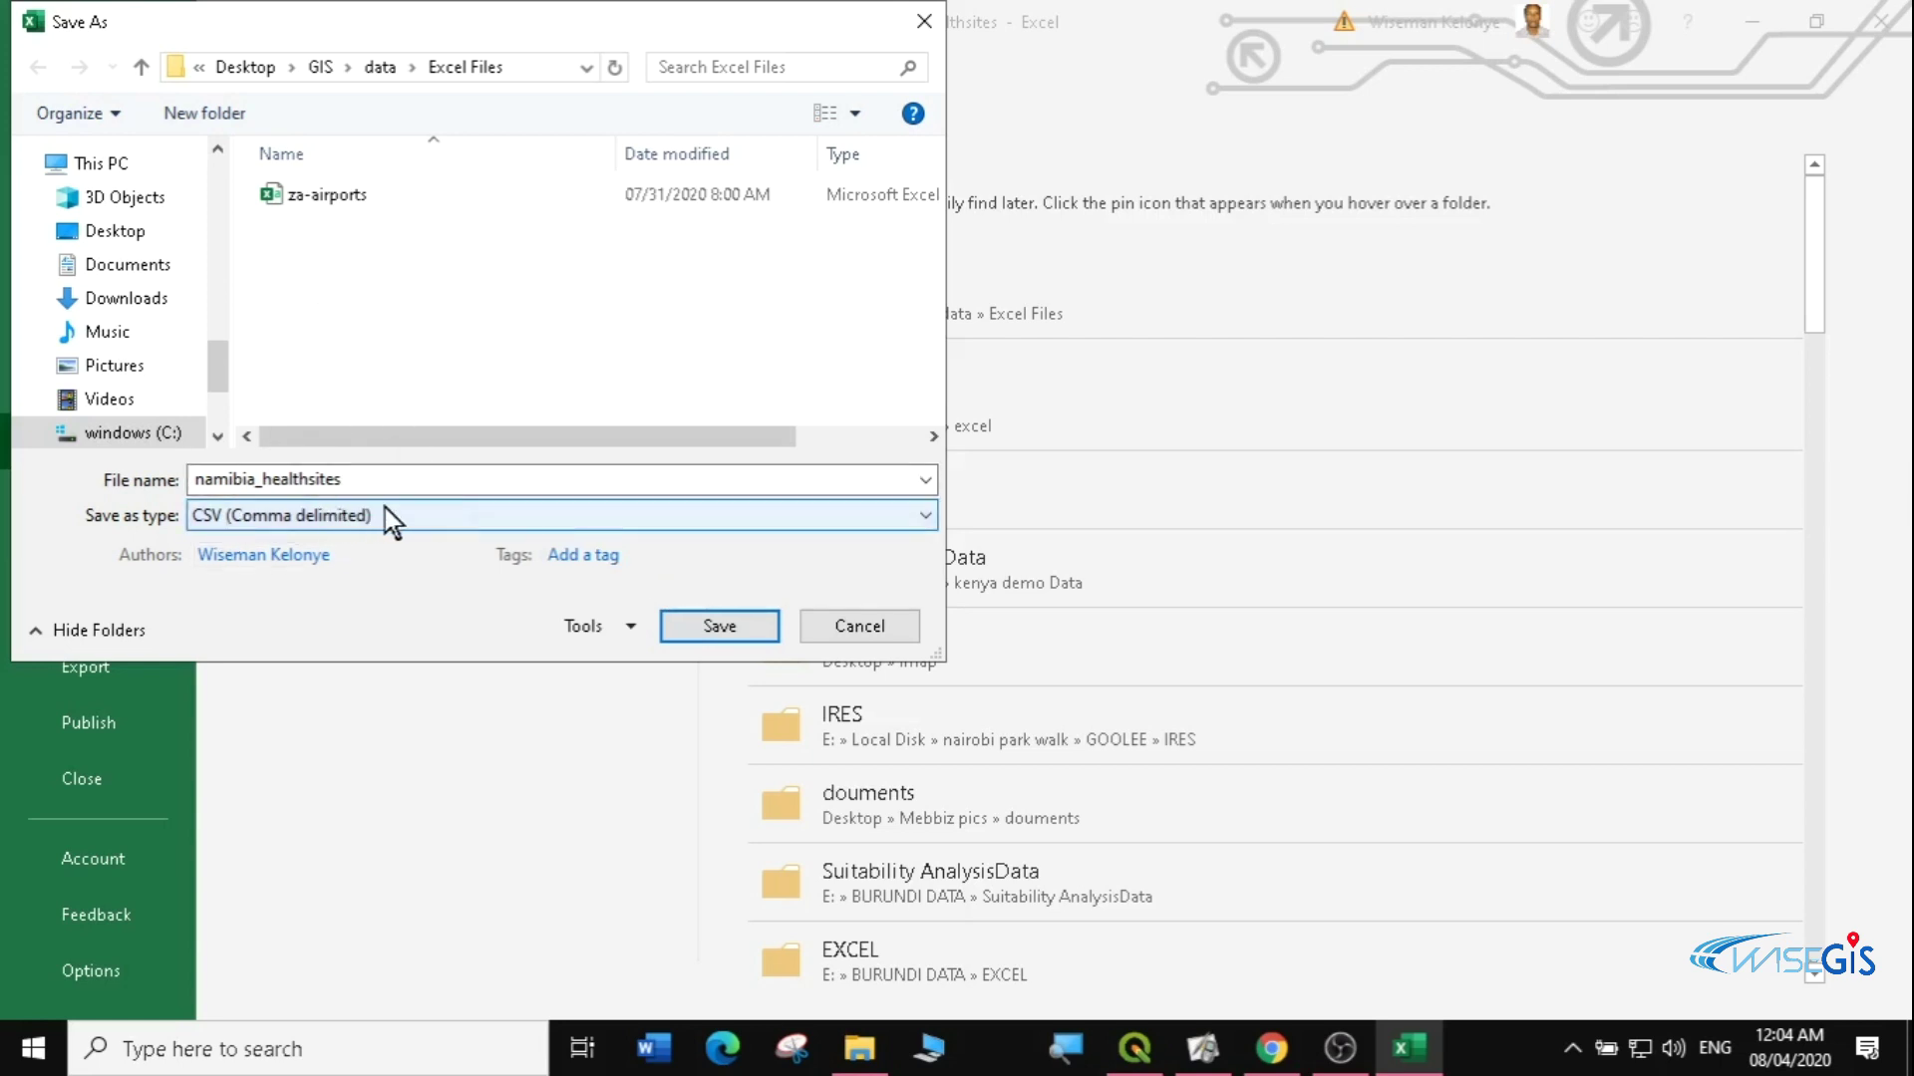
pyautogui.click(719, 628)
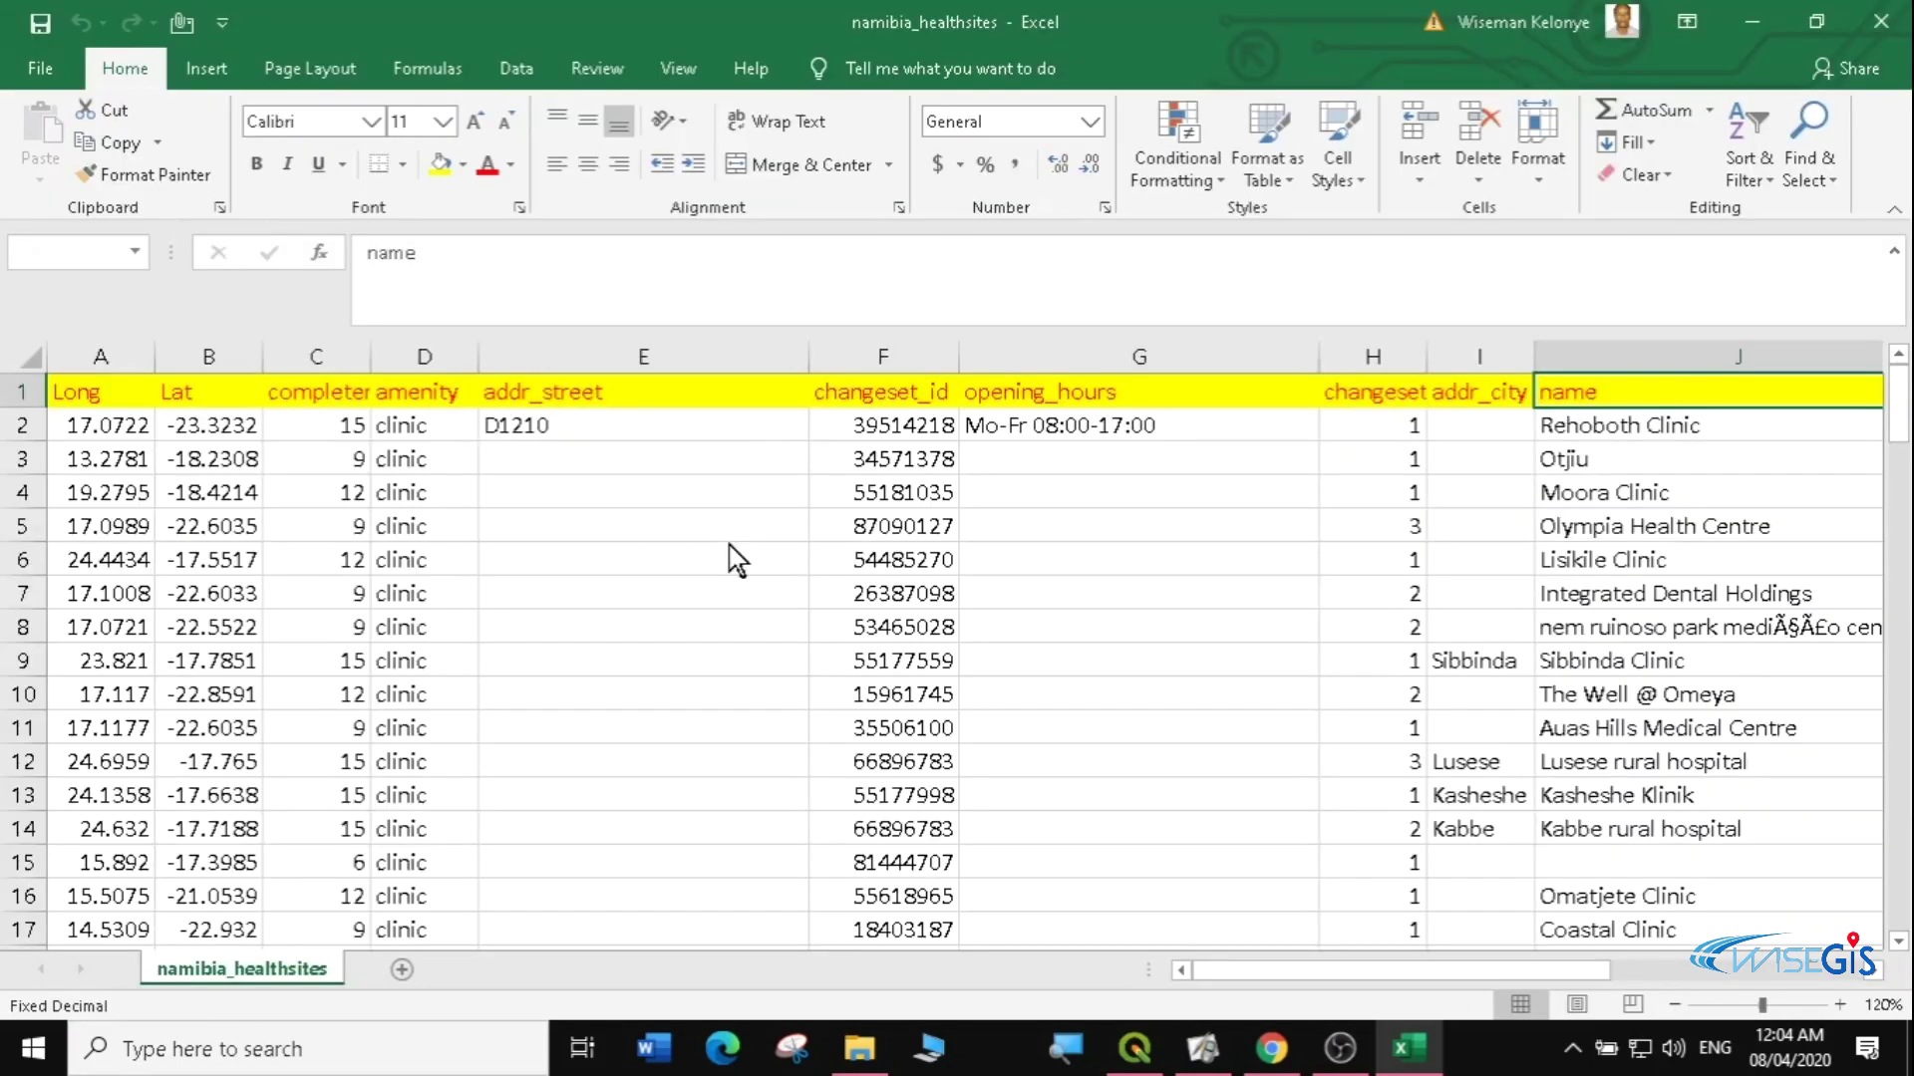
pyautogui.click(750, 607)
pyautogui.click(1880, 24)
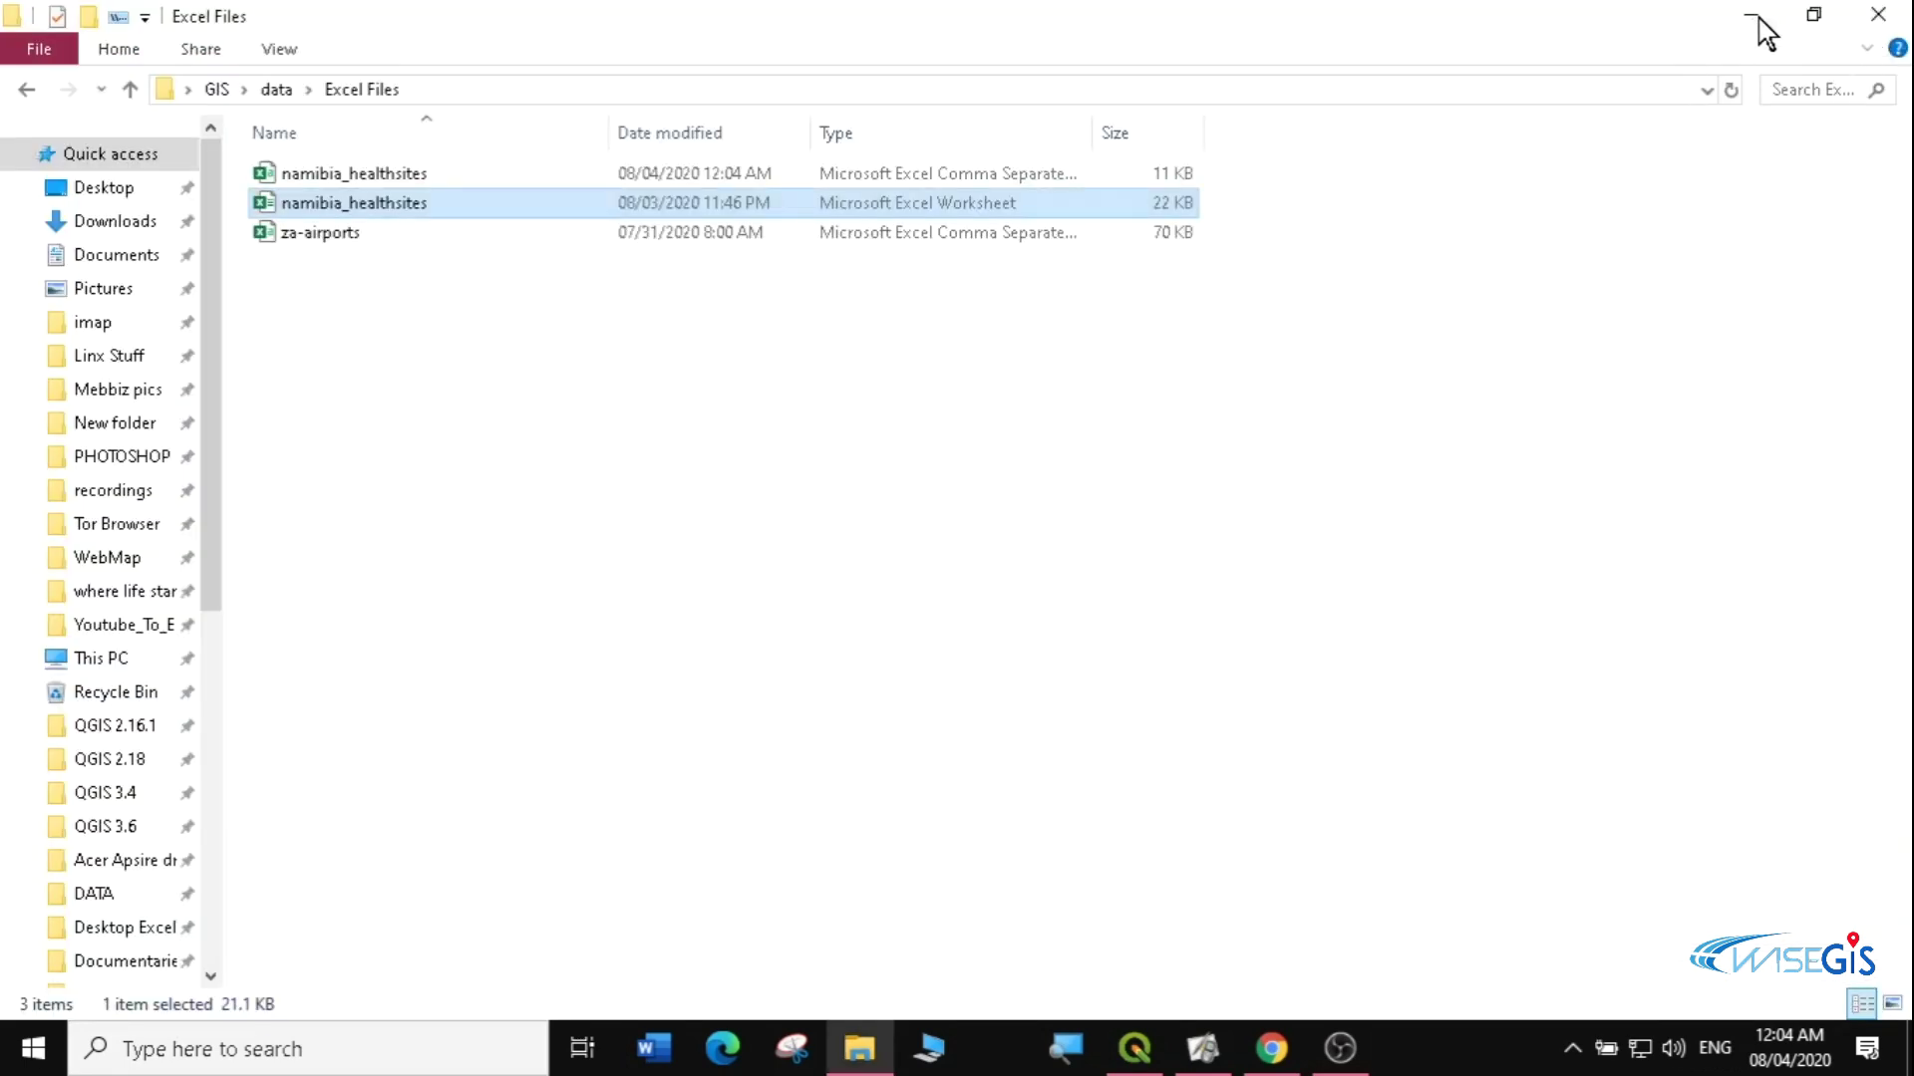
# - Open namibia_healthsites.csv in Excel to check it, then close Excel and minimize Explorer
pyautogui.moveTo(1144, 1071)
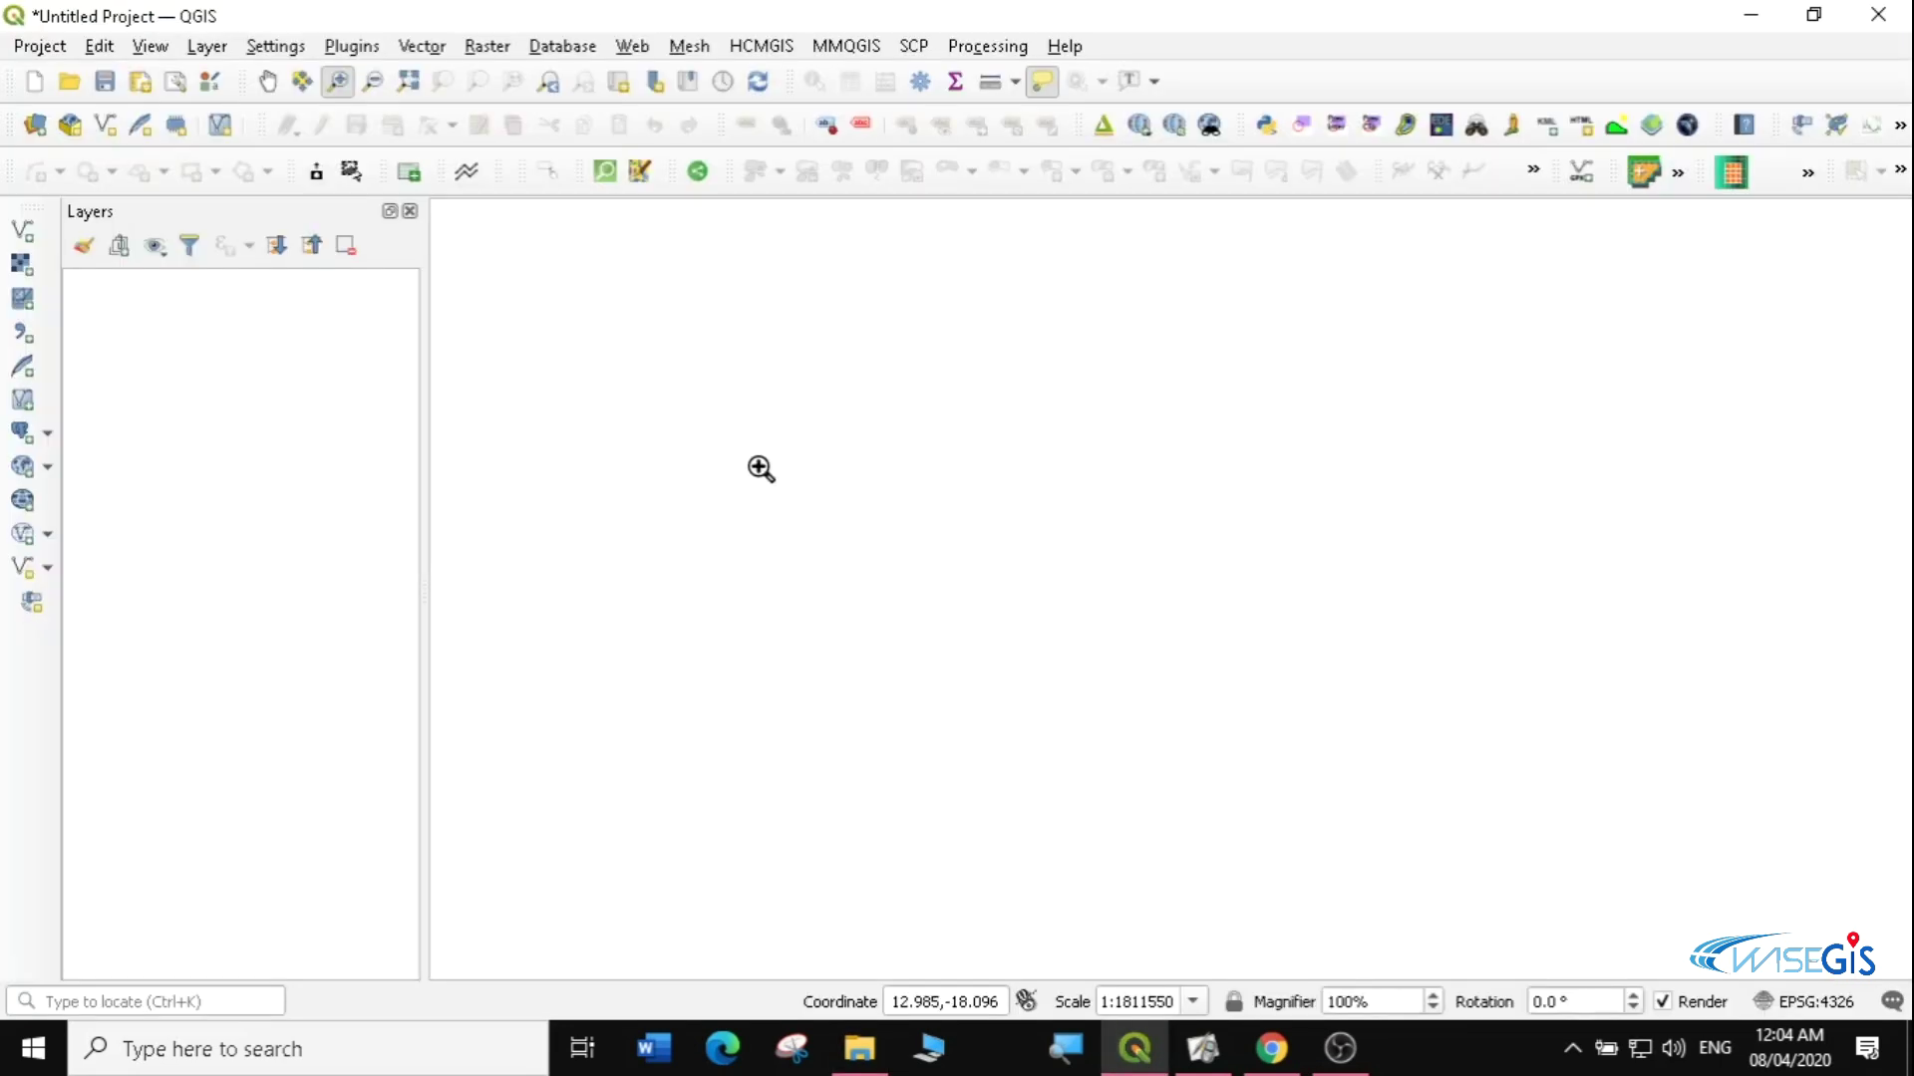
pyautogui.moveTo(859, 1049)
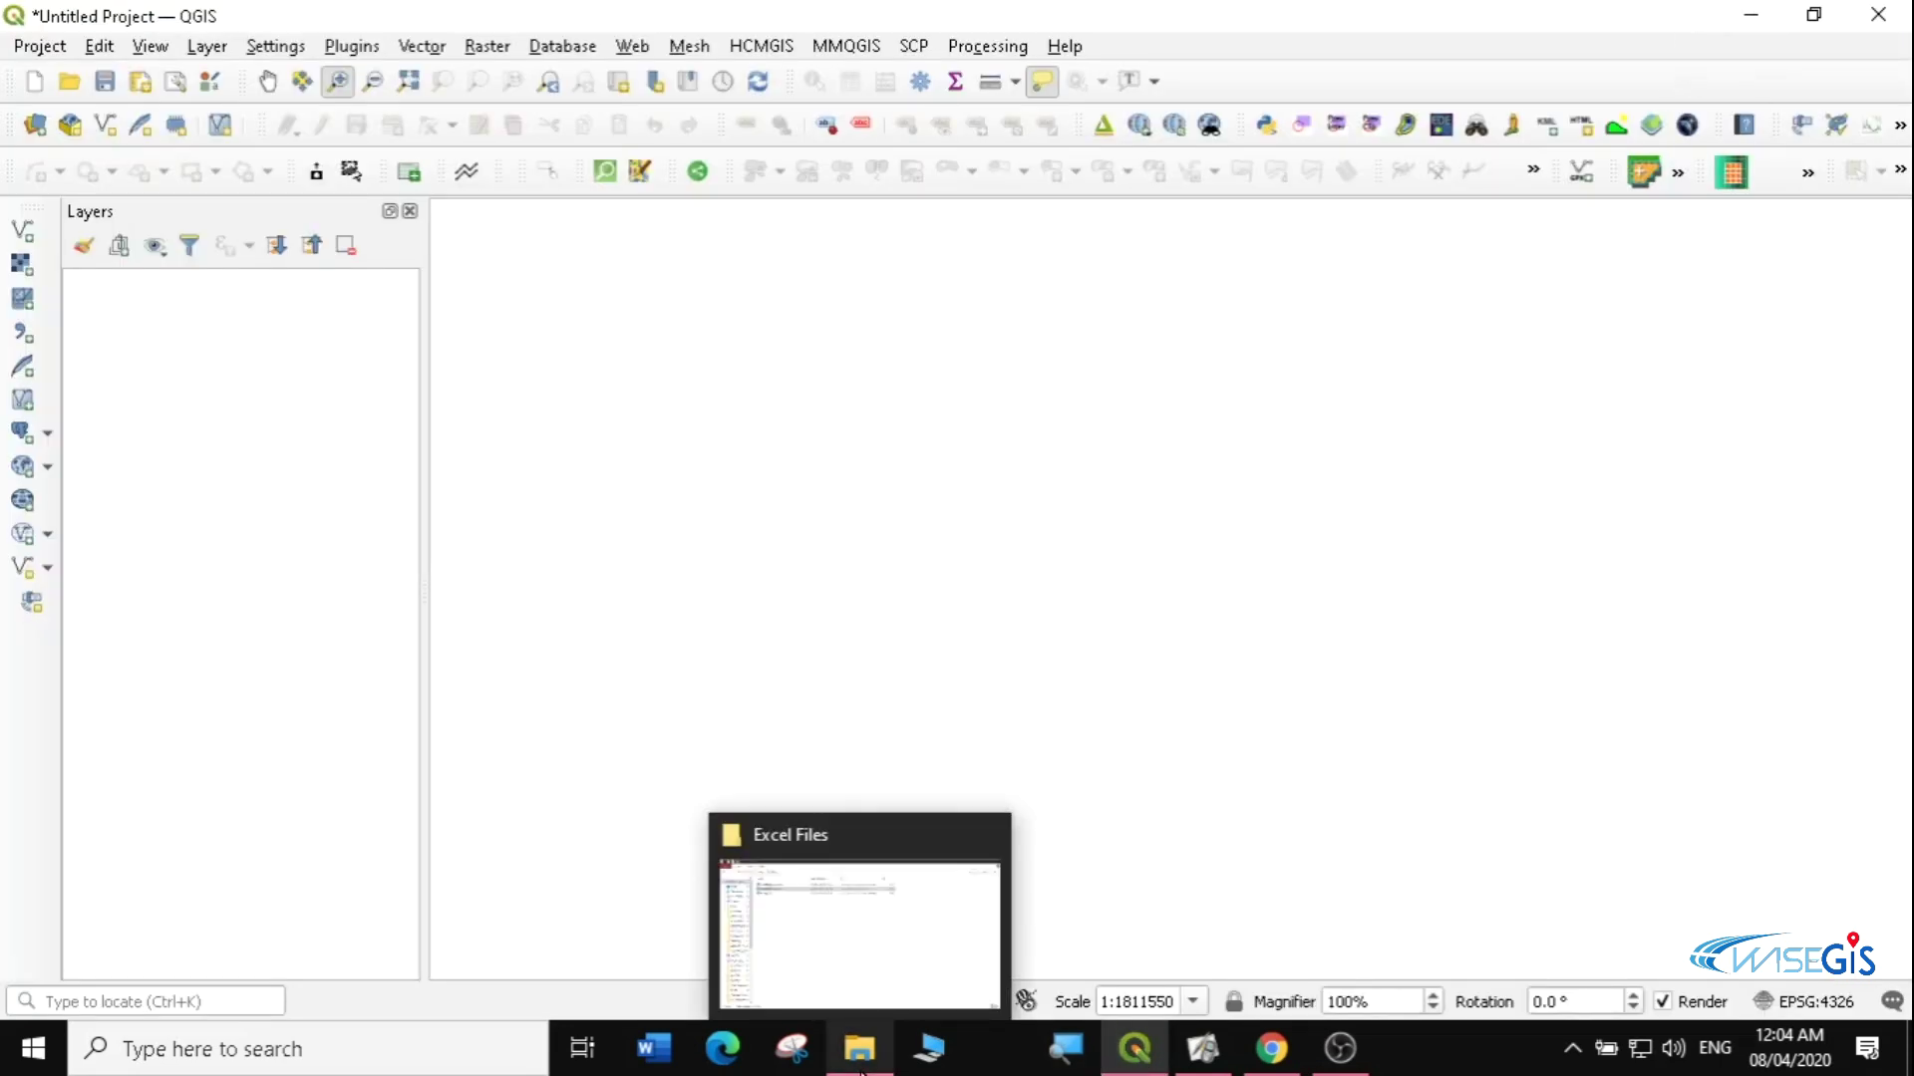
pyautogui.click(778, 931)
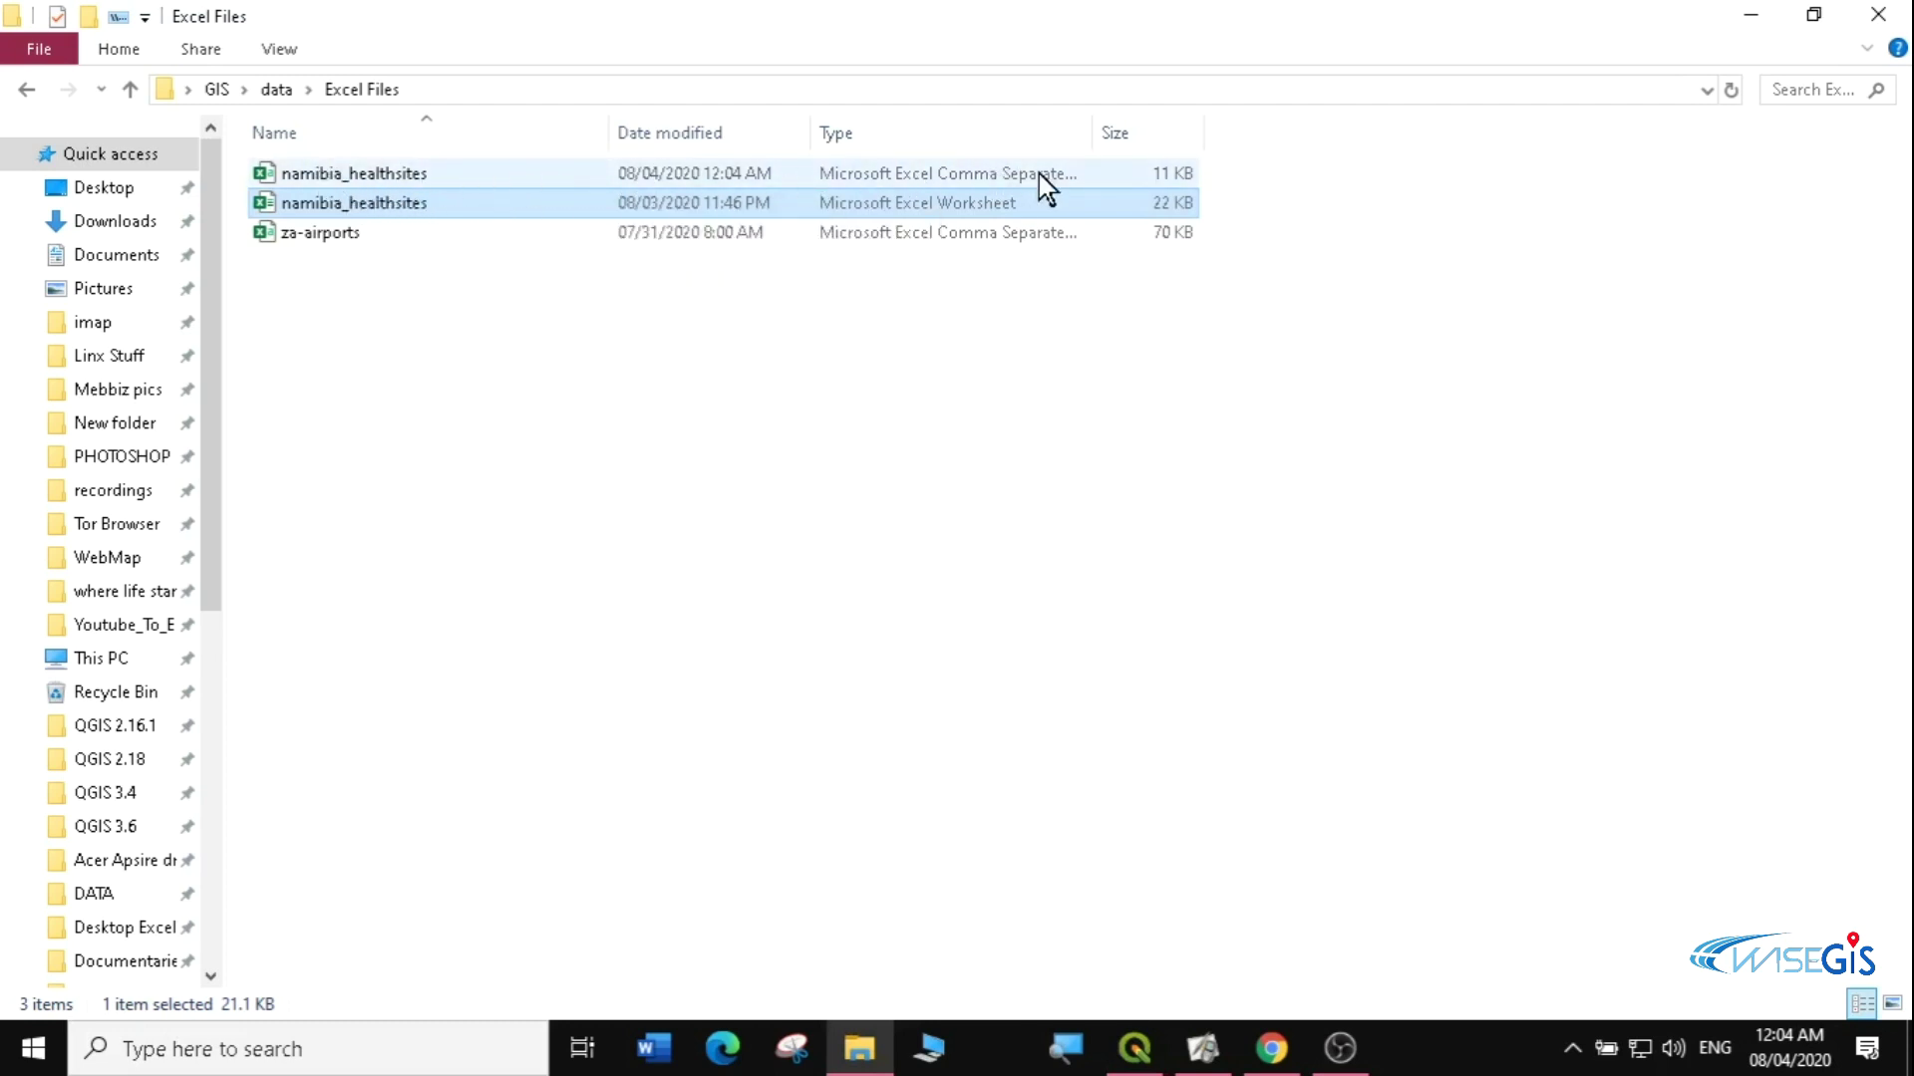
pyautogui.moveTo(1093, 128); pyautogui.dragTo(1236, 129)
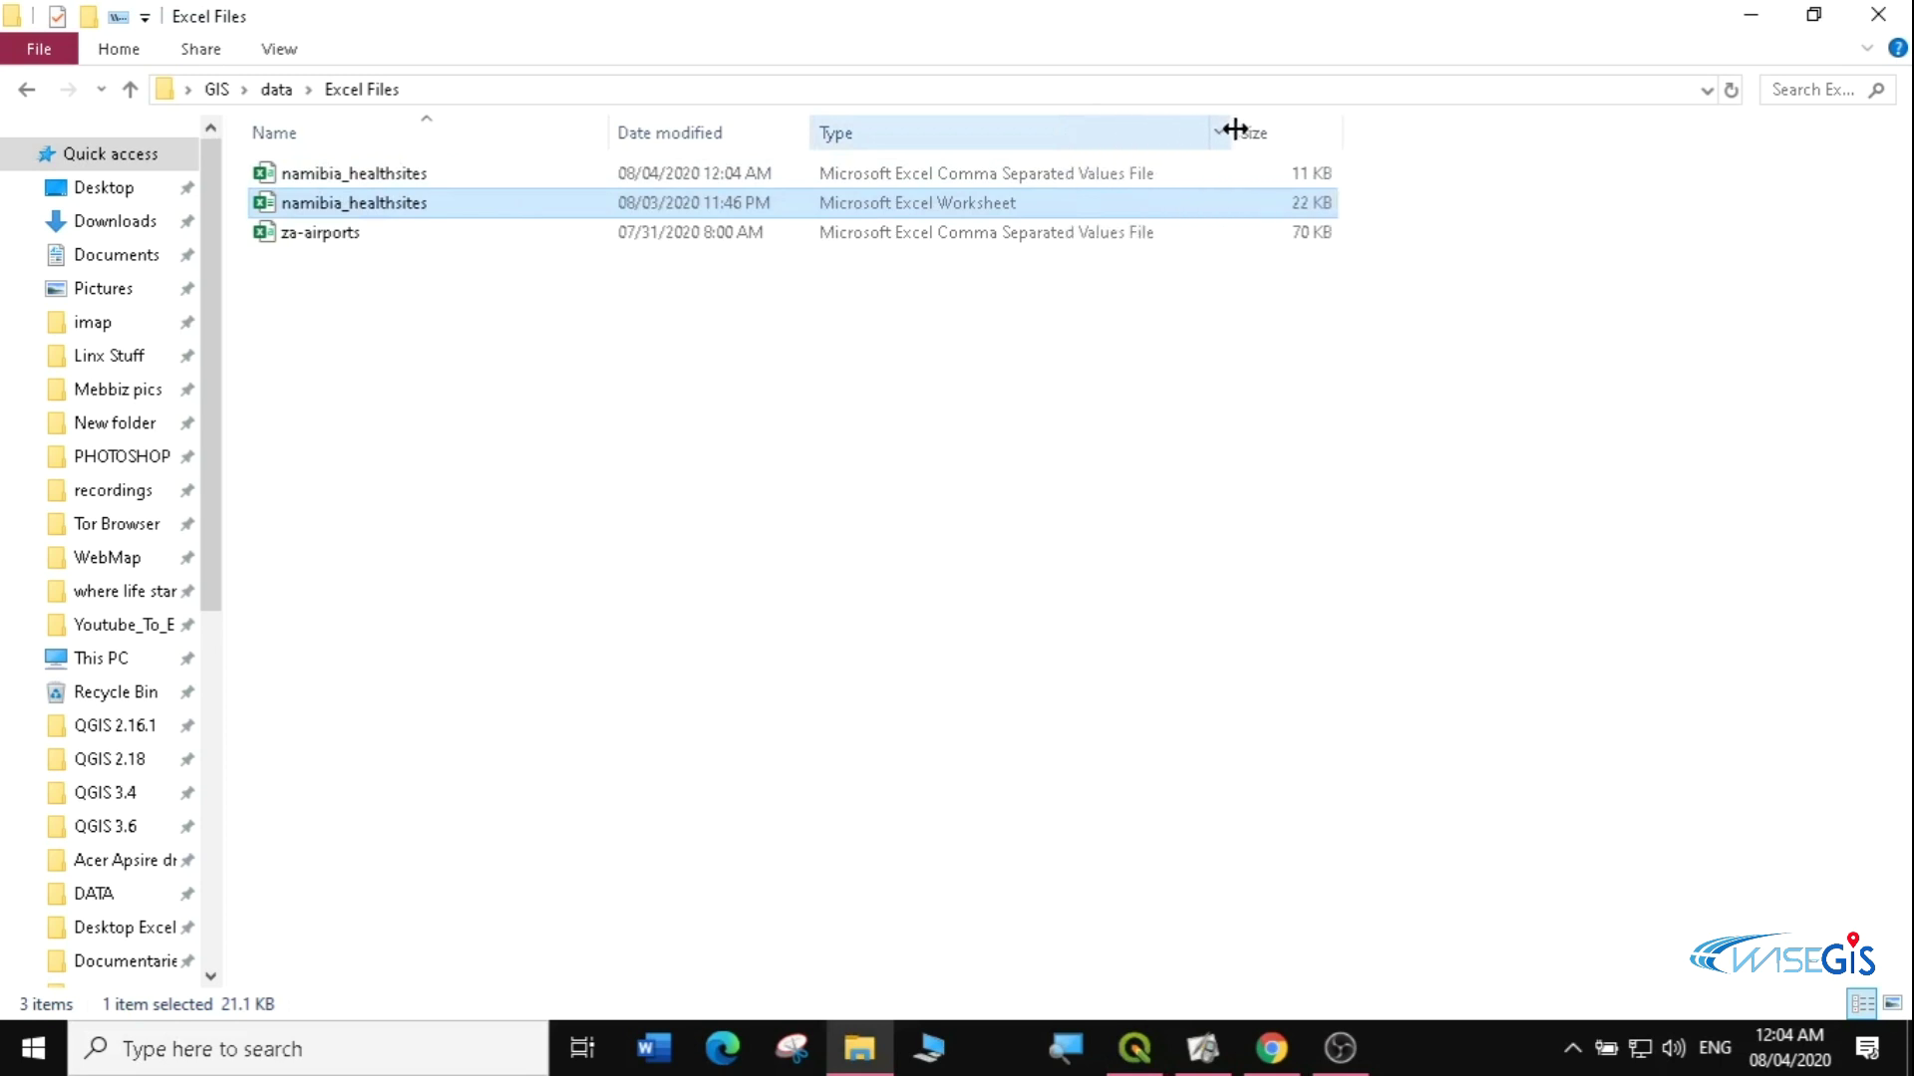
pyautogui.doubleClick(973, 172)
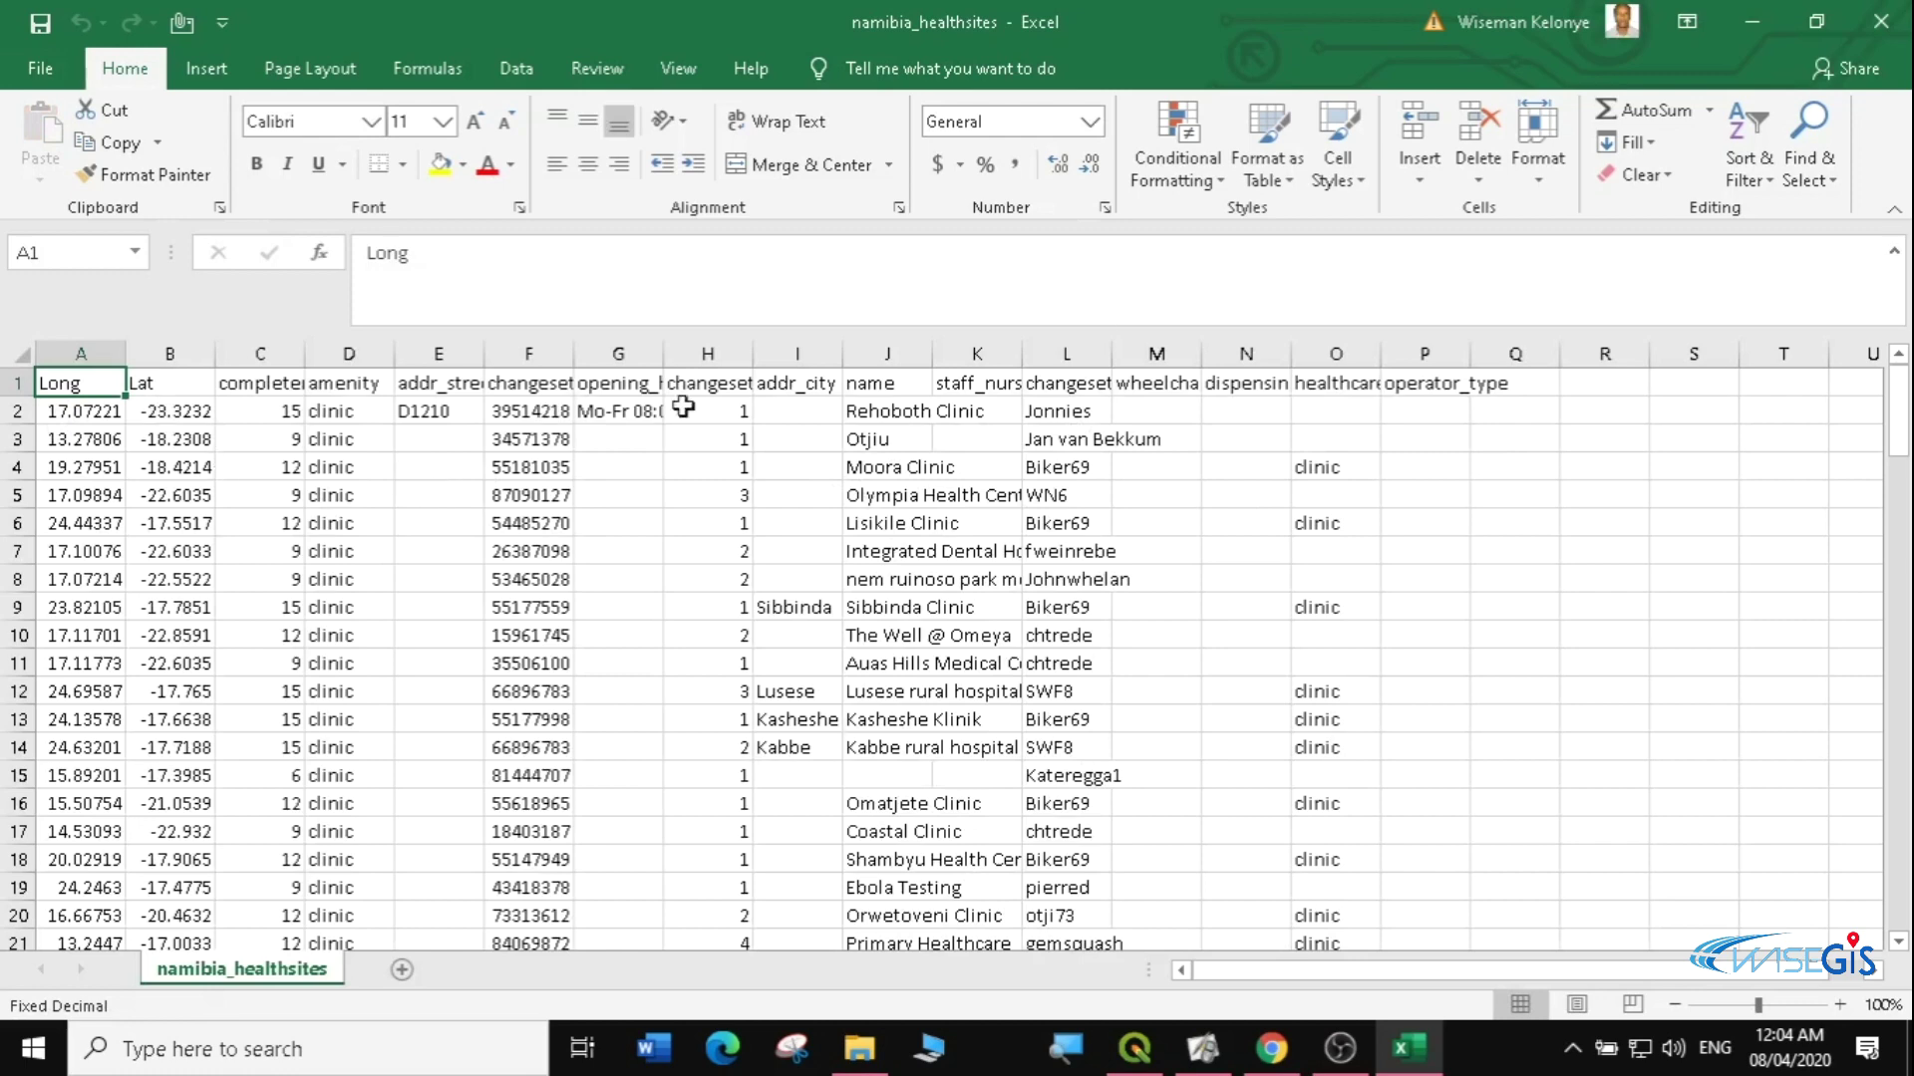
pyautogui.click(1881, 22)
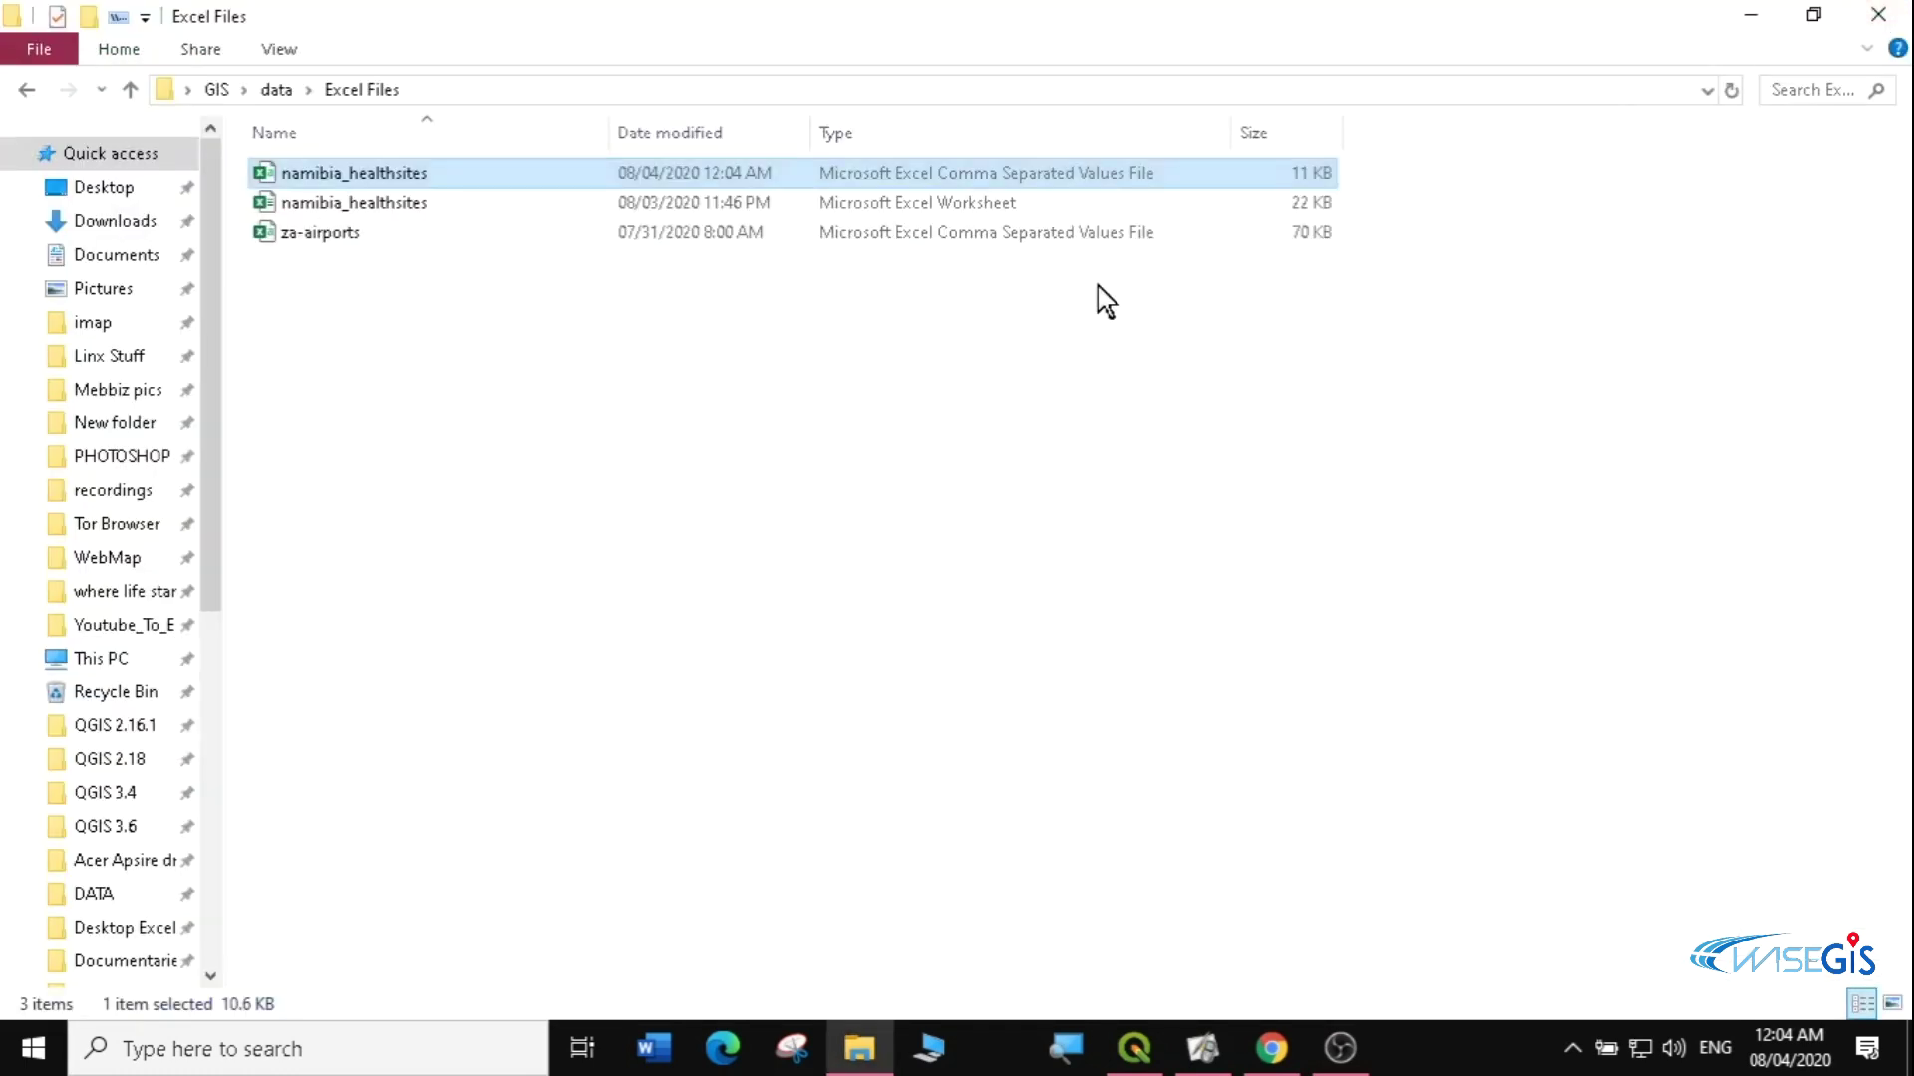
pyautogui.click(1751, 14)
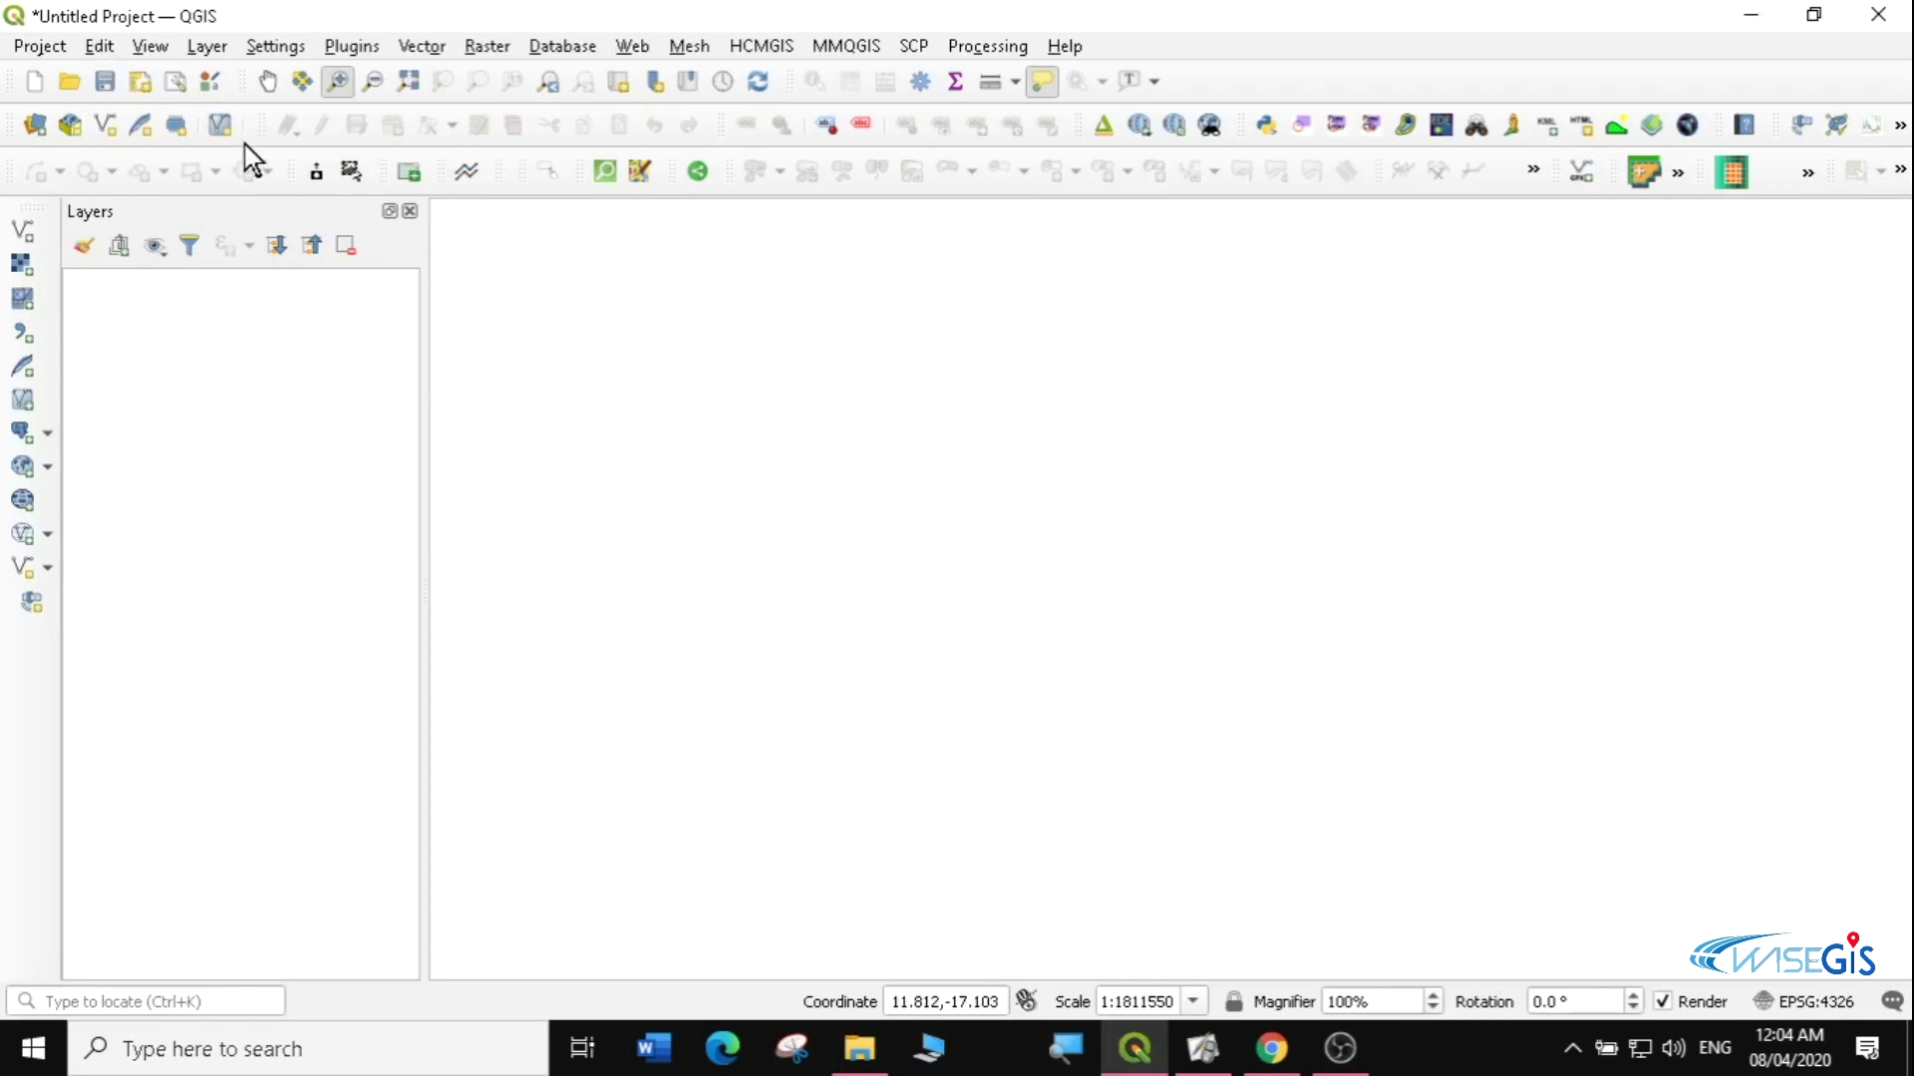
# - Start a new Delimited Text layer from Layer › Add Layer
pyautogui.click(204, 48)
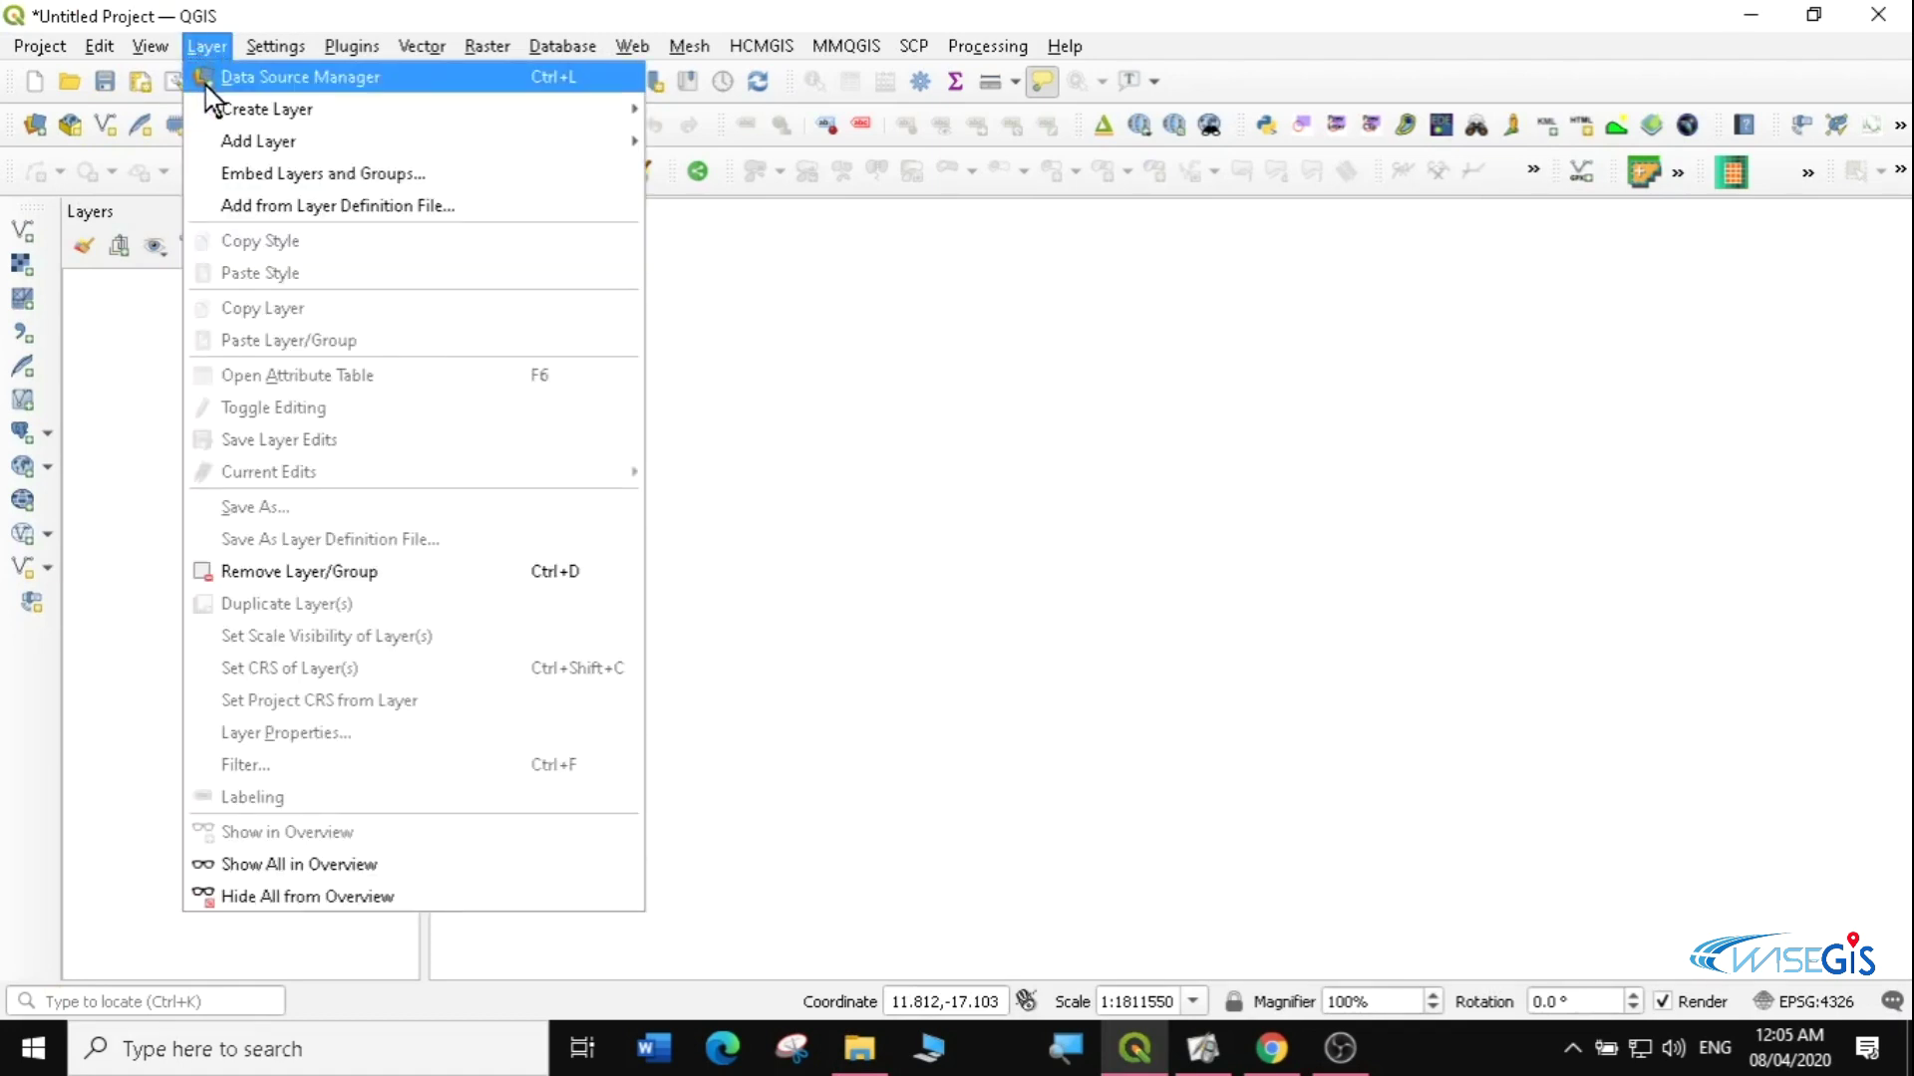
pyautogui.moveTo(234, 141)
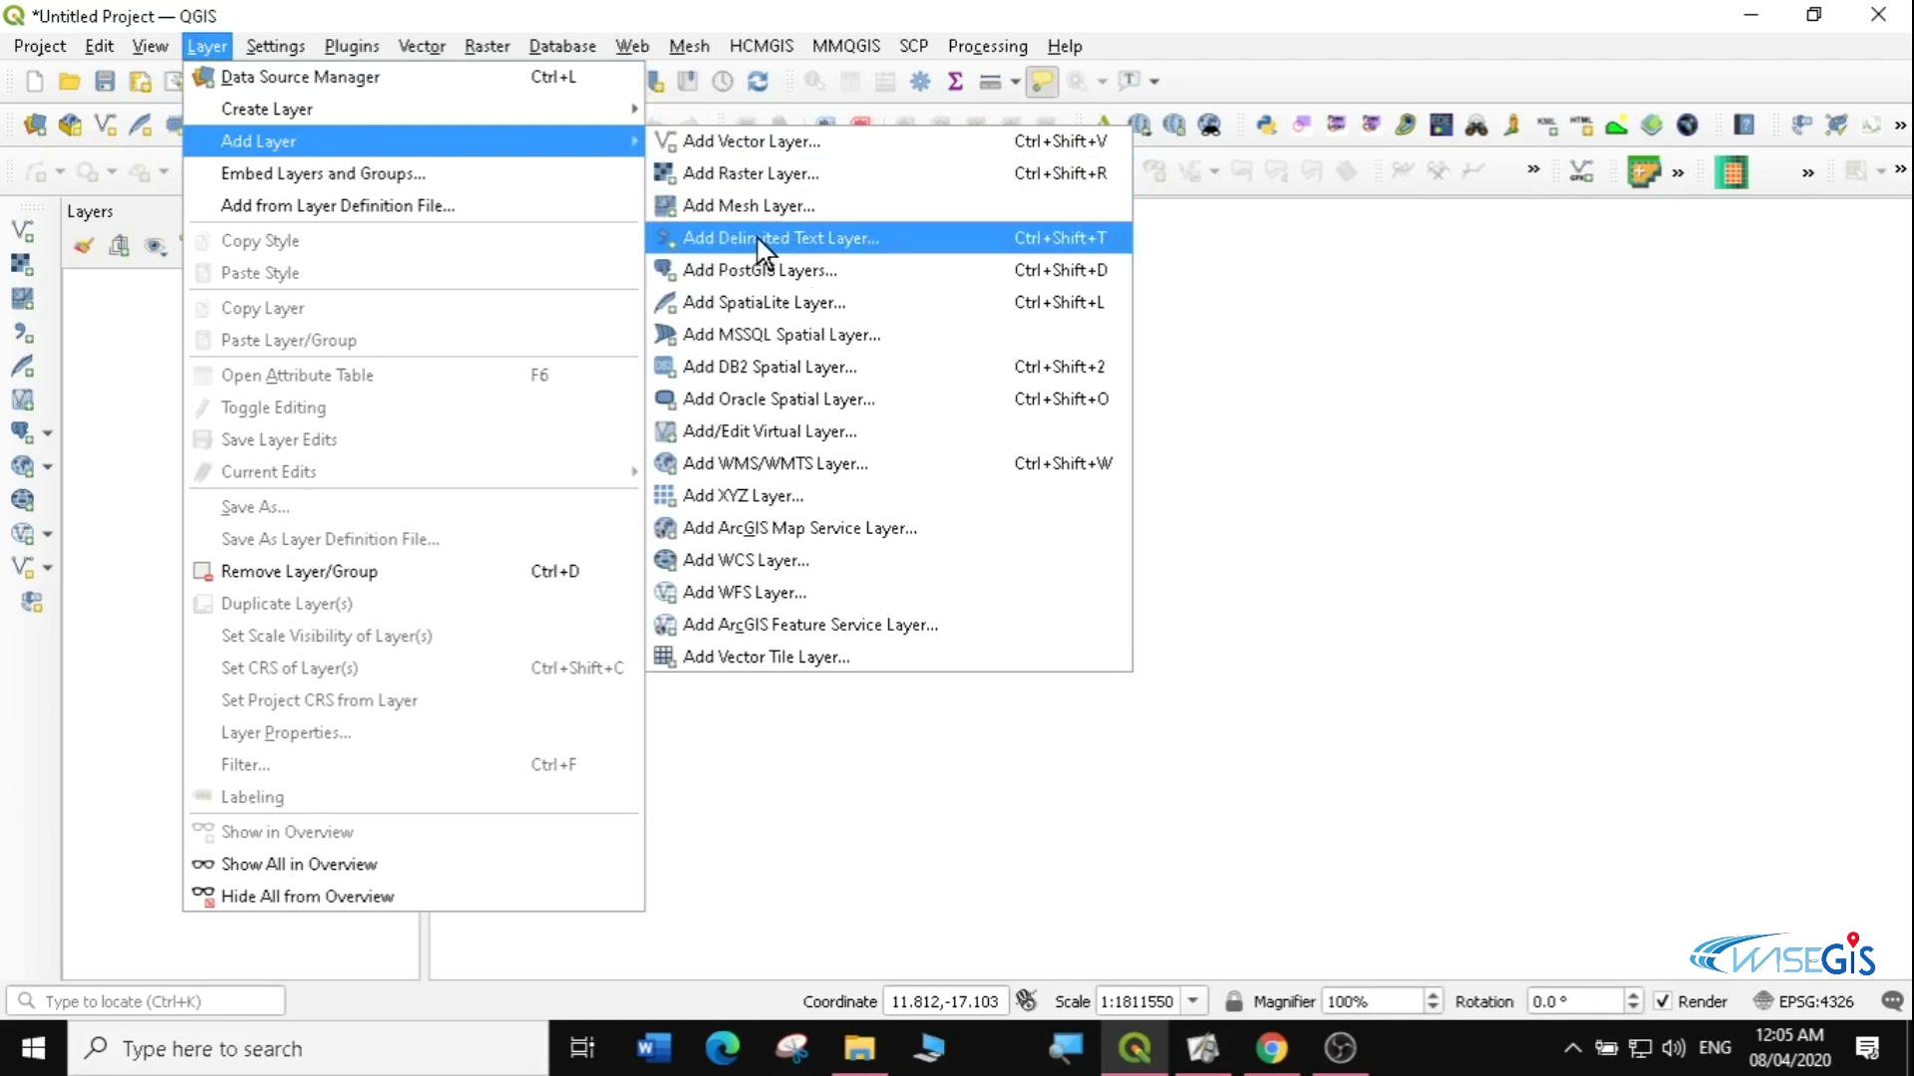
pyautogui.click(789, 239)
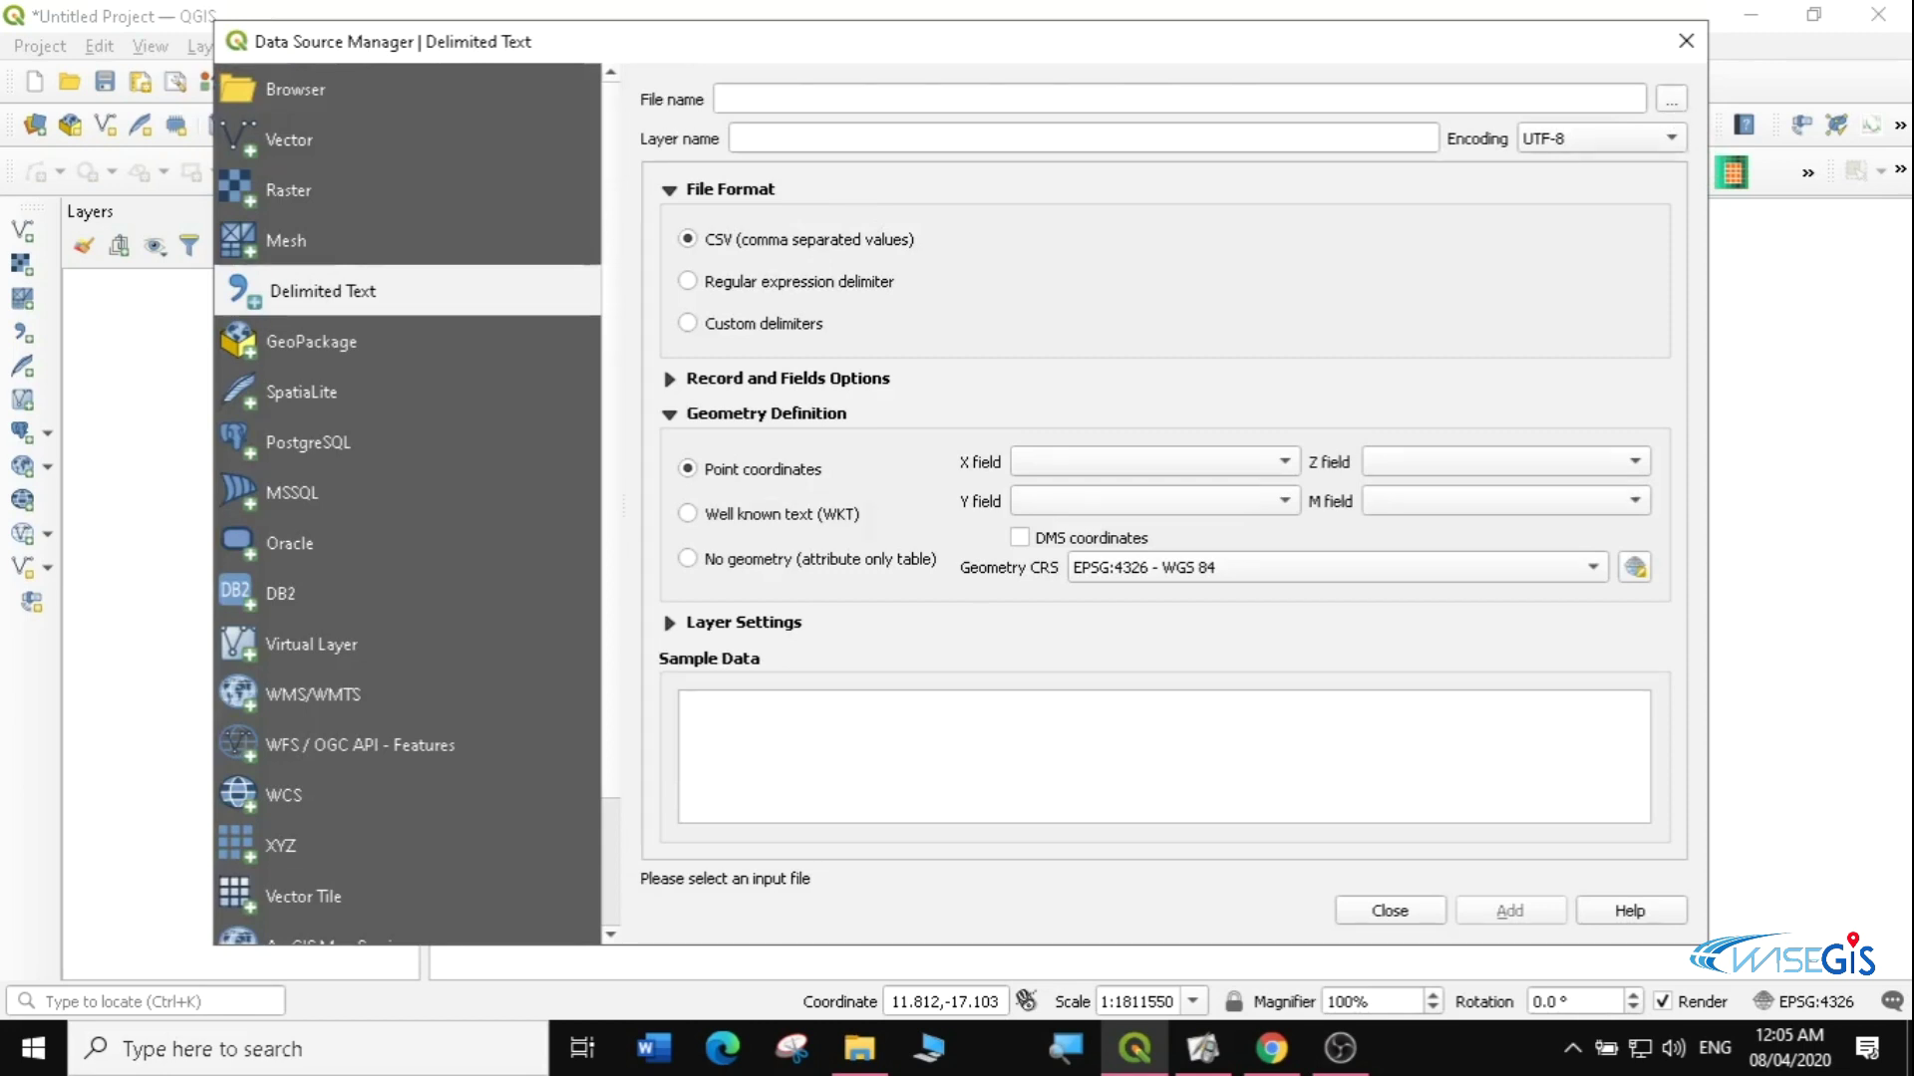
# - Browse to Desktop › GIS › data › Excel Files and widen the file type column
pyautogui.click(1672, 101)
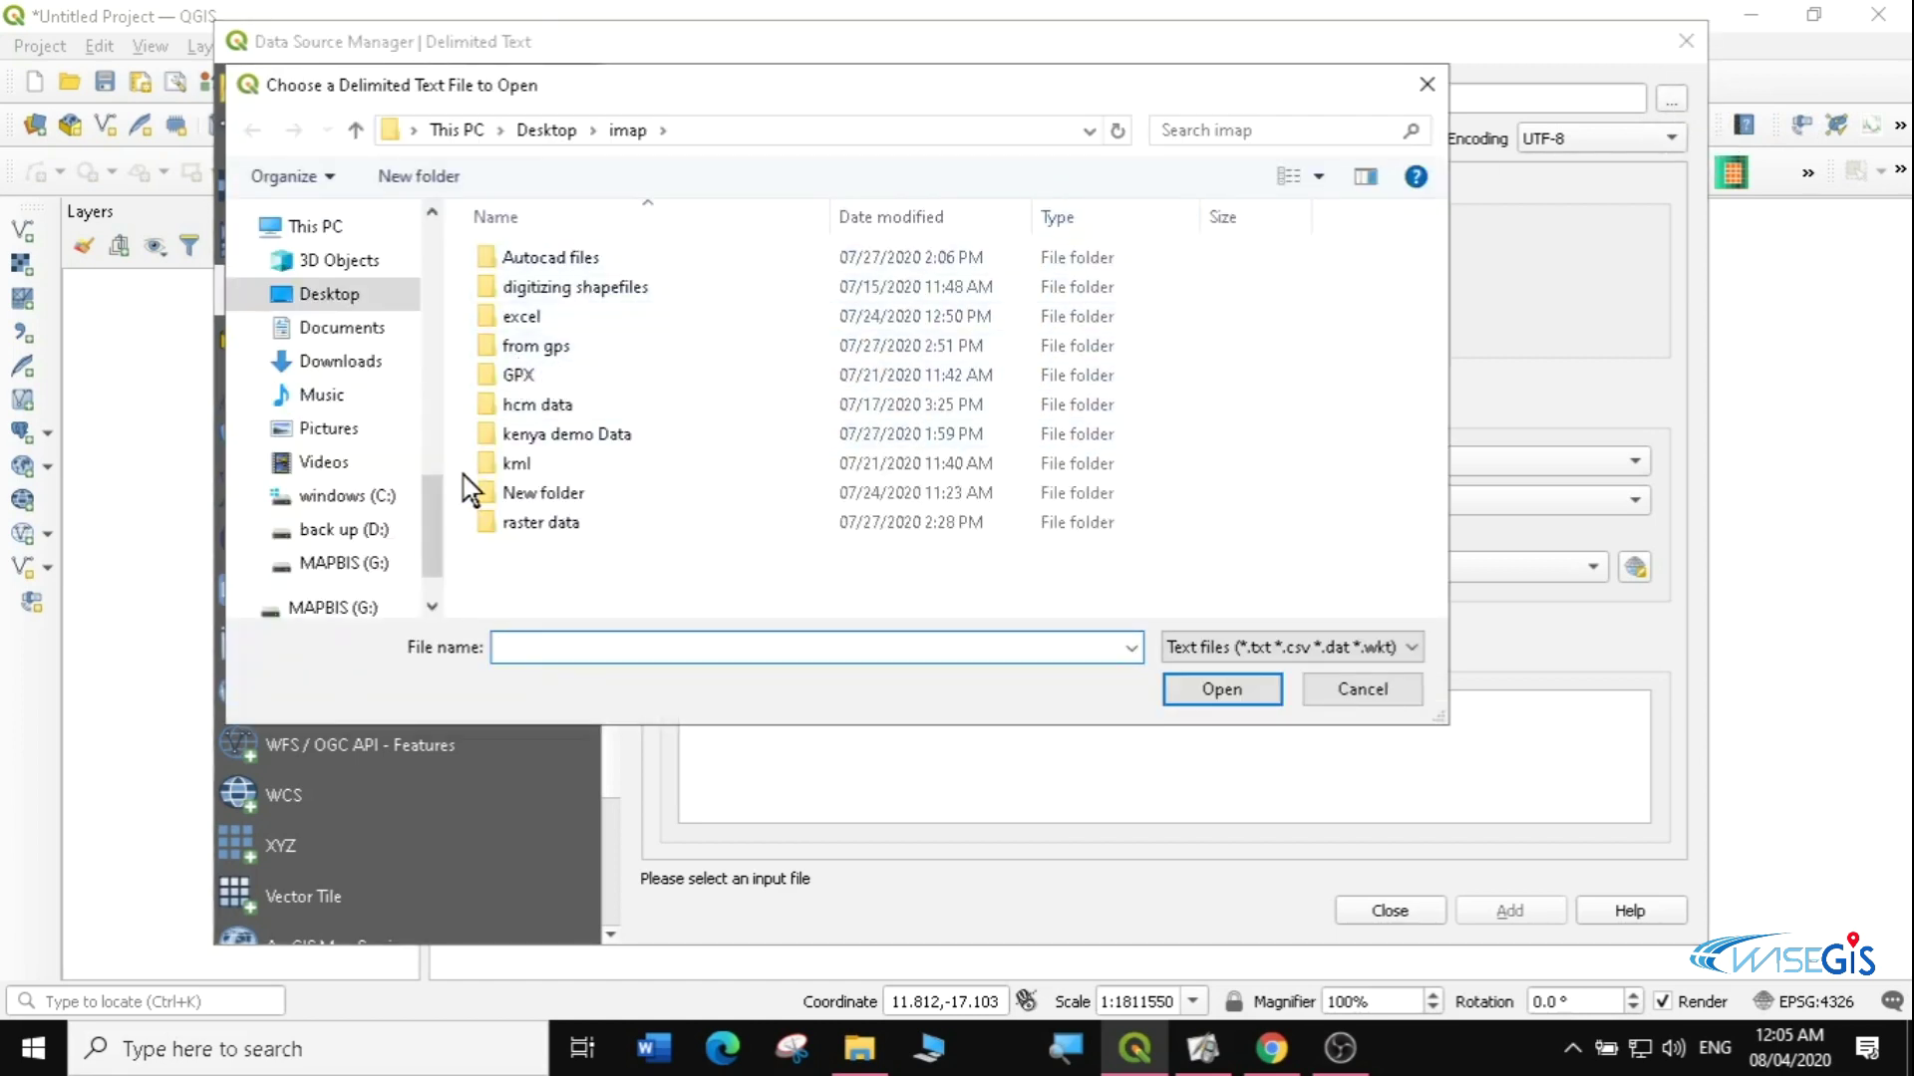
pyautogui.click(300, 292)
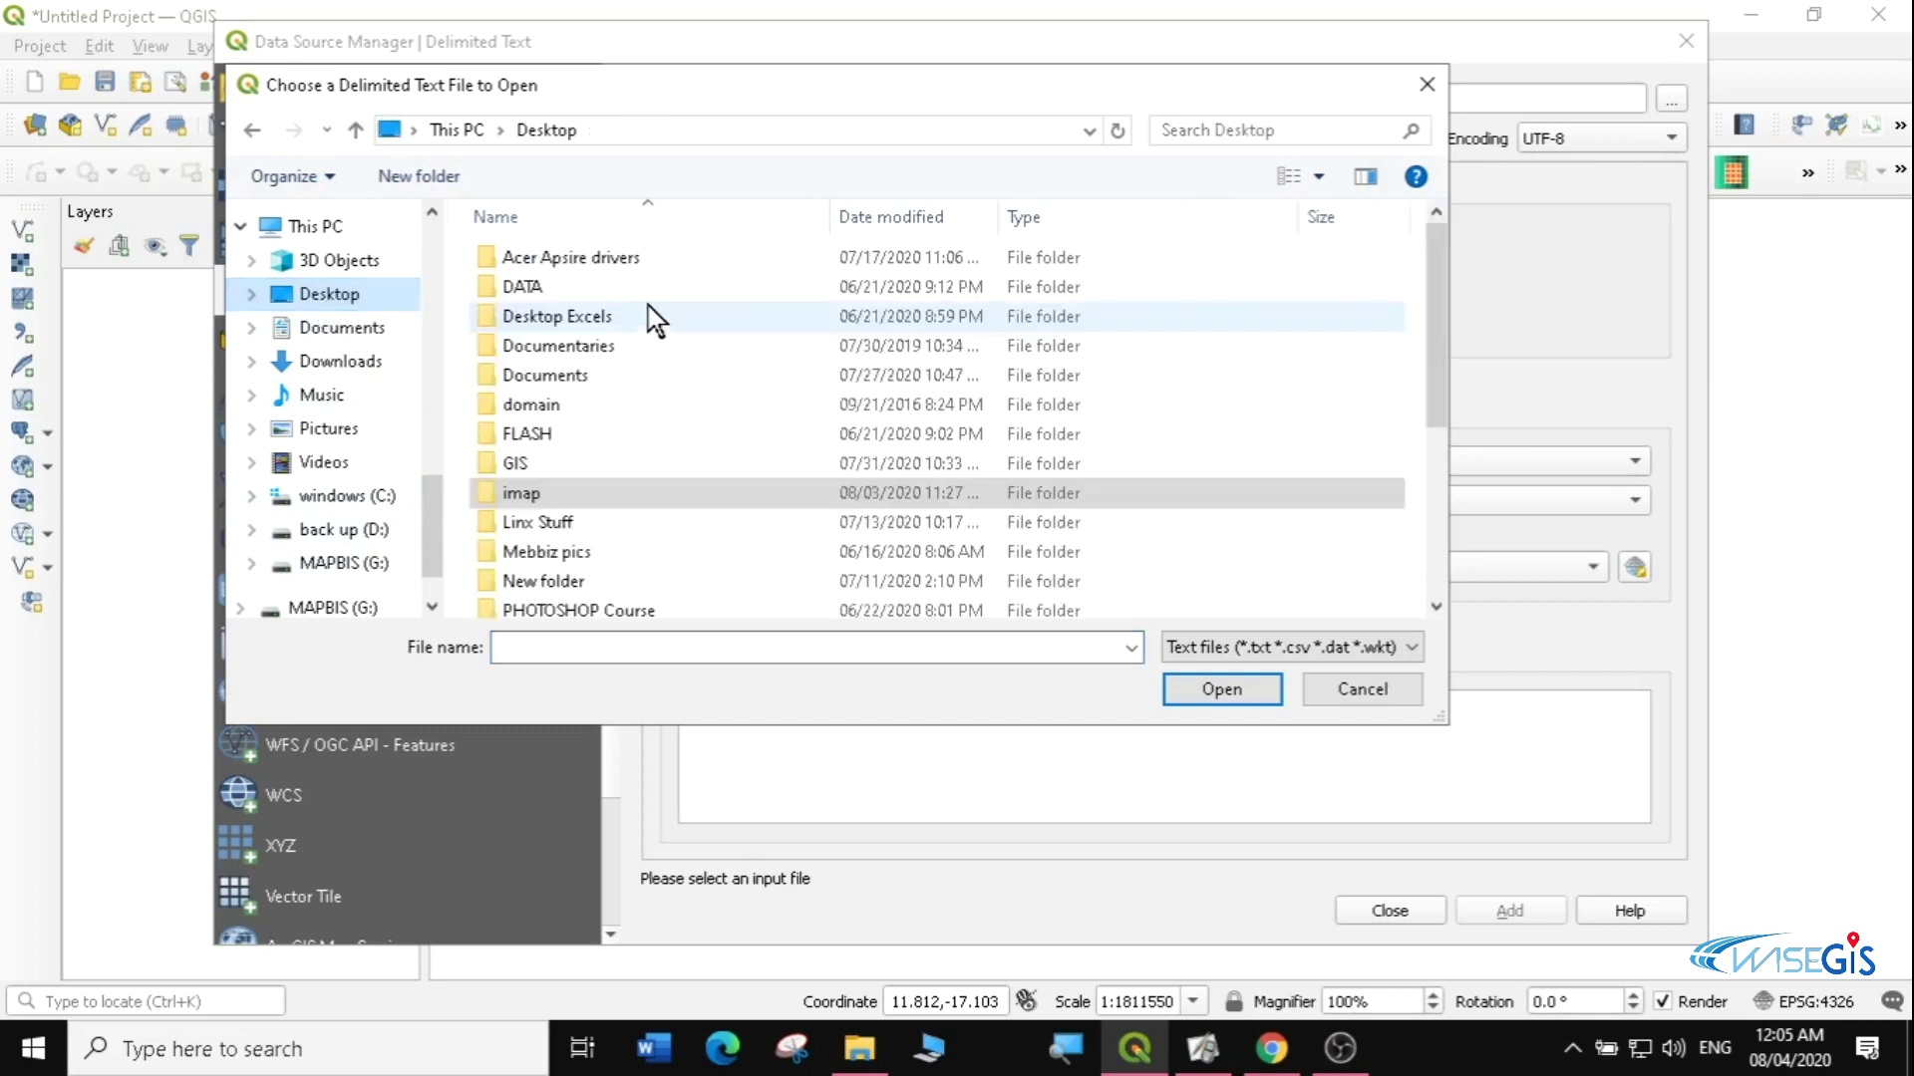
pyautogui.doubleClick(518, 463)
pyautogui.doubleClick(546, 262)
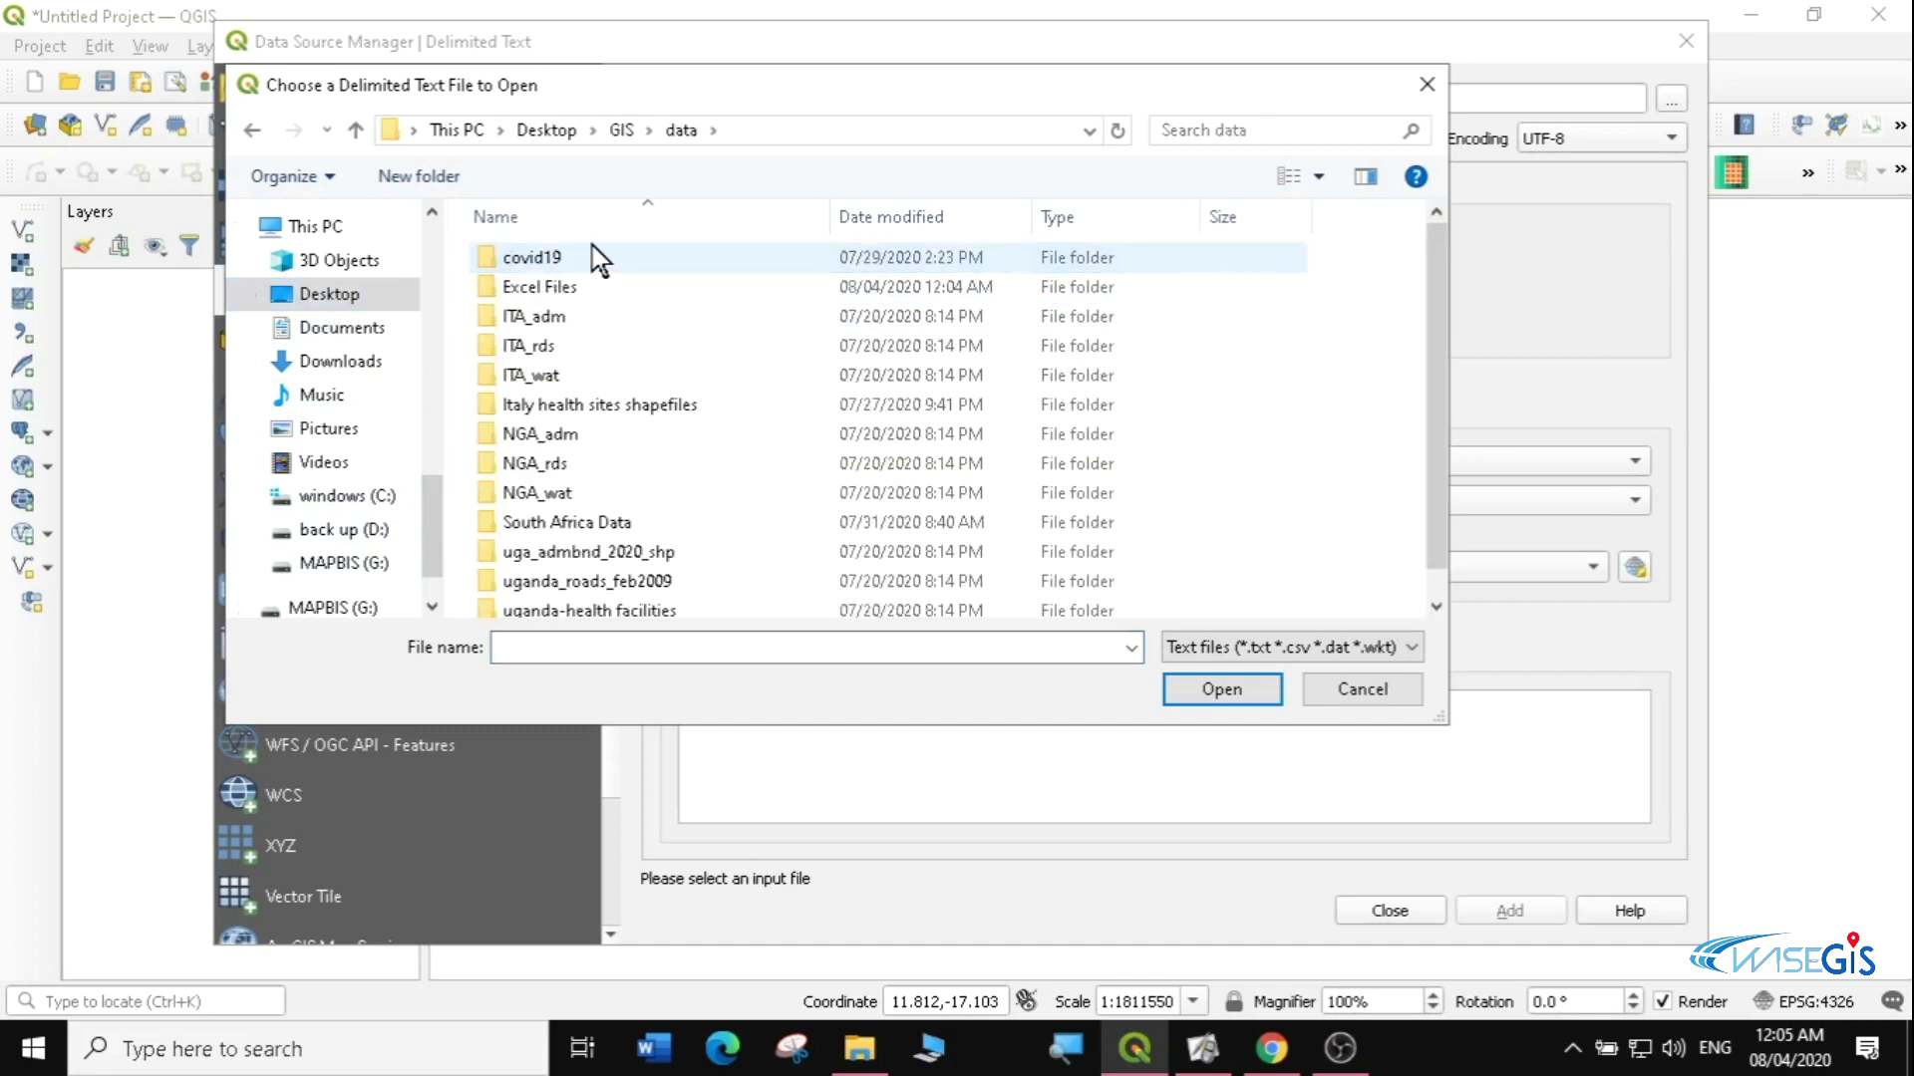
pyautogui.doubleClick(558, 289)
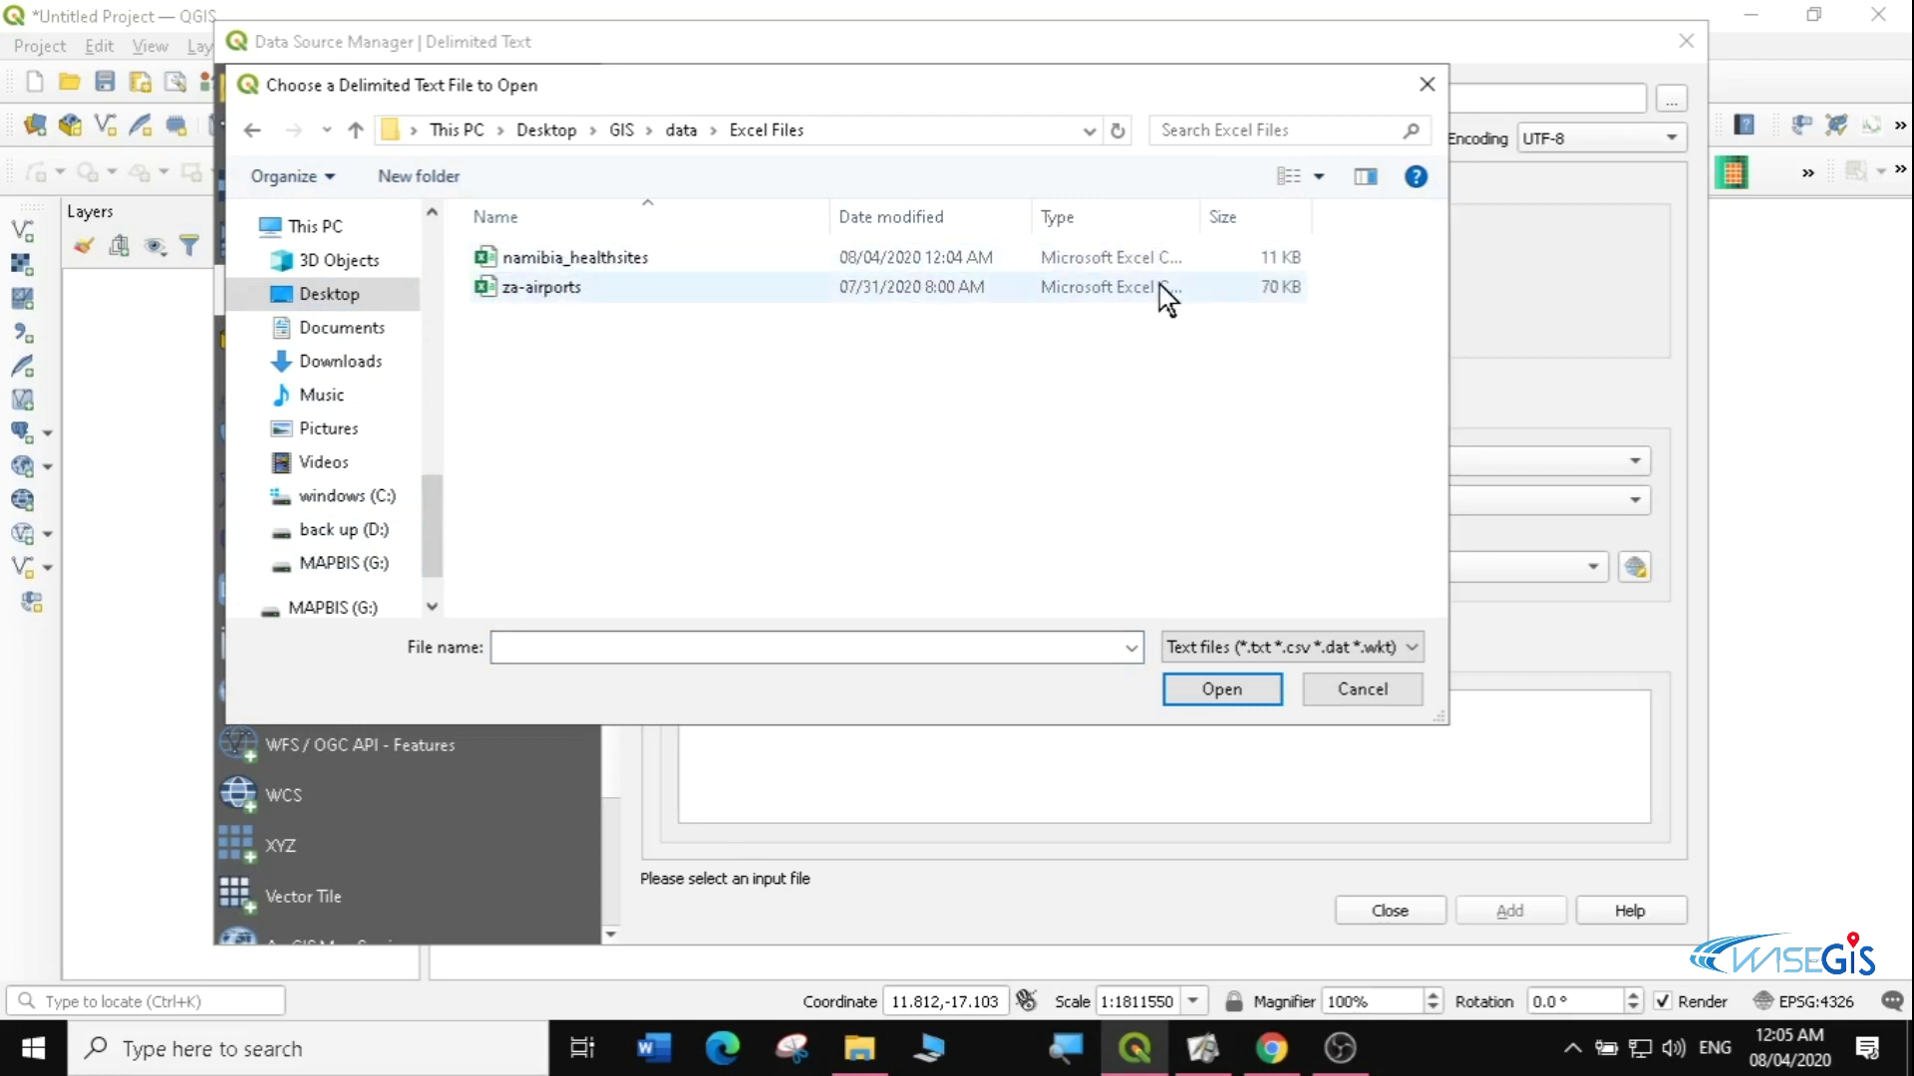
pyautogui.moveTo(1214, 211); pyautogui.dragTo(1742, 212)
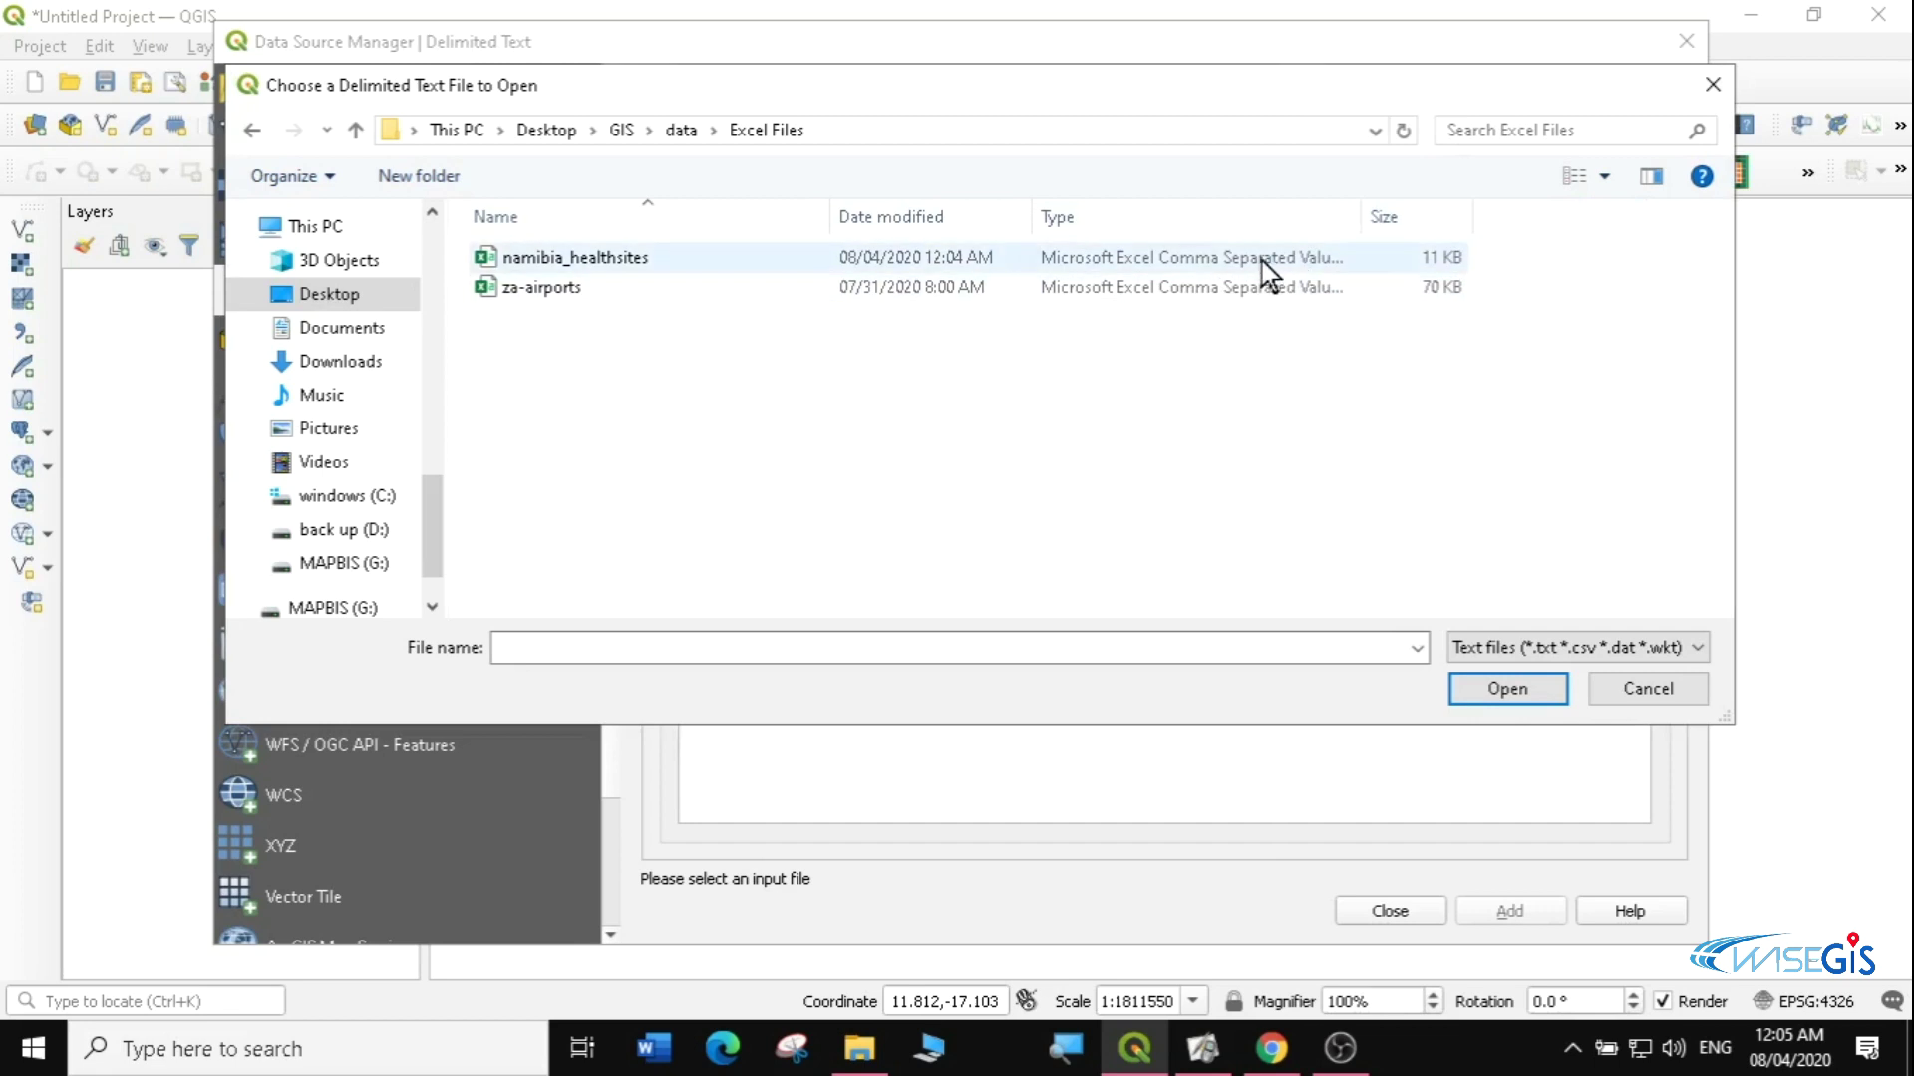
pyautogui.moveTo(1362, 205); pyautogui.dragTo(1483, 210)
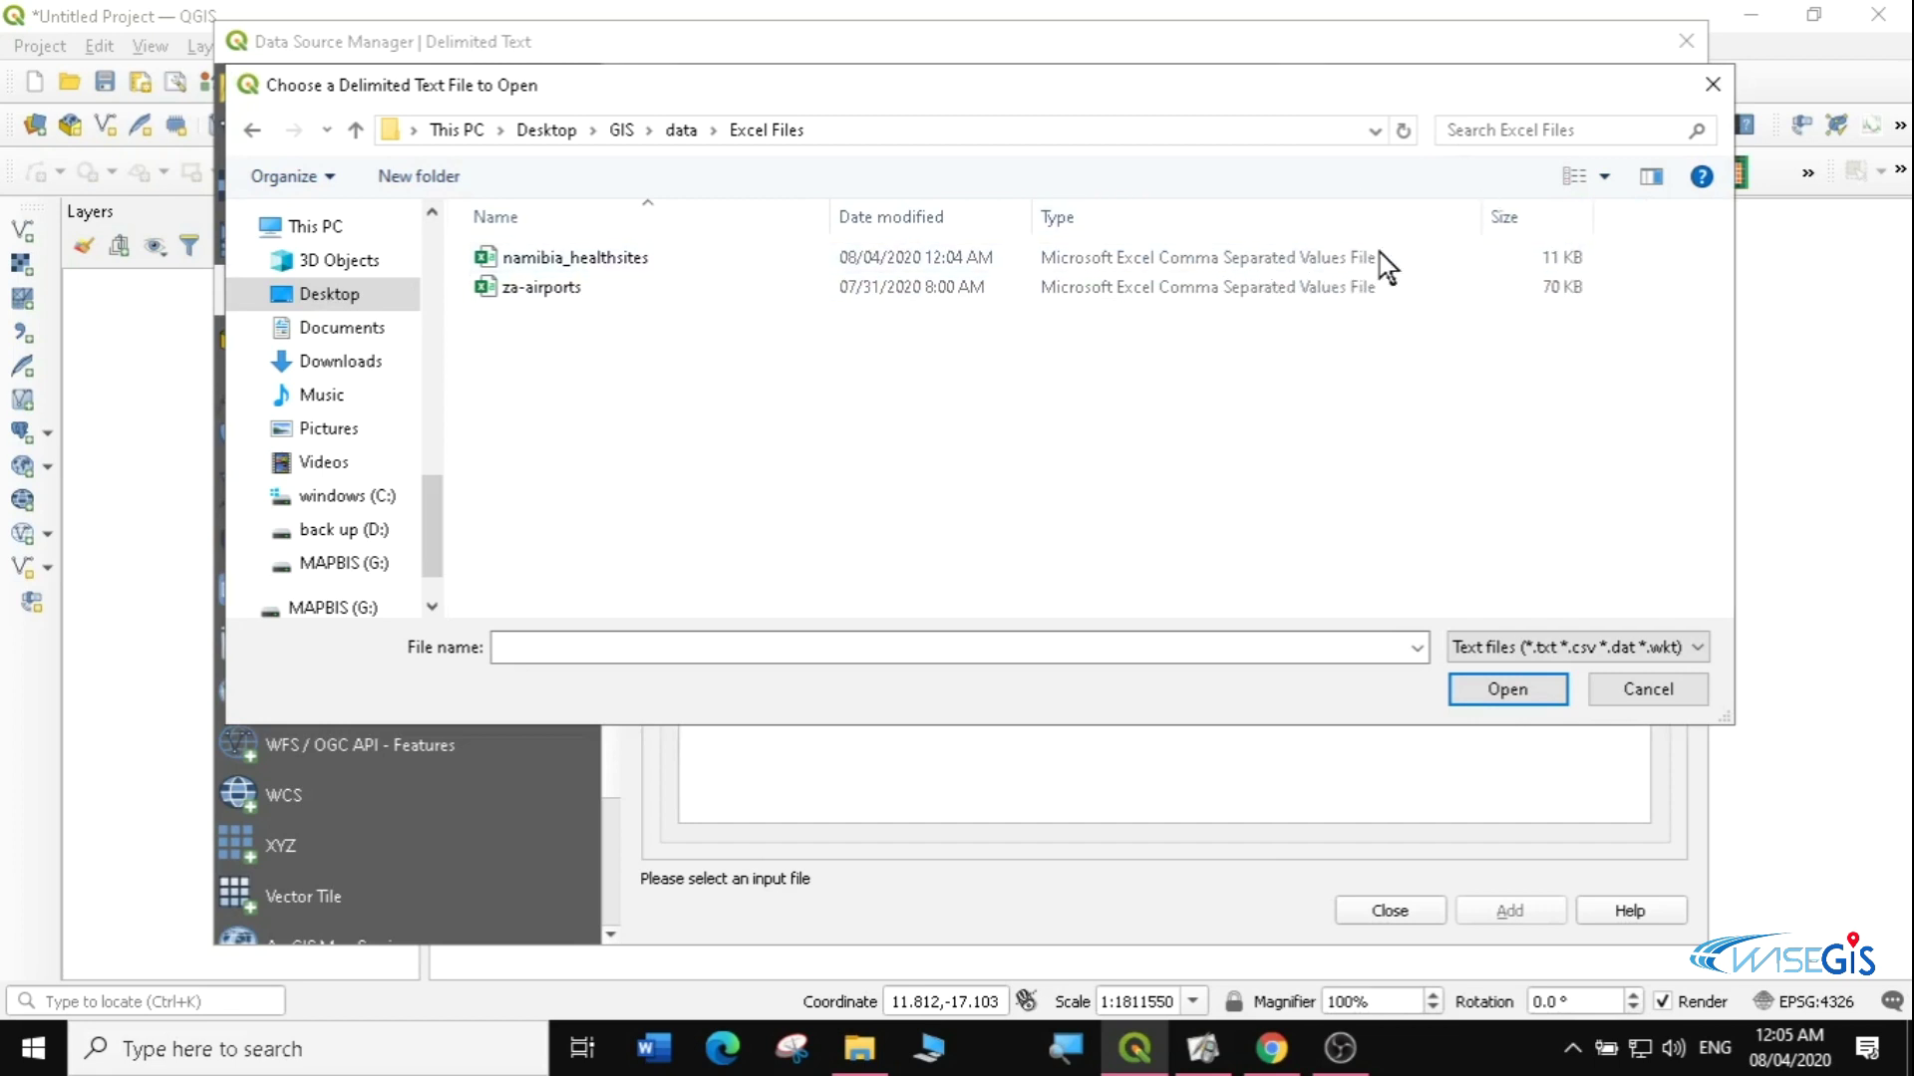
# - Load namibia_healthsites.csv into the import, then briefly review the Record and Fields Options
pyautogui.click(606, 261)
pyautogui.click(1516, 696)
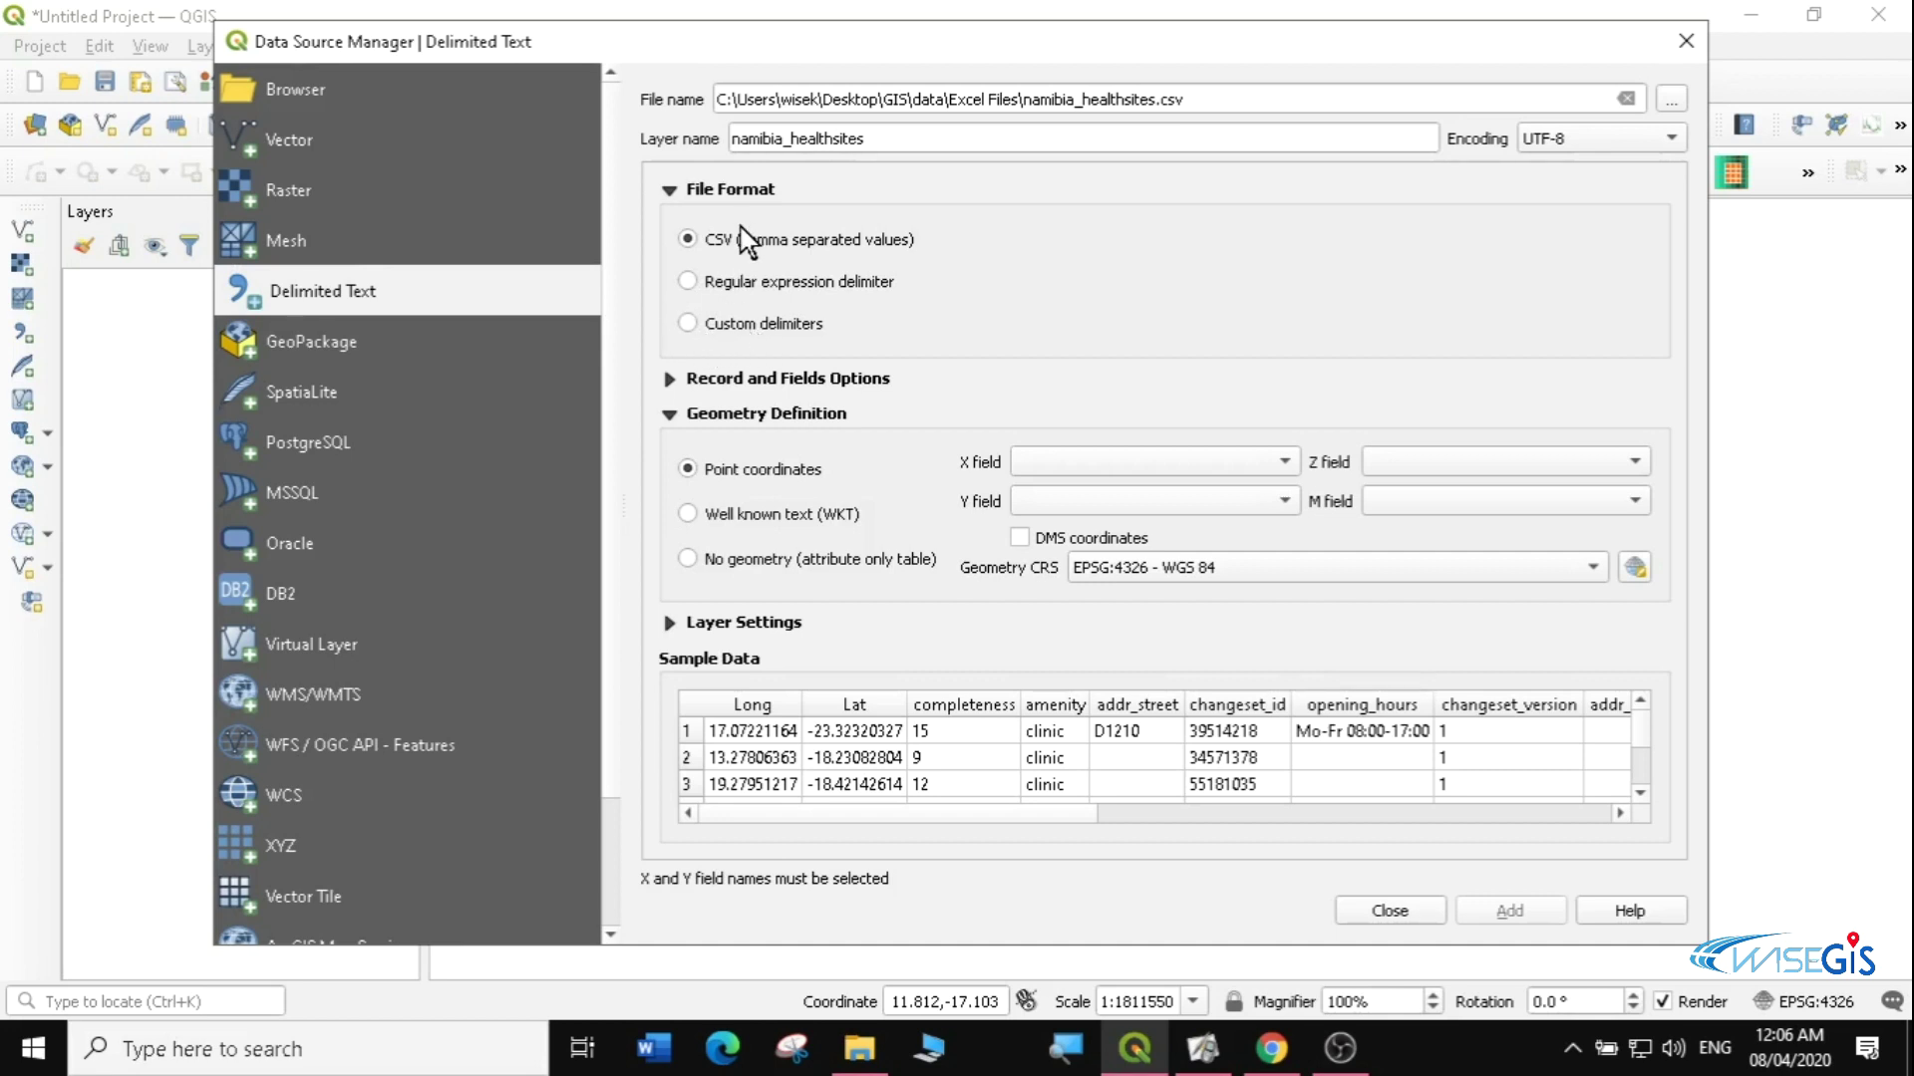
pyautogui.click(669, 378)
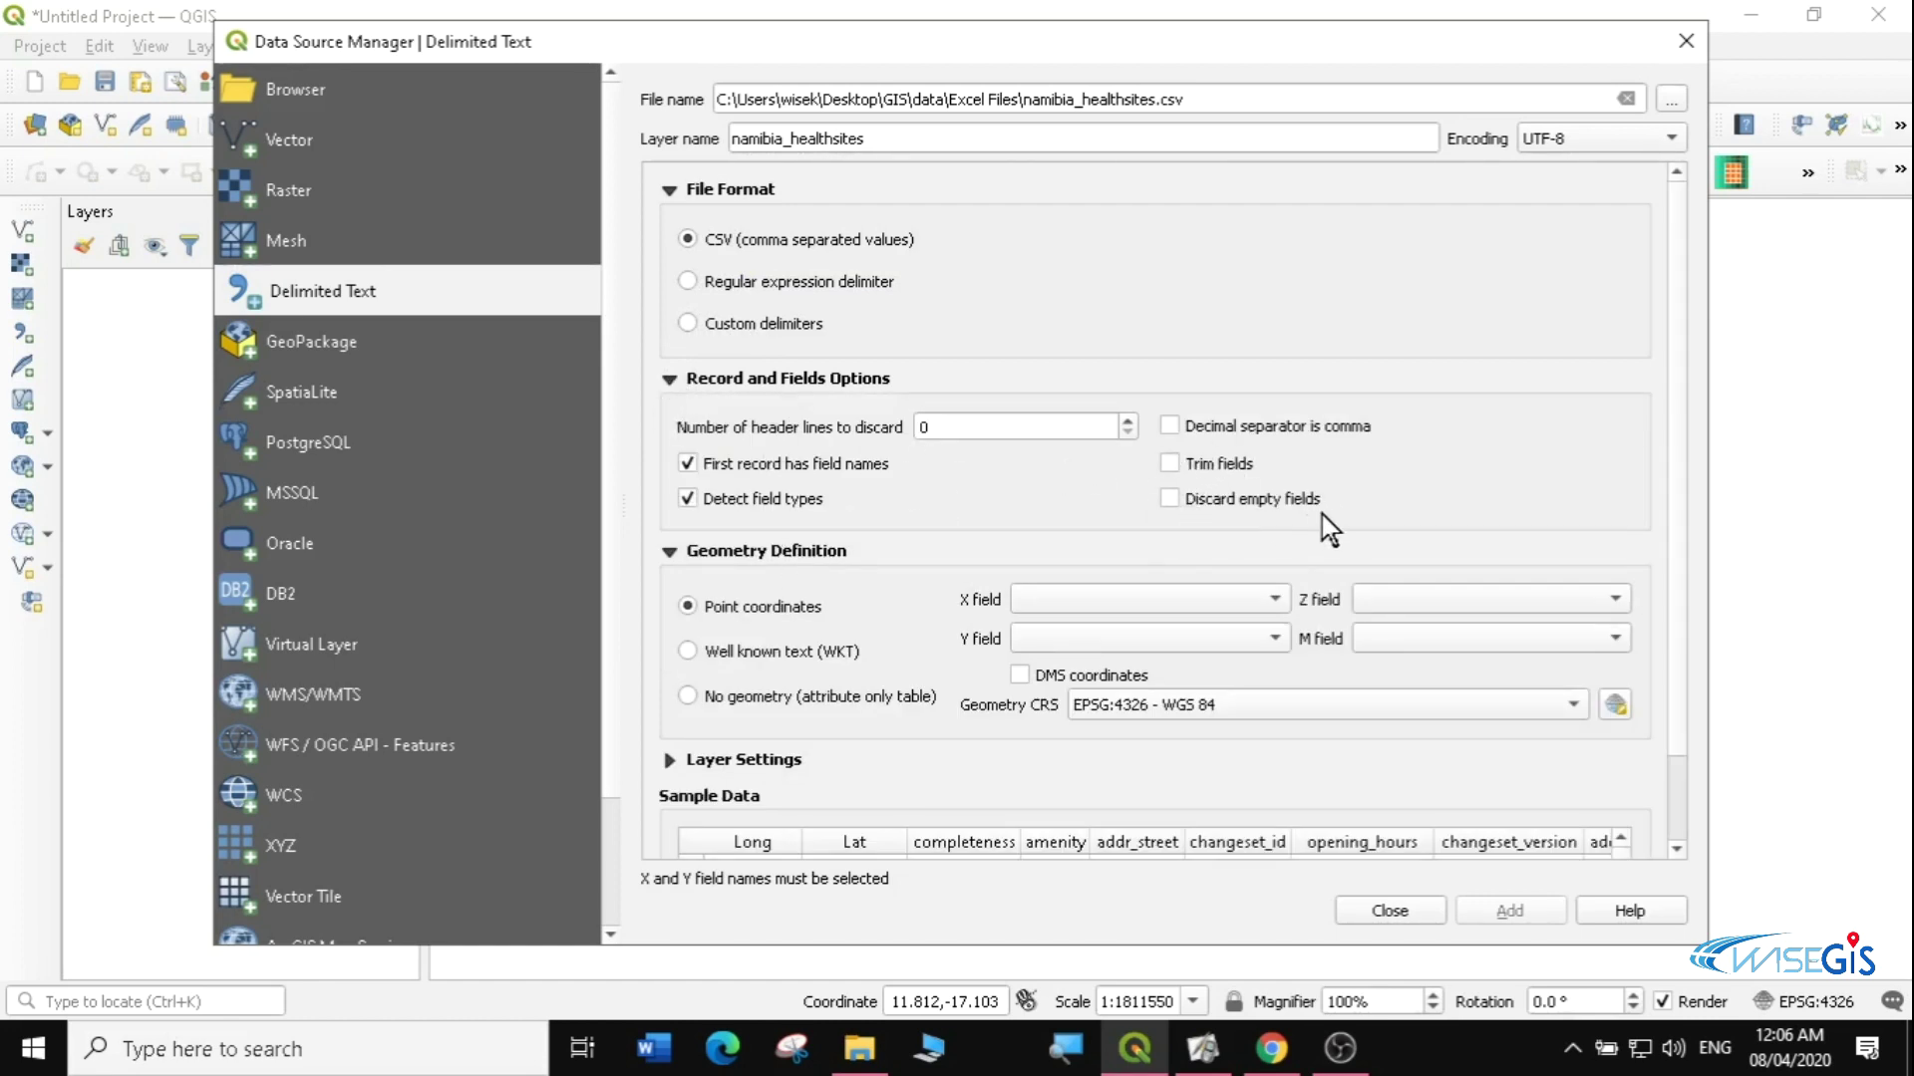
pyautogui.click(669, 382)
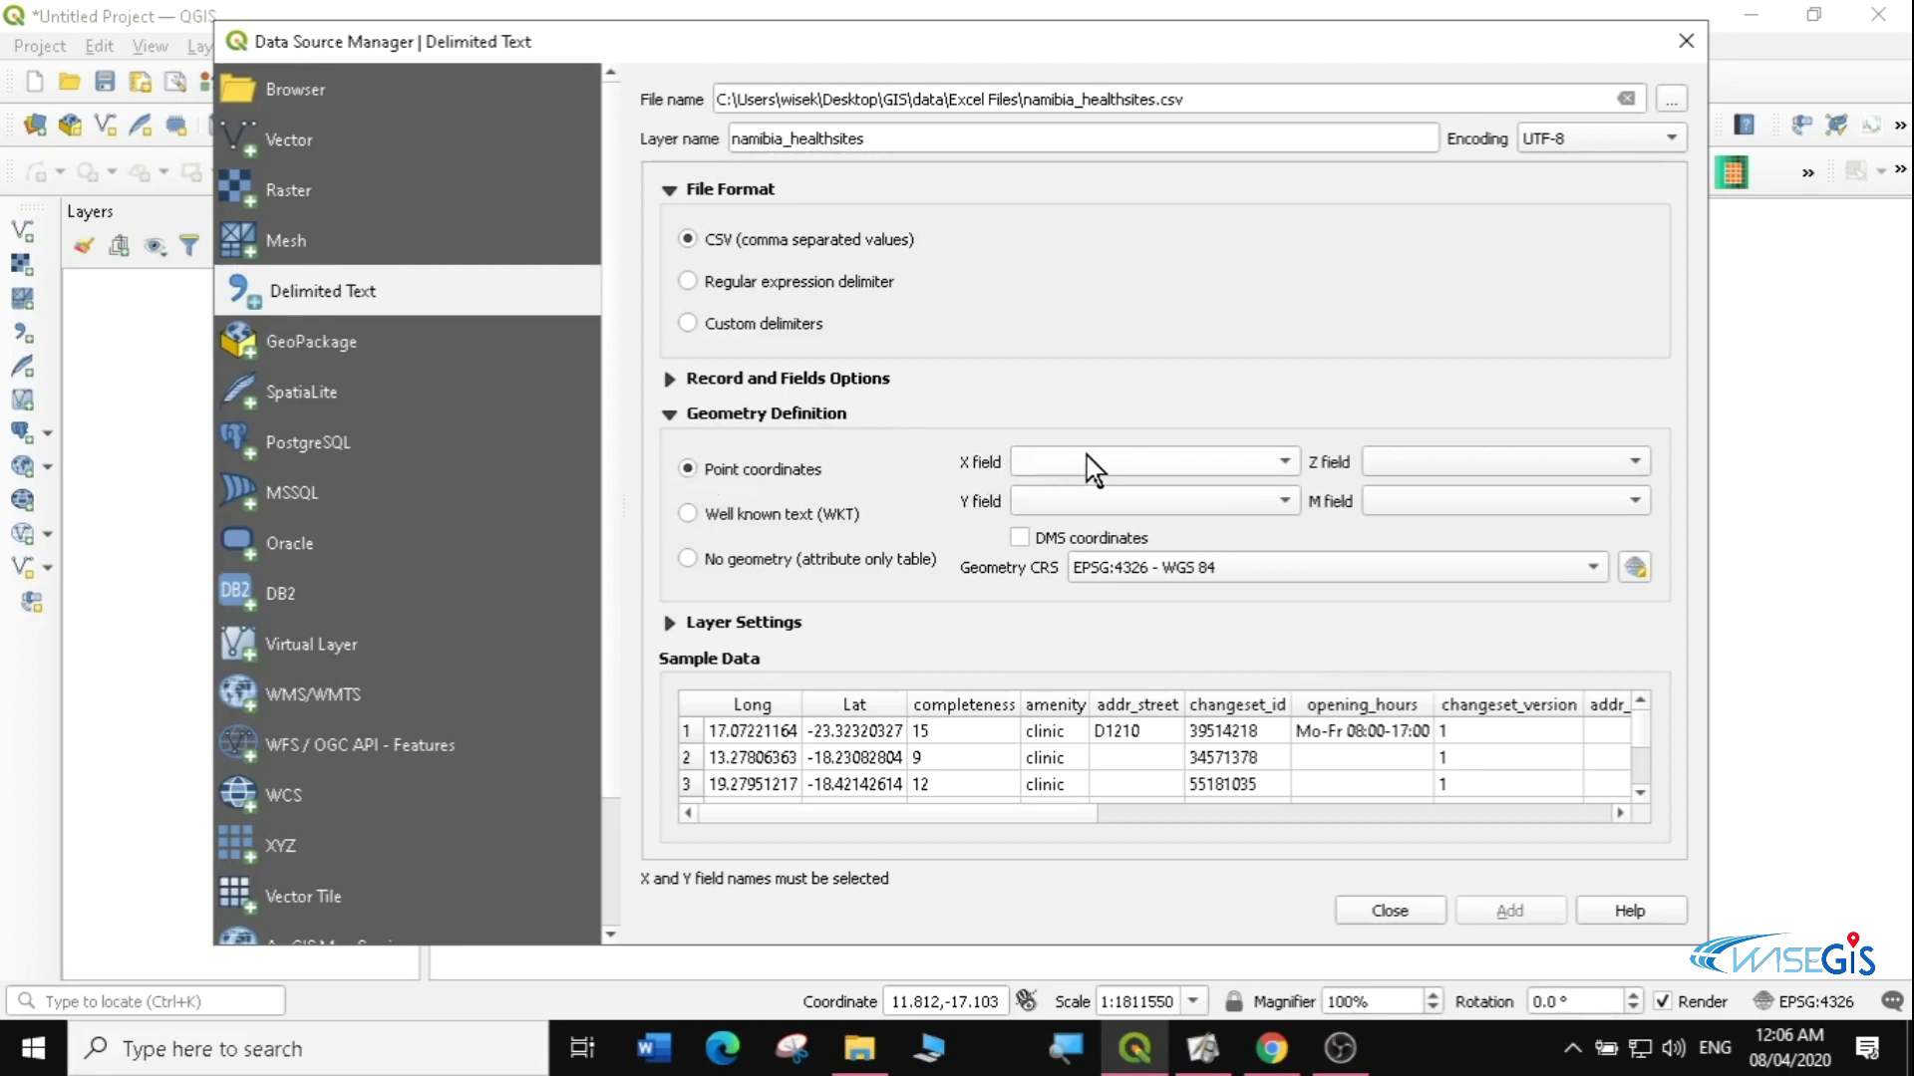
# - Set X field to Long and Y field to Lat, then add the point layer
pyautogui.click(1285, 464)
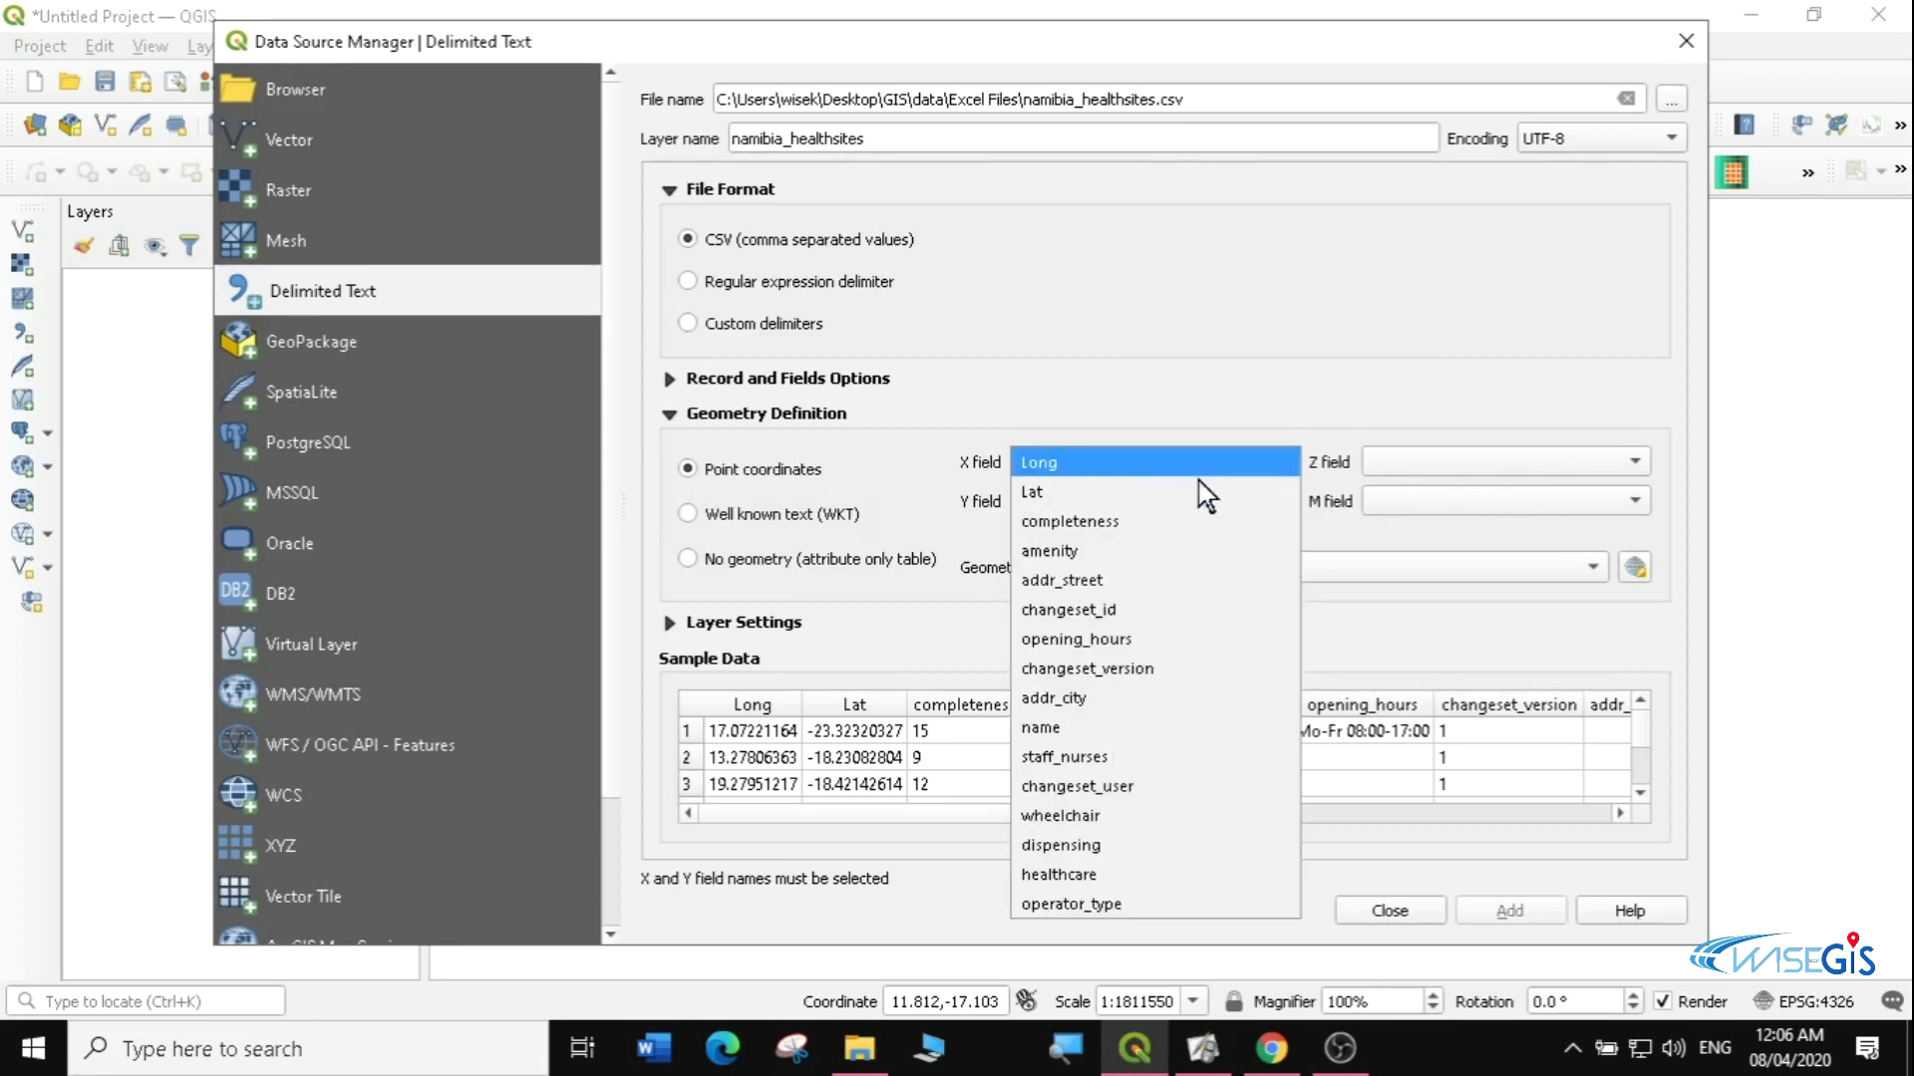
pyautogui.click(1039, 461)
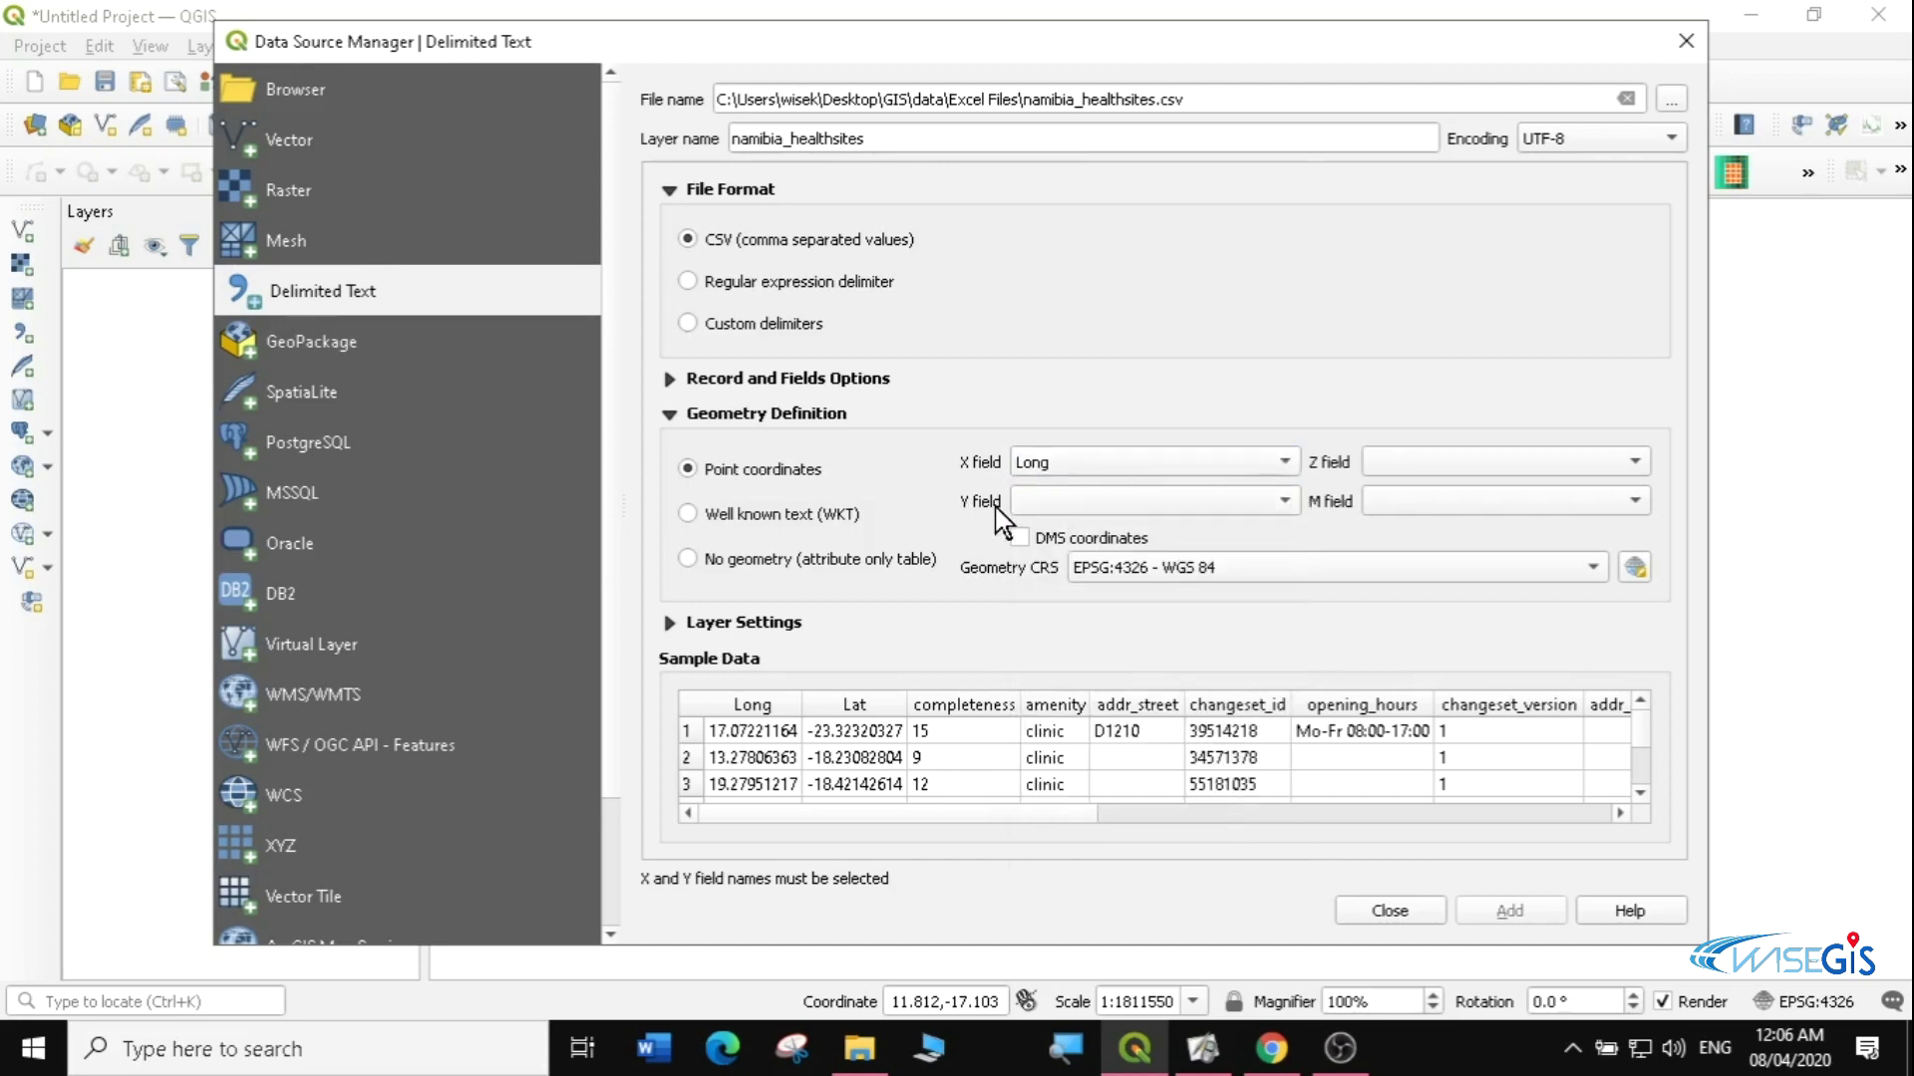
pyautogui.click(1285, 500)
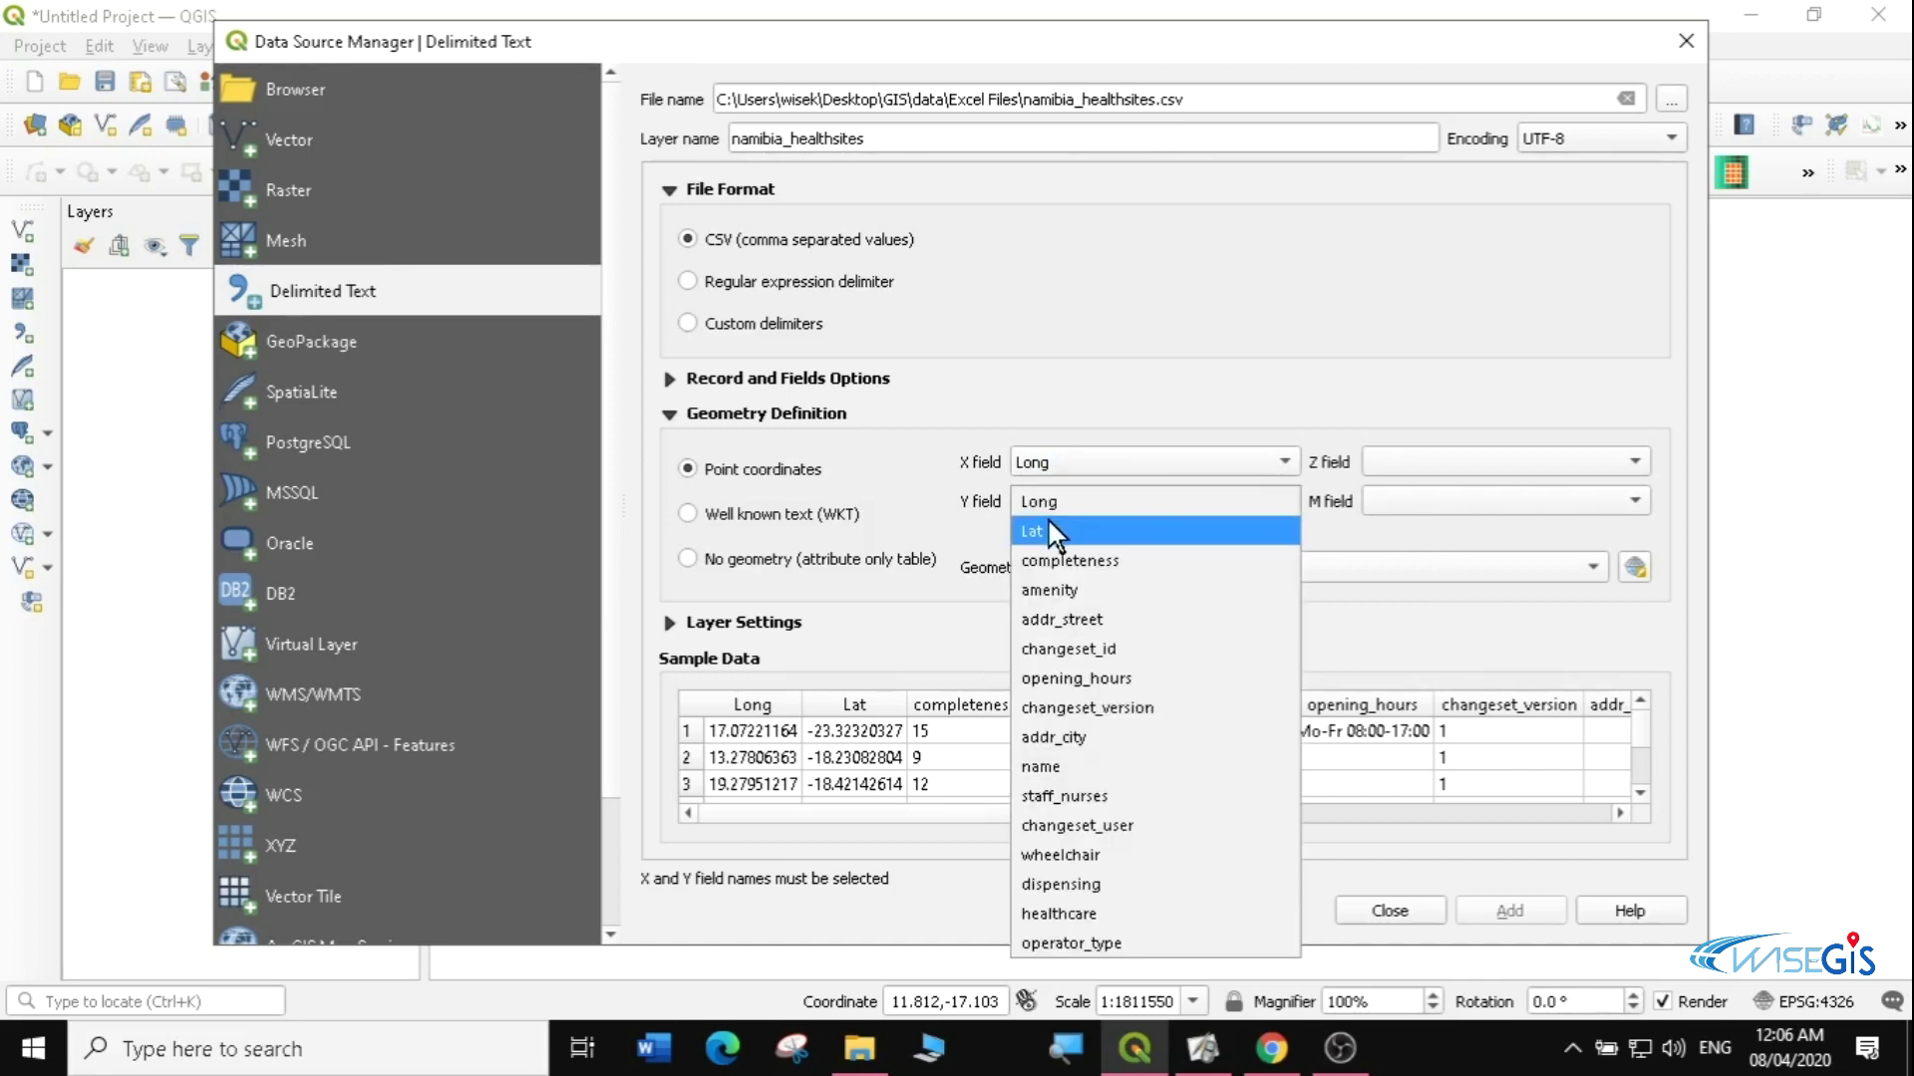
pyautogui.click(1112, 527)
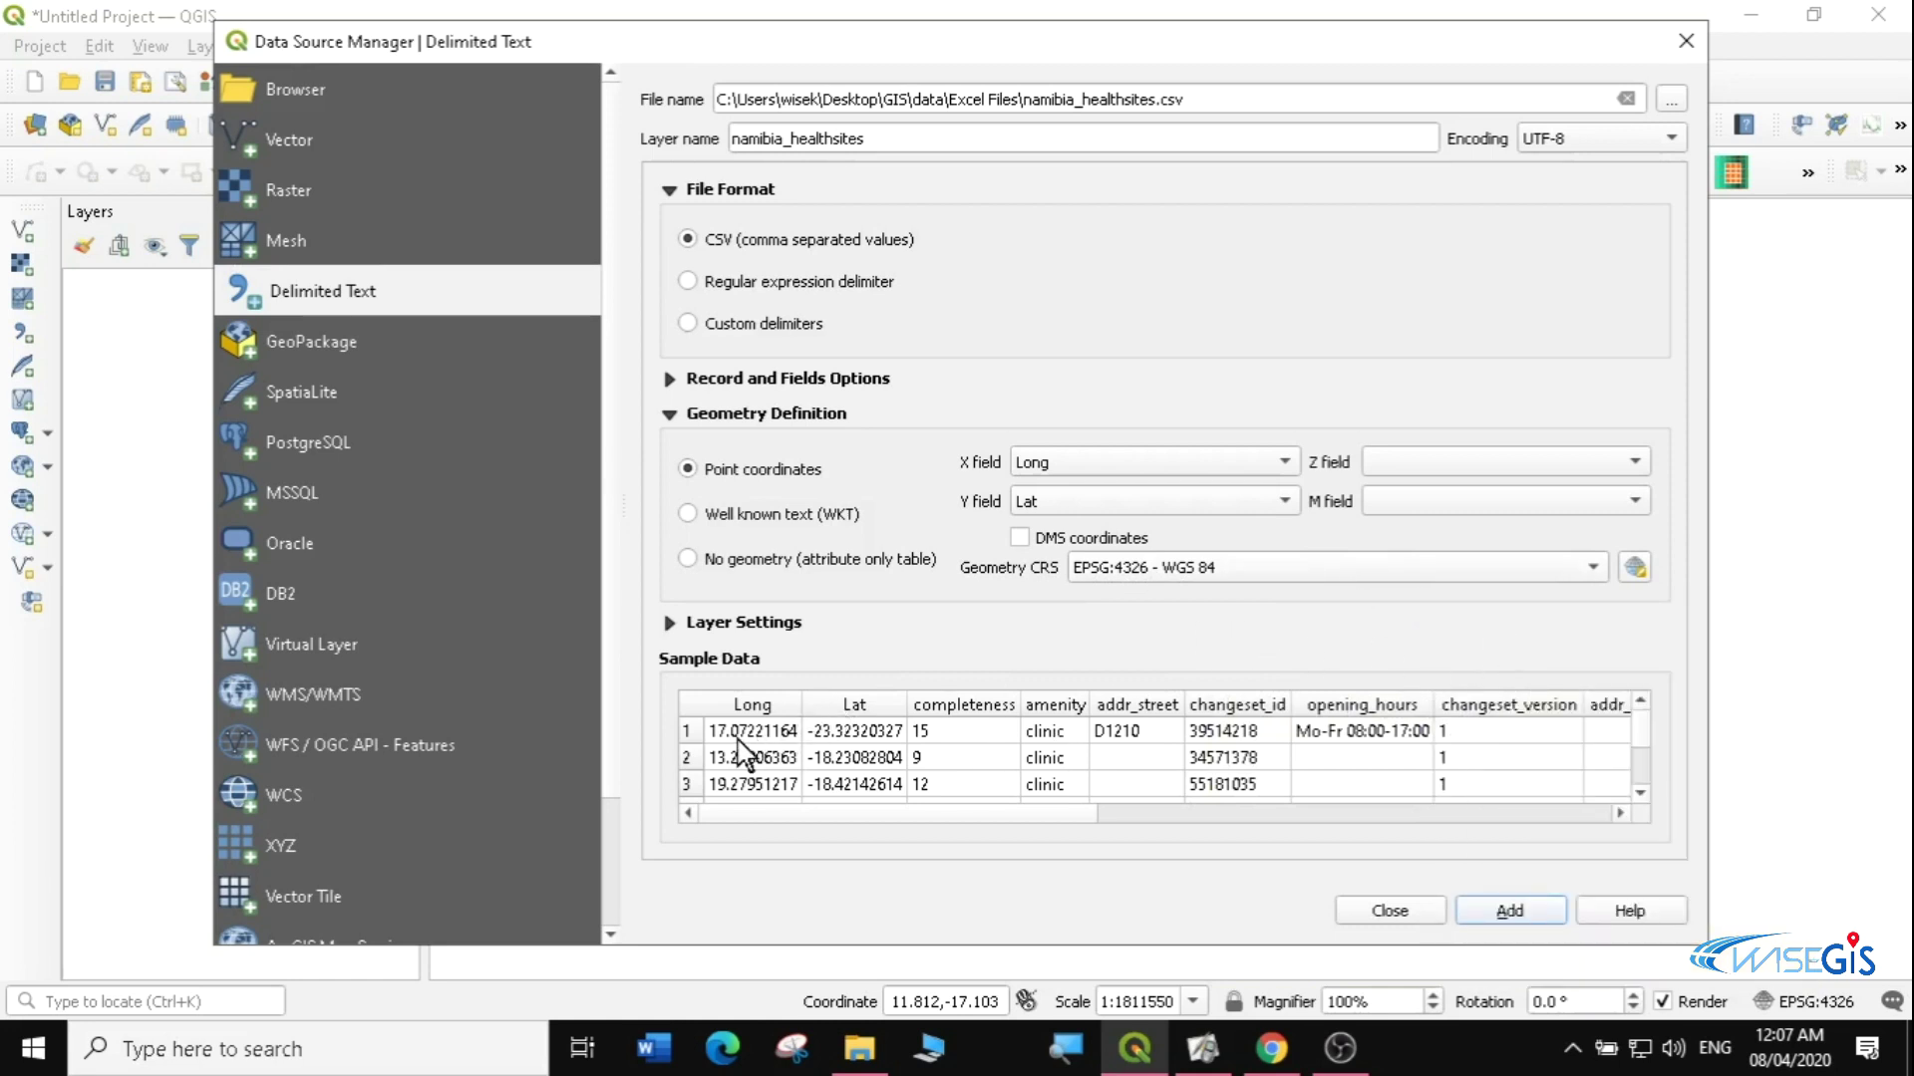
pyautogui.scroll(-1, 1638, 731)
pyautogui.scroll(-5, 1645, 757)
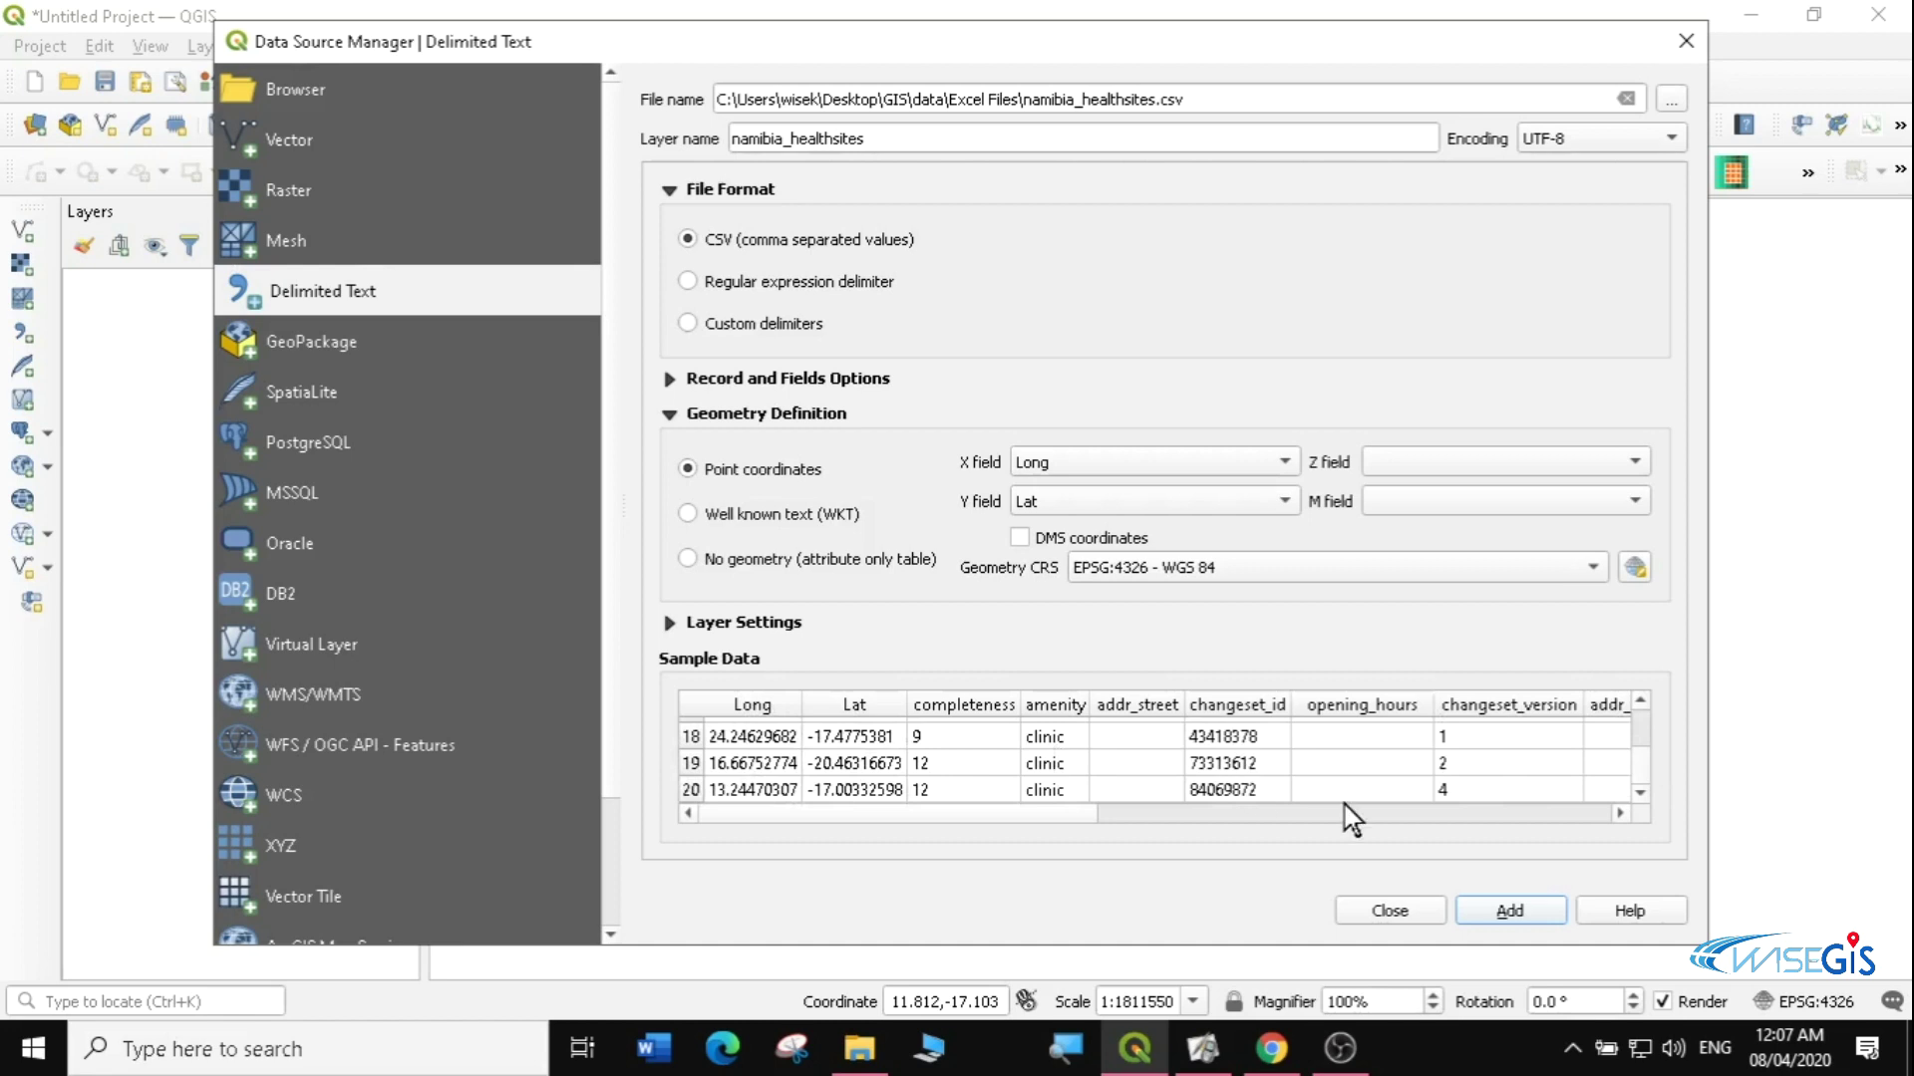
pyautogui.click(1510, 912)
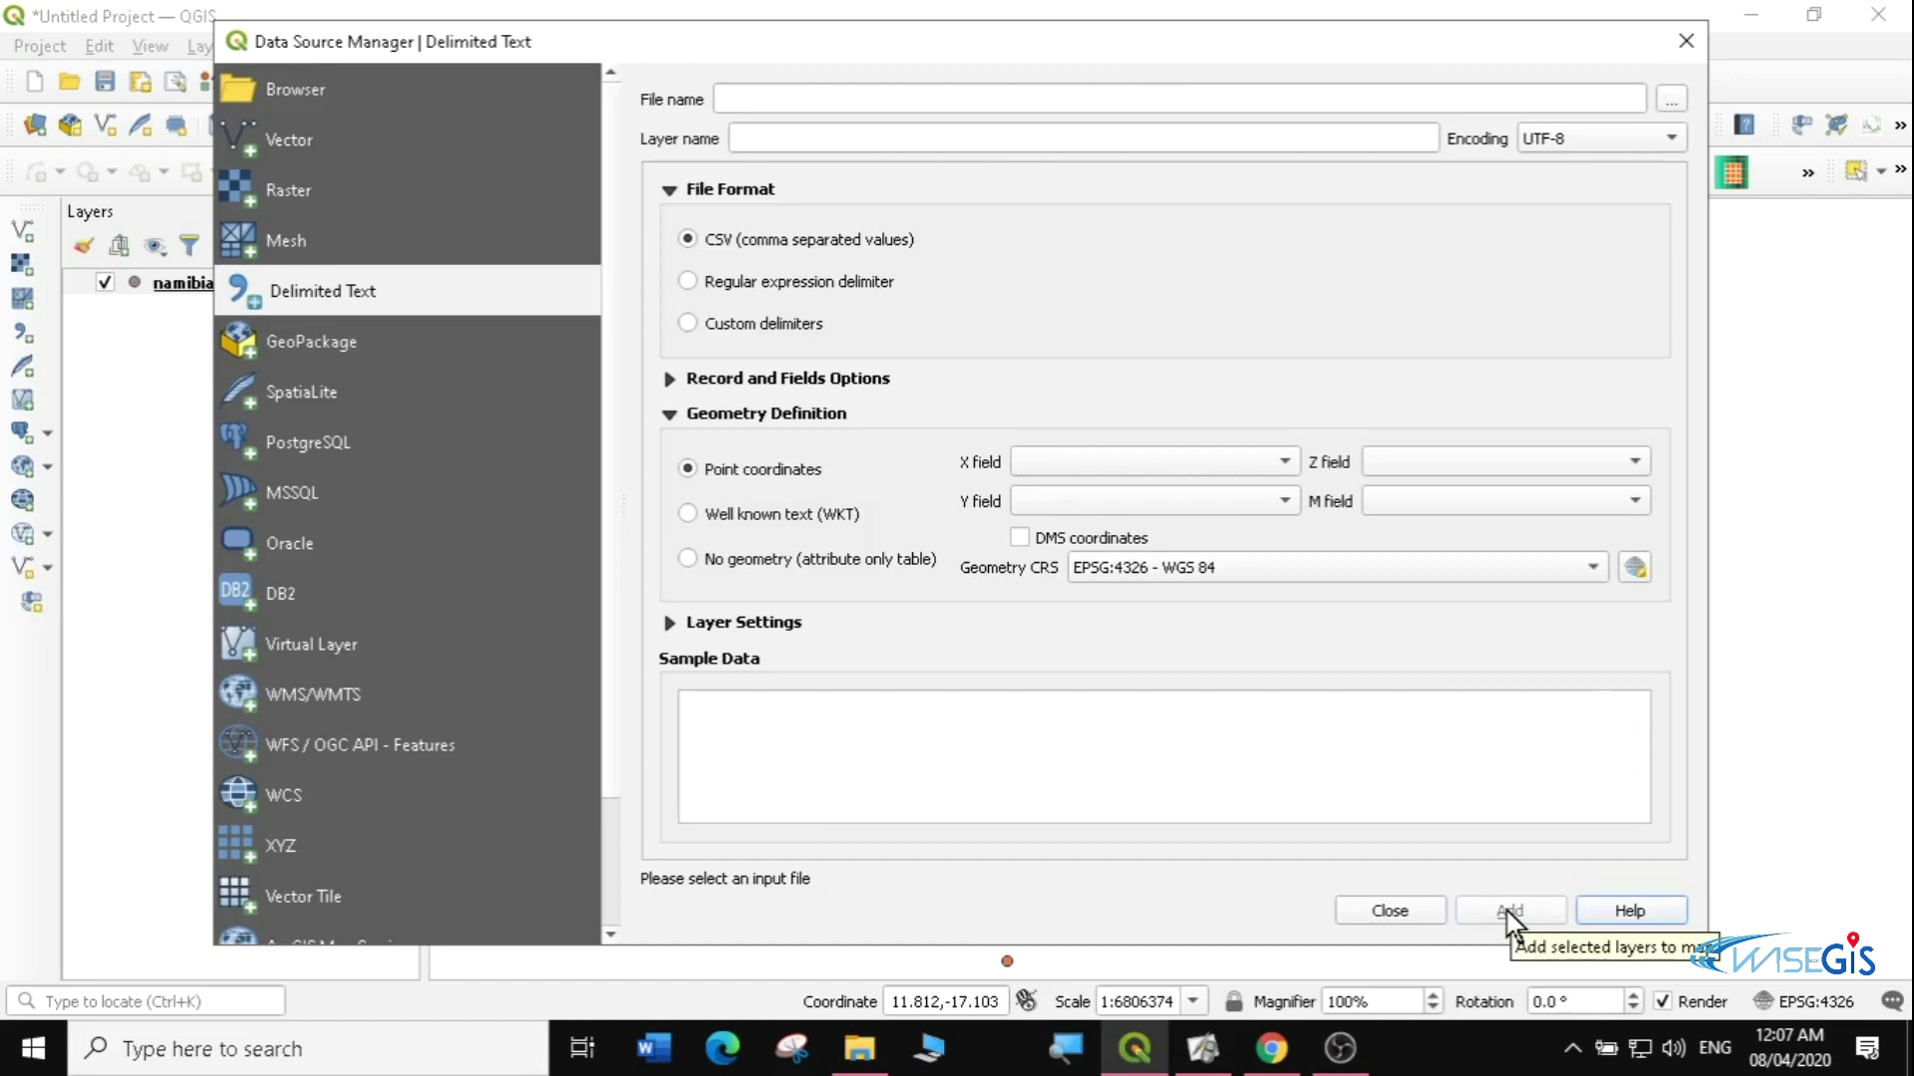
# - Close the import window and enter 'world' in the Coordinate box to add the World Map basemap
pyautogui.click(1389, 911)
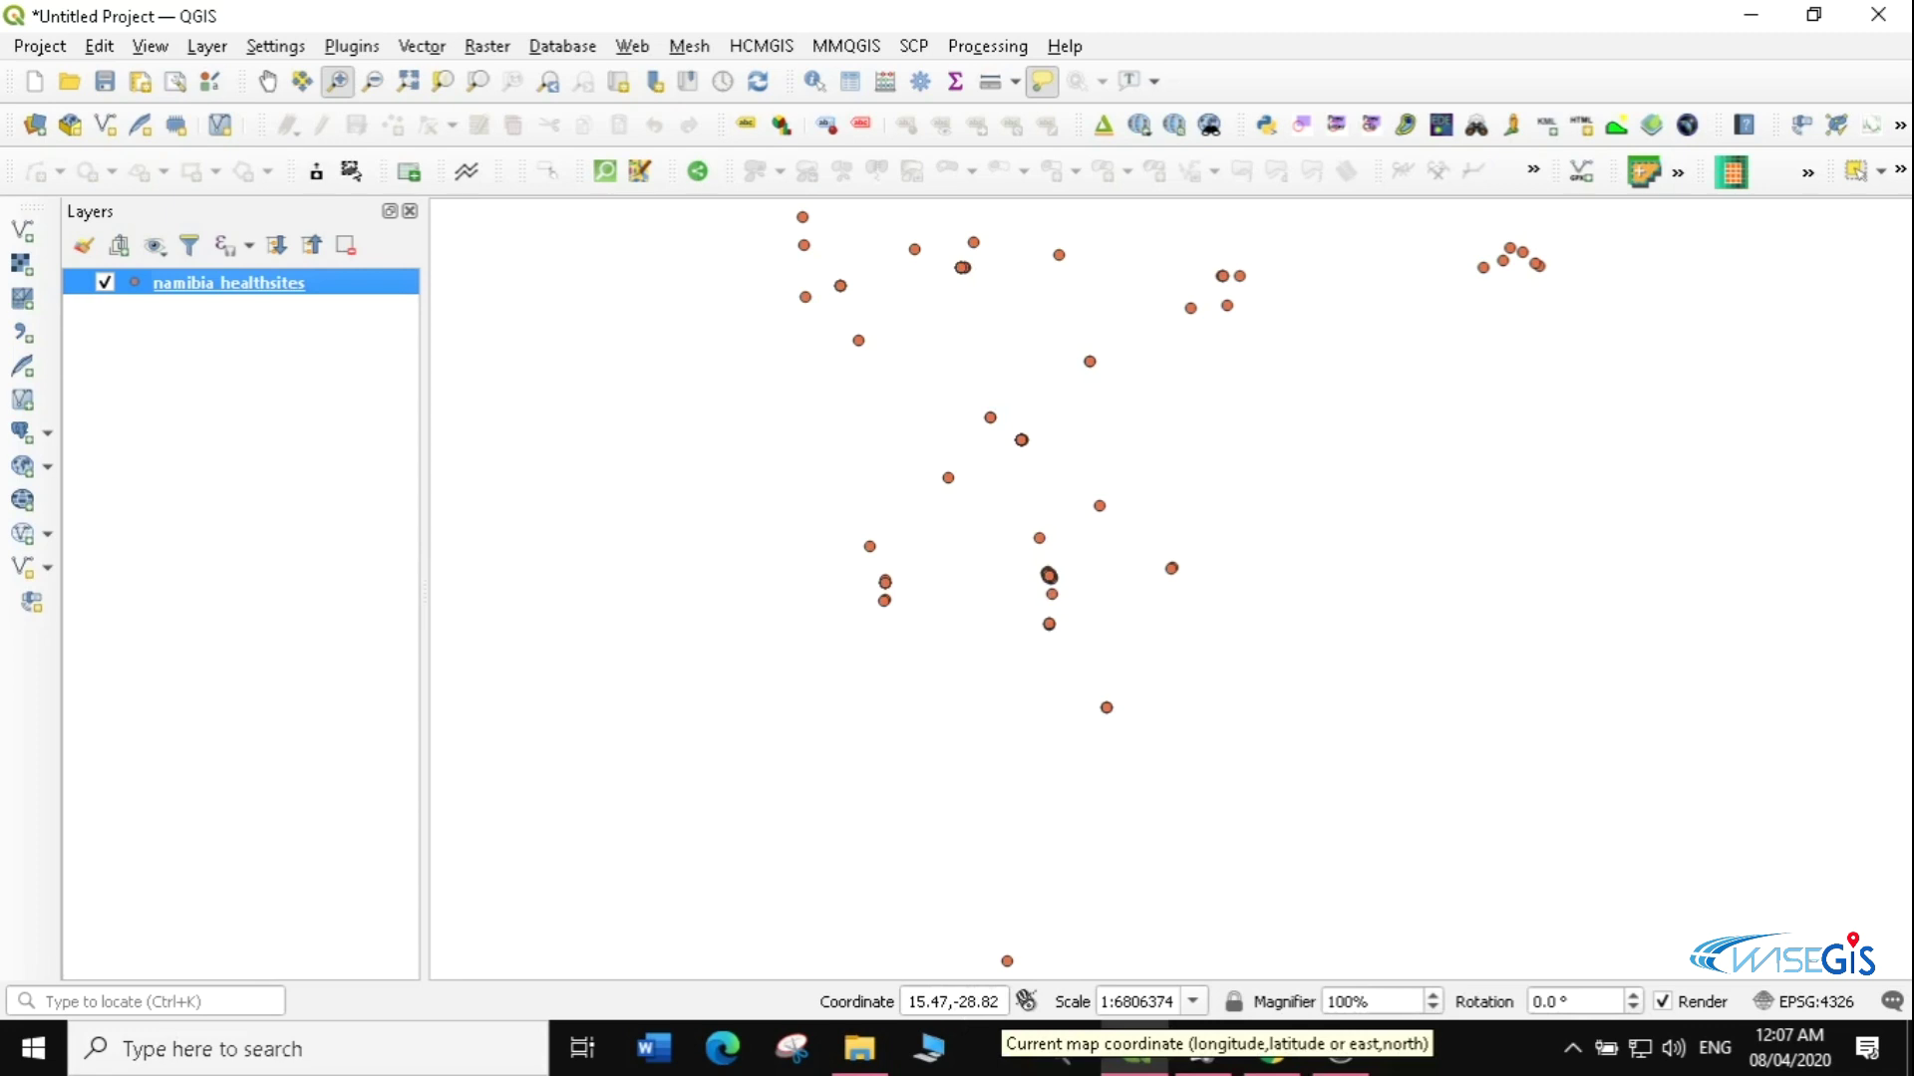
pyautogui.click(1002, 1002)
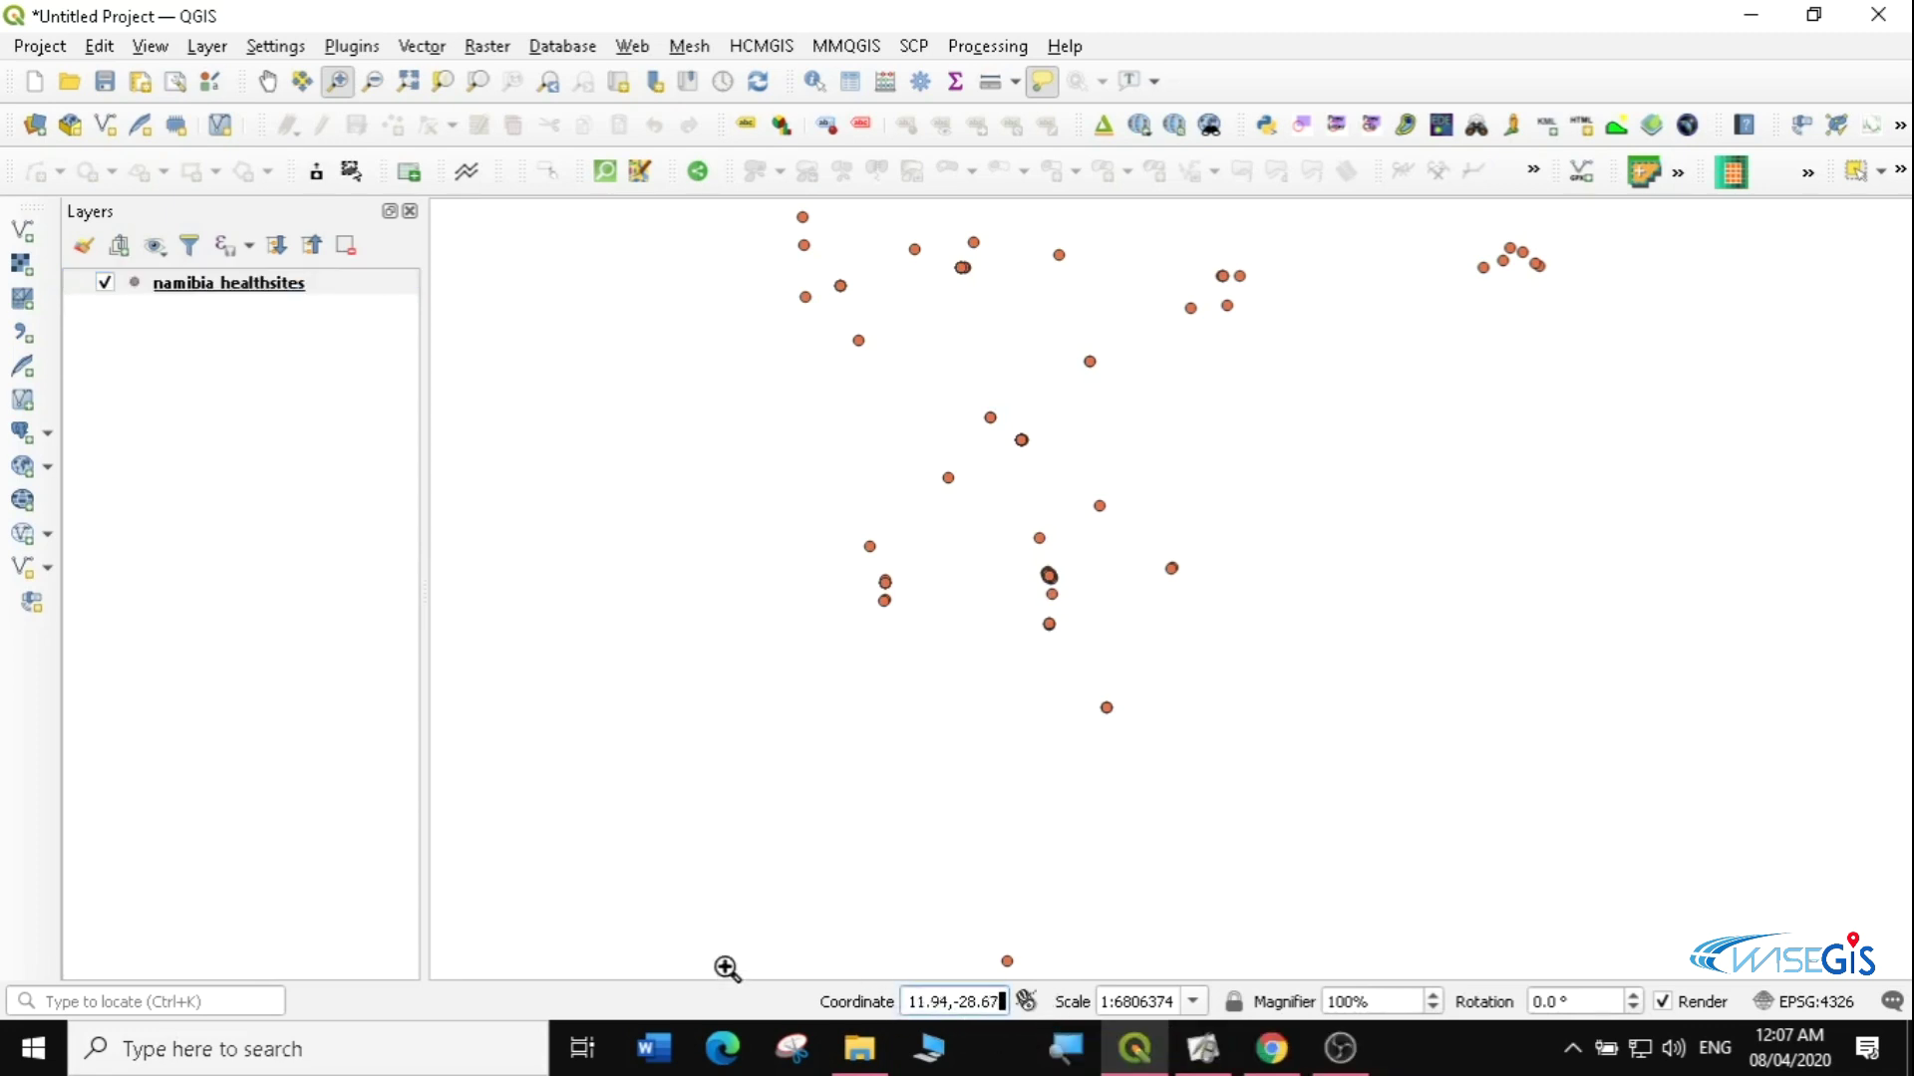
pyautogui.press('BackSpace')
pyautogui.press('Return')
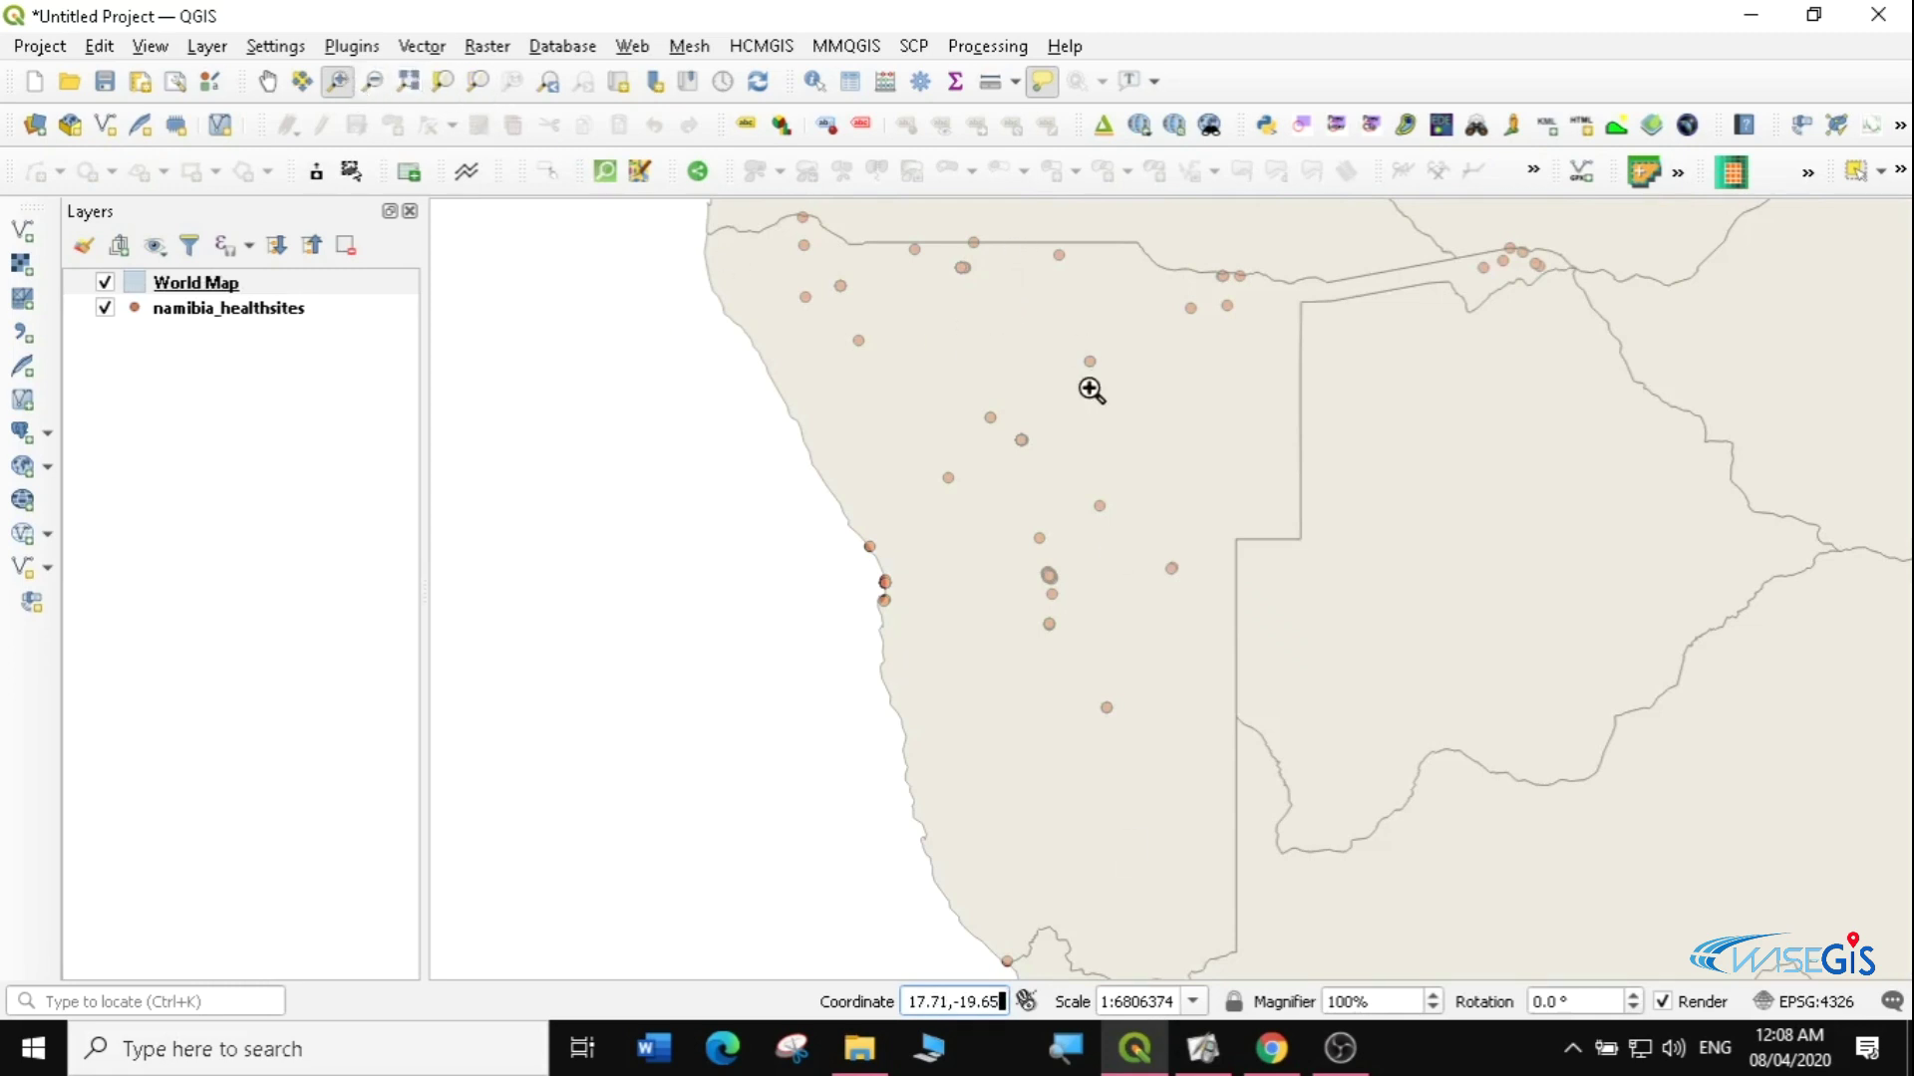
# - Zoom and pan the map to frame the Namibian health sites within southern Africa
pyautogui.moveTo(965, 338); pyautogui.dragTo(1440, 718)
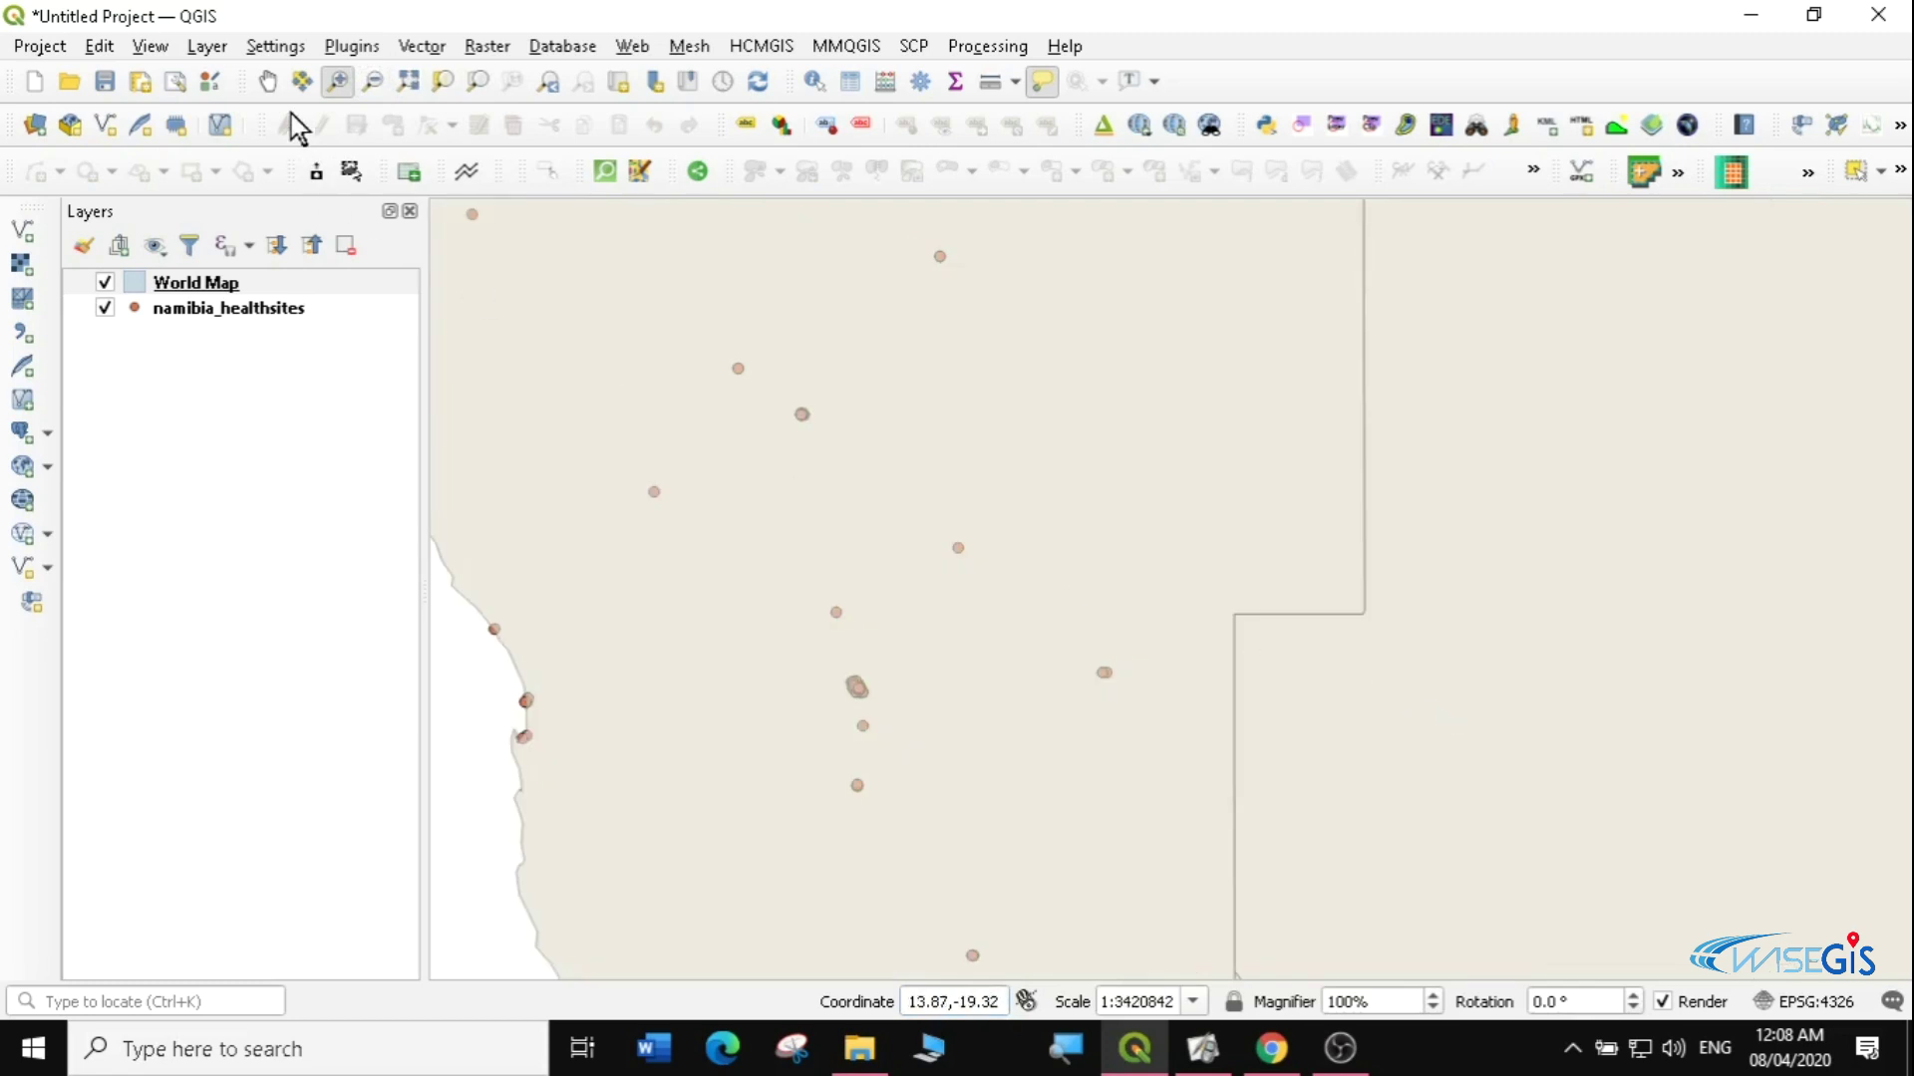
pyautogui.click(374, 82)
pyautogui.moveTo(697, 397); pyautogui.dragTo(1236, 797)
pyautogui.moveTo(907, 396); pyautogui.dragTo(1503, 915)
pyautogui.moveTo(1097, 418); pyautogui.dragTo(1305, 663)
pyautogui.moveTo(972, 357); pyautogui.dragTo(1258, 646)
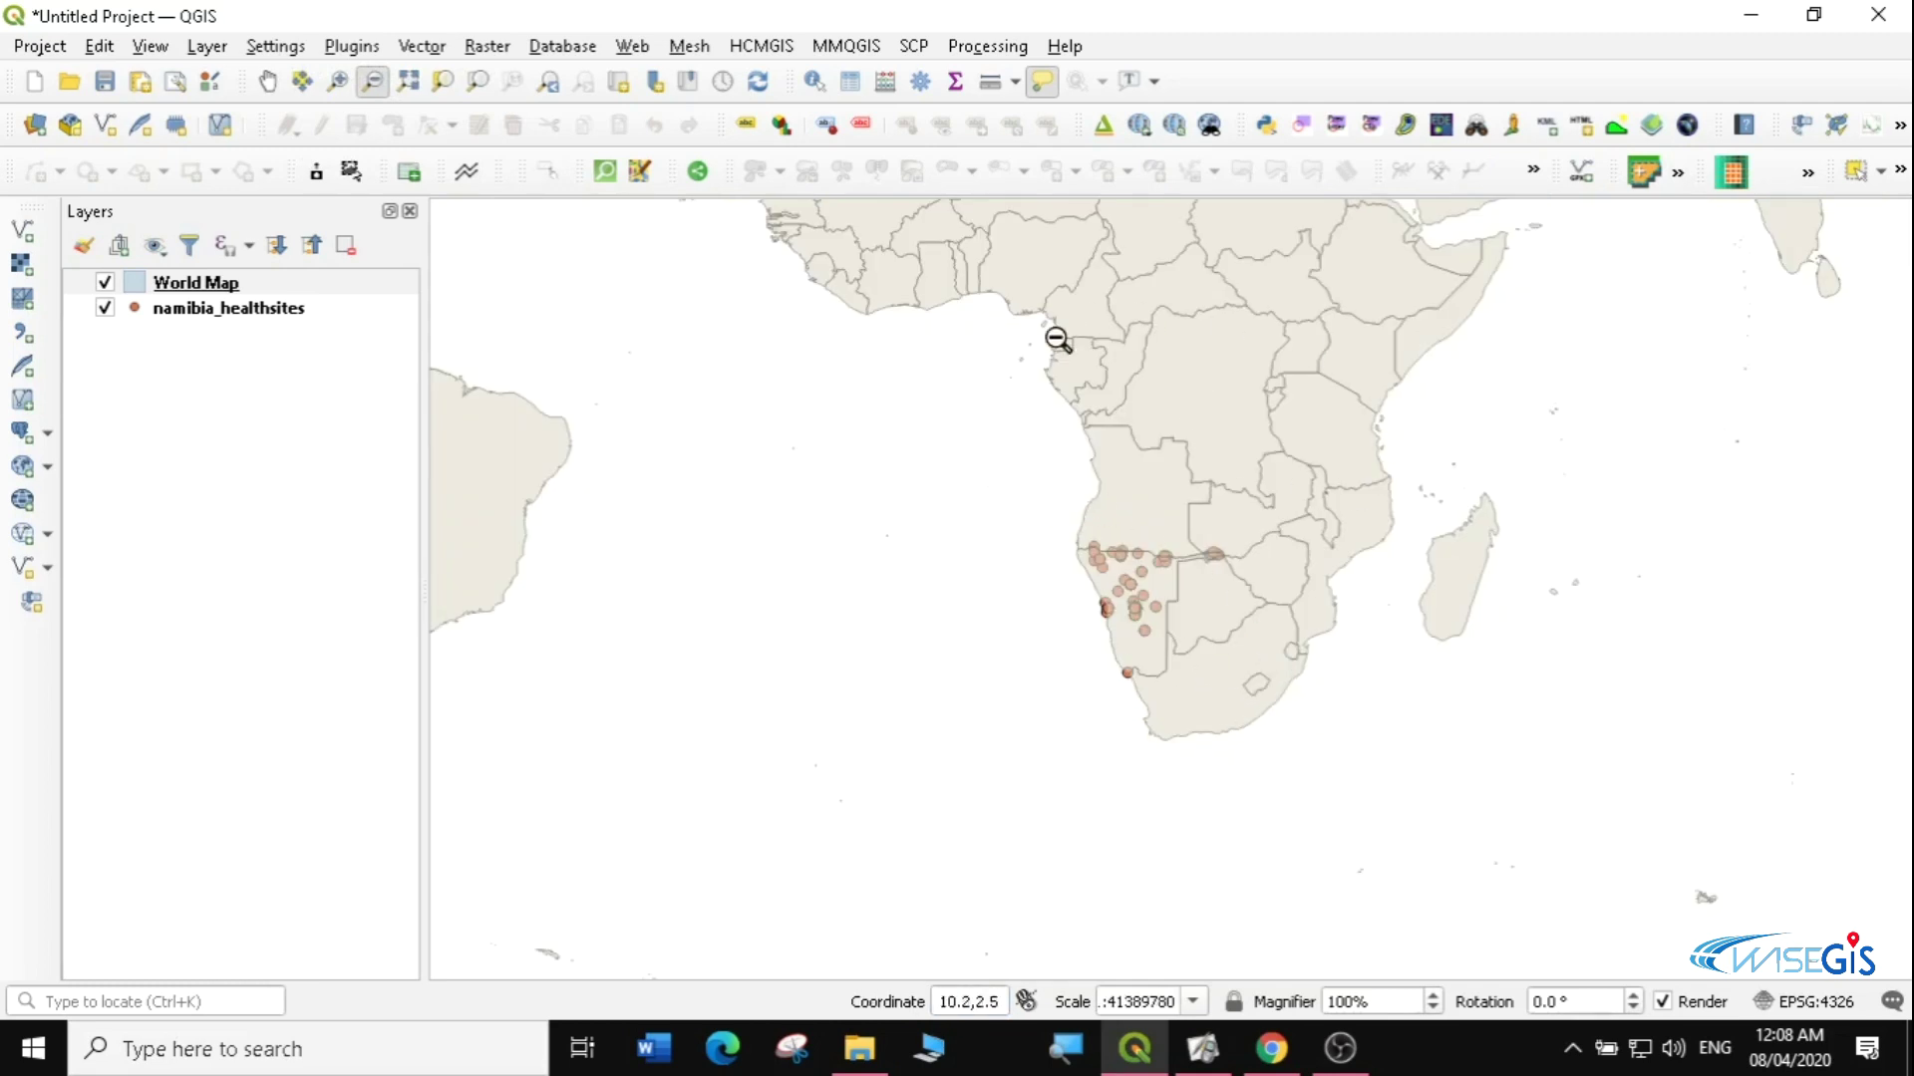
pyautogui.click(268, 80)
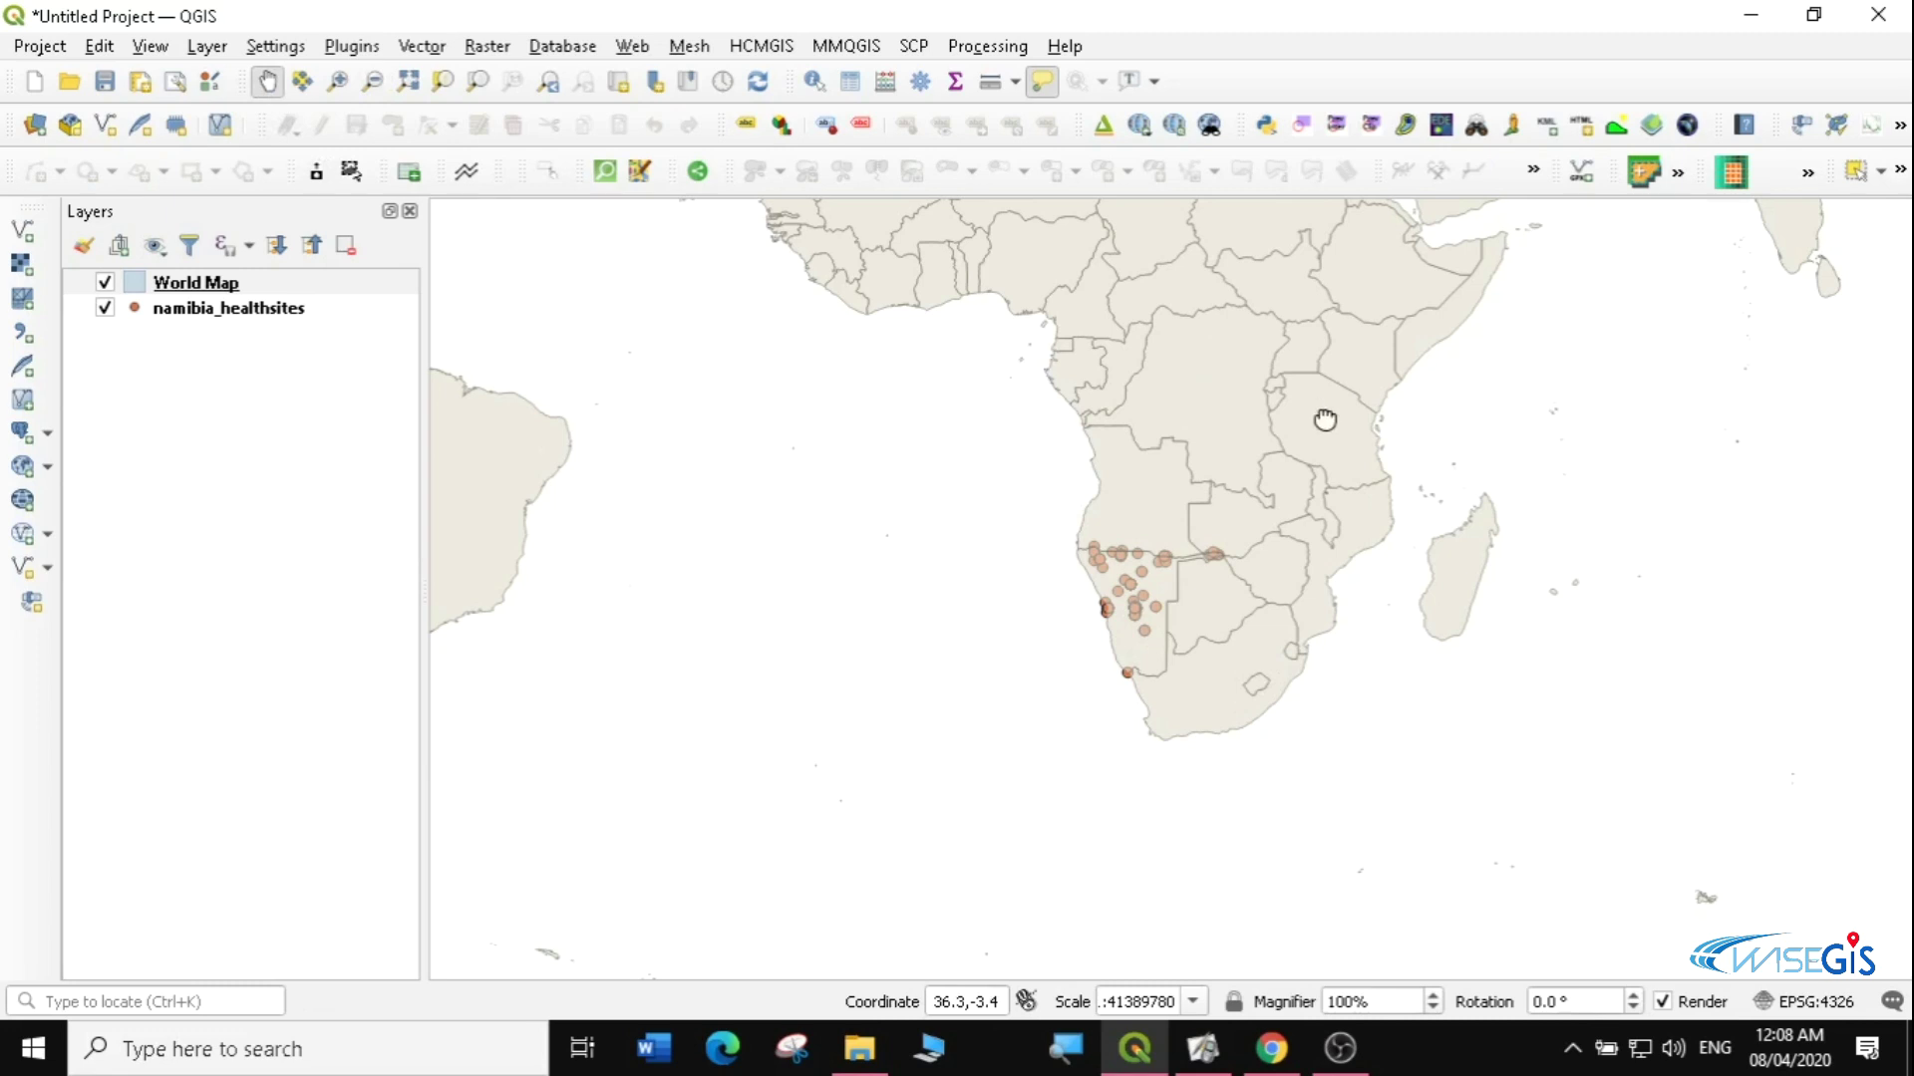
pyautogui.moveTo(693, 319); pyautogui.dragTo(583, 409)
pyautogui.click(202, 313)
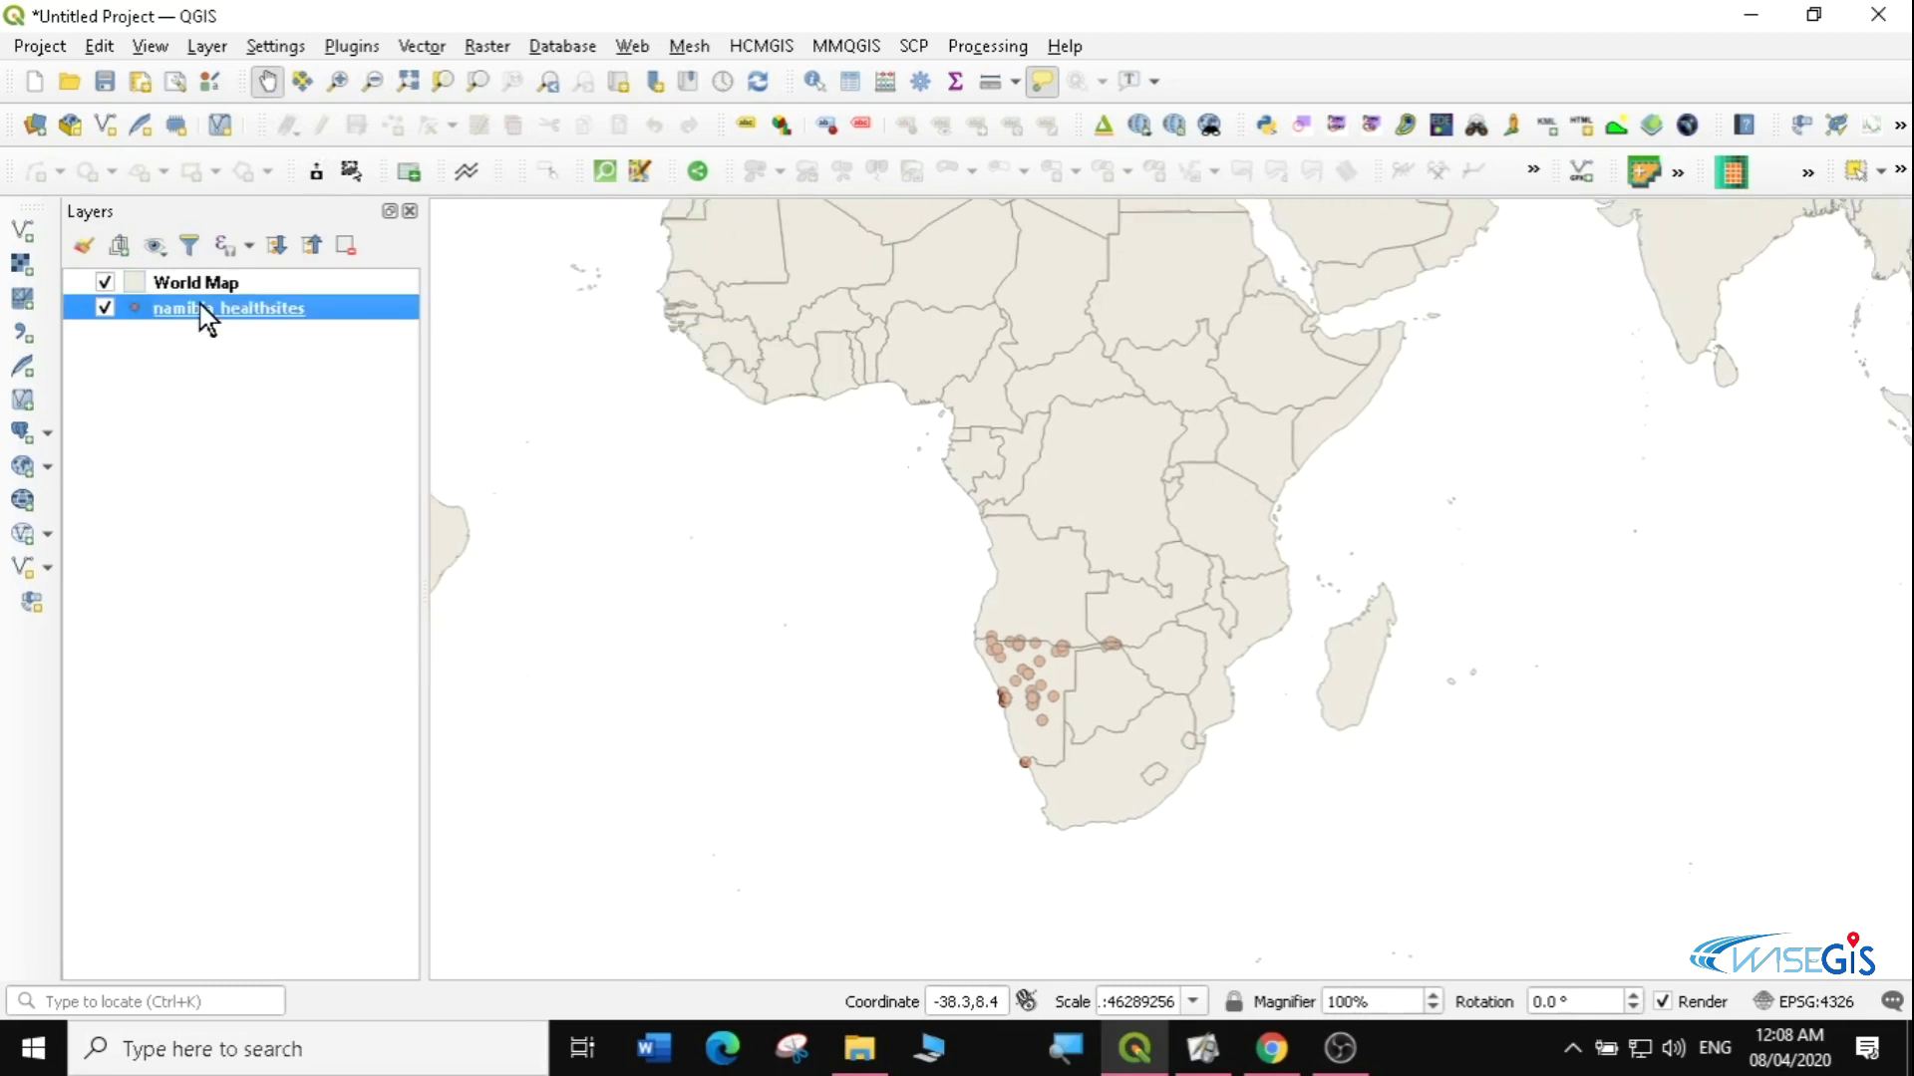
# - Export the namibia_healthsites layer to a new file and browse for the output location
pyautogui.rightClick(203, 311)
pyautogui.moveTo(329, 820)
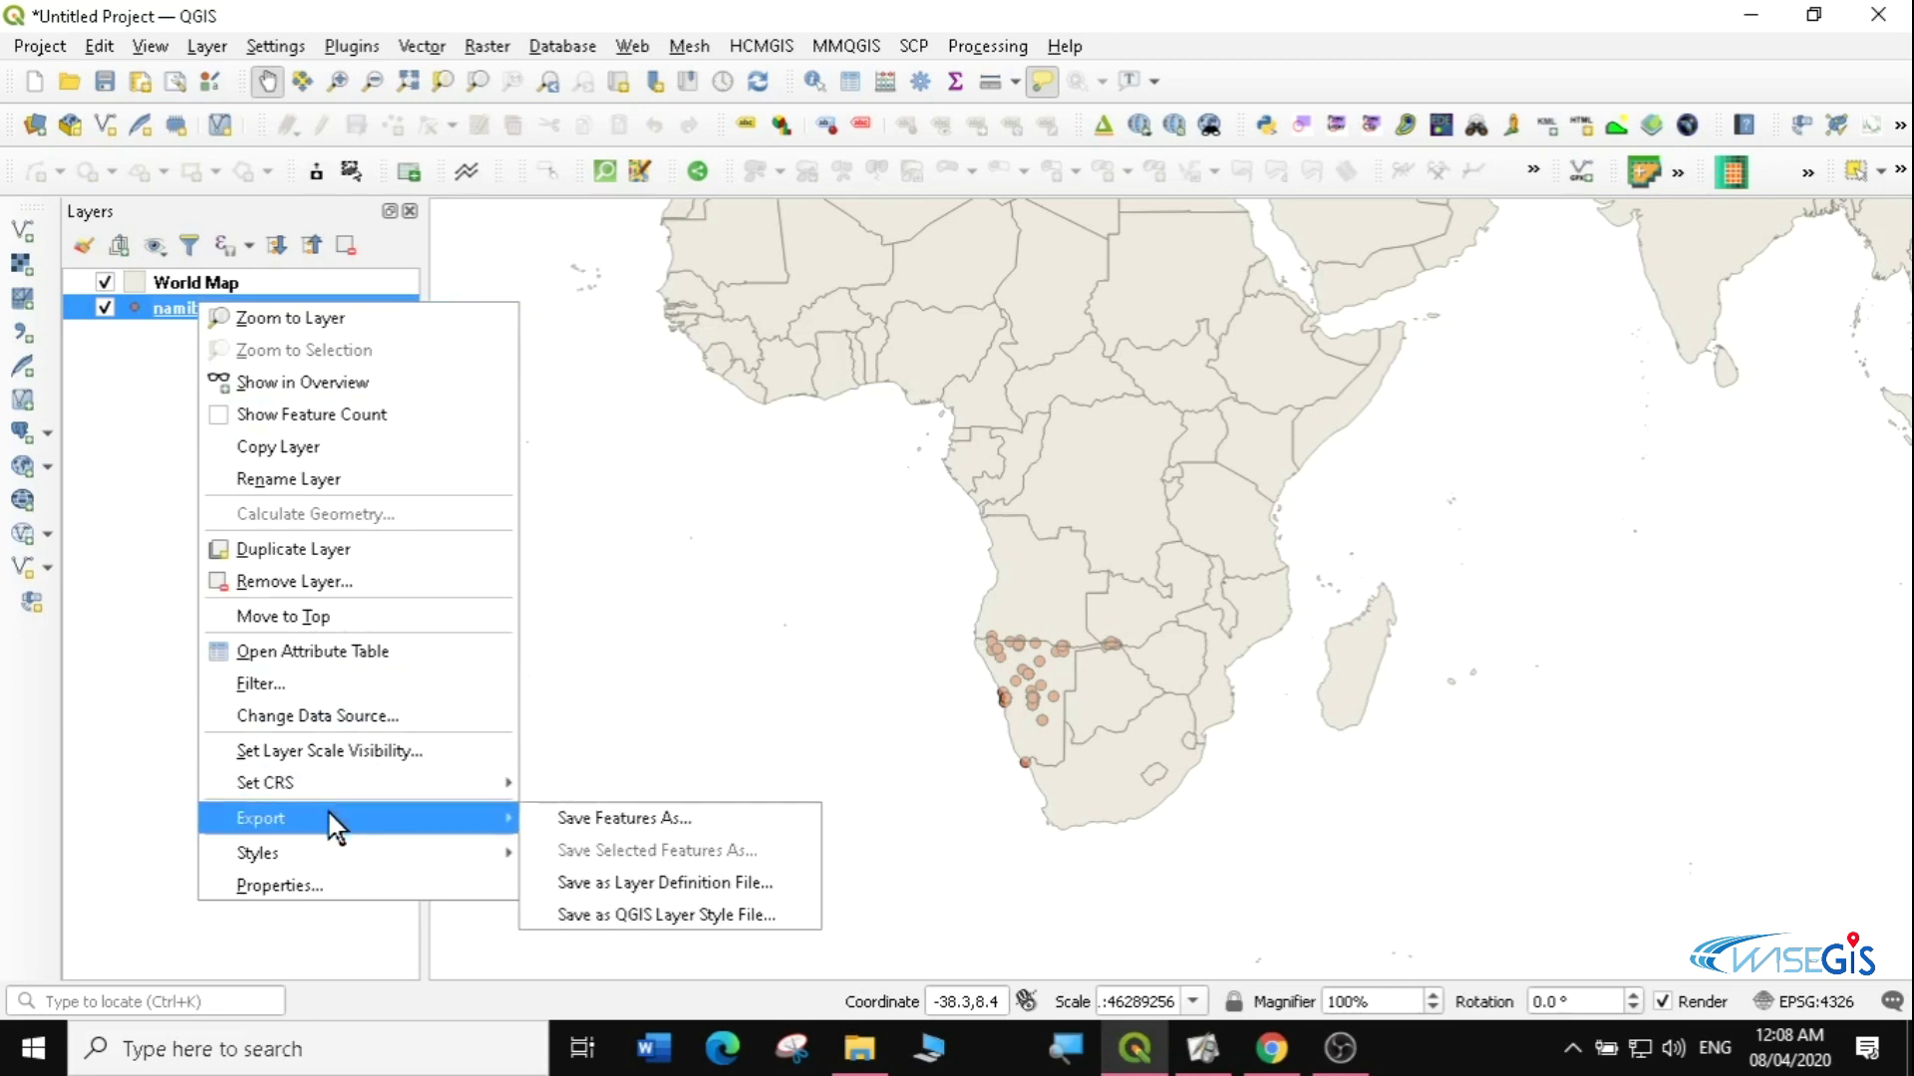
pyautogui.click(653, 819)
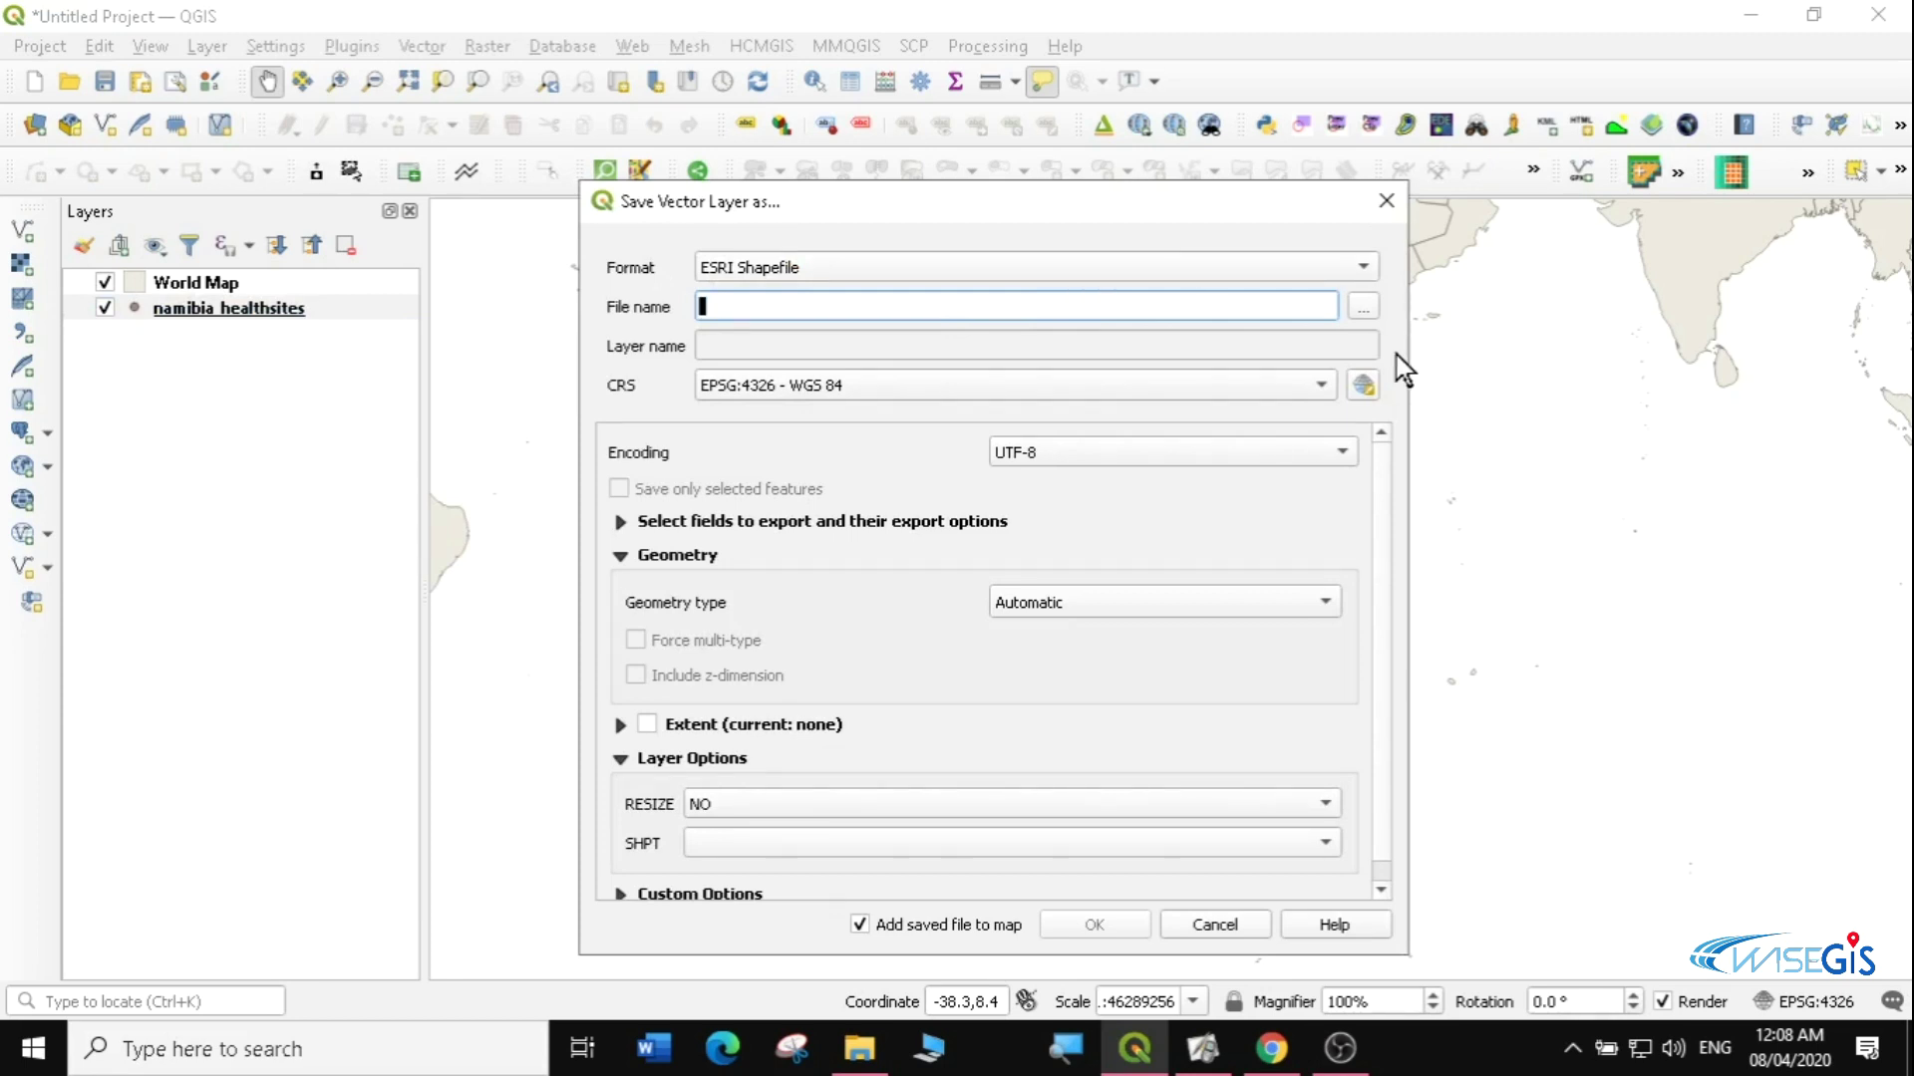
pyautogui.click(1363, 308)
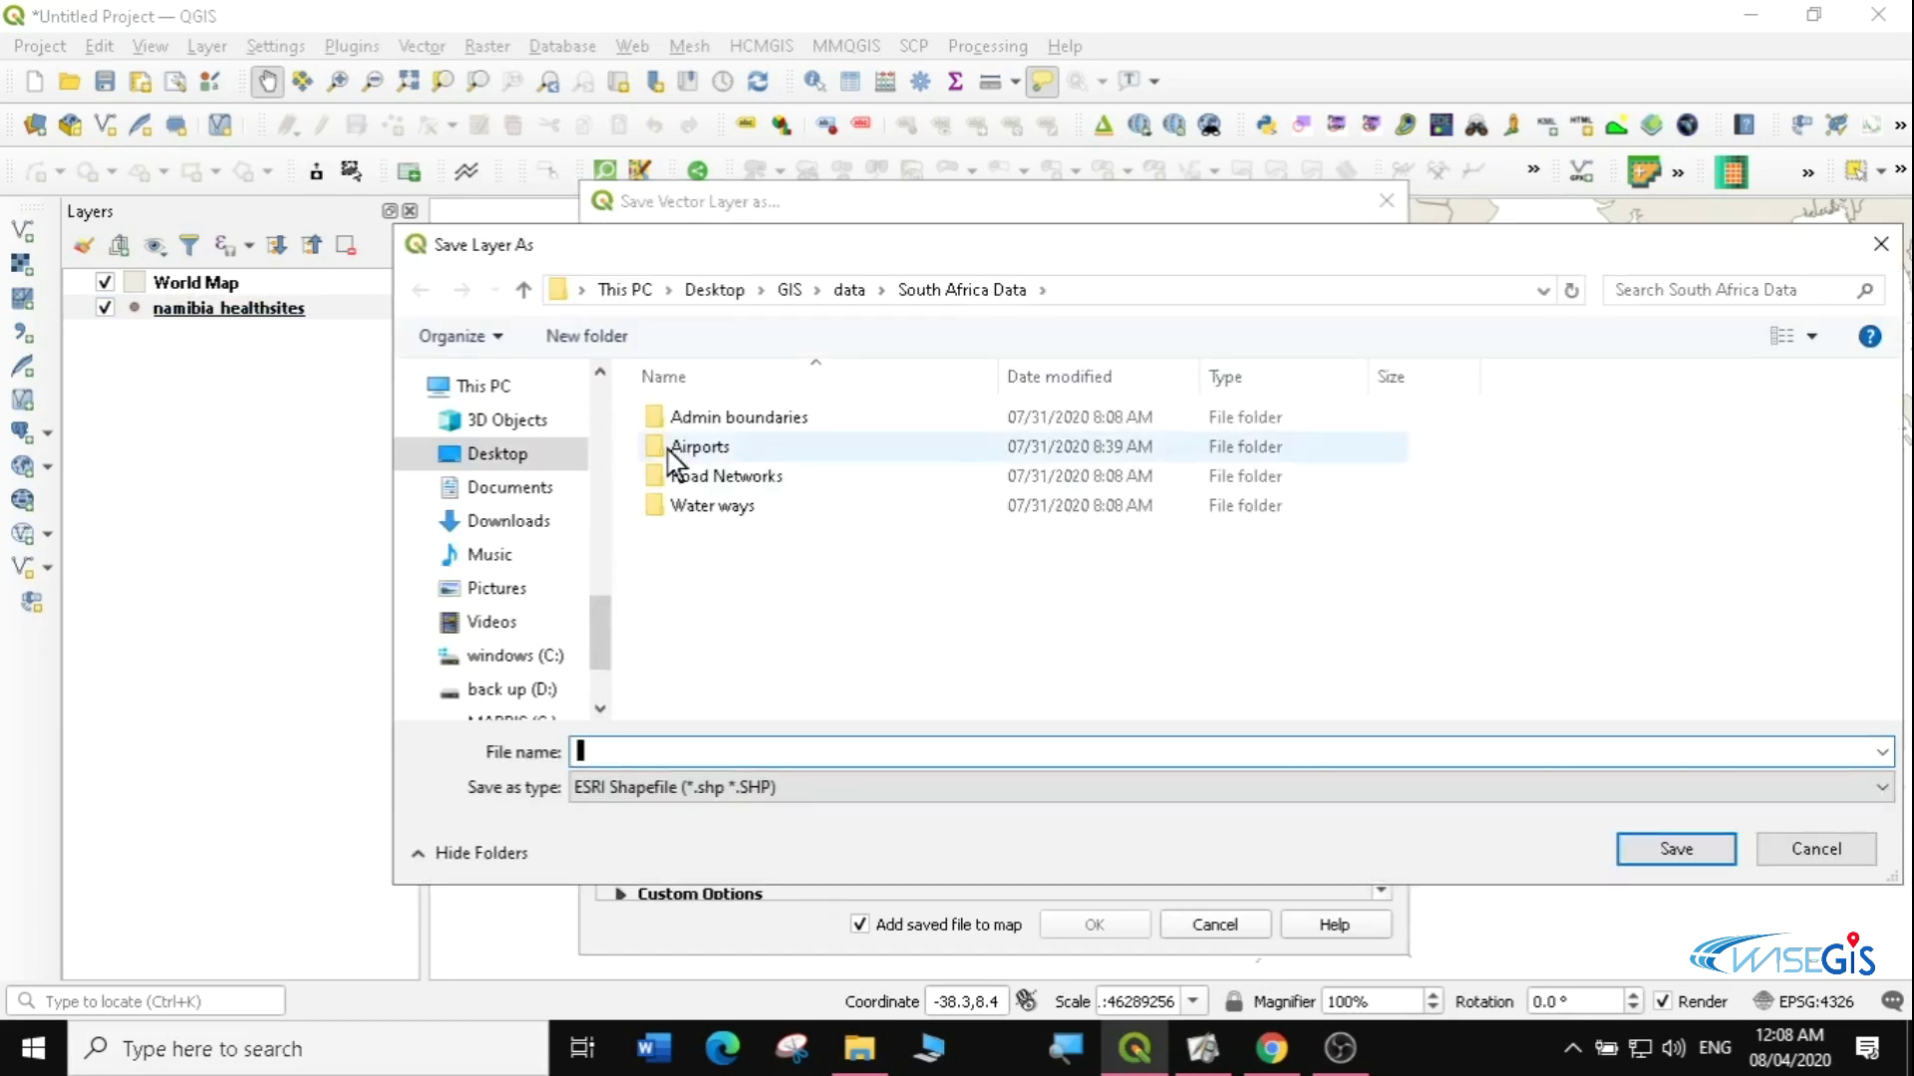
# - Create a 'namibia data' folder under GIS\data and set the output to health sites.shp
pyautogui.click(791, 290)
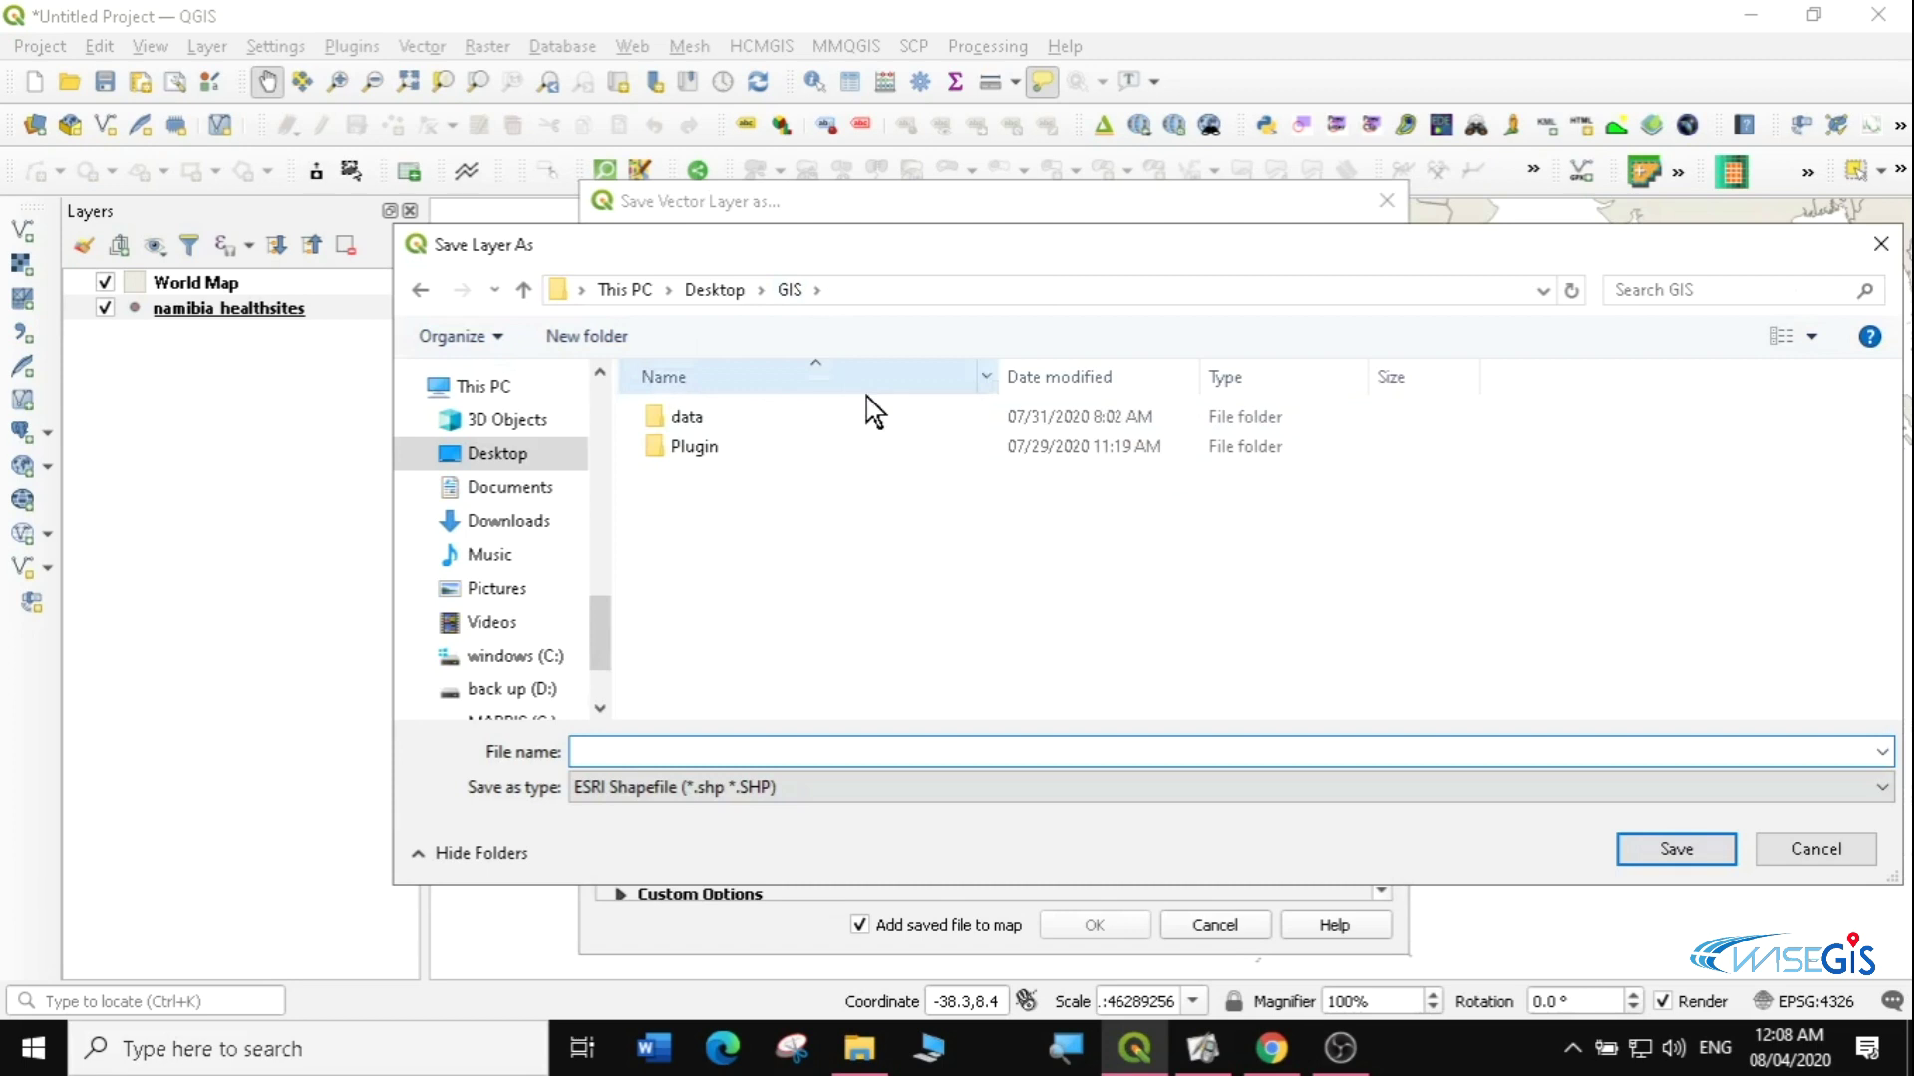
pyautogui.doubleClick(709, 422)
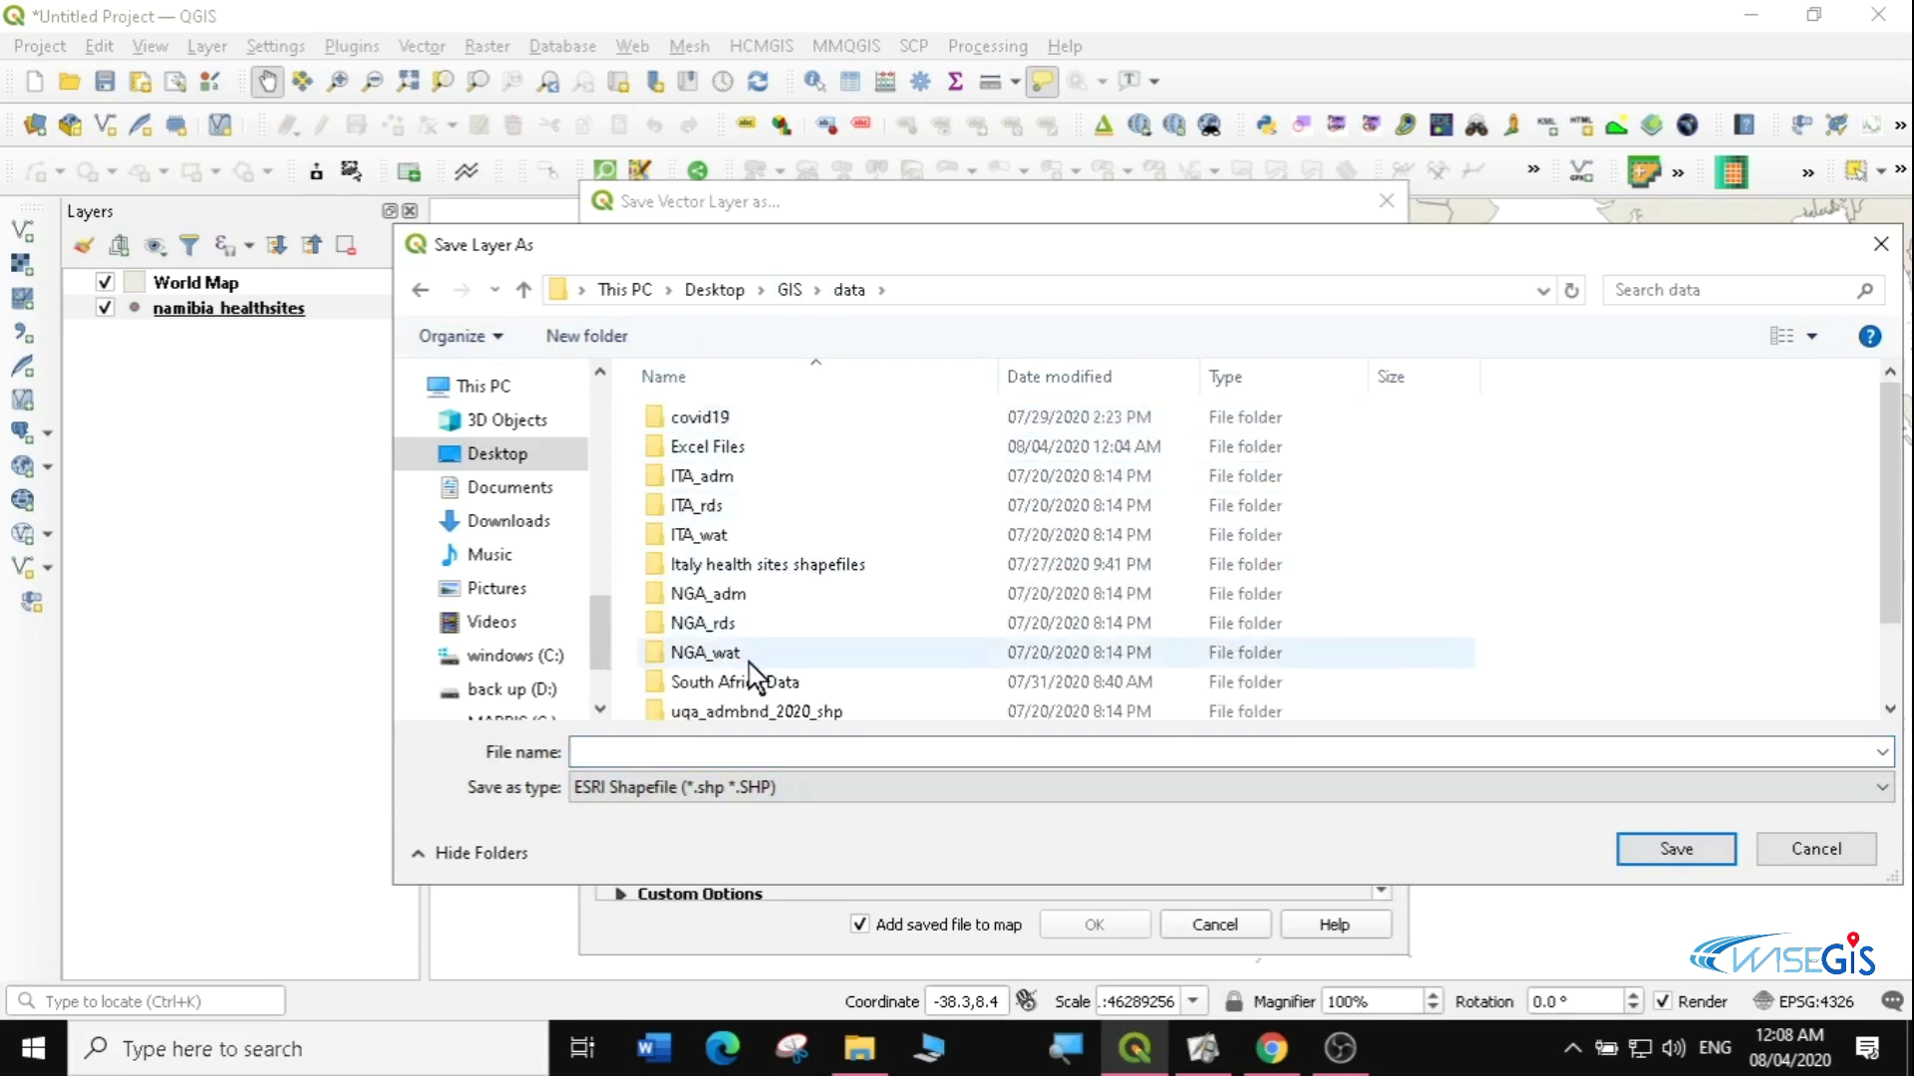
pyautogui.click(603, 336)
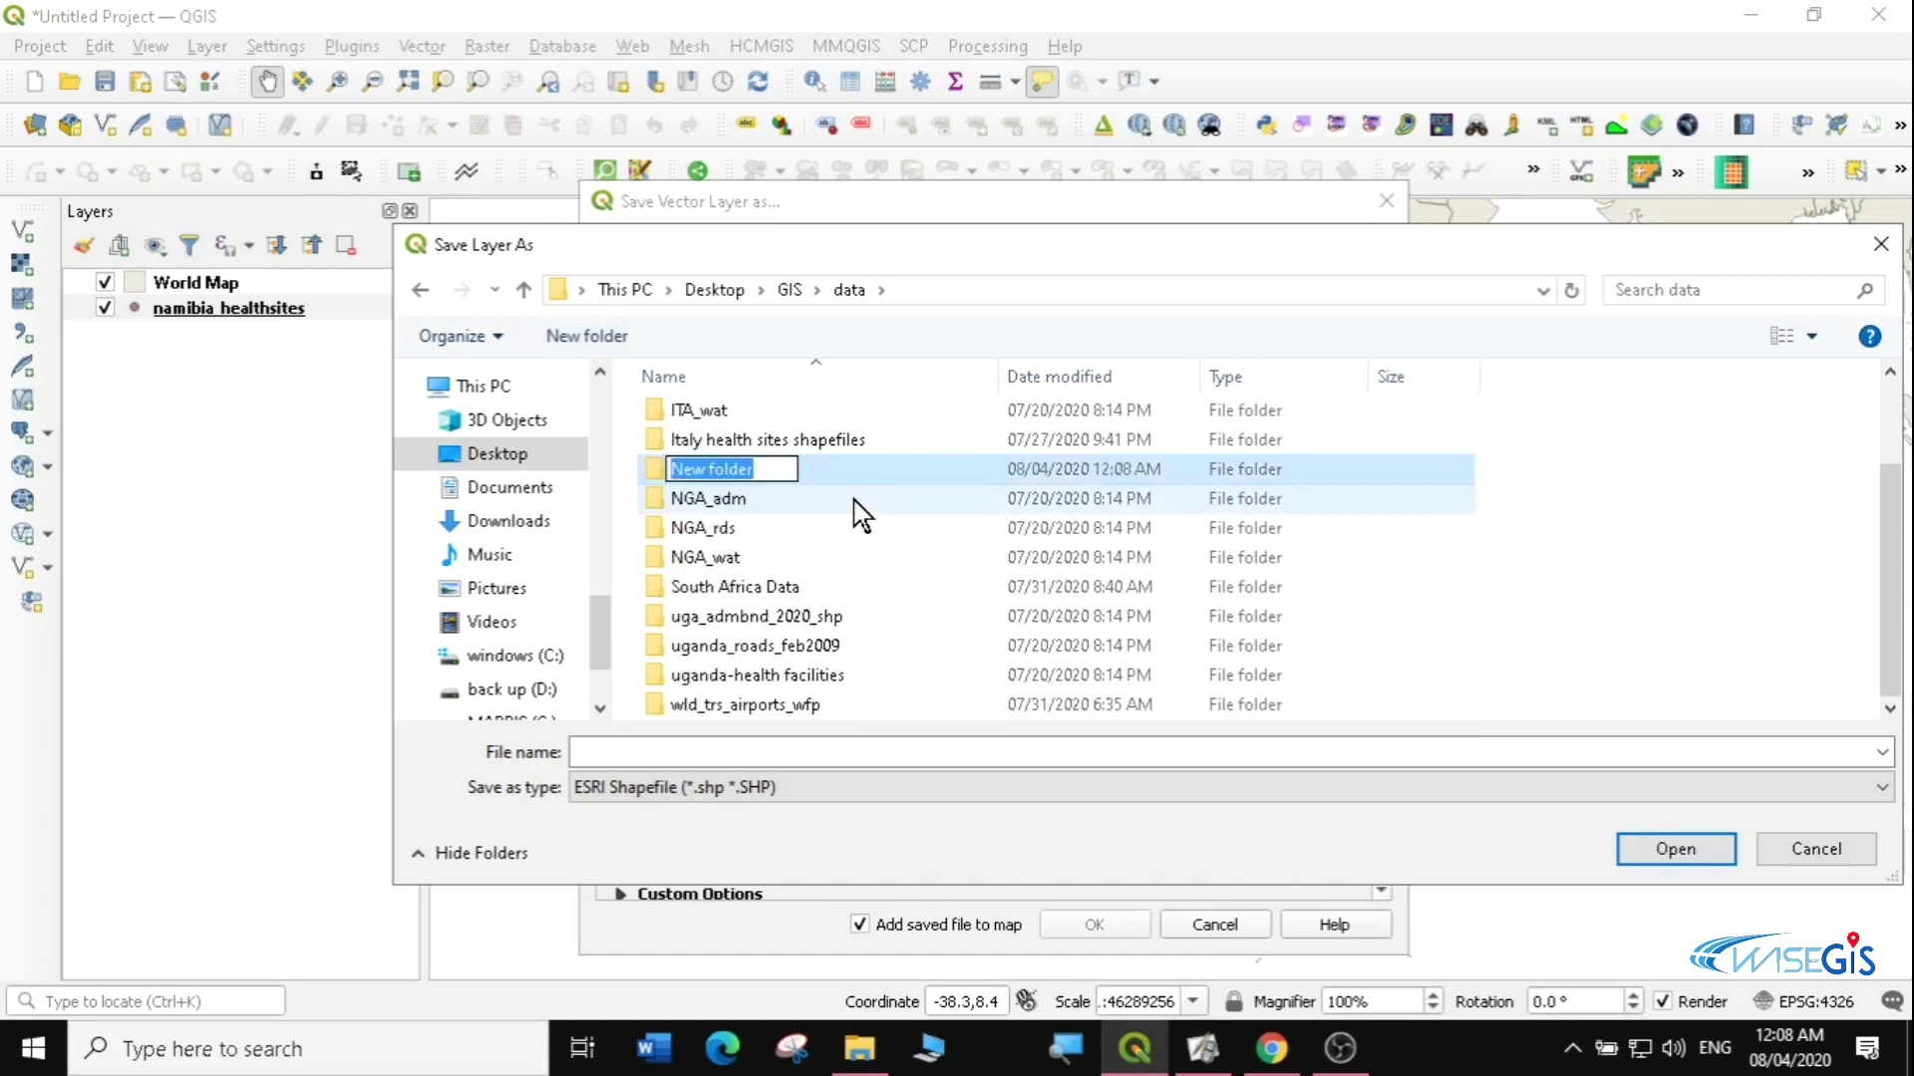
pyautogui.write('nami')
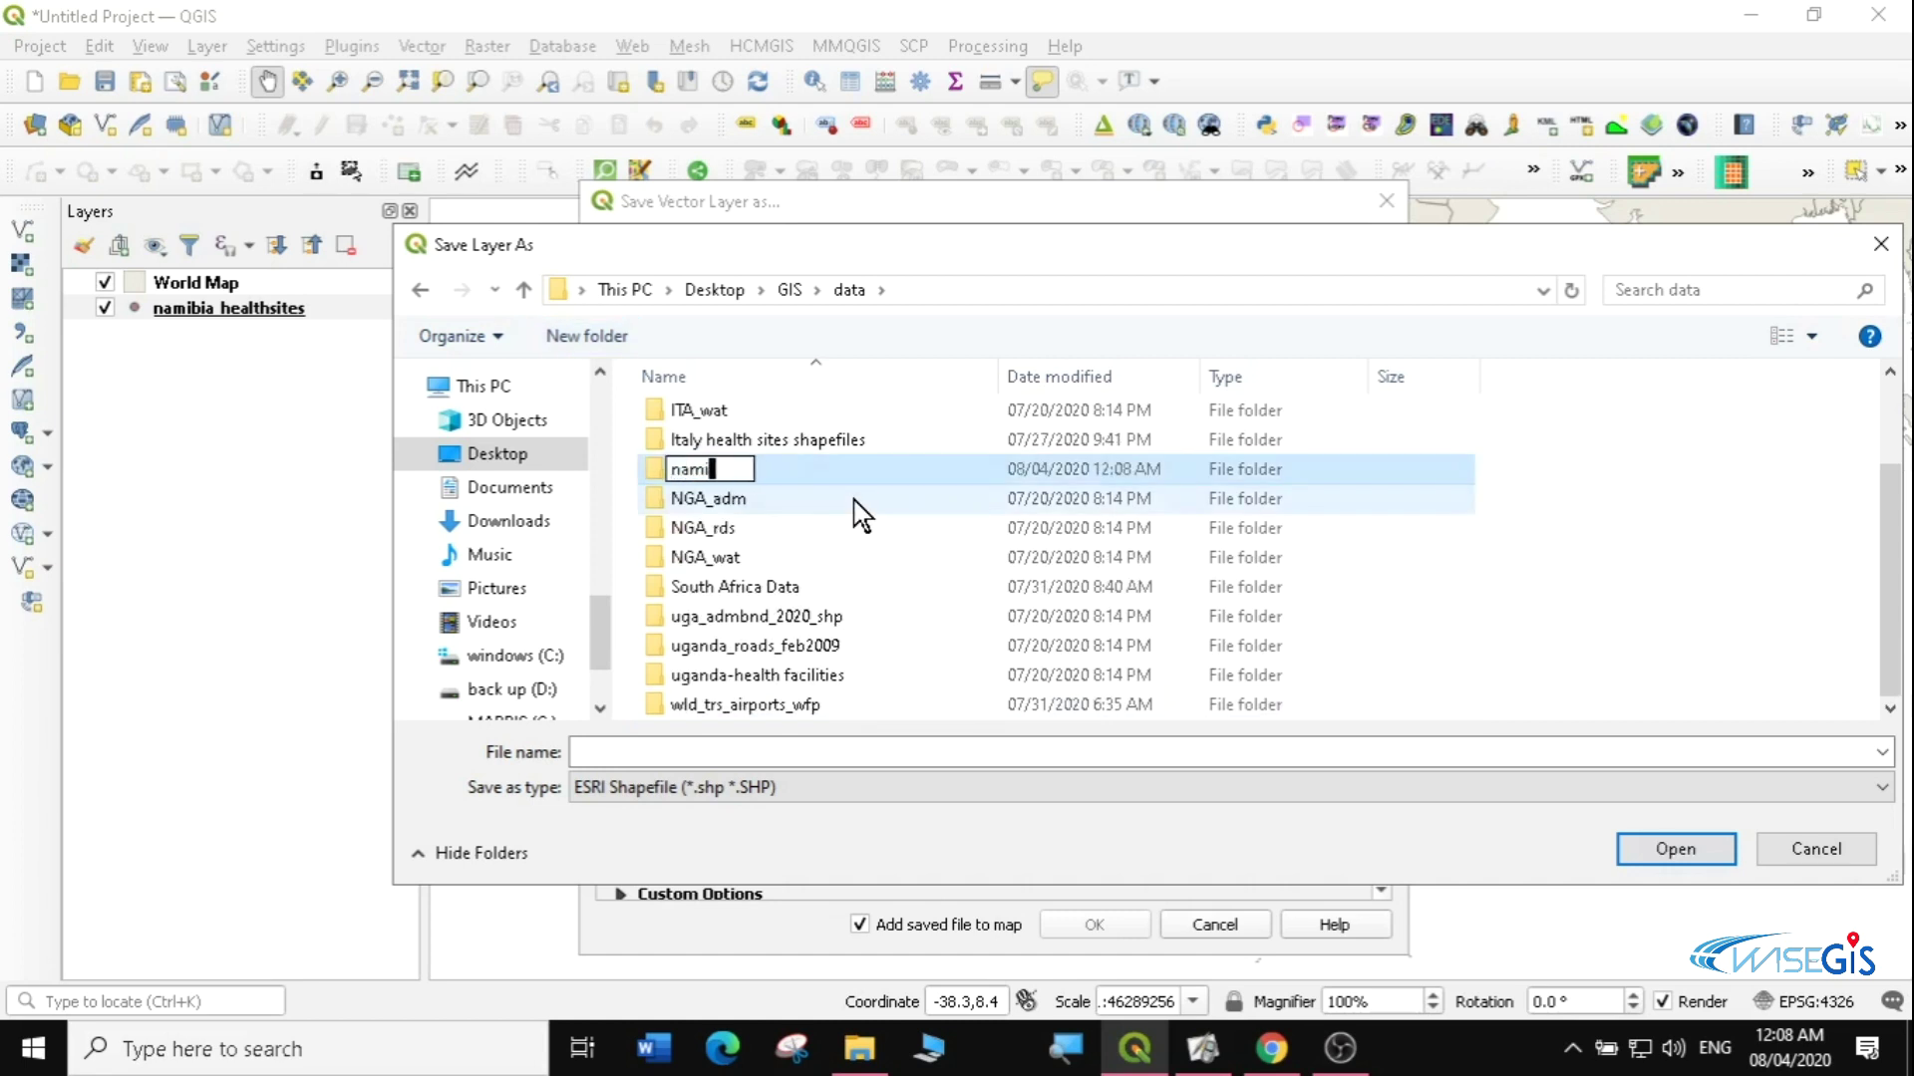
pyautogui.write('bia data')
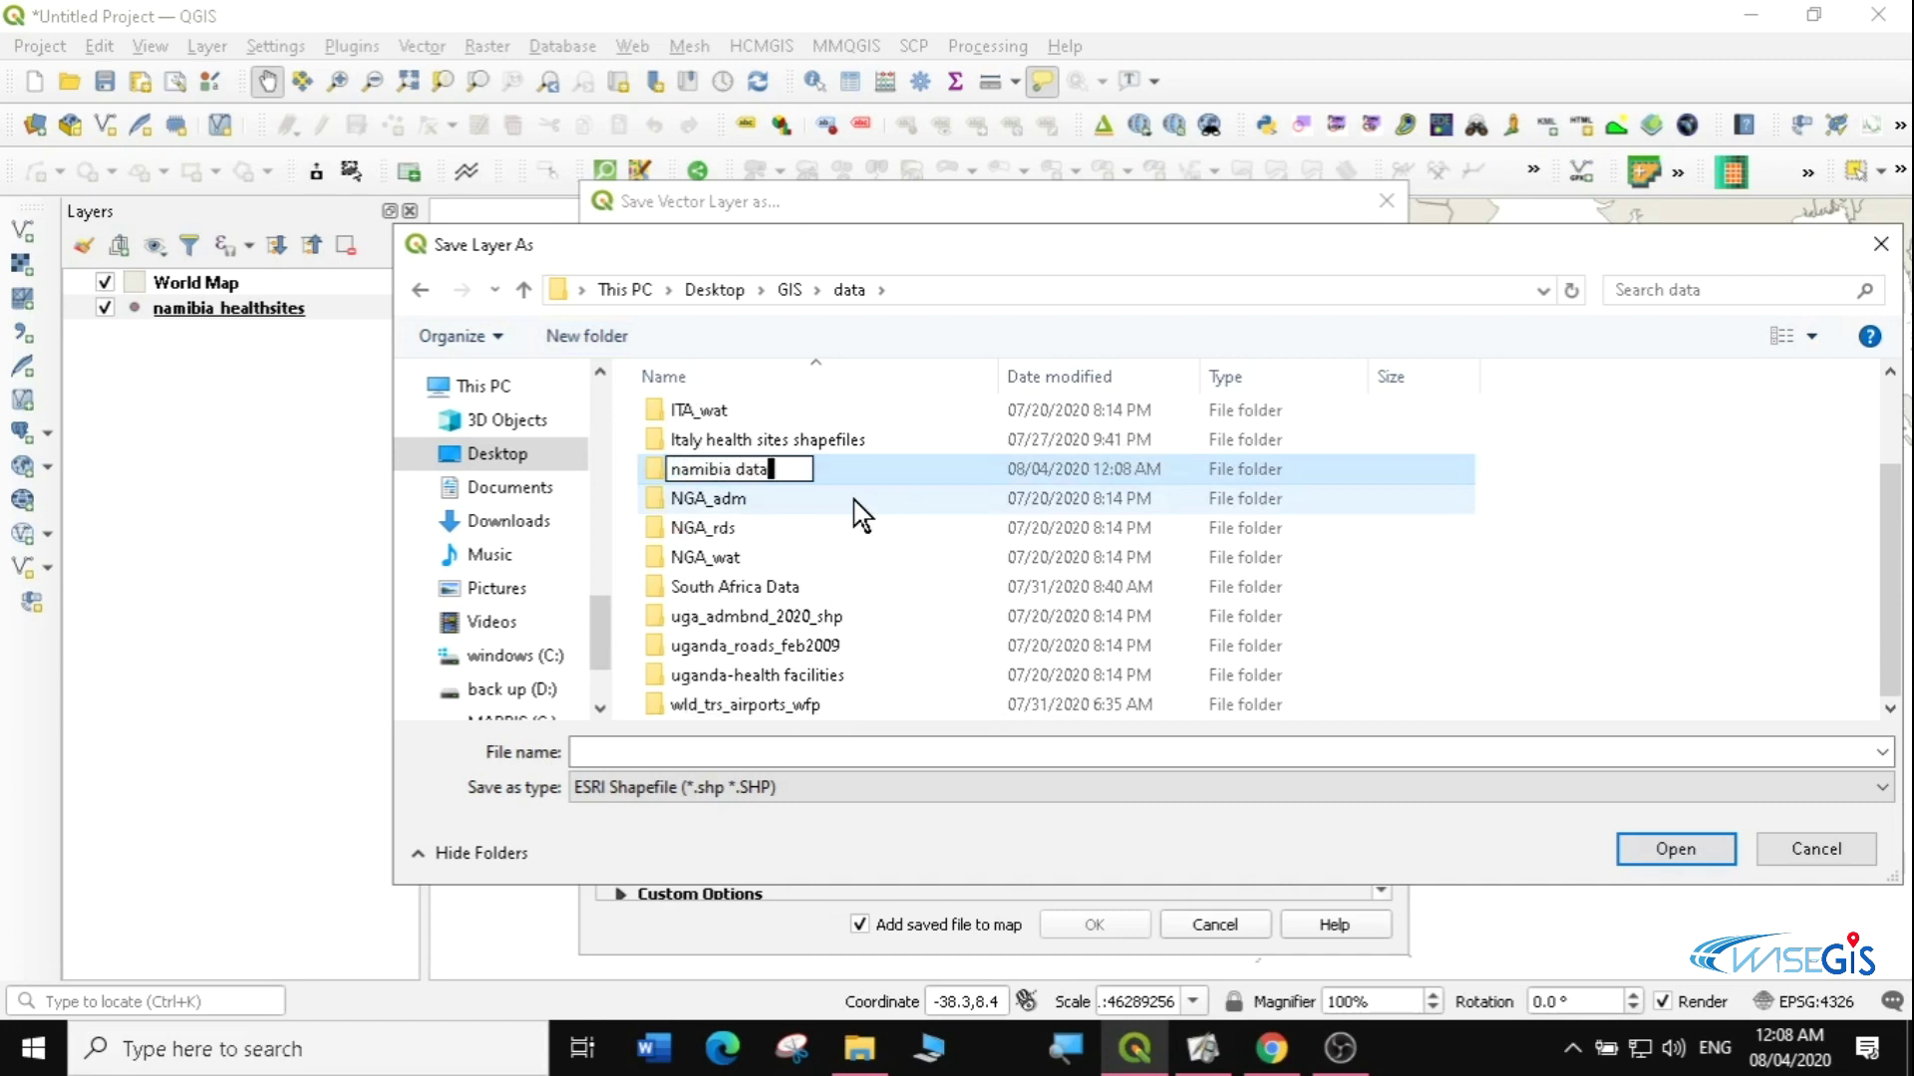
pyautogui.press('Return')
pyautogui.press('Return')
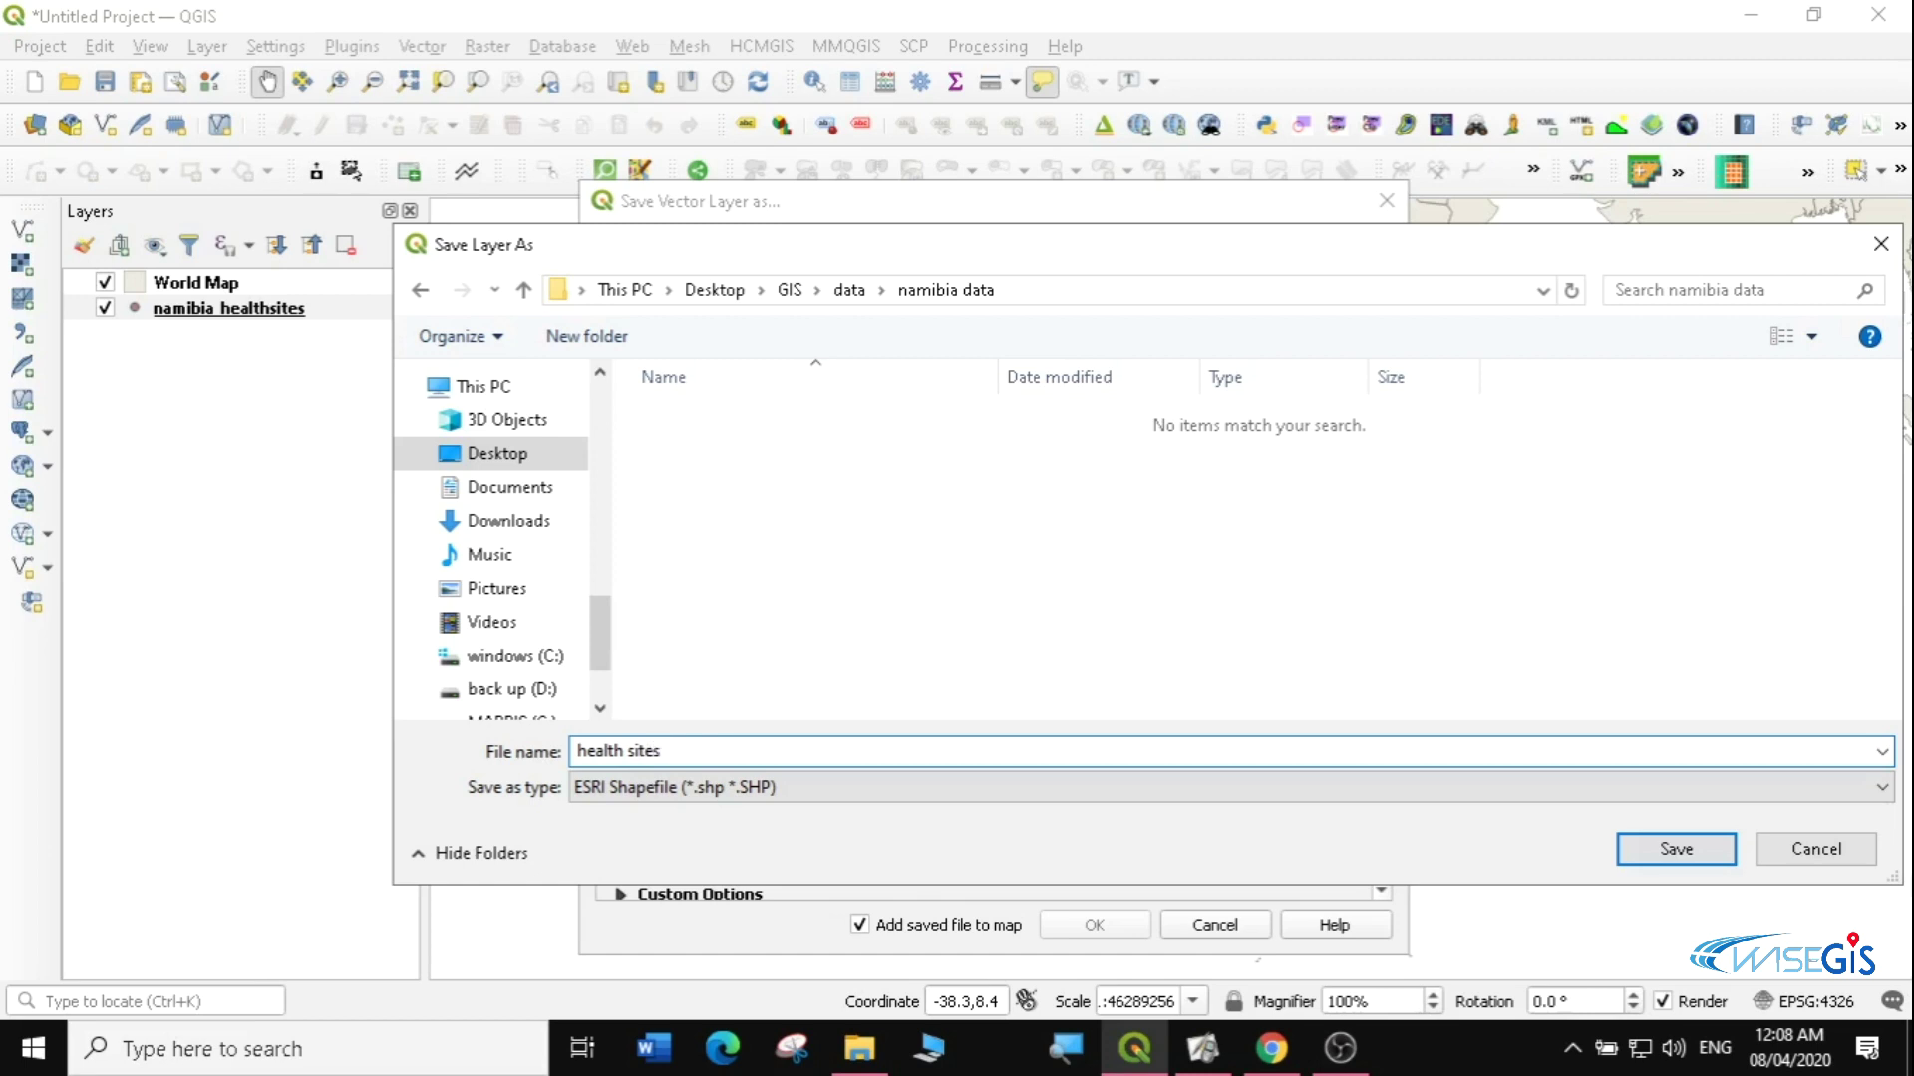
pyautogui.click(1700, 849)
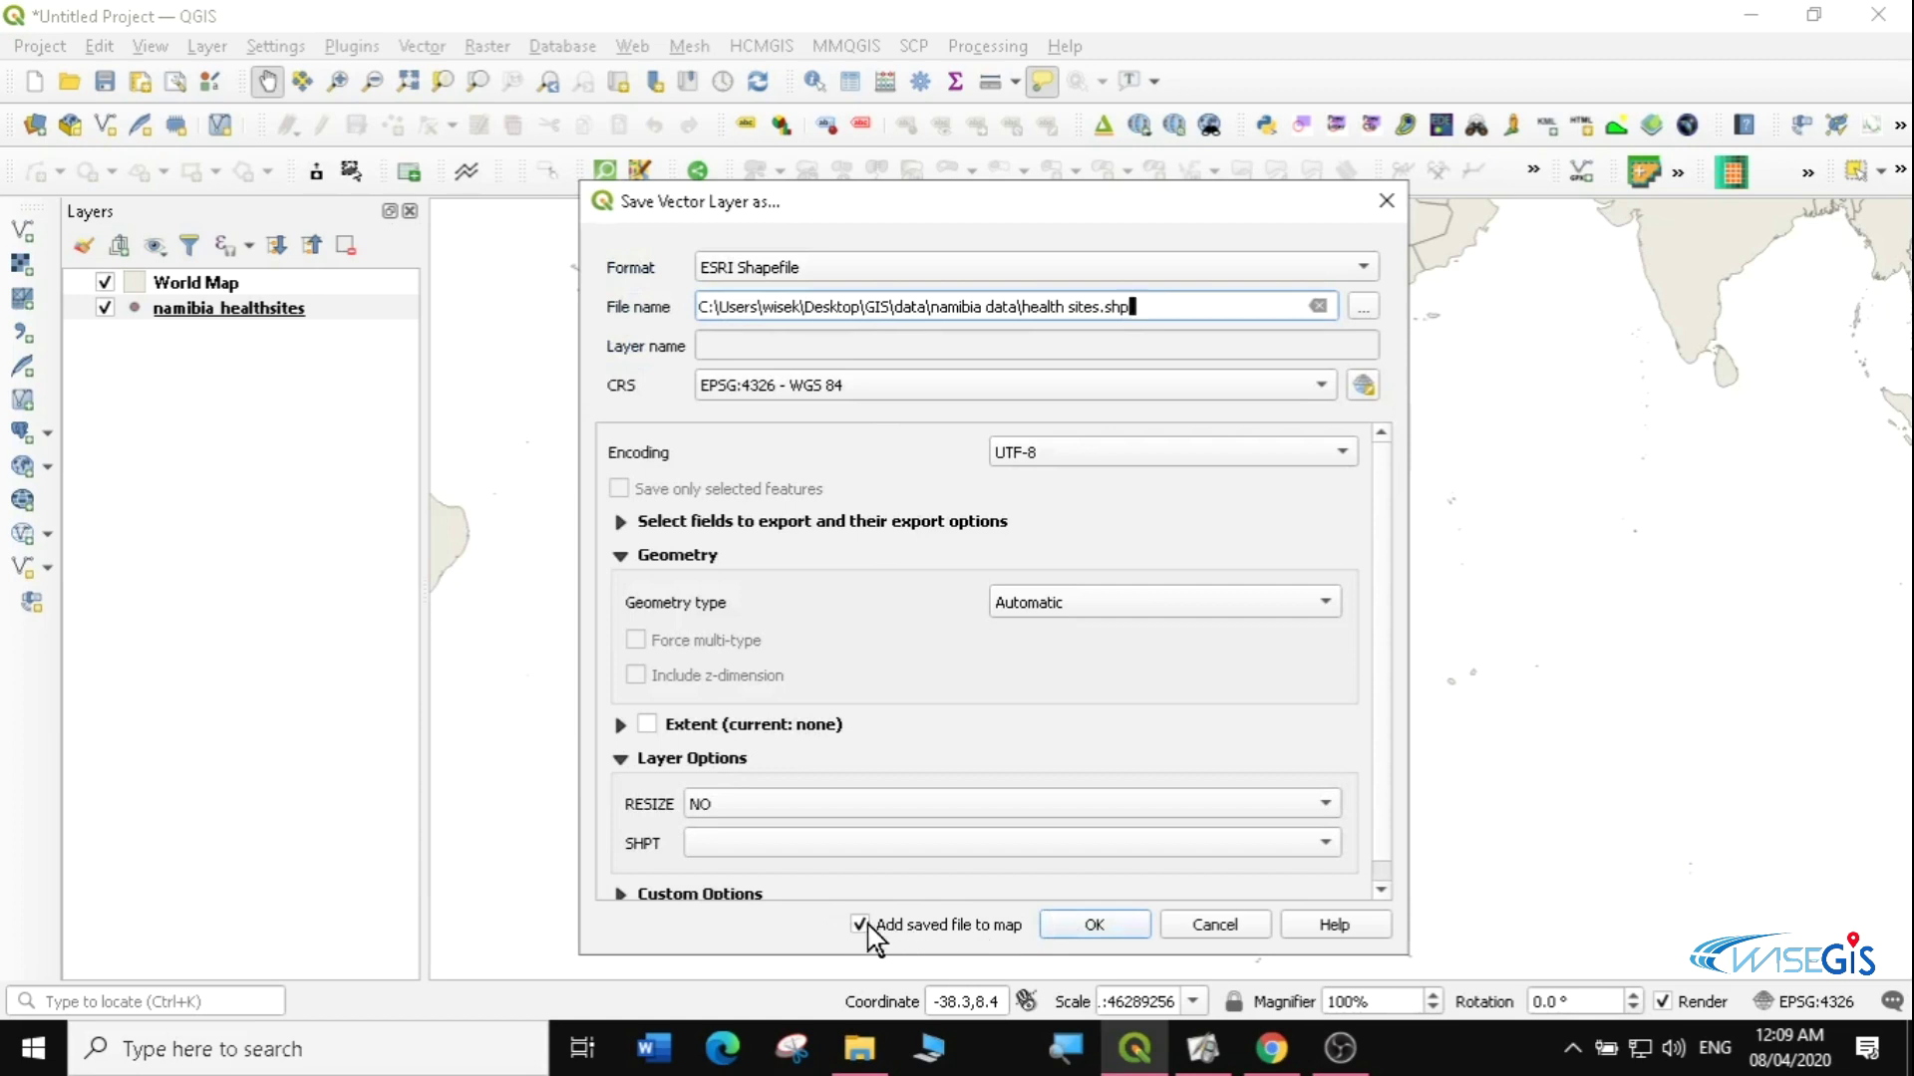
# - Add the exported health sites layer, move World Map to the bottom, and review its attribute table
pyautogui.click(1096, 926)
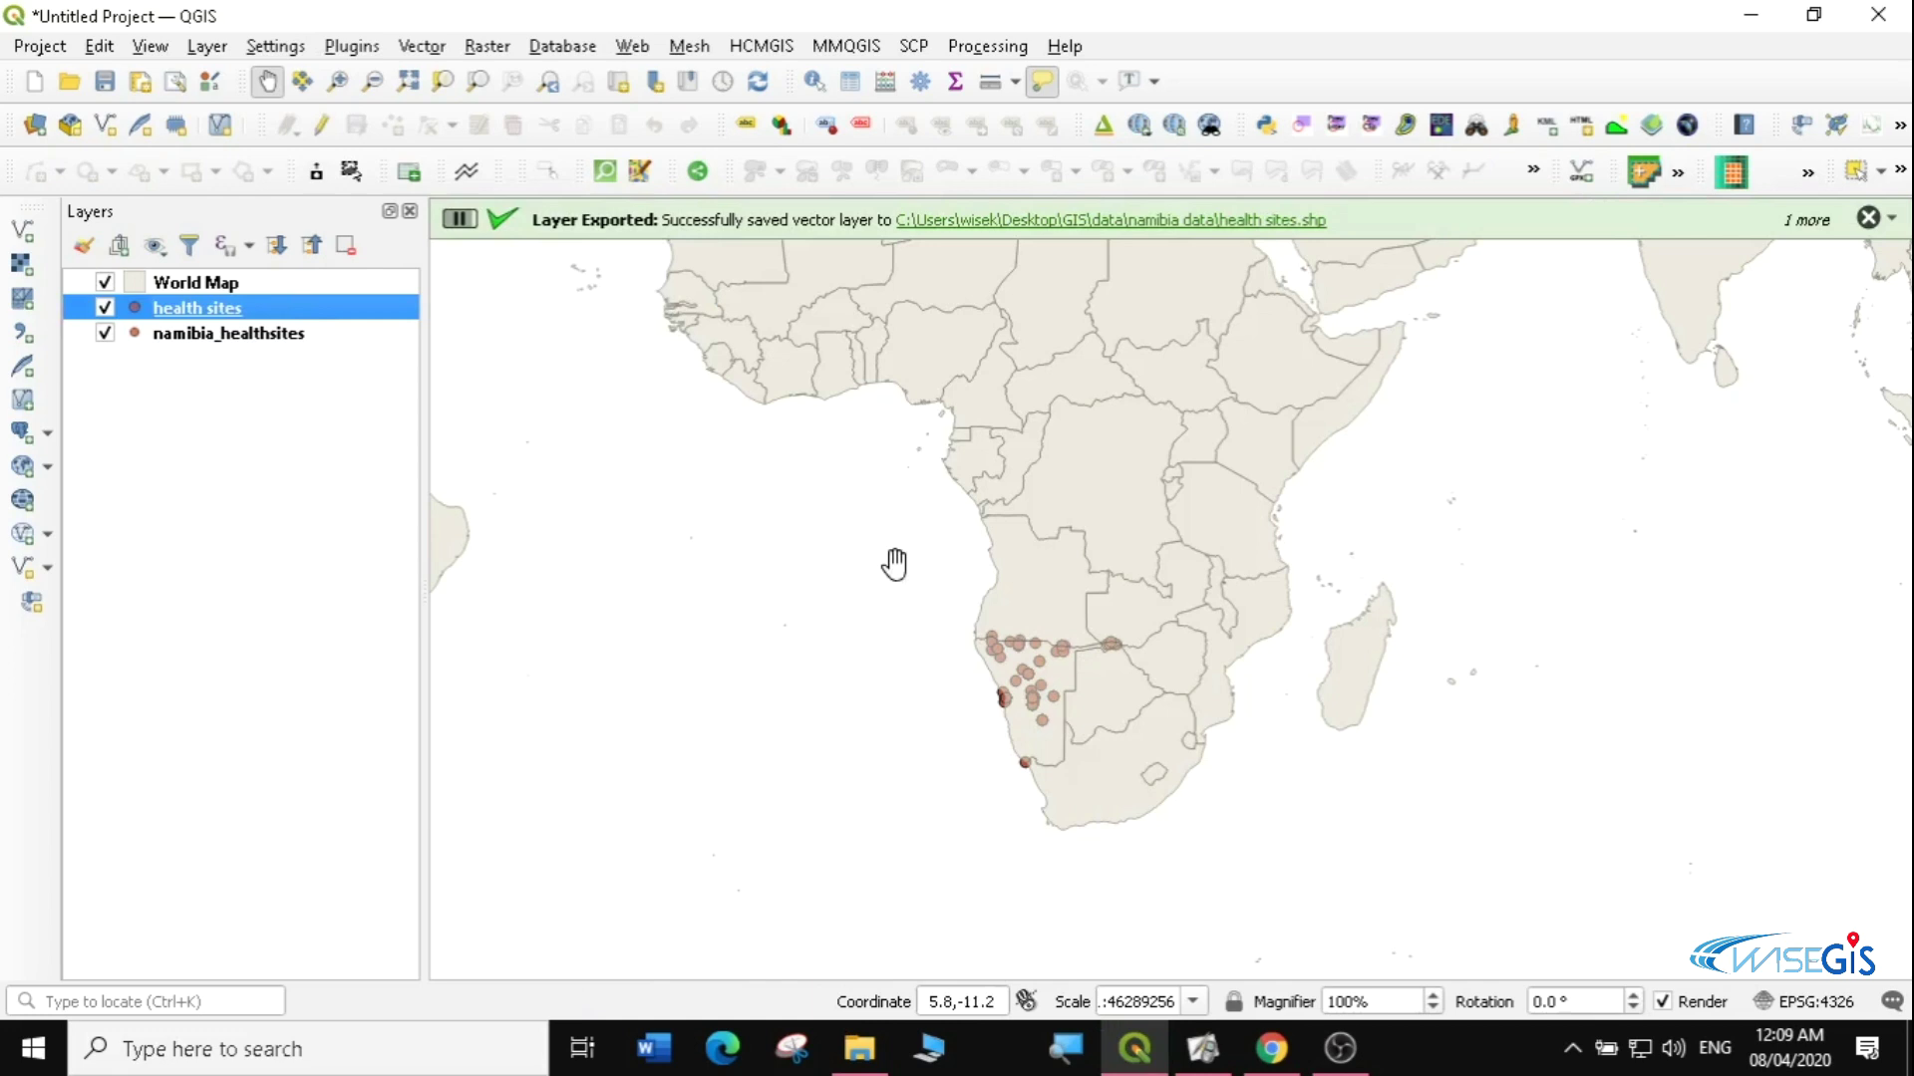
pyautogui.moveTo(191, 282); pyautogui.dragTo(175, 393)
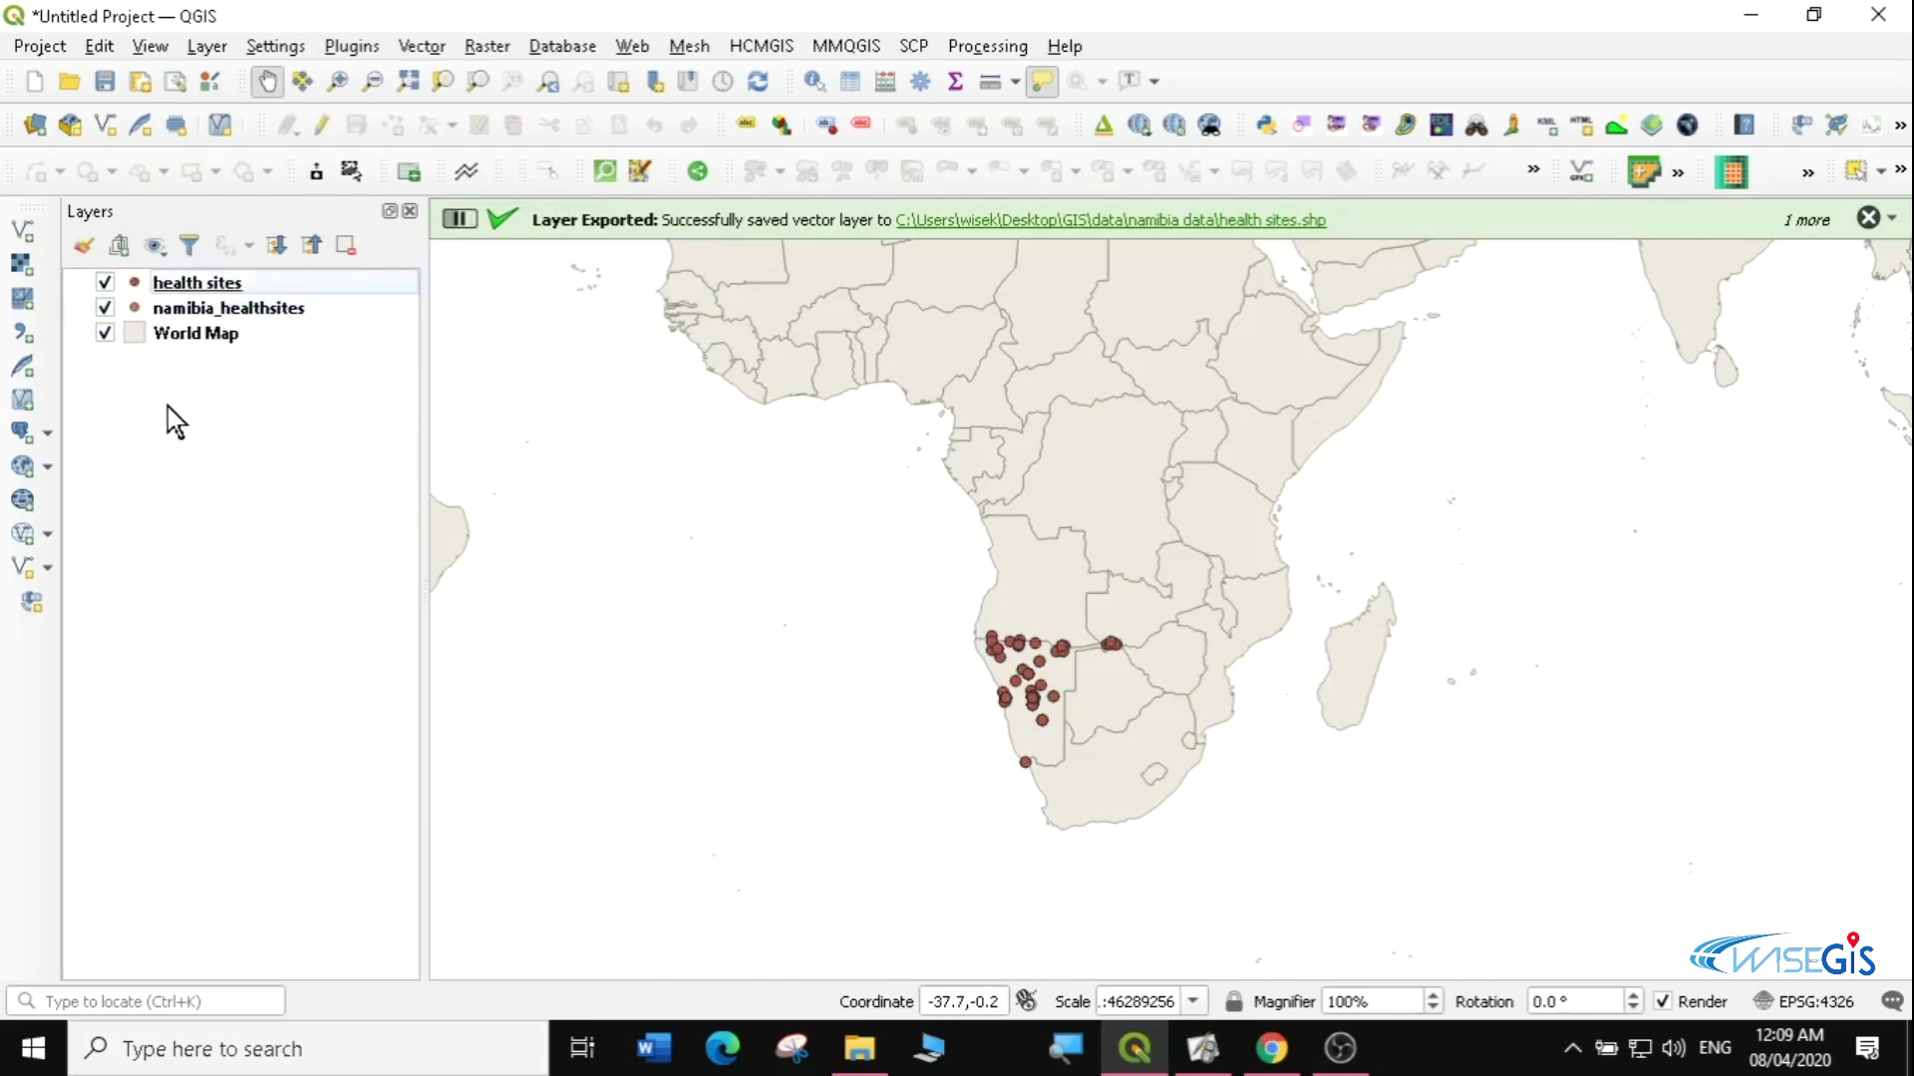
pyautogui.rightClick(181, 283)
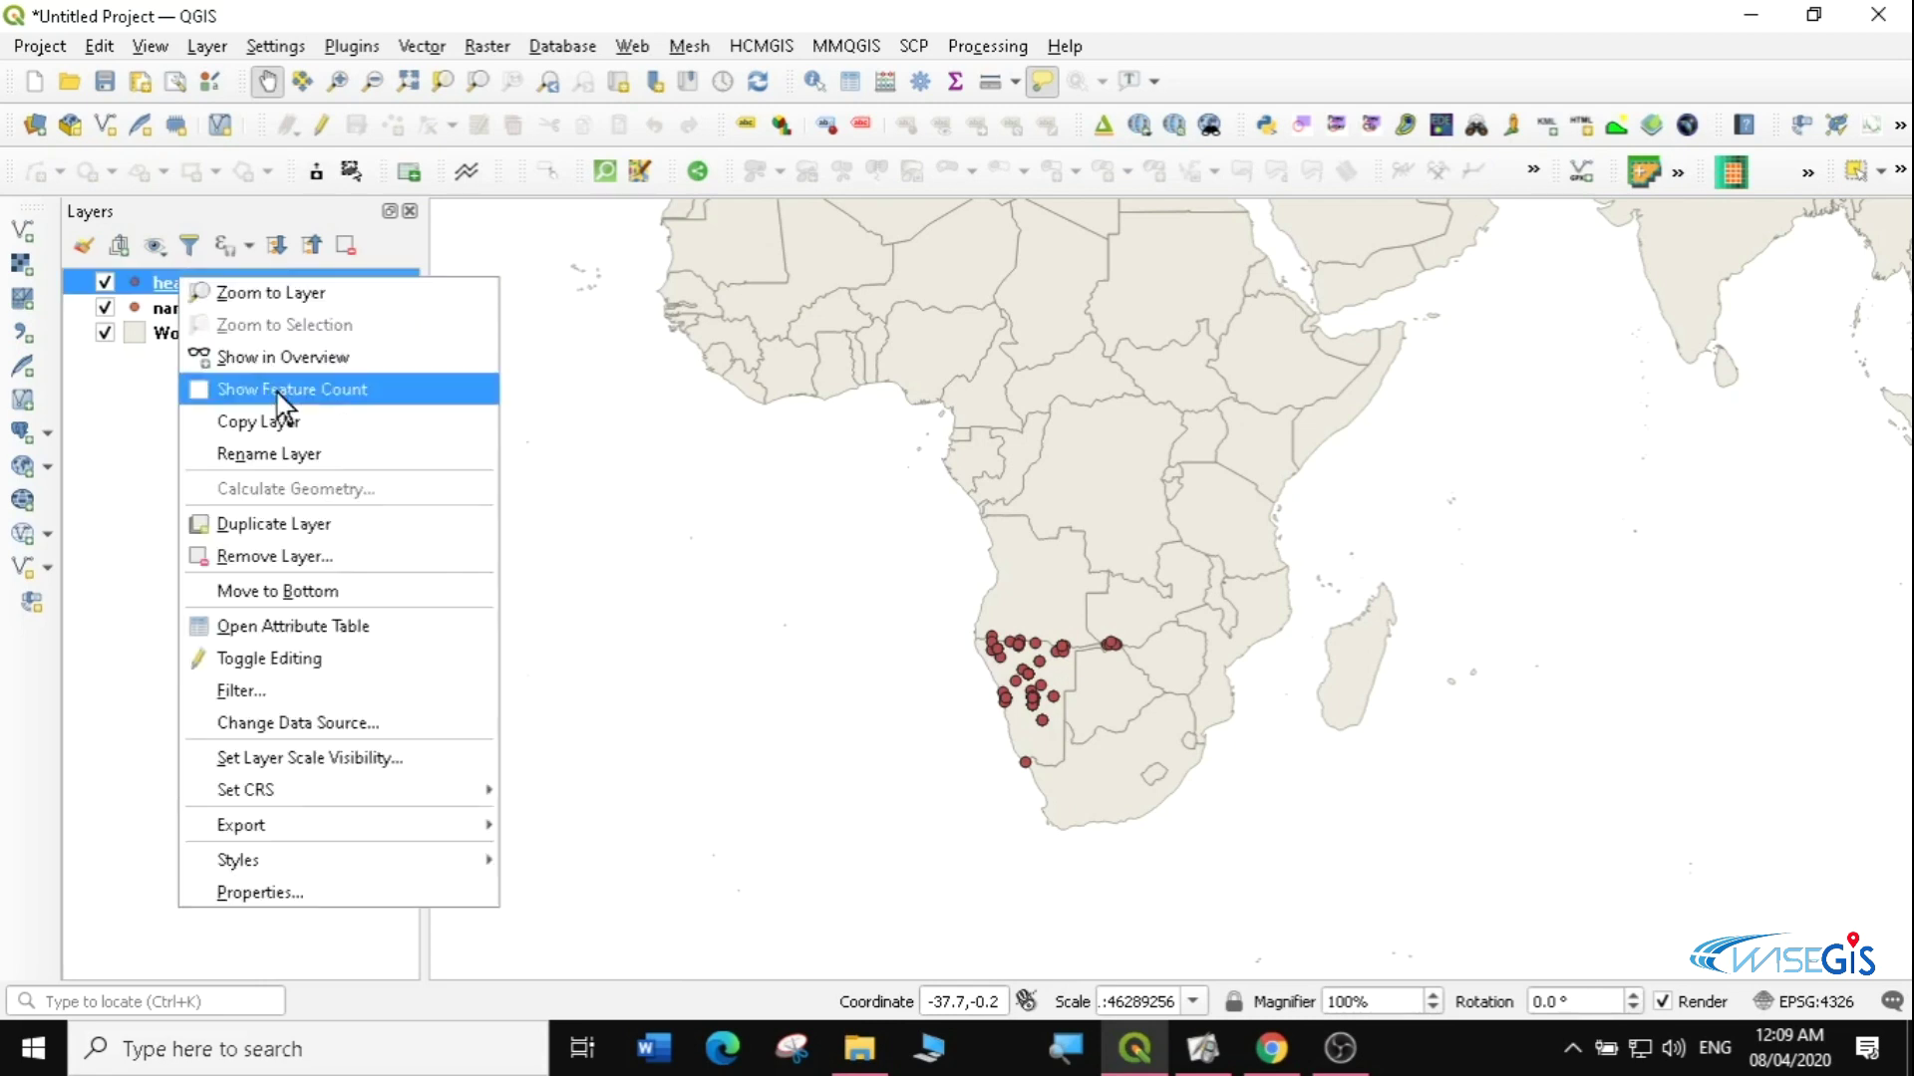
pyautogui.click(308, 630)
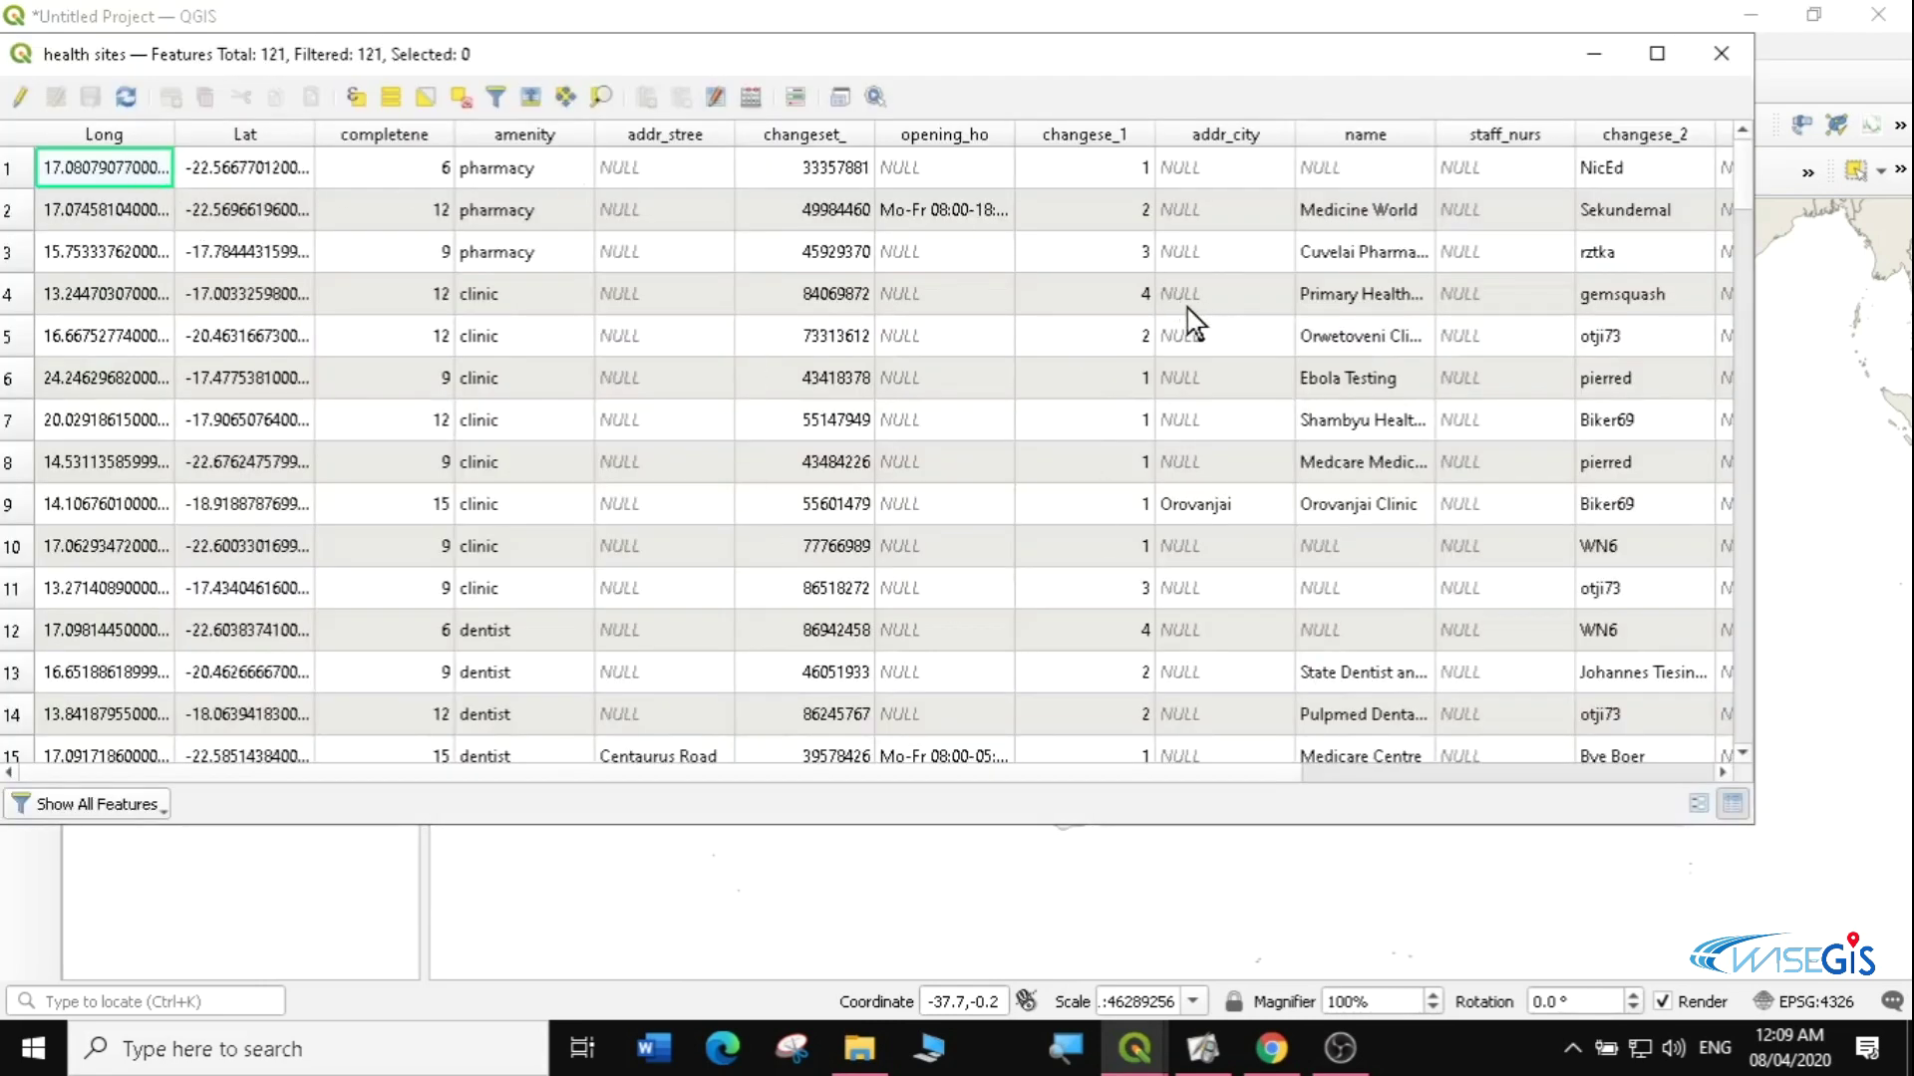
pyautogui.click(1720, 53)
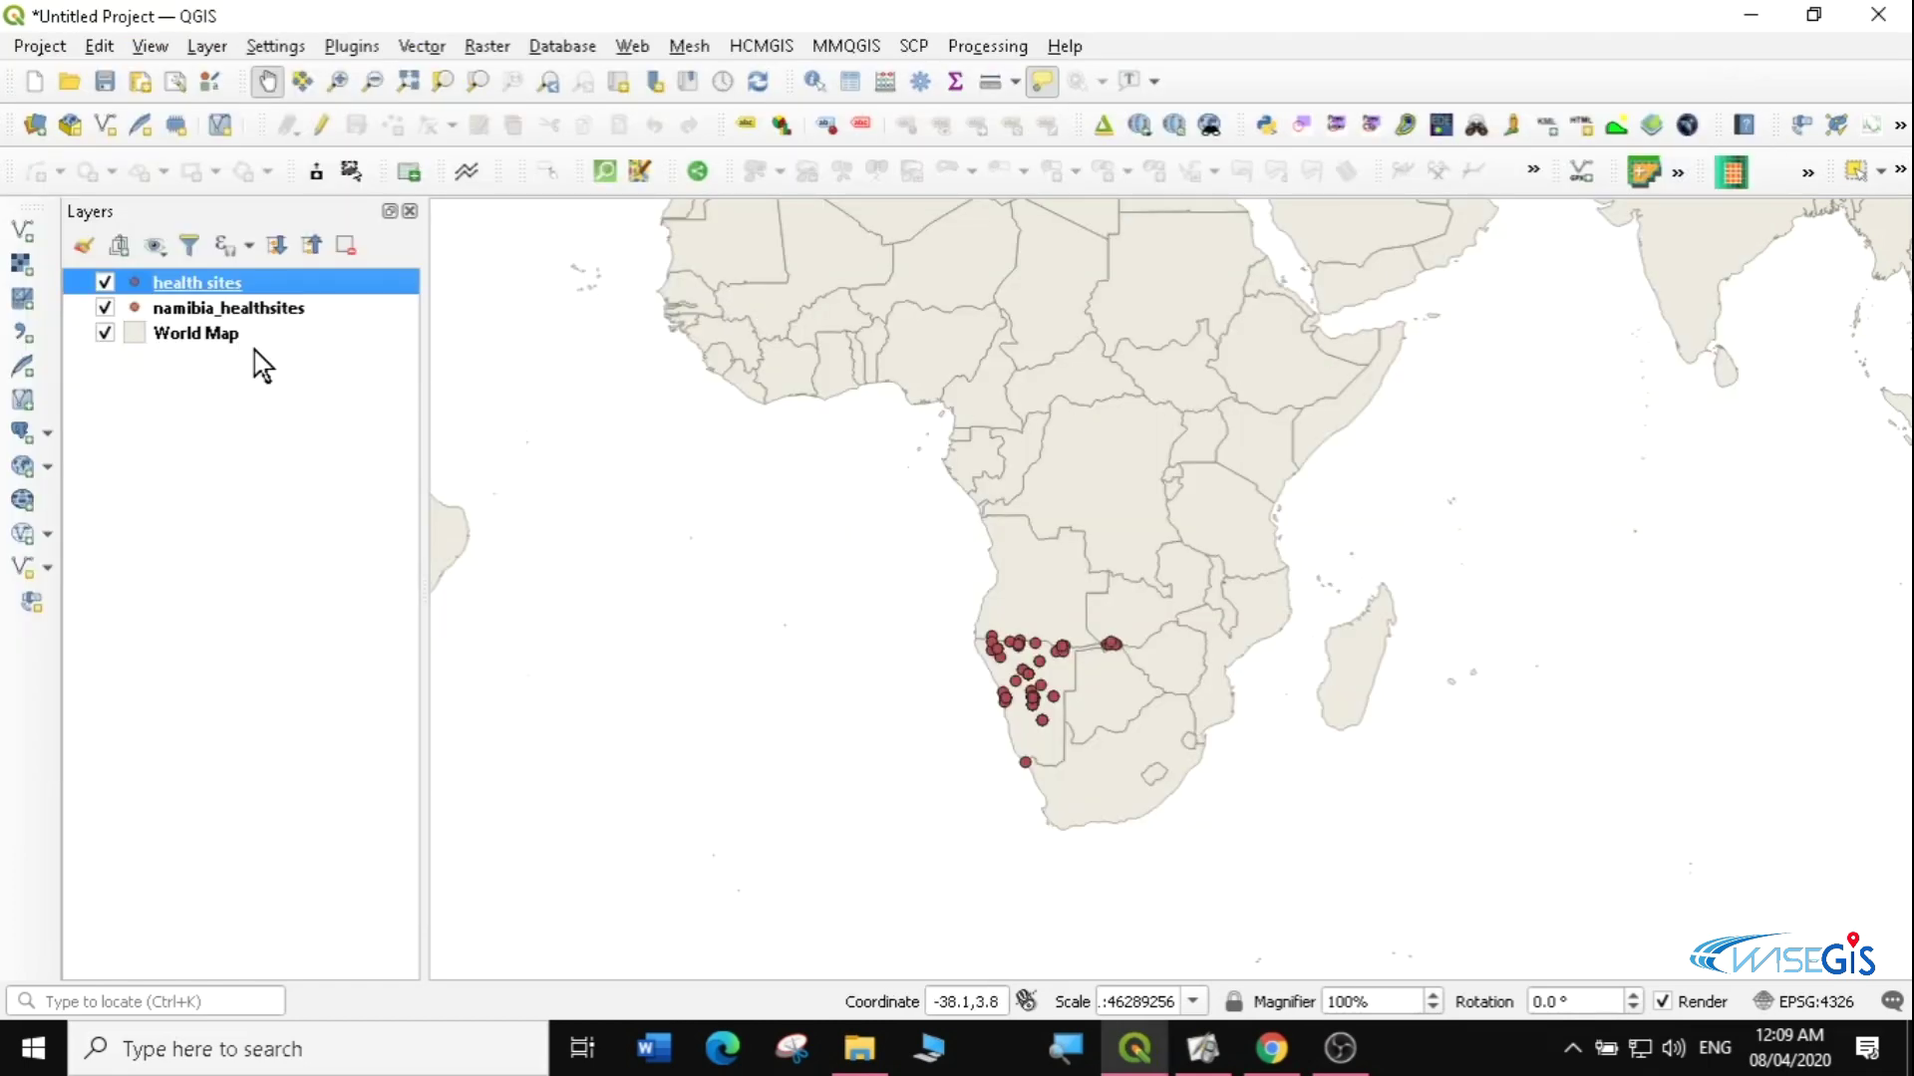
# - Pan toward southern Africa and zoom in on Namibia
pyautogui.moveTo(1078, 695); pyautogui.dragTo(1041, 647)
pyautogui.click(339, 81)
pyautogui.moveTo(801, 512); pyautogui.dragTo(1268, 887)
# - Zoom closer on Namibia, then select both the health sites and namibia_healthsites layers
pyautogui.moveTo(910, 262); pyautogui.dragTo(1336, 692)
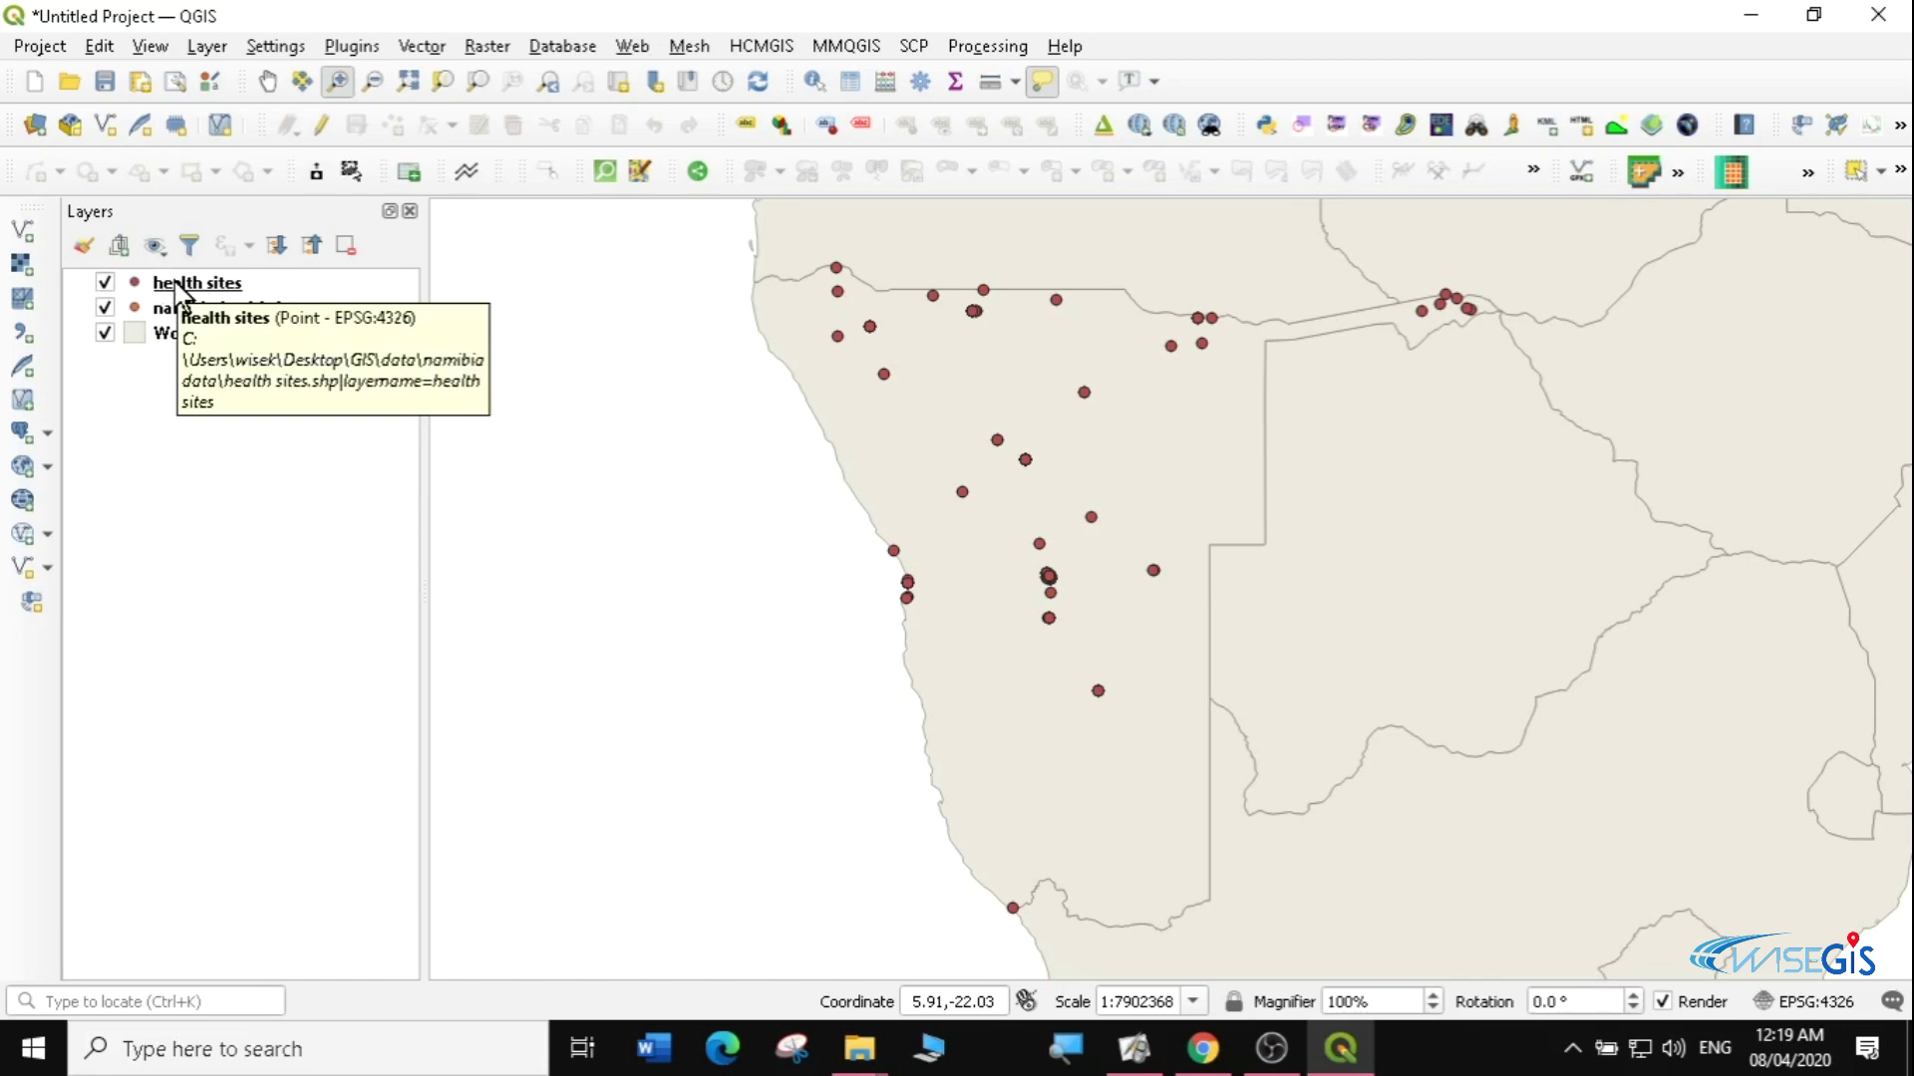
pyautogui.click(178, 283)
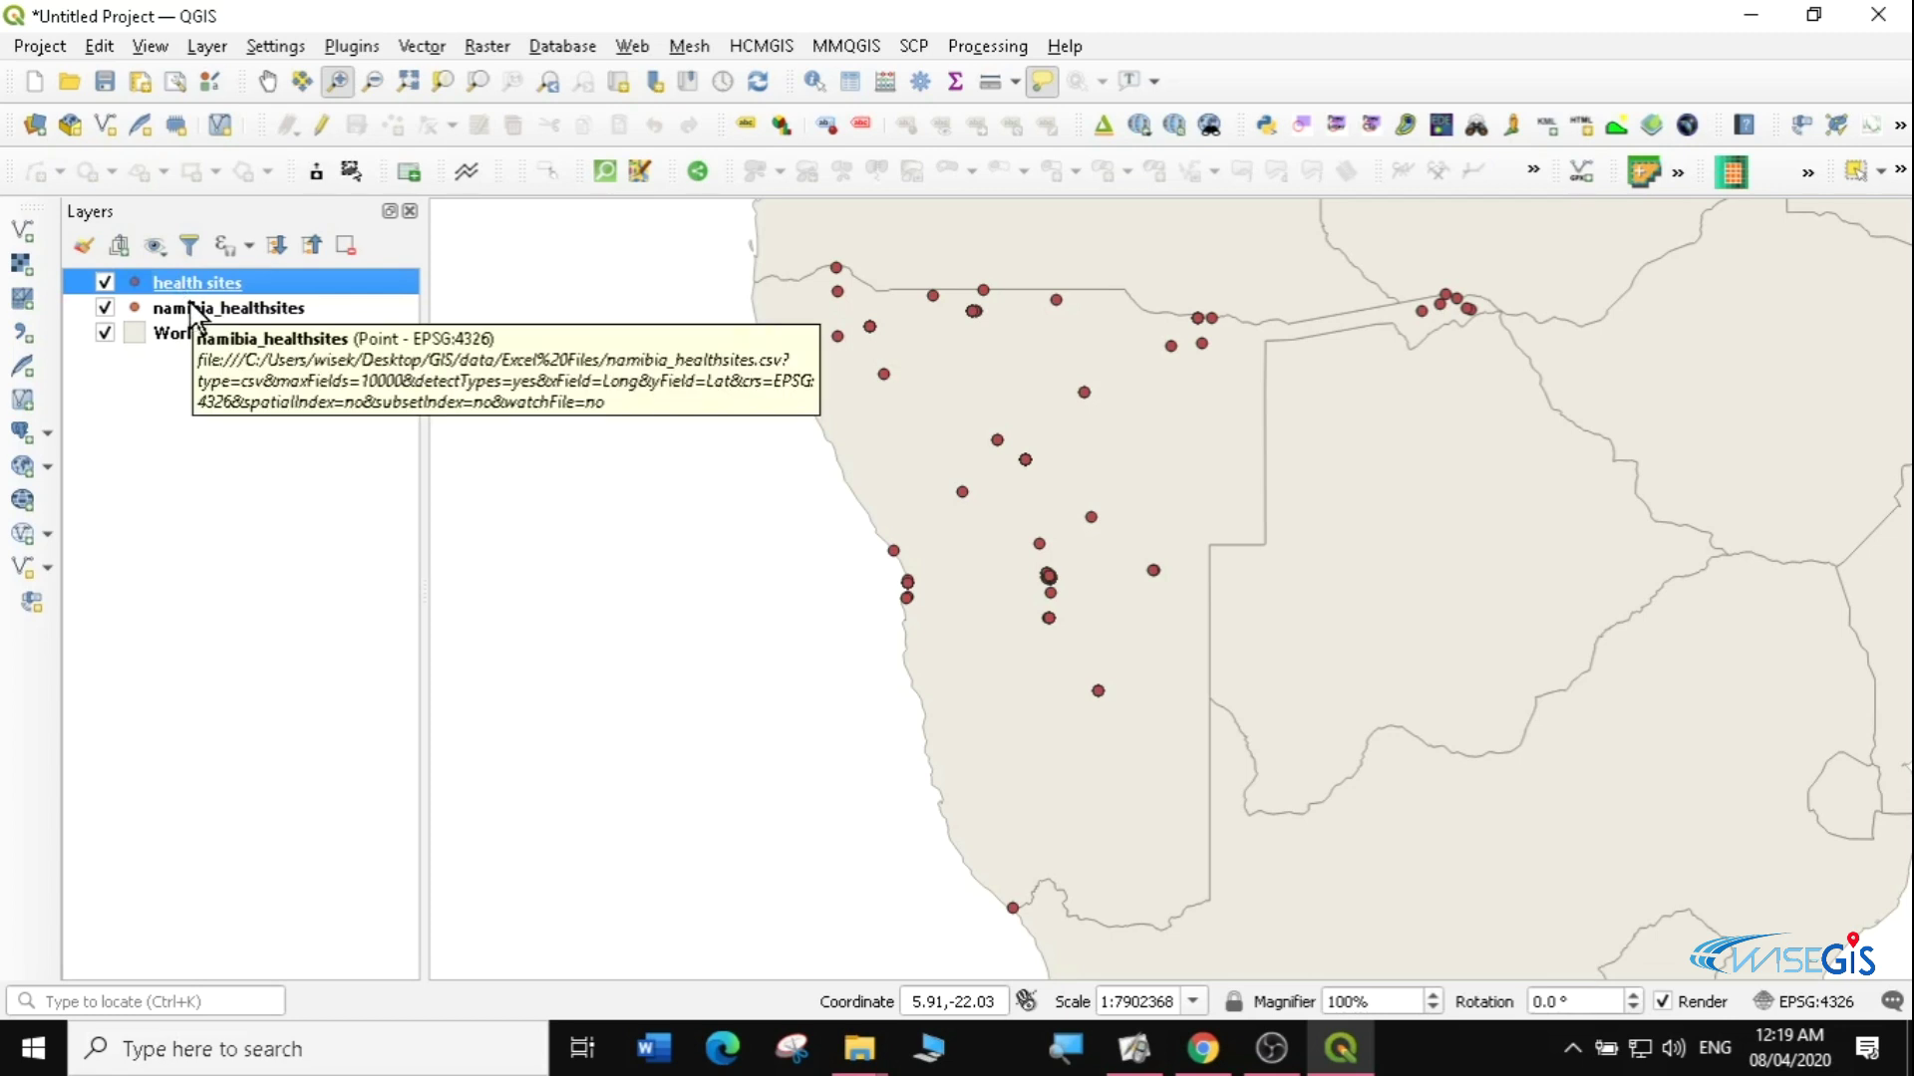
pyautogui.keyDown('ctrl'); pyautogui.click(192, 309); pyautogui.keyUp('ctrl')
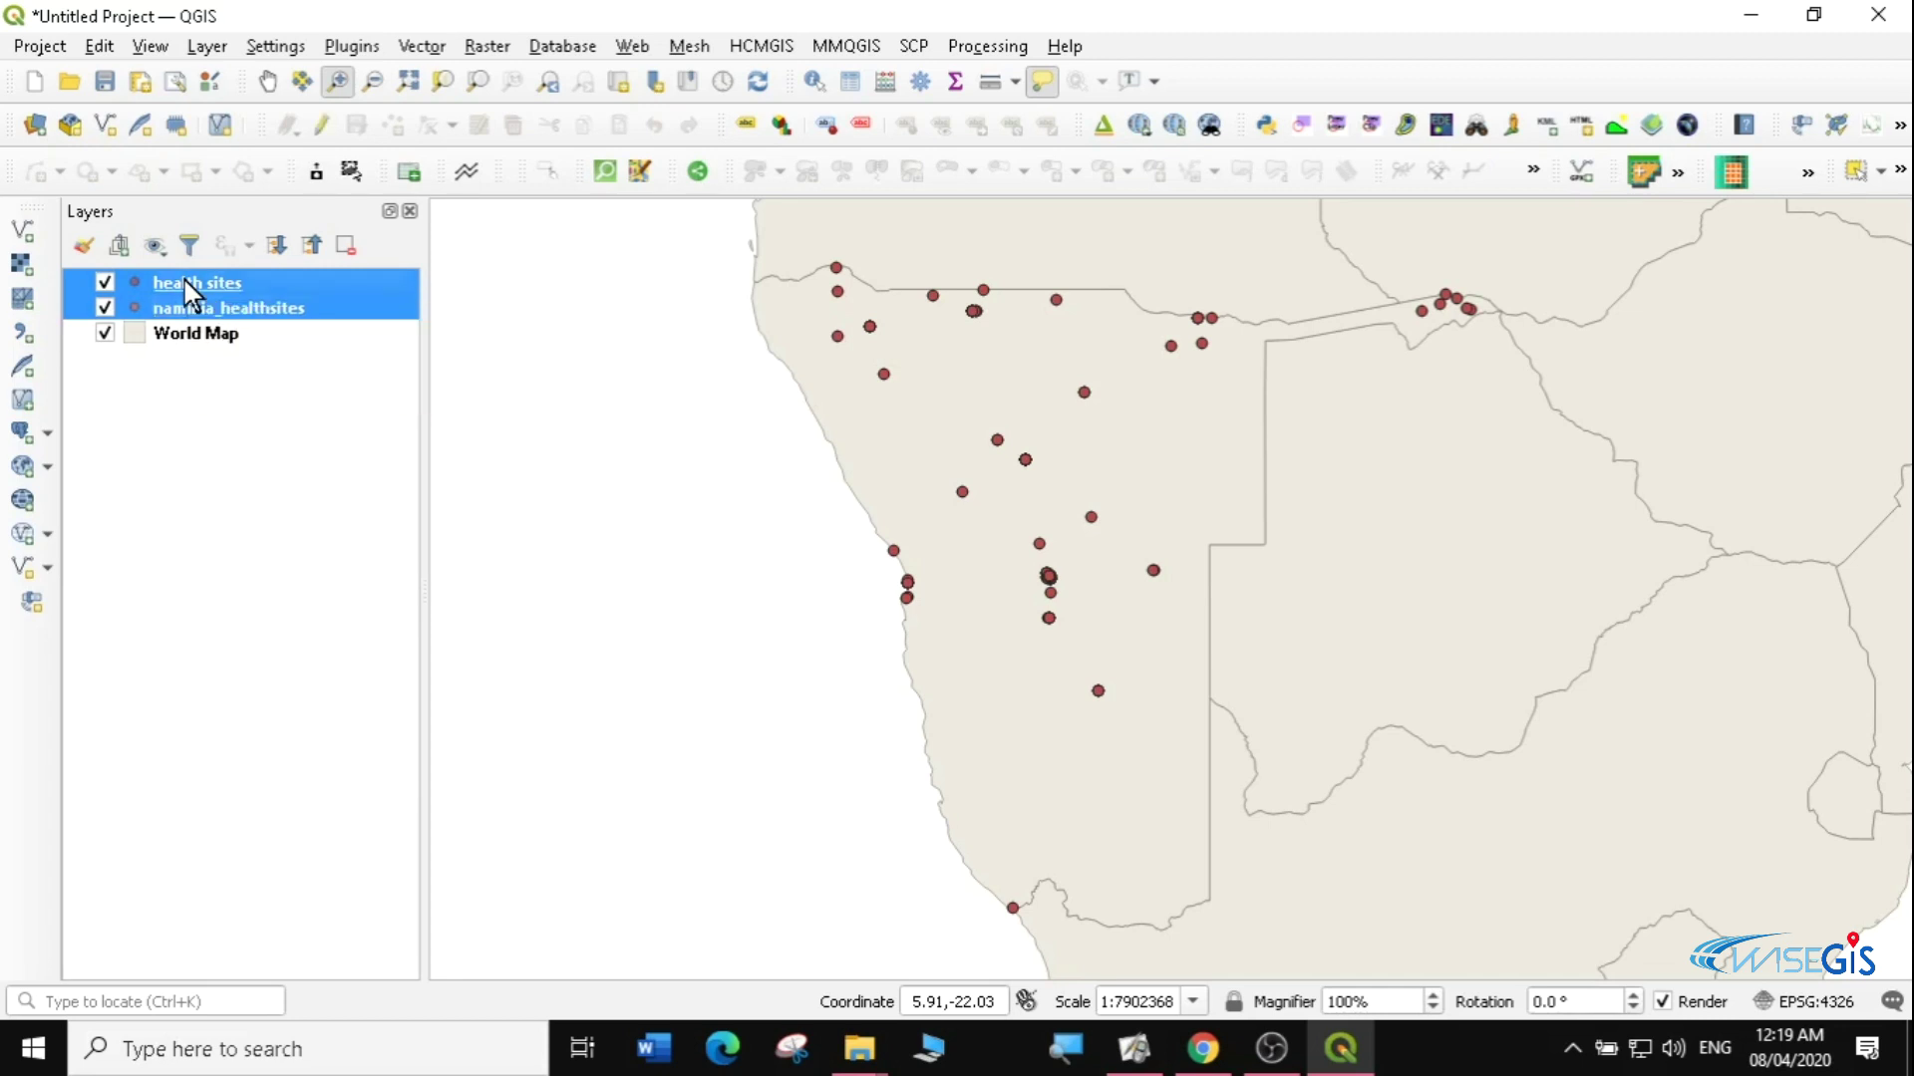
# - Remove the health sites and namibia_healthsites layers and confirm the removal
pyautogui.rightClick(184, 281)
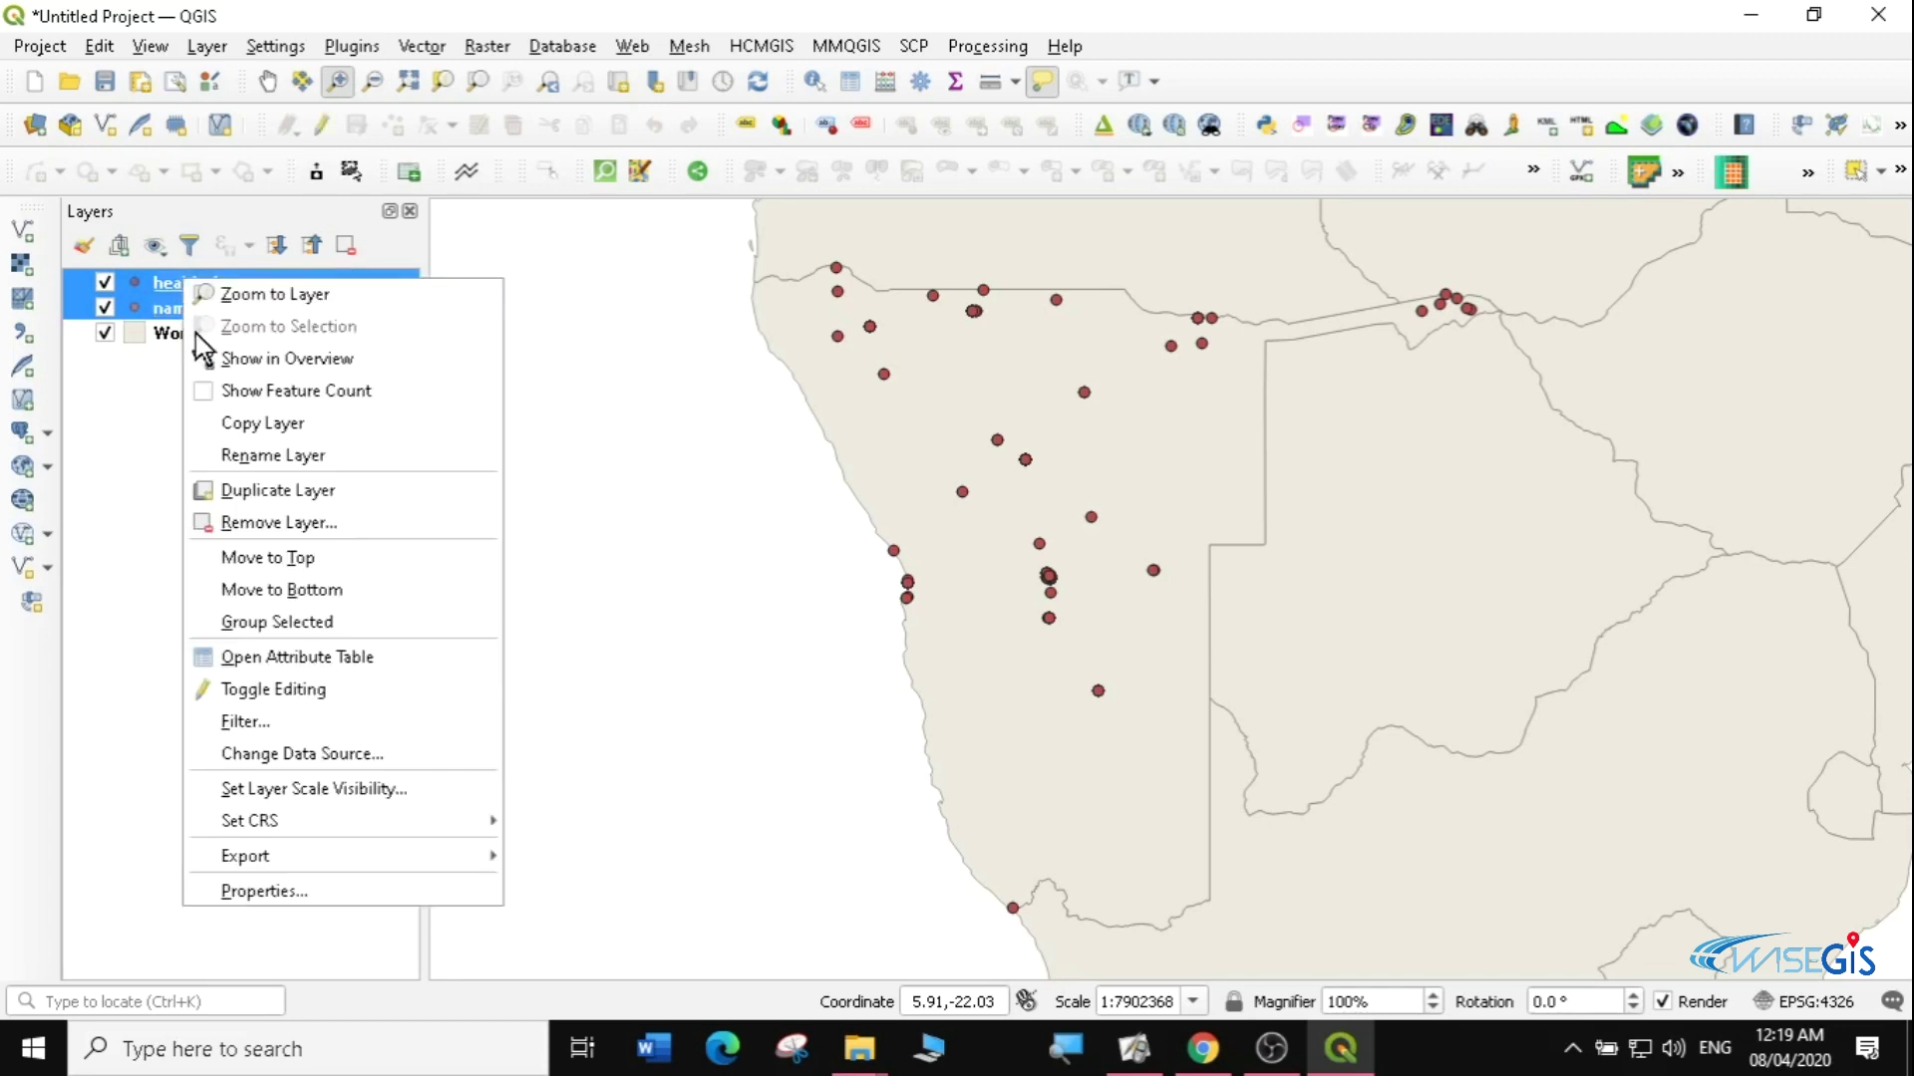
pyautogui.click(319, 523)
pyautogui.click(929, 556)
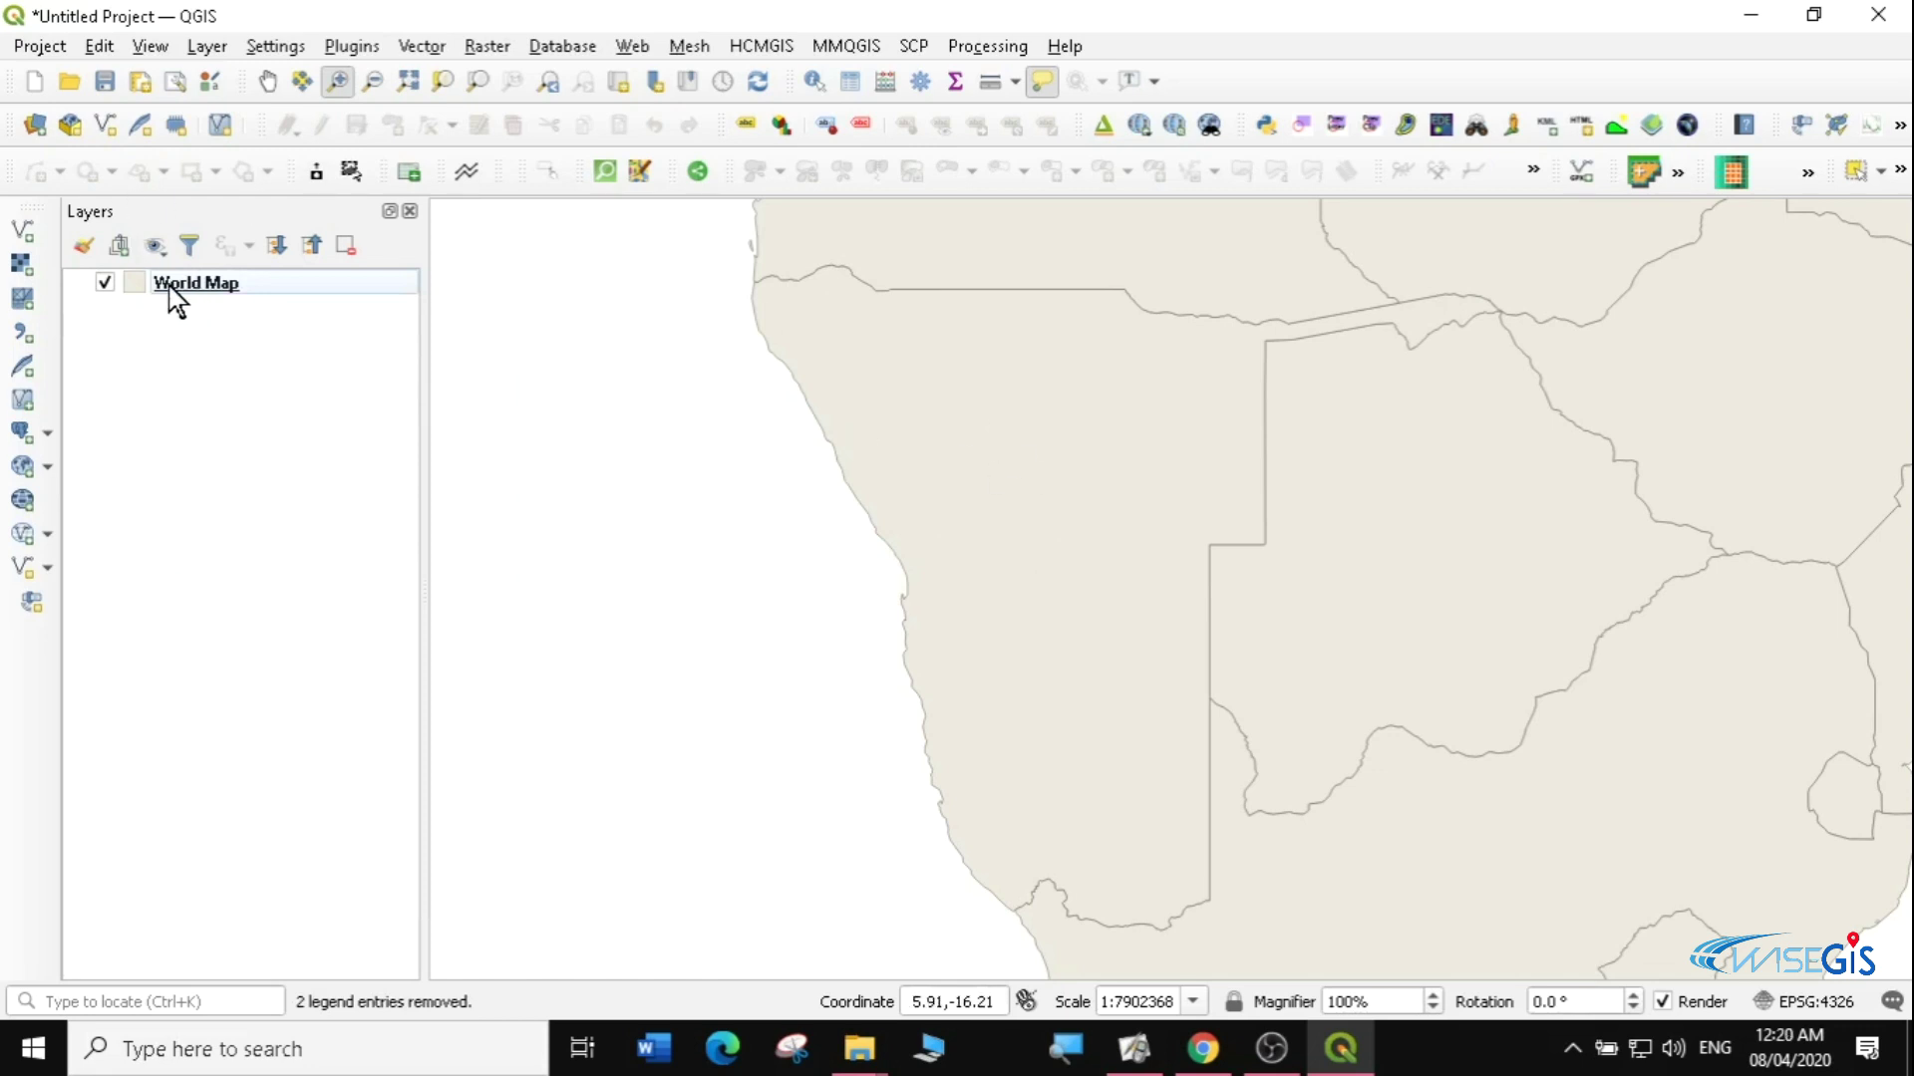
pyautogui.click(348, 47)
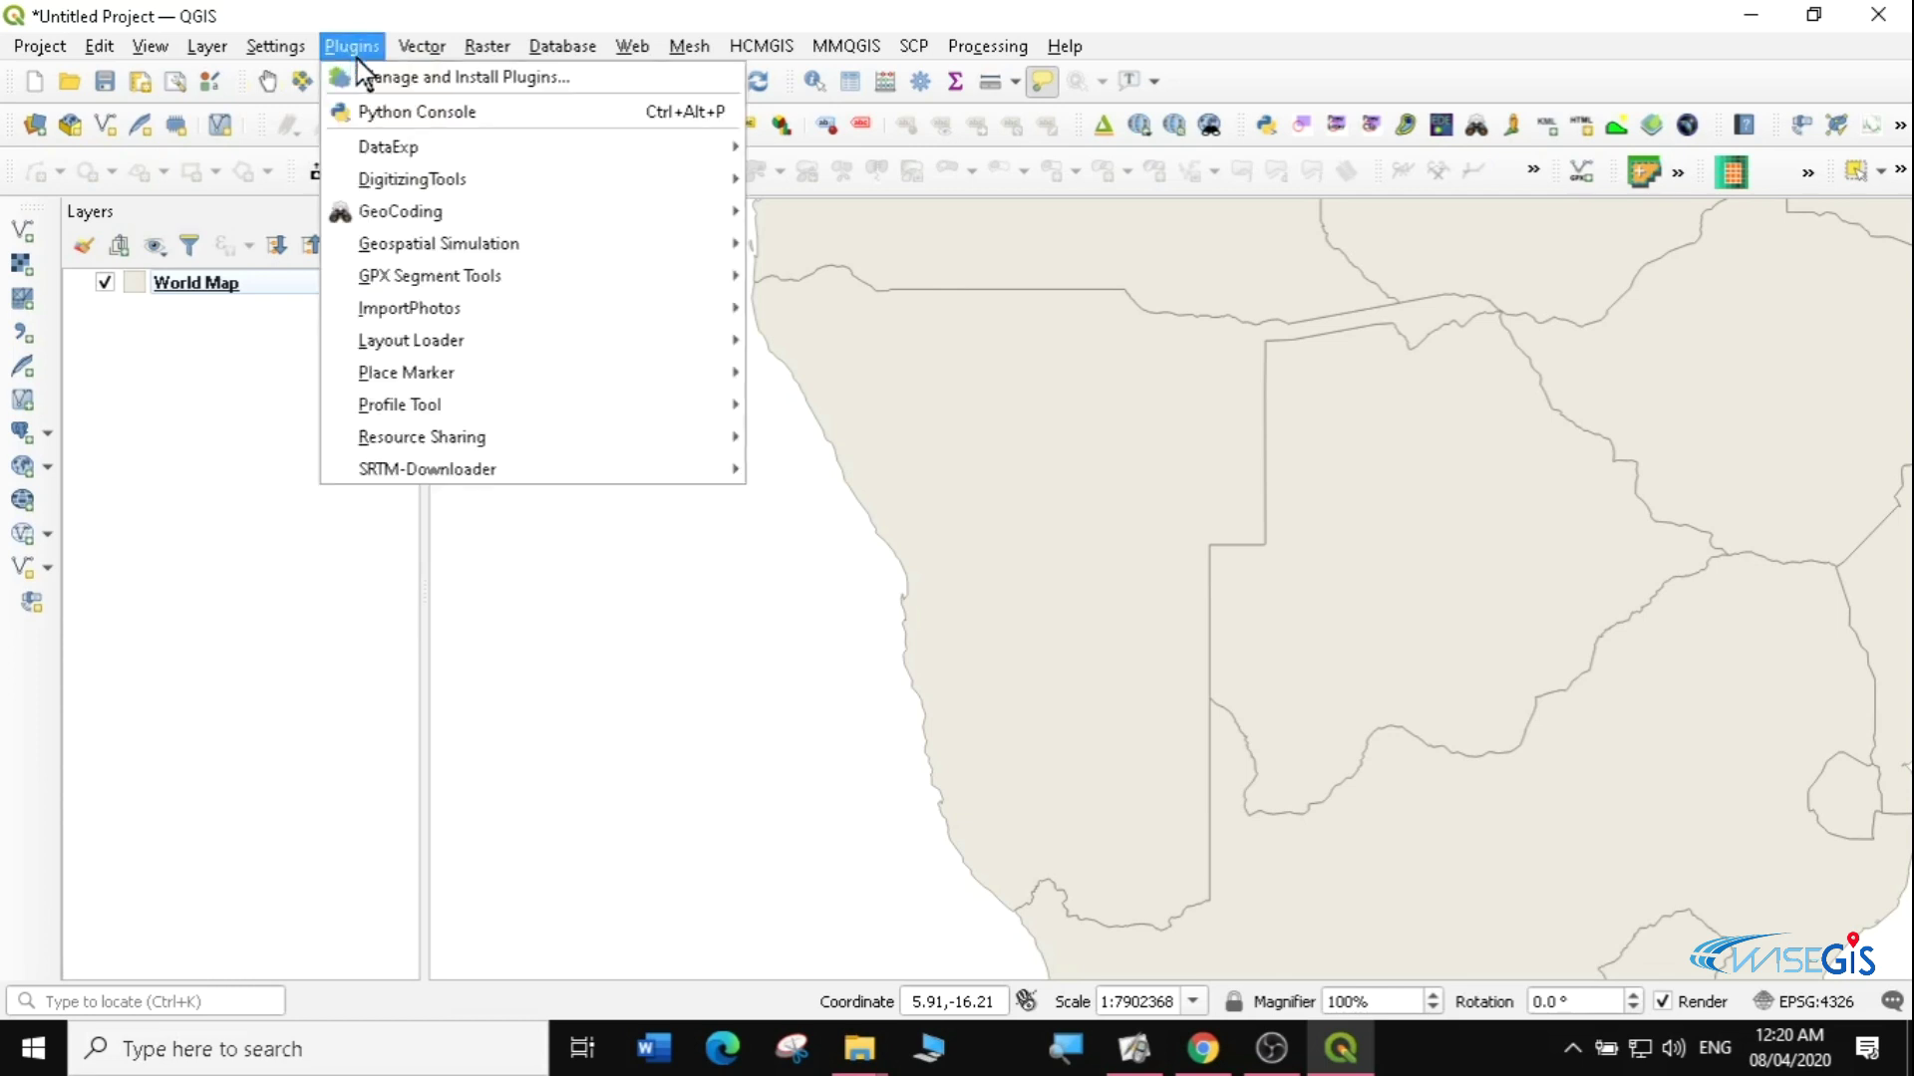
pyautogui.click(389, 76)
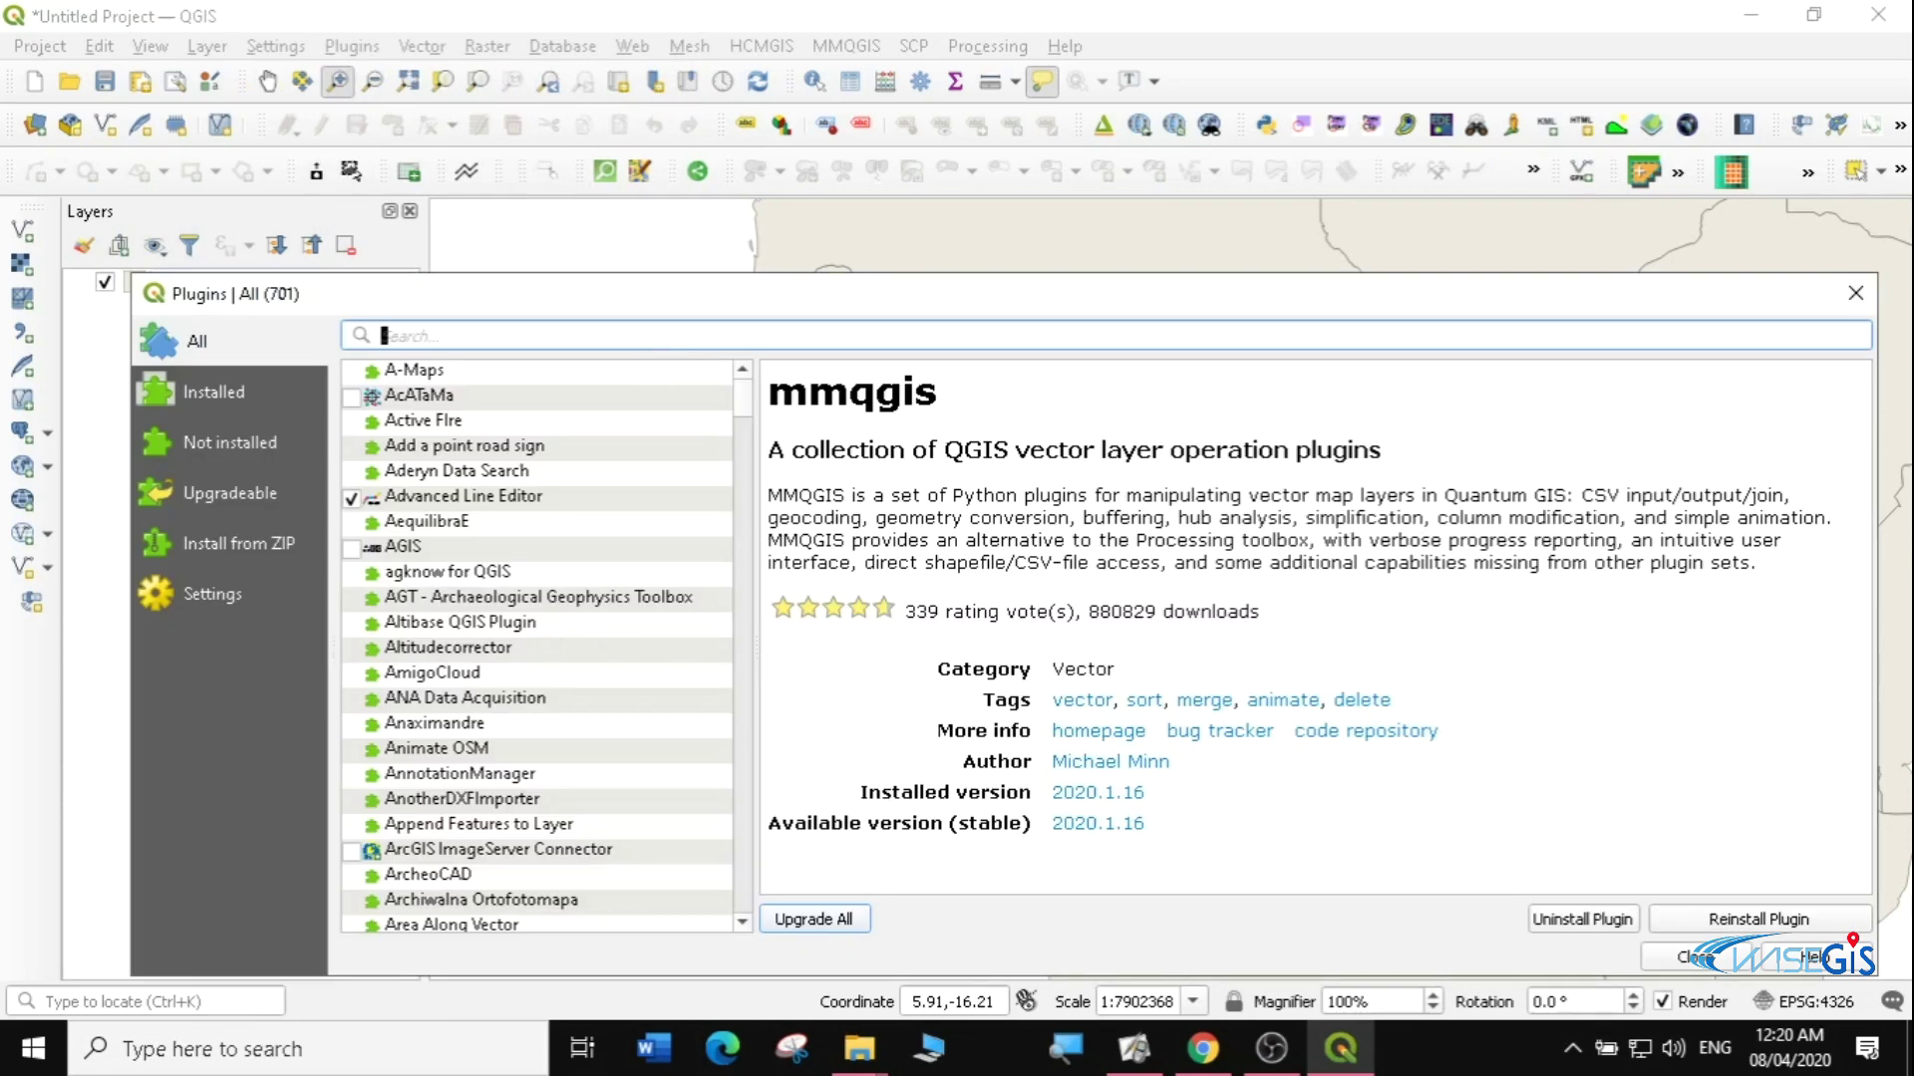
pyautogui.write('mm')
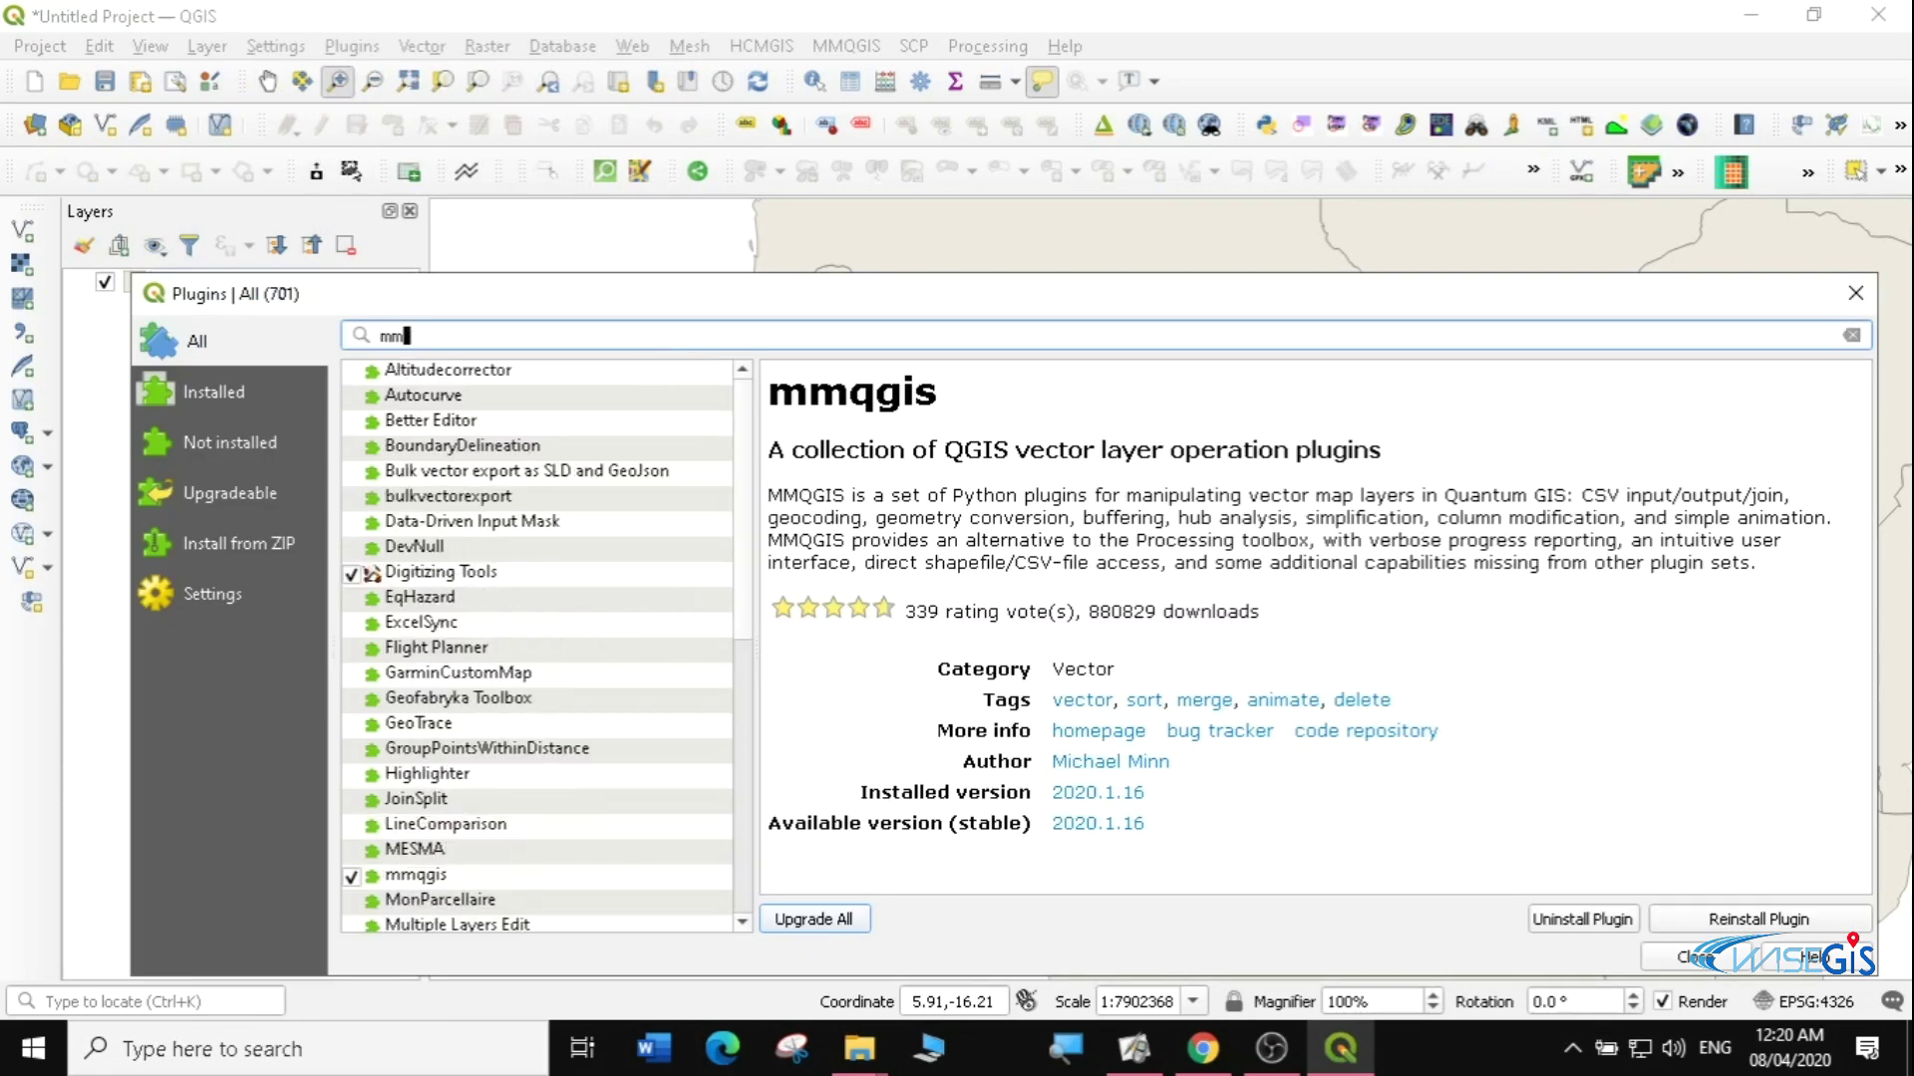
pyautogui.write('qgis')
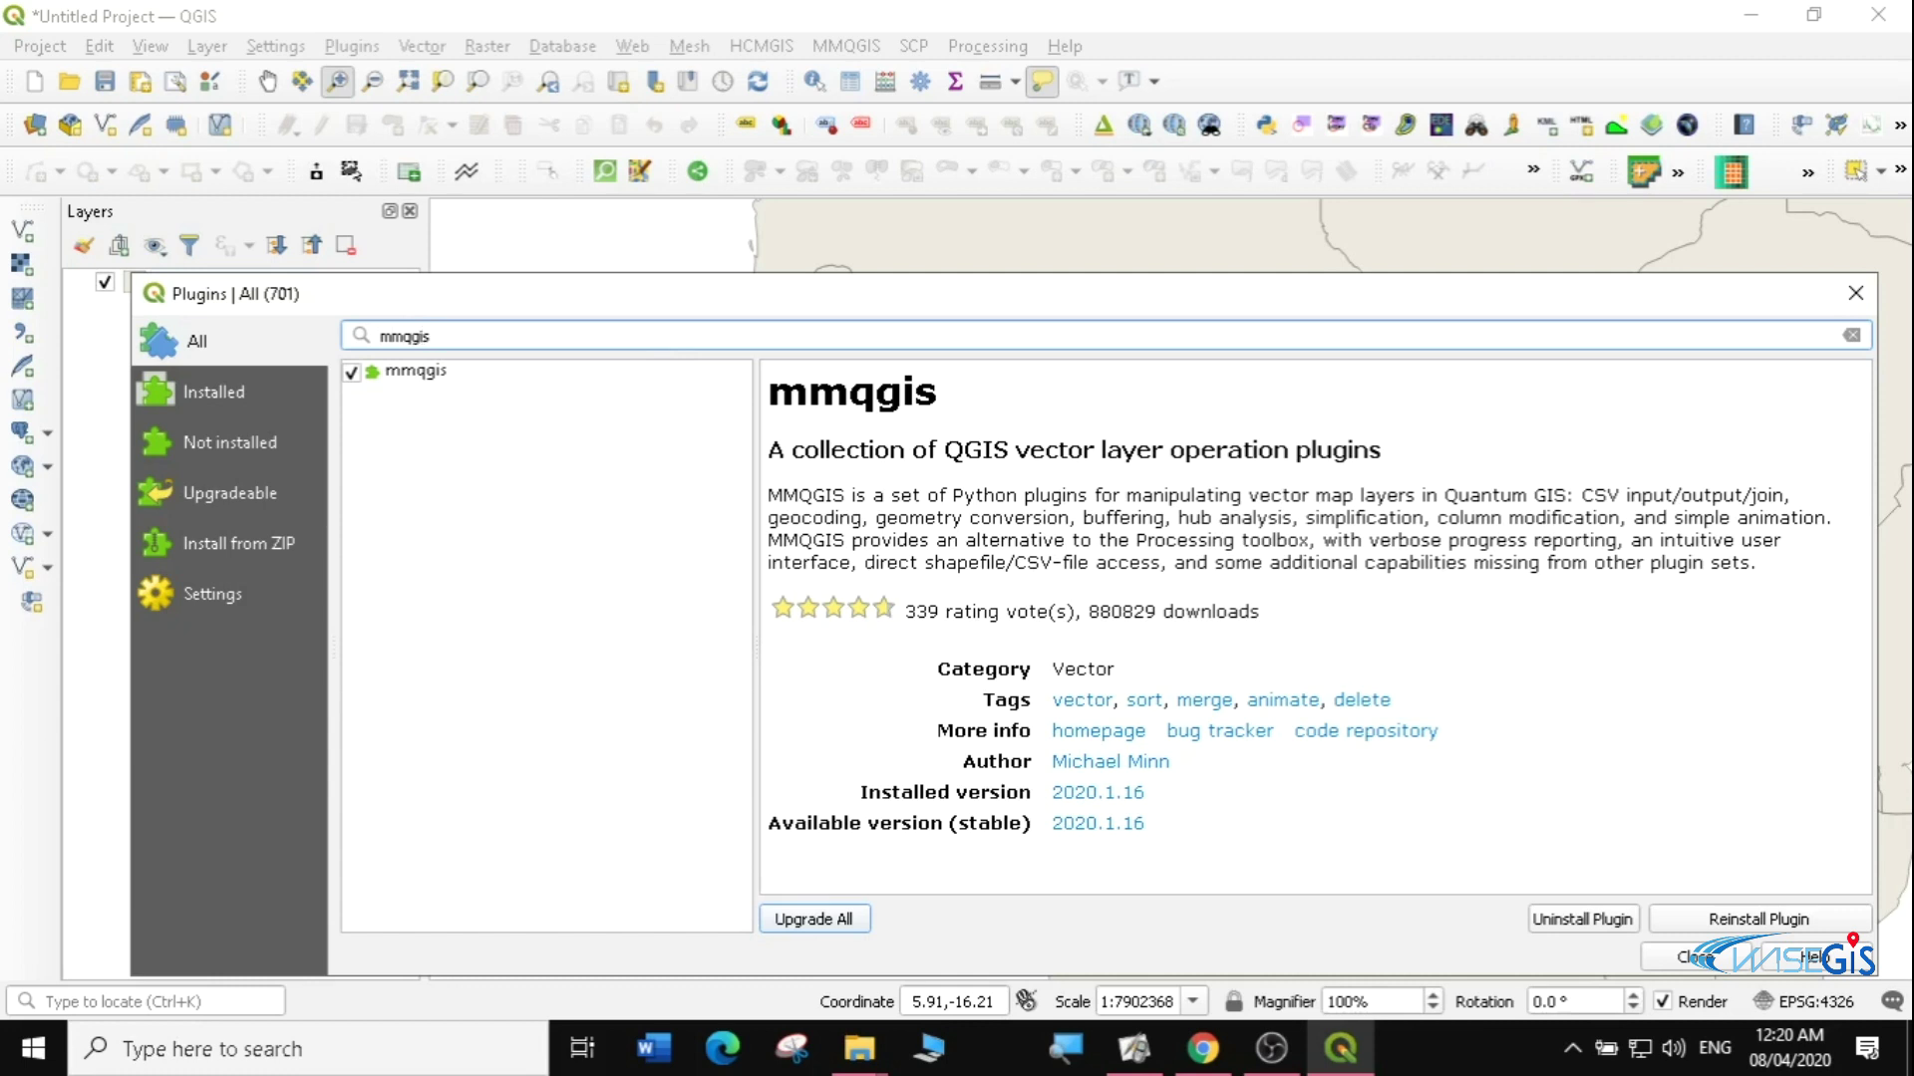
pyautogui.click(427, 374)
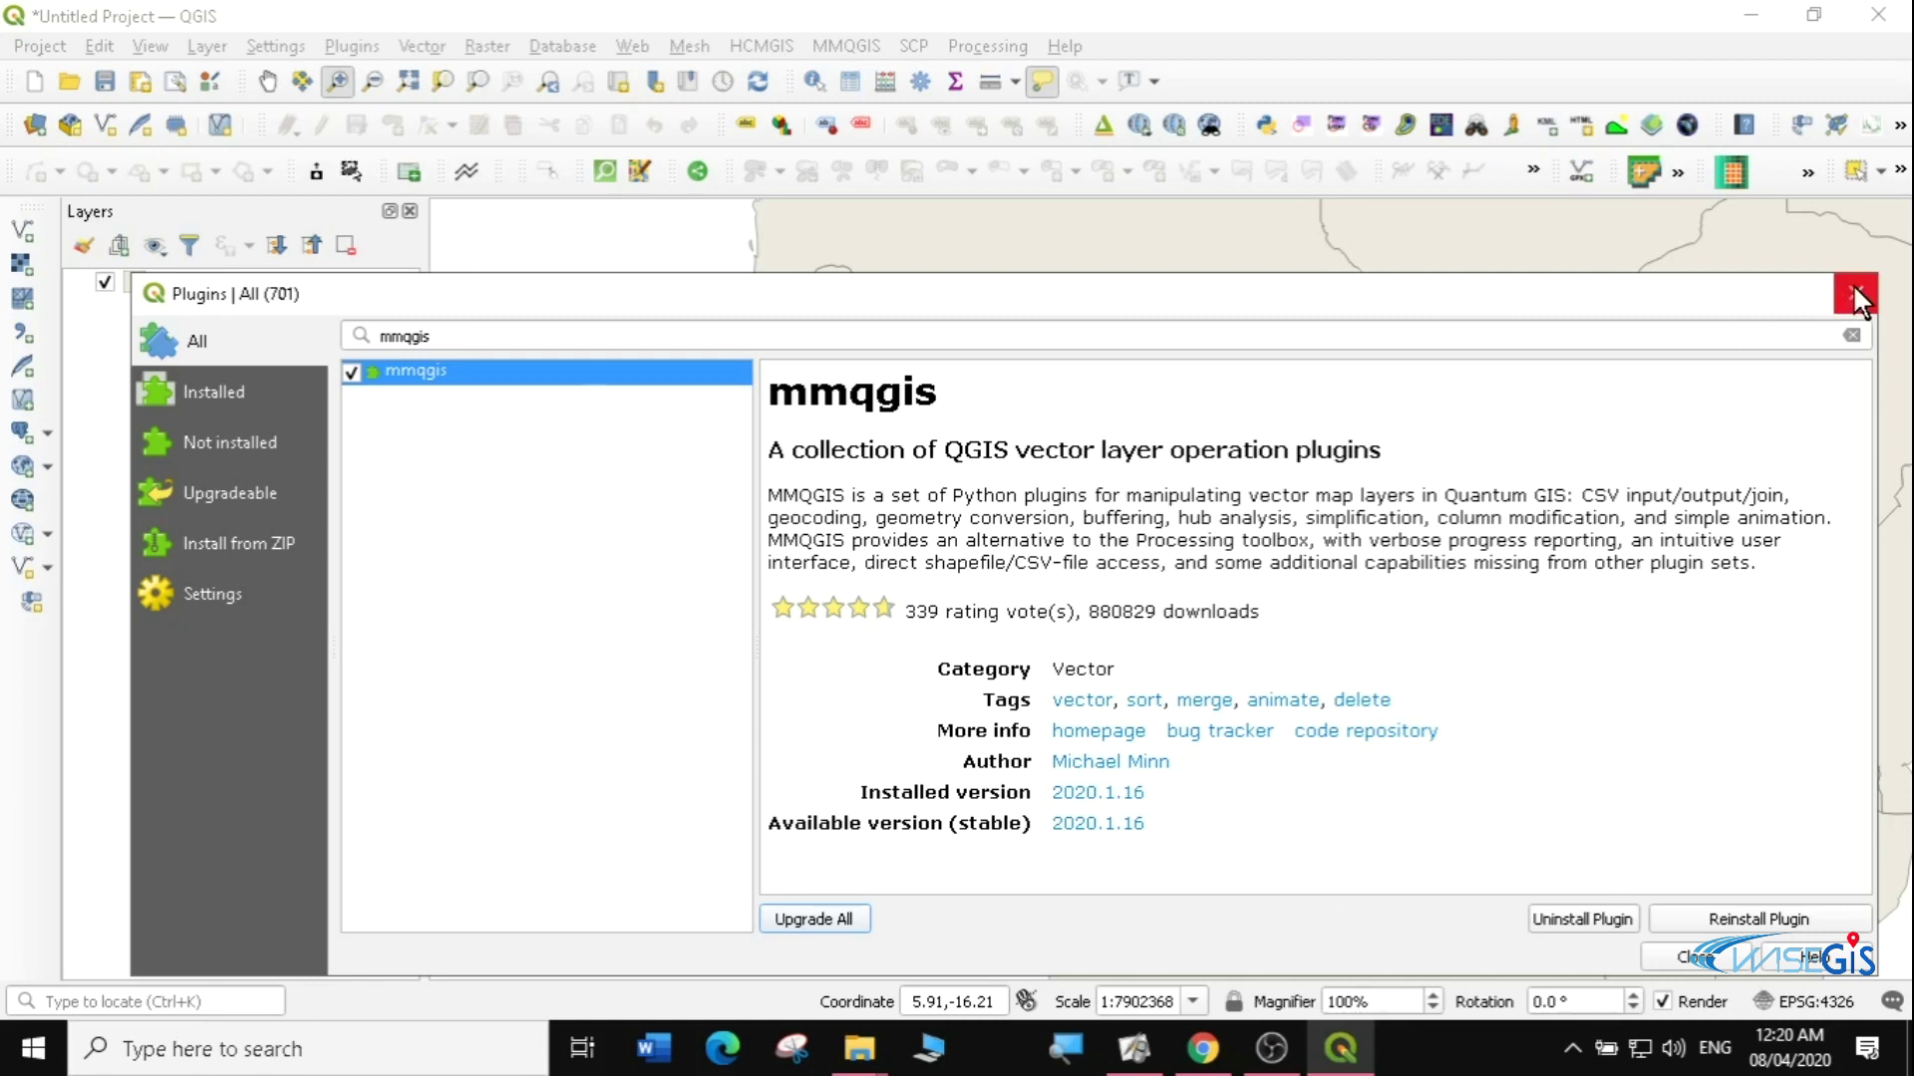
pyautogui.click(1702, 957)
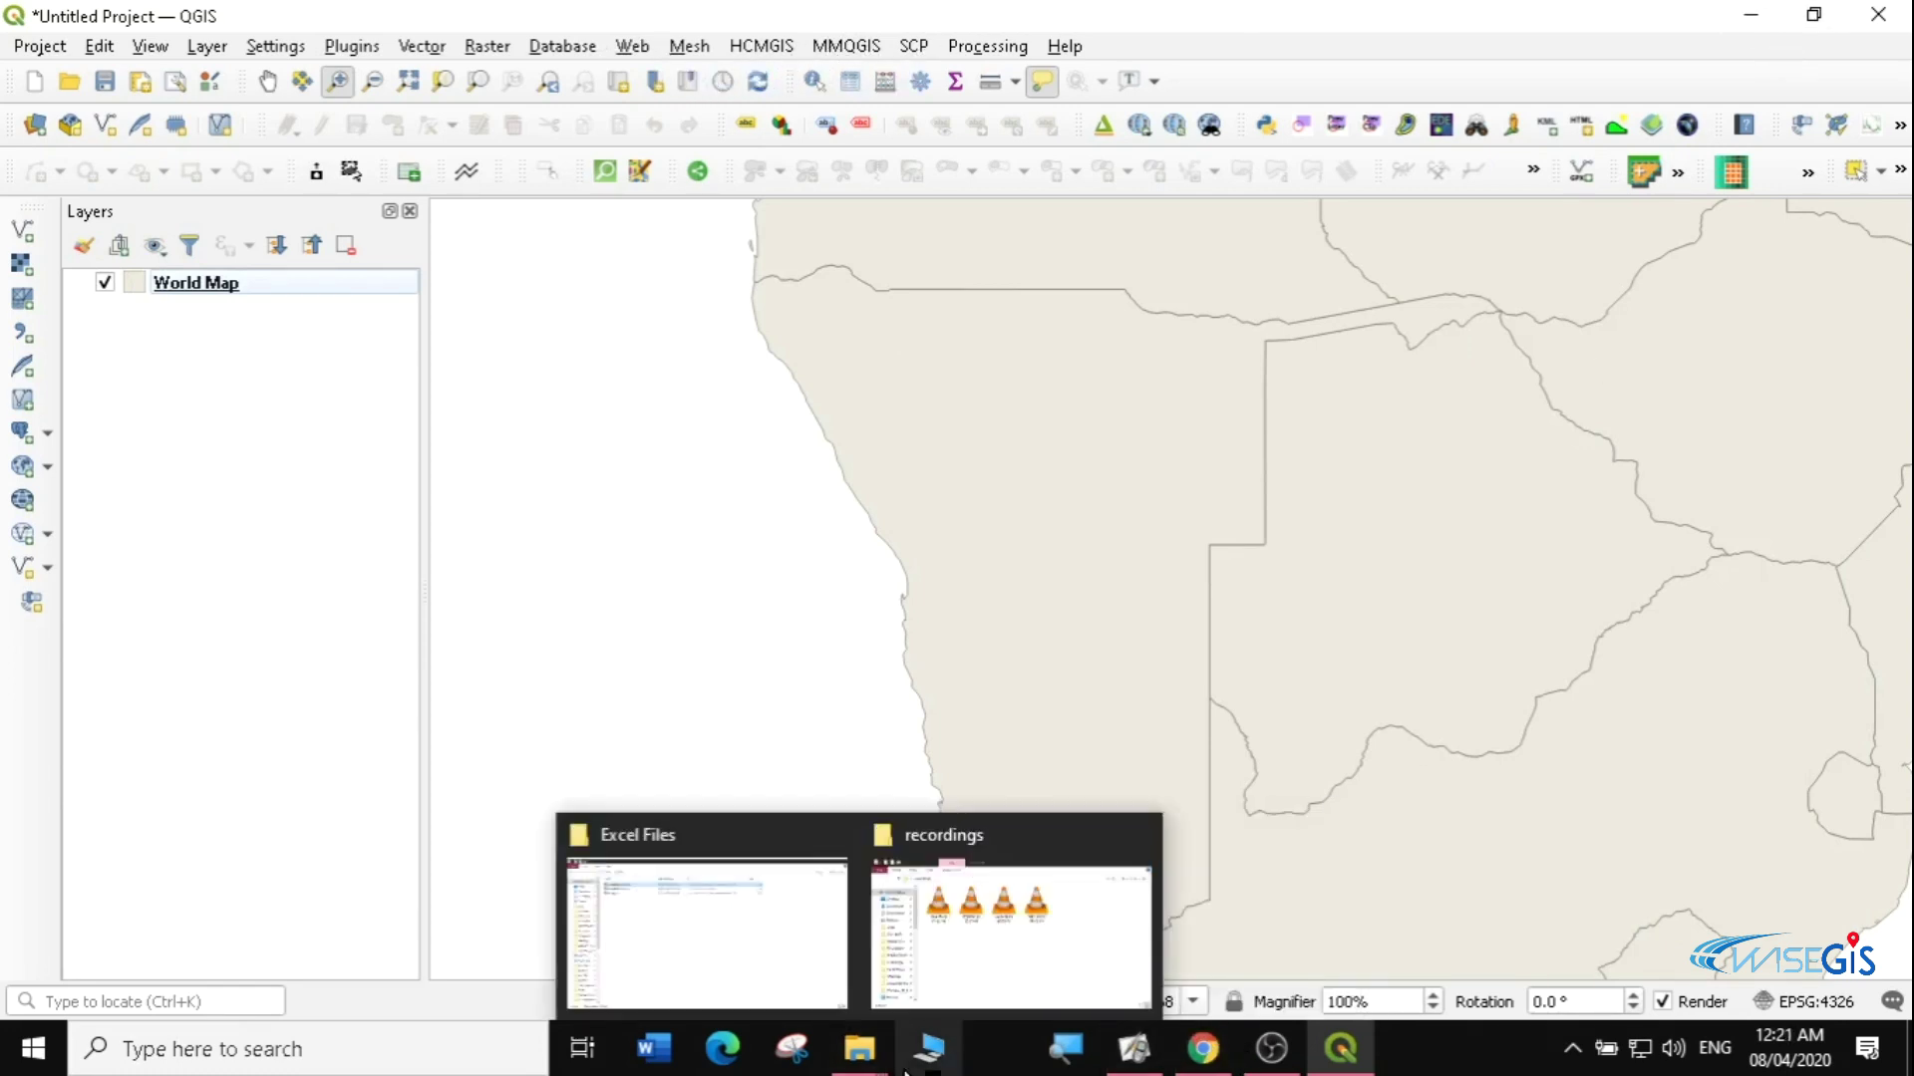
pyautogui.moveTo(852, 1057)
pyautogui.click(769, 942)
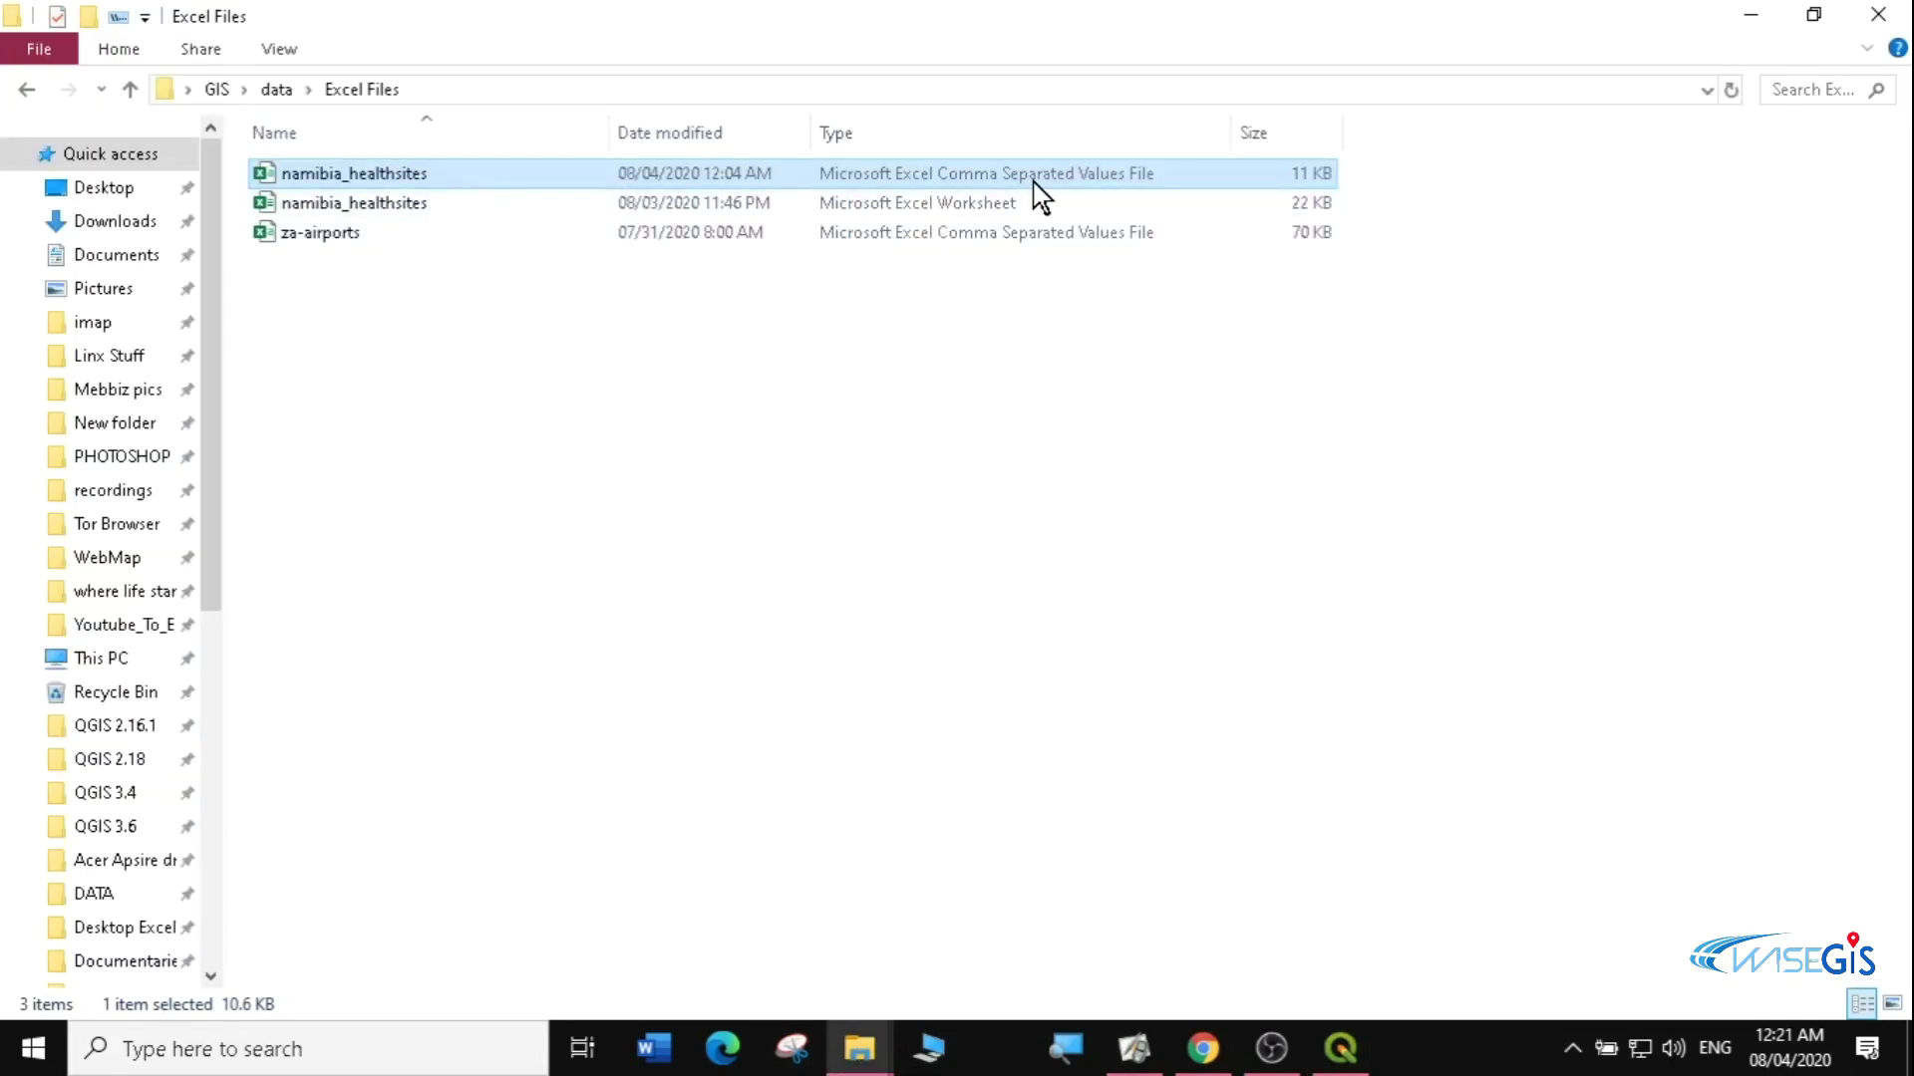
pyautogui.click(1754, 16)
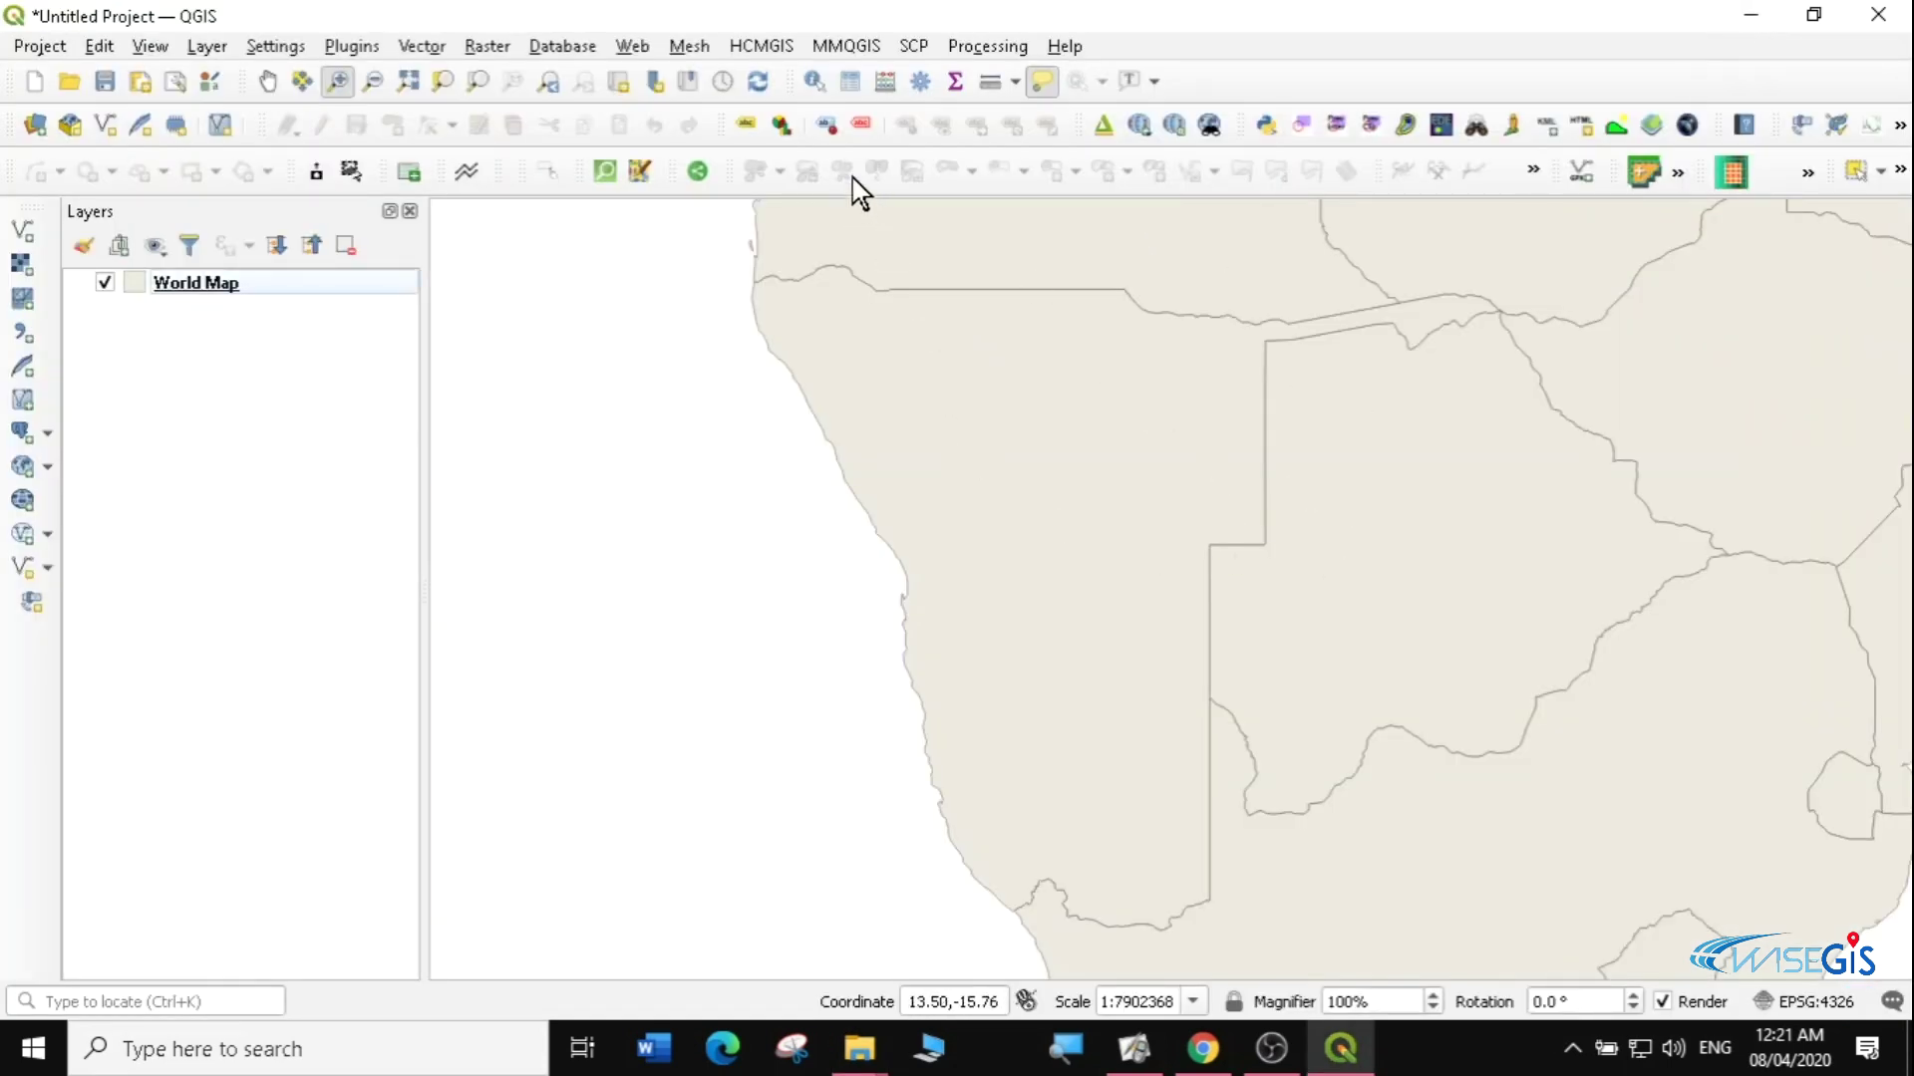
# - Show the MMQGIS Import / Export submenu with Geometry Import from CSV File
pyautogui.click(843, 50)
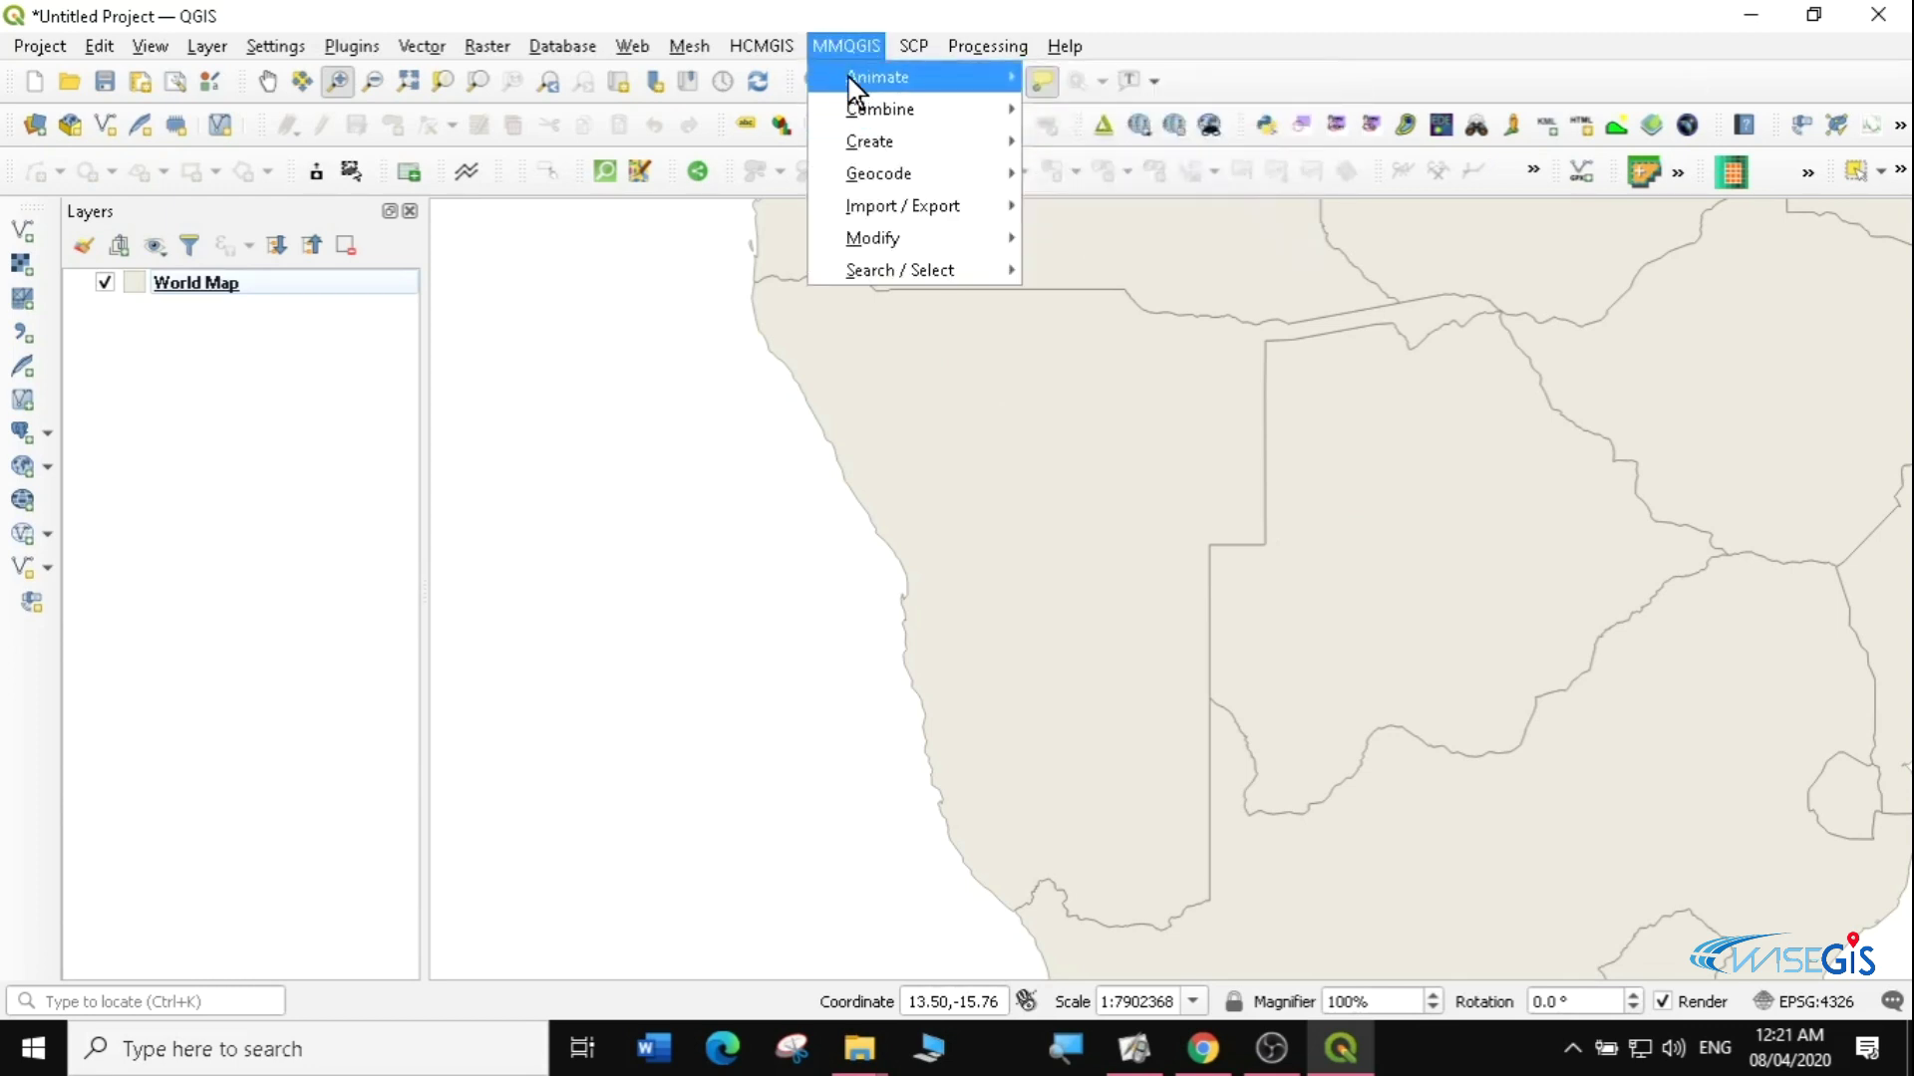
pyautogui.moveTo(887, 84)
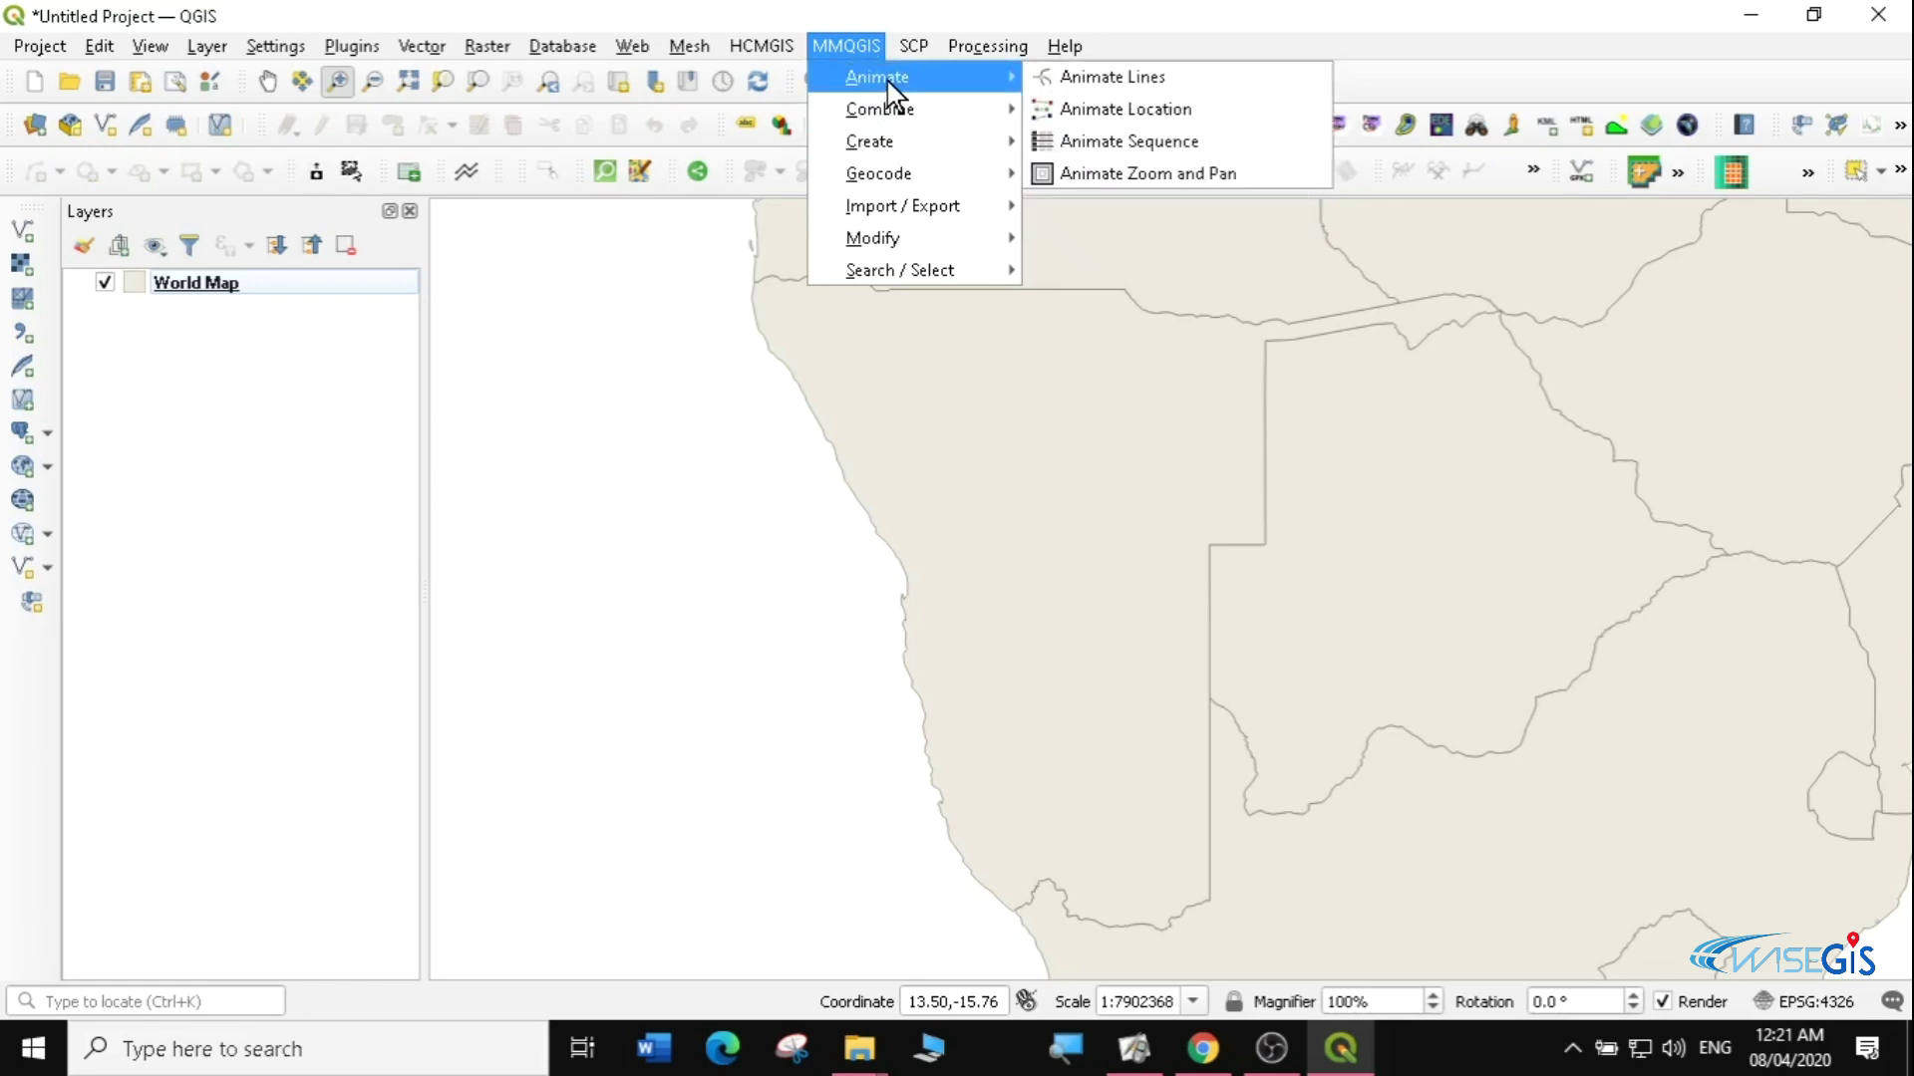
pyautogui.moveTo(901, 183)
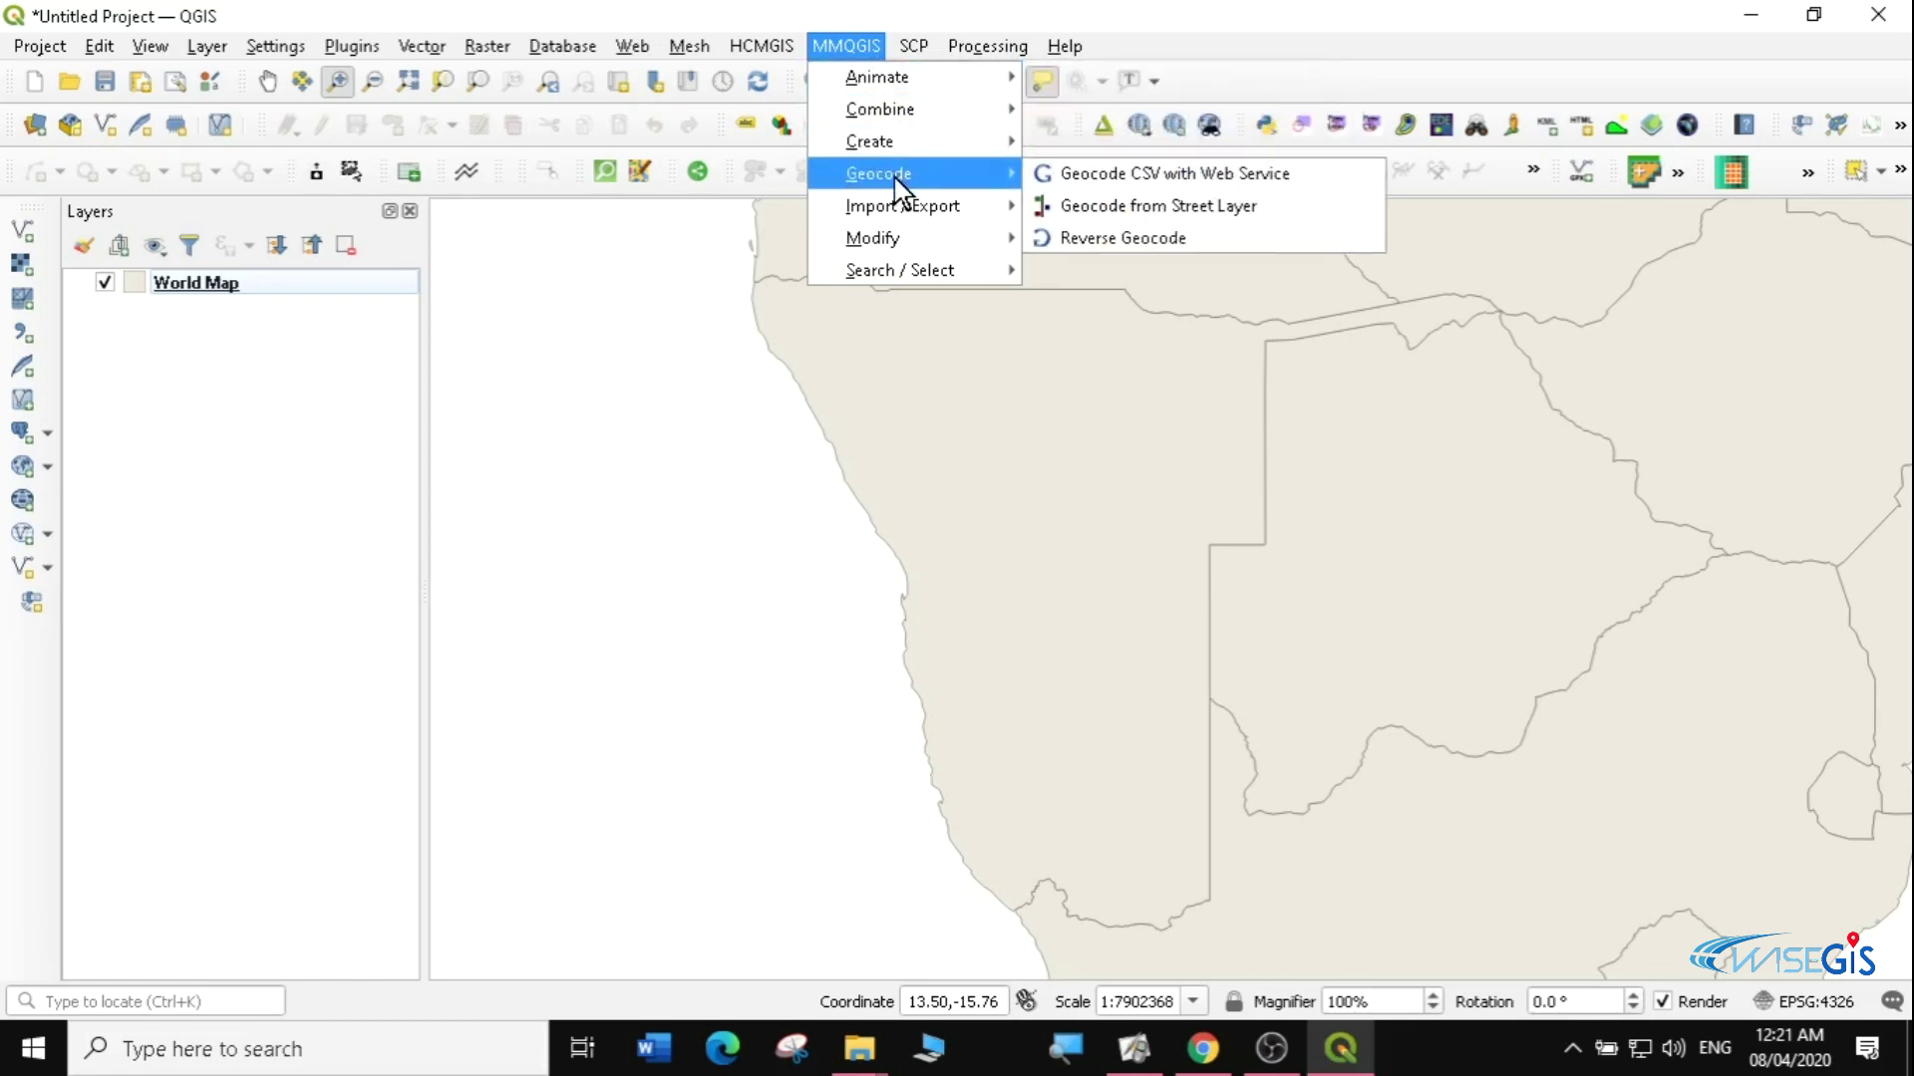
pyautogui.moveTo(902, 218)
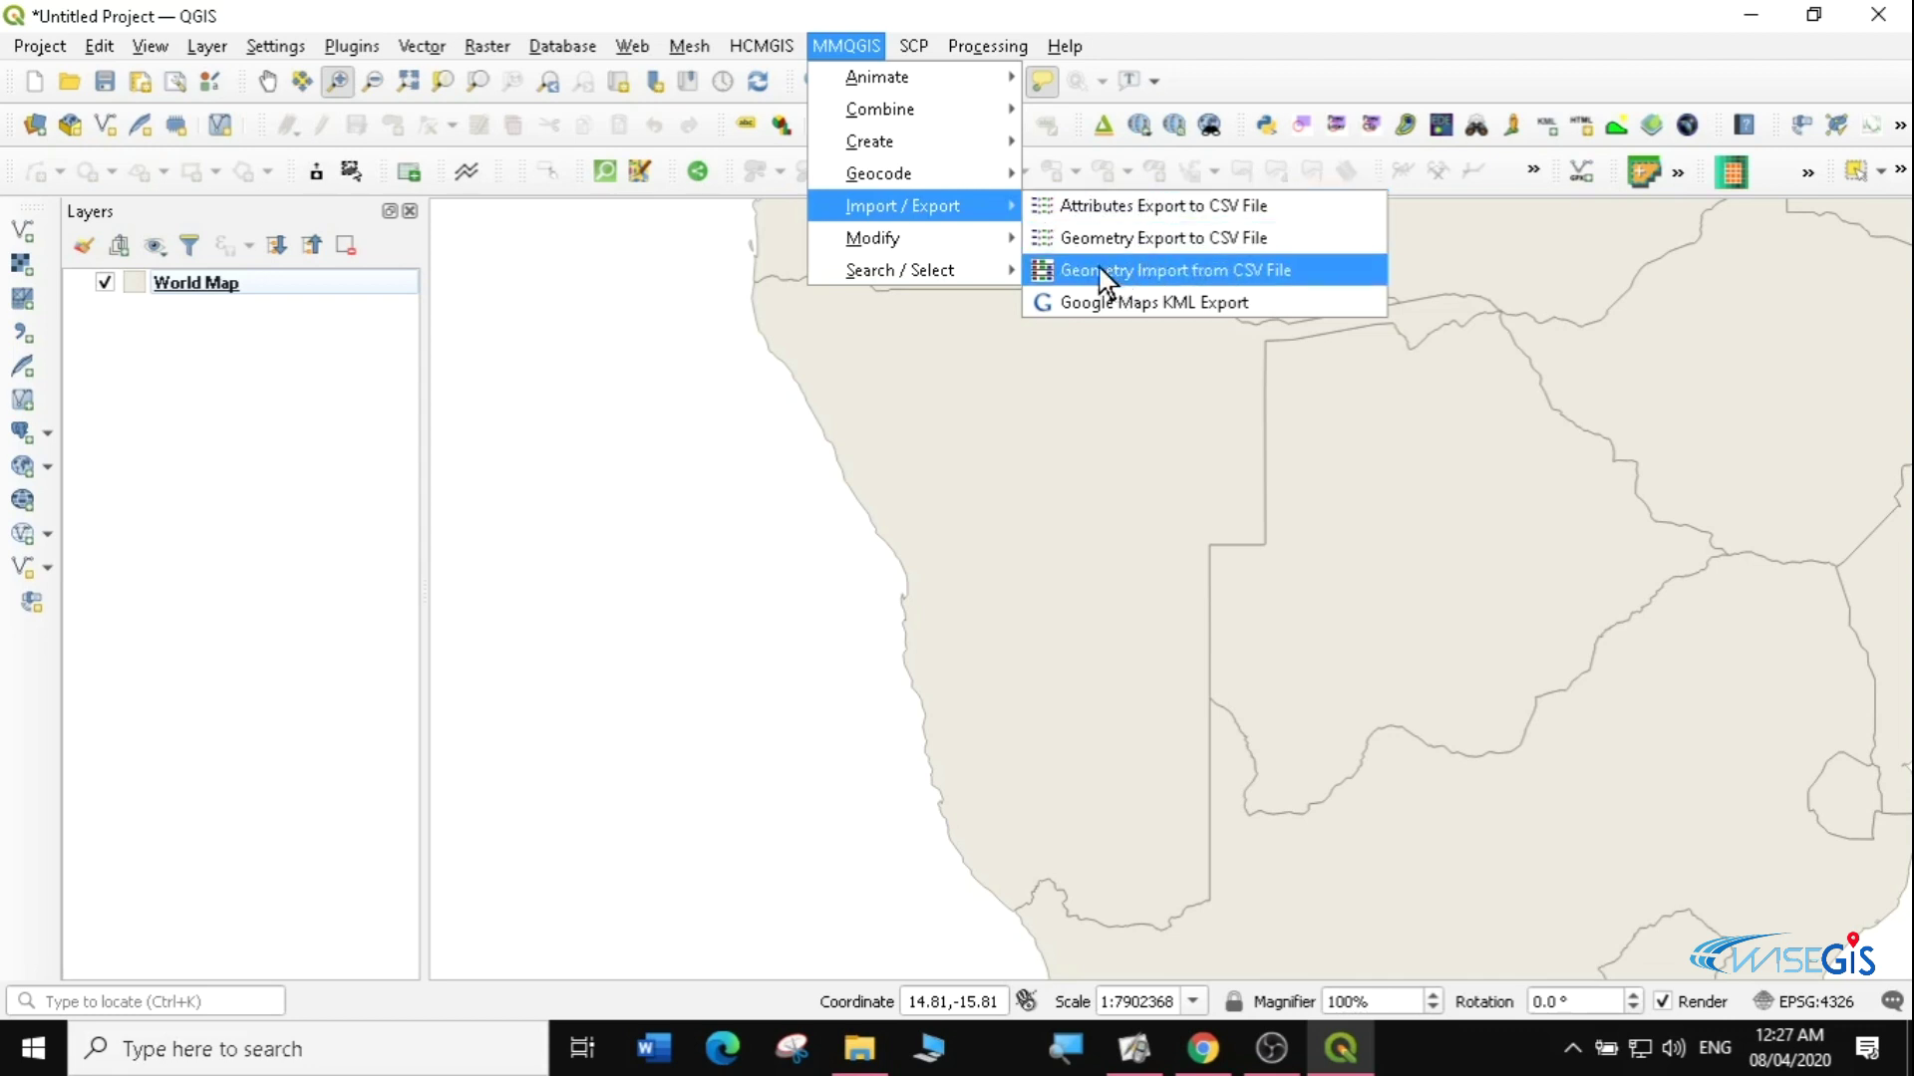
# - Start Geometry Import from CSV File with namibia_healthsites.csv as the input
pyautogui.click(1218, 279)
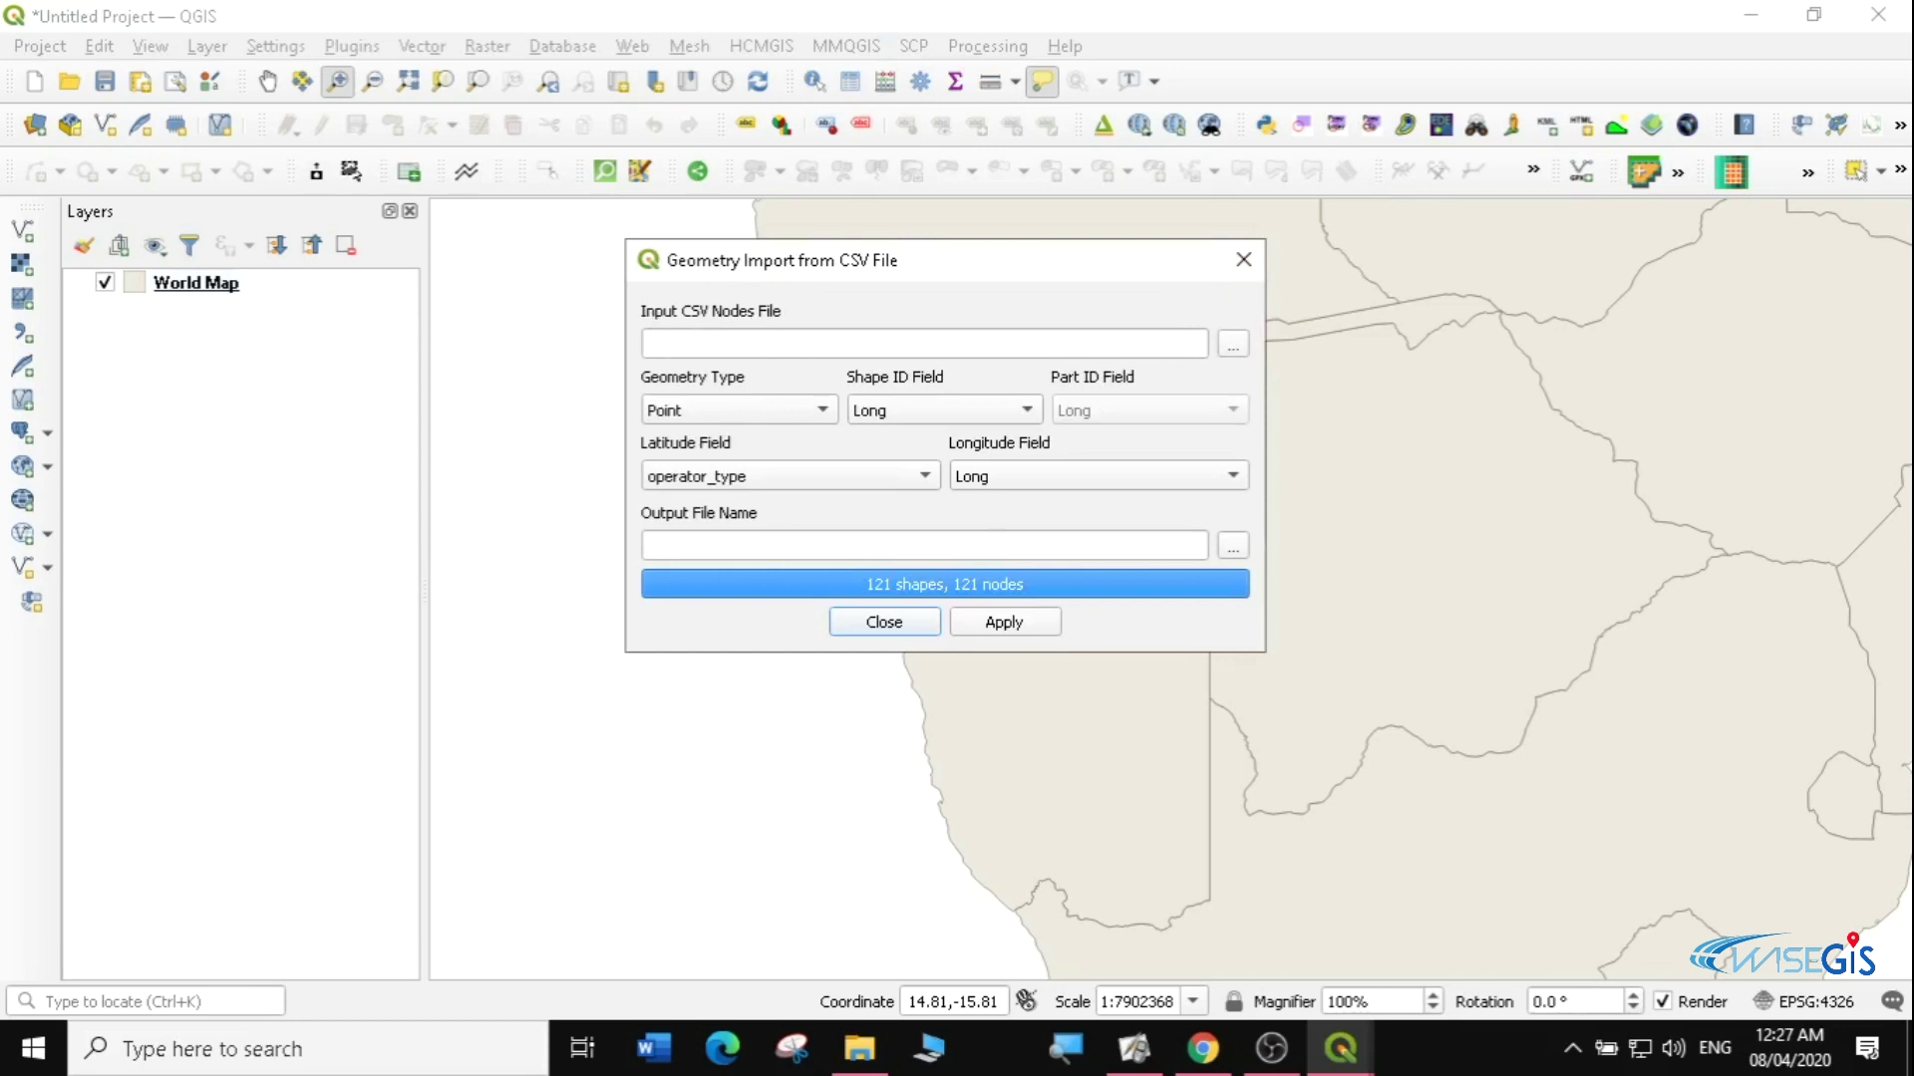
pyautogui.click(1226, 347)
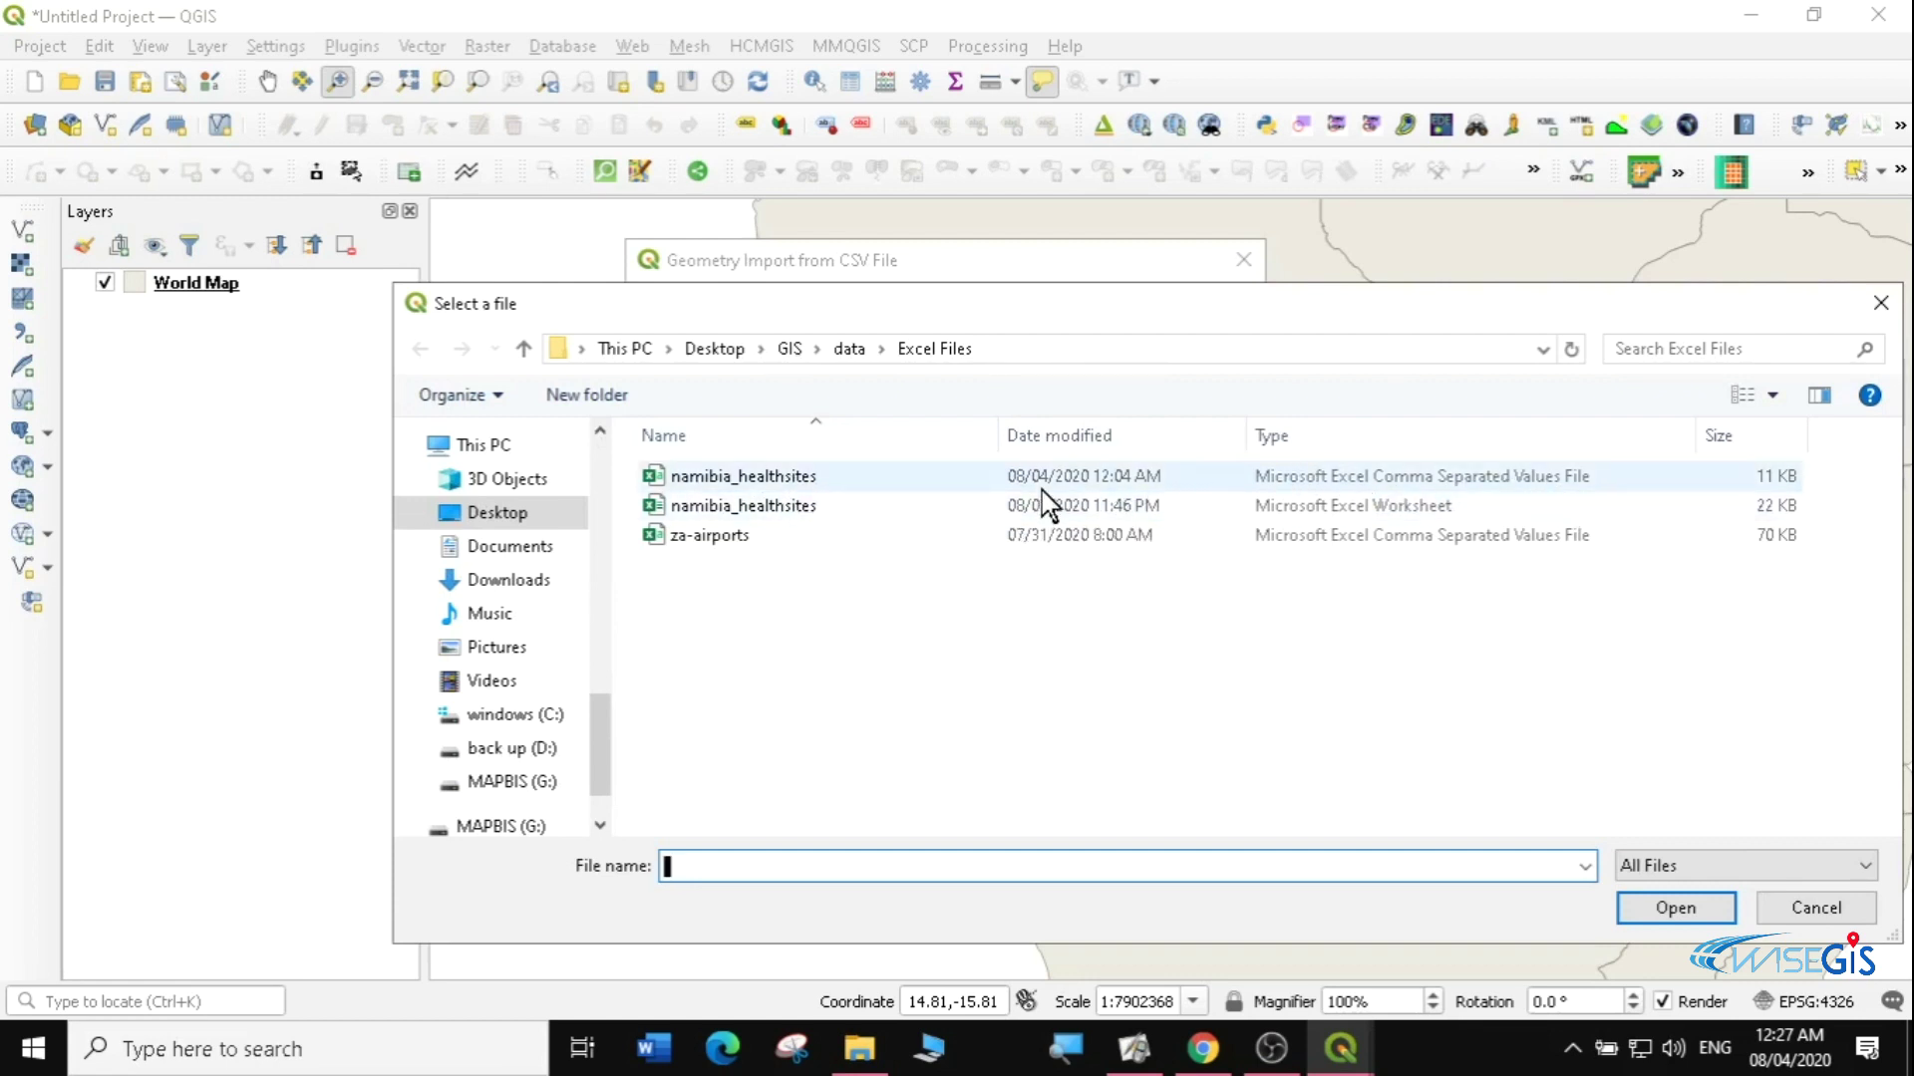
pyautogui.click(818, 479)
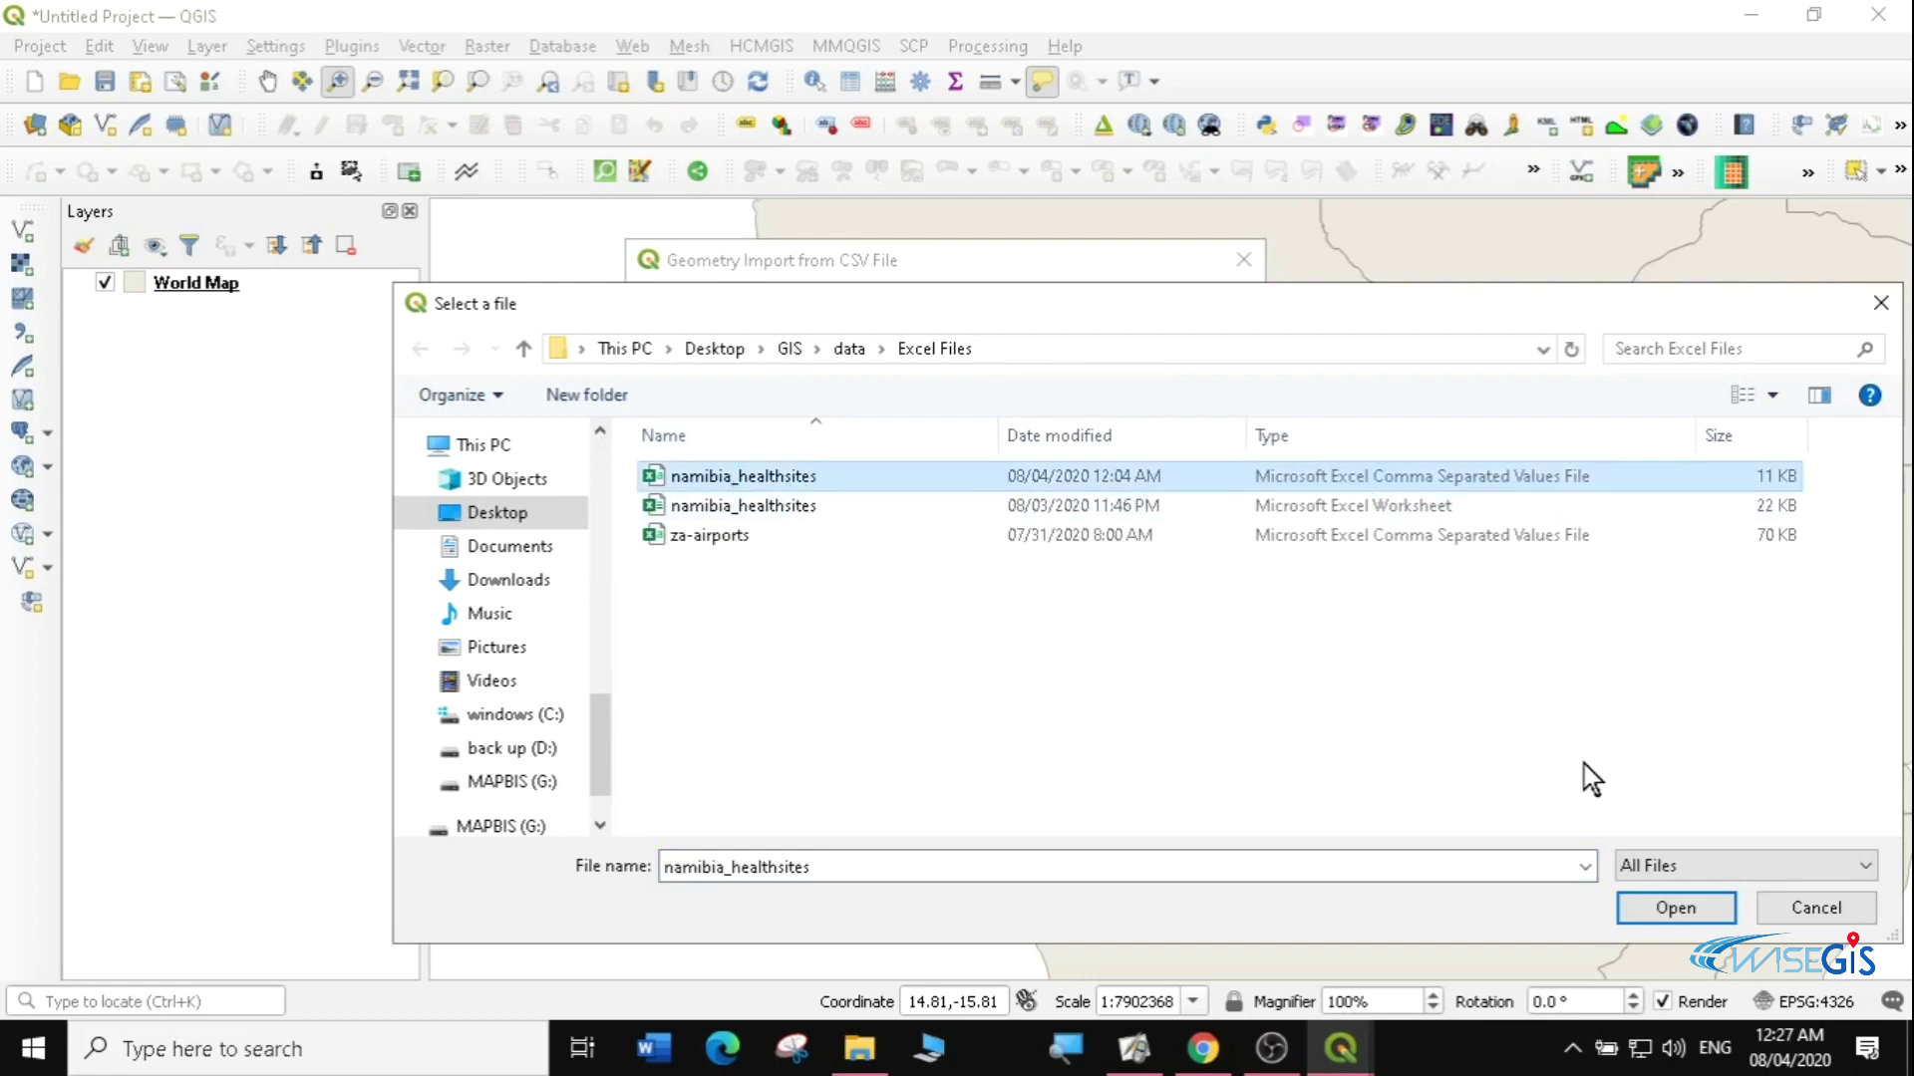
pyautogui.click(1676, 907)
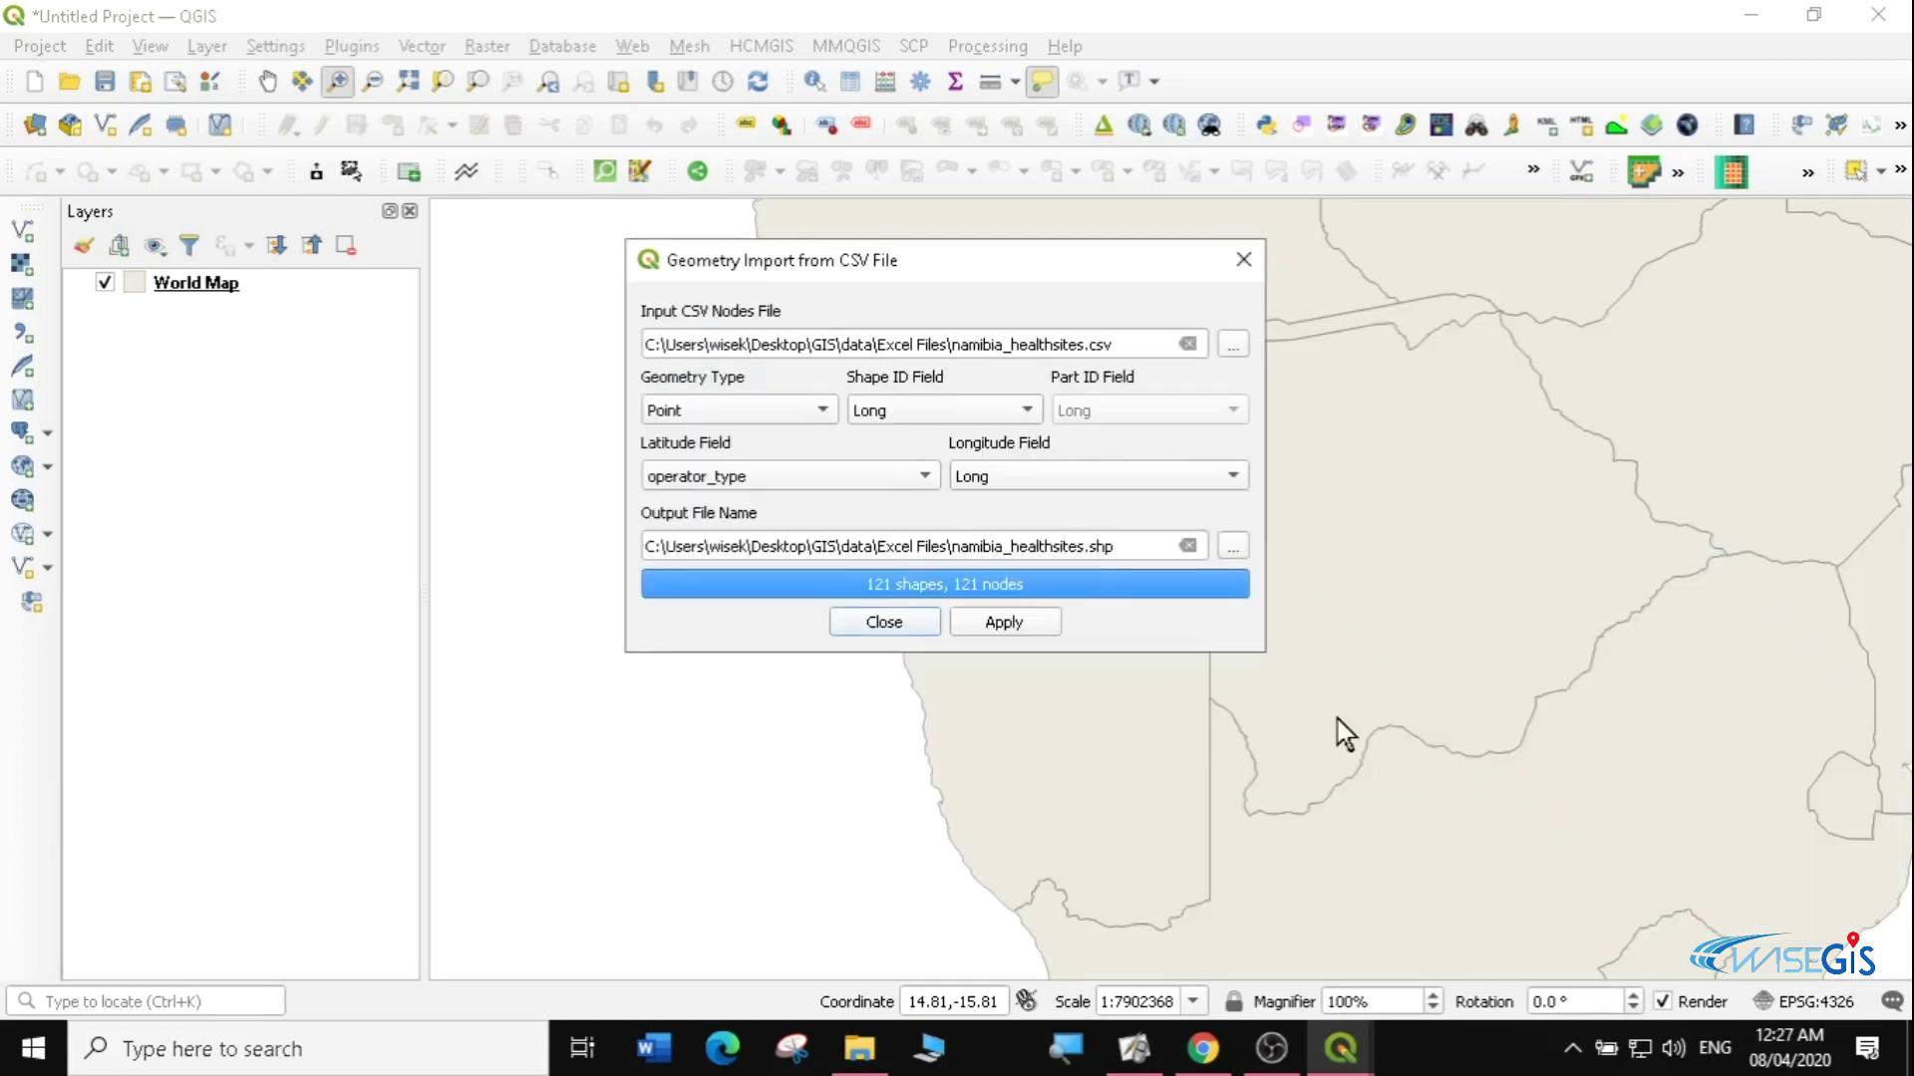
# - Keep Point geometry and set the Latitude field to Lat and the Longitude field to Long
pyautogui.click(823, 411)
pyautogui.click(823, 412)
pyautogui.click(924, 477)
pyautogui.click(700, 66)
pyautogui.click(1017, 475)
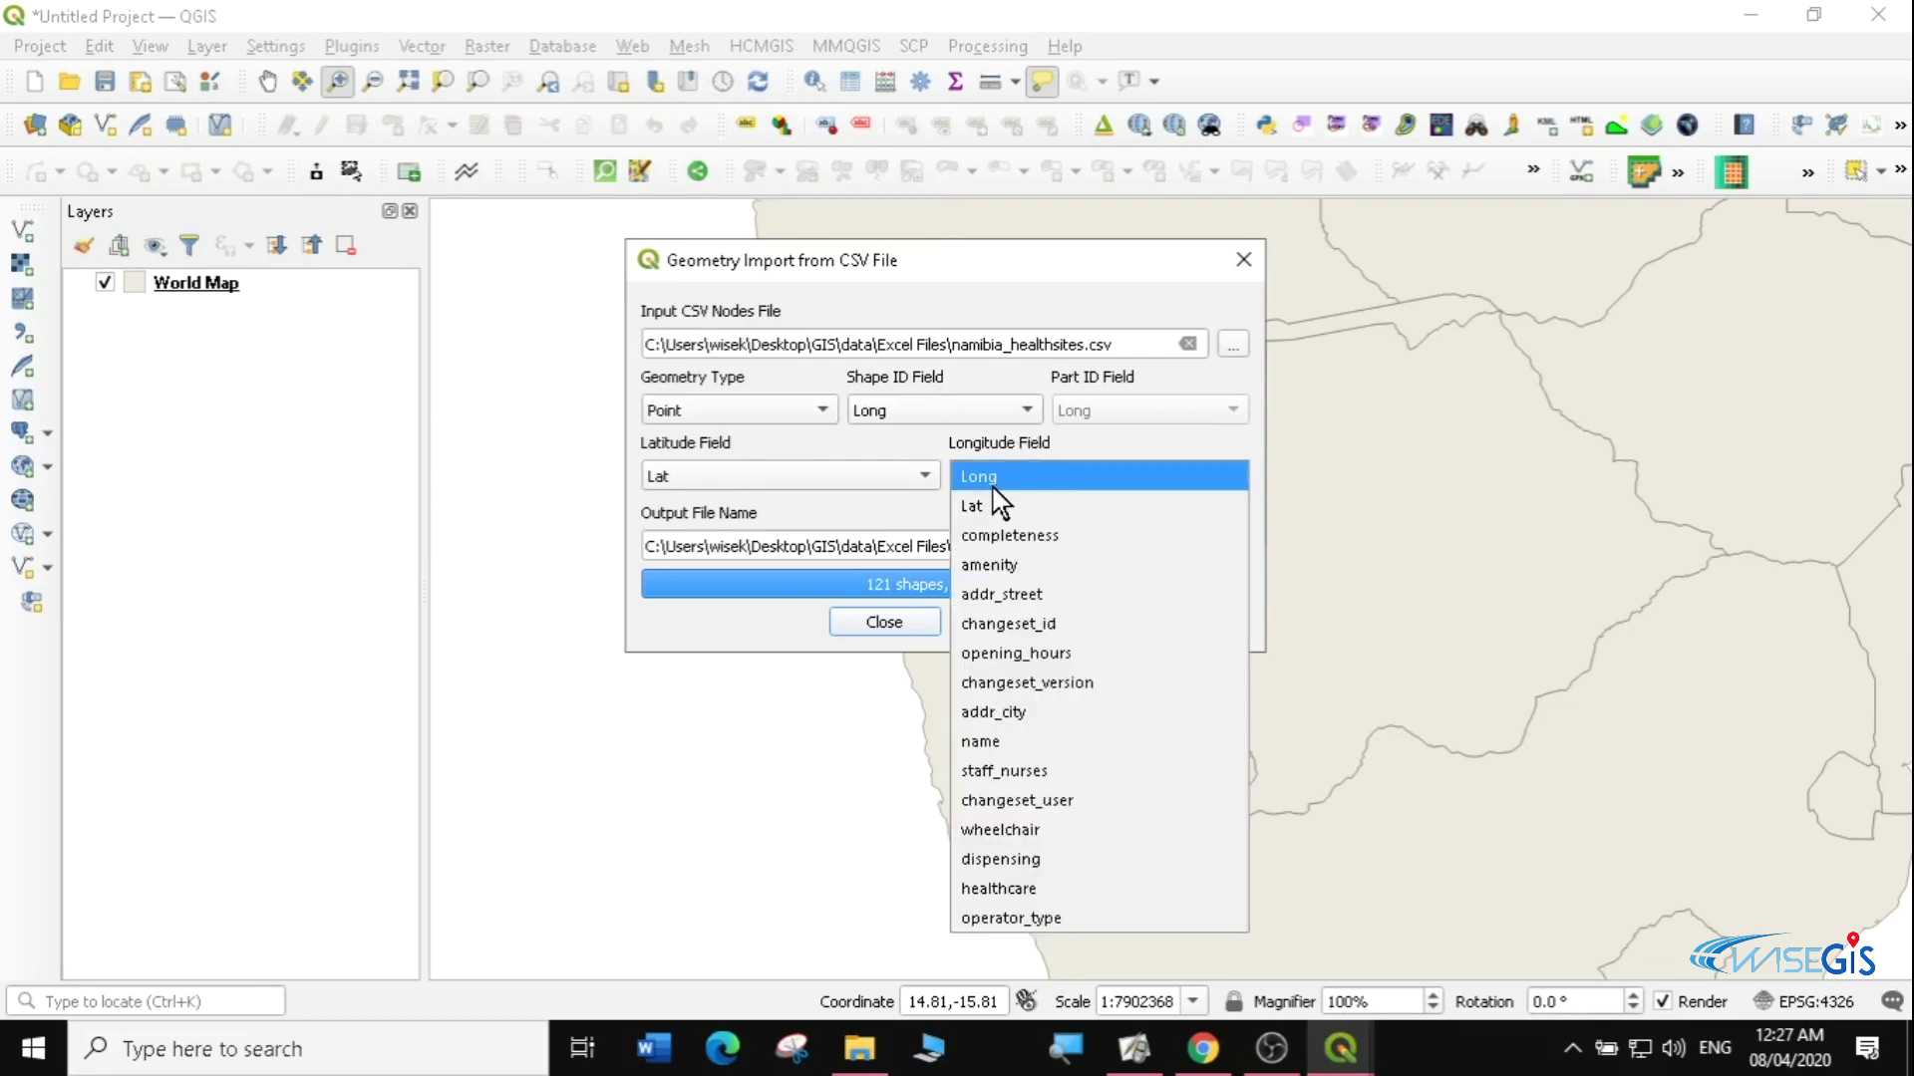
pyautogui.click(994, 479)
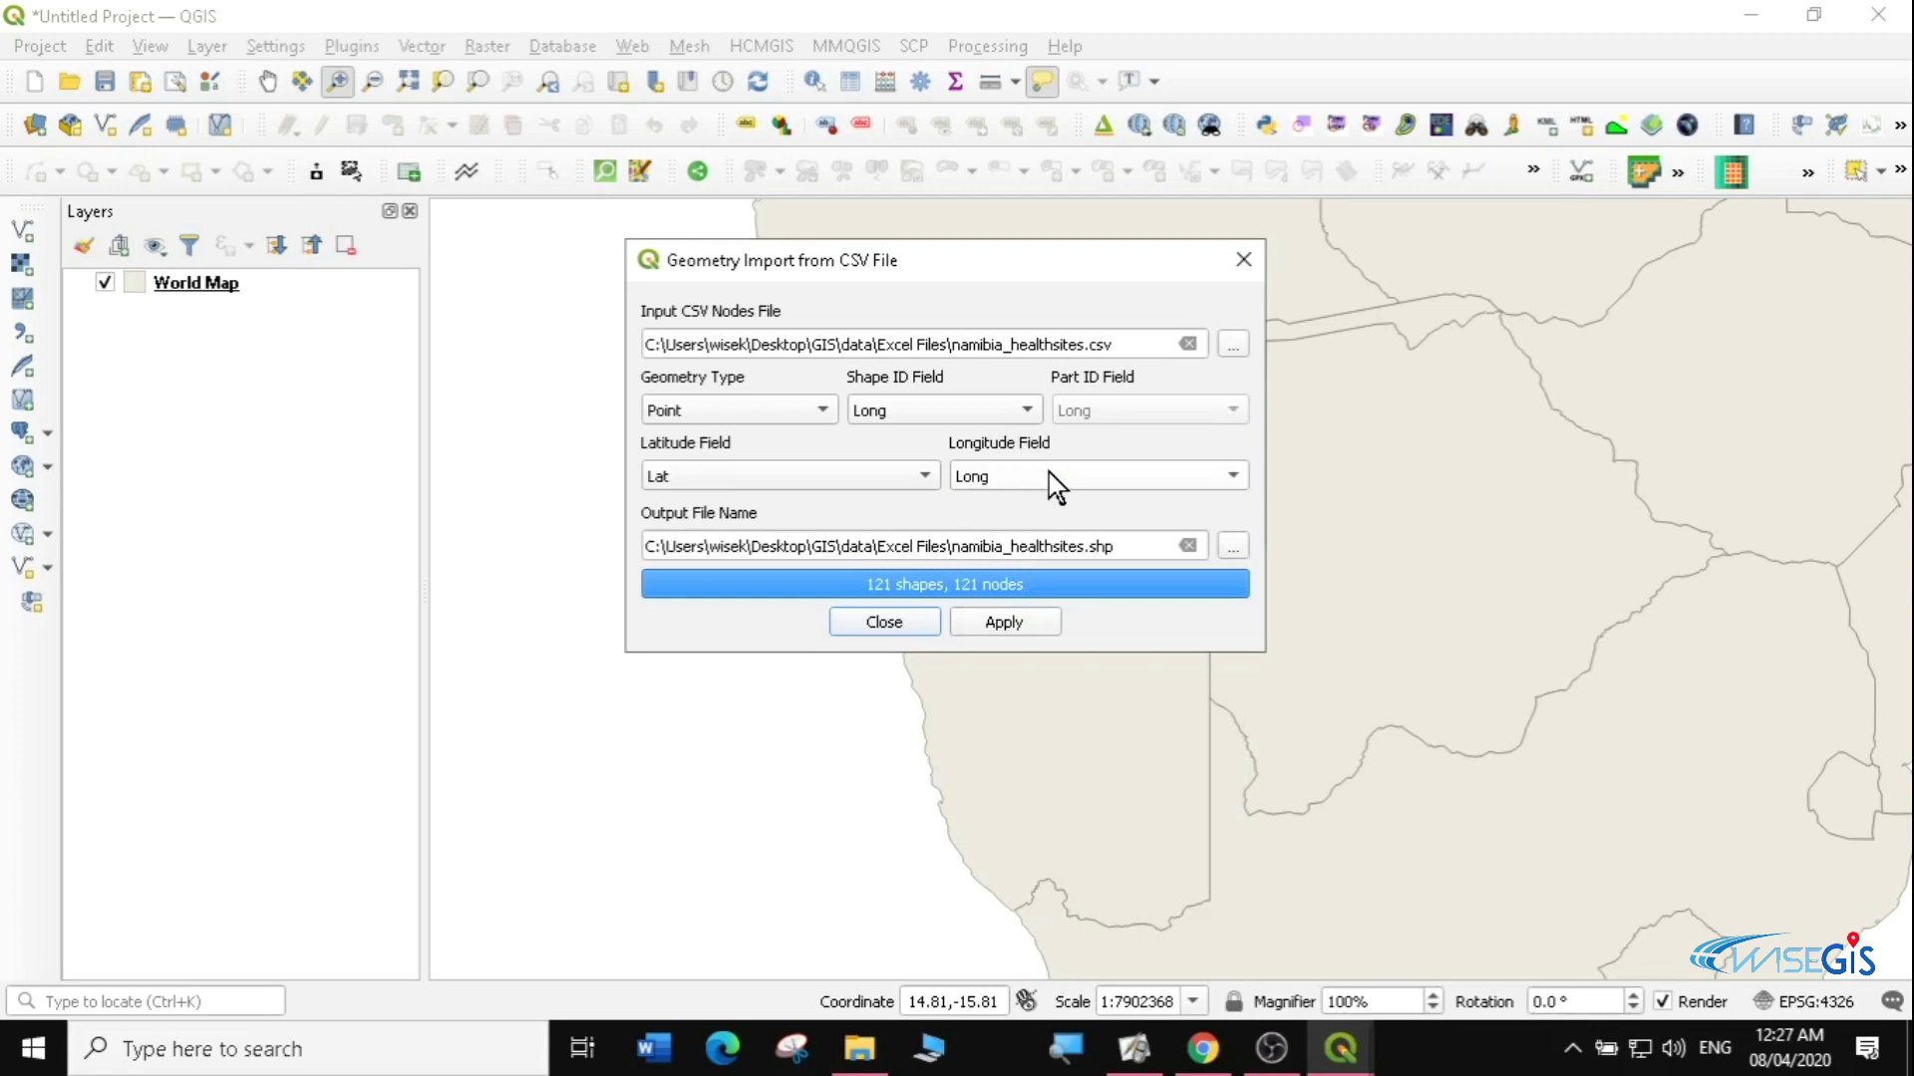
# - Save the output as 'health site 2' in the namibia data folder and run the import
pyautogui.click(1233, 547)
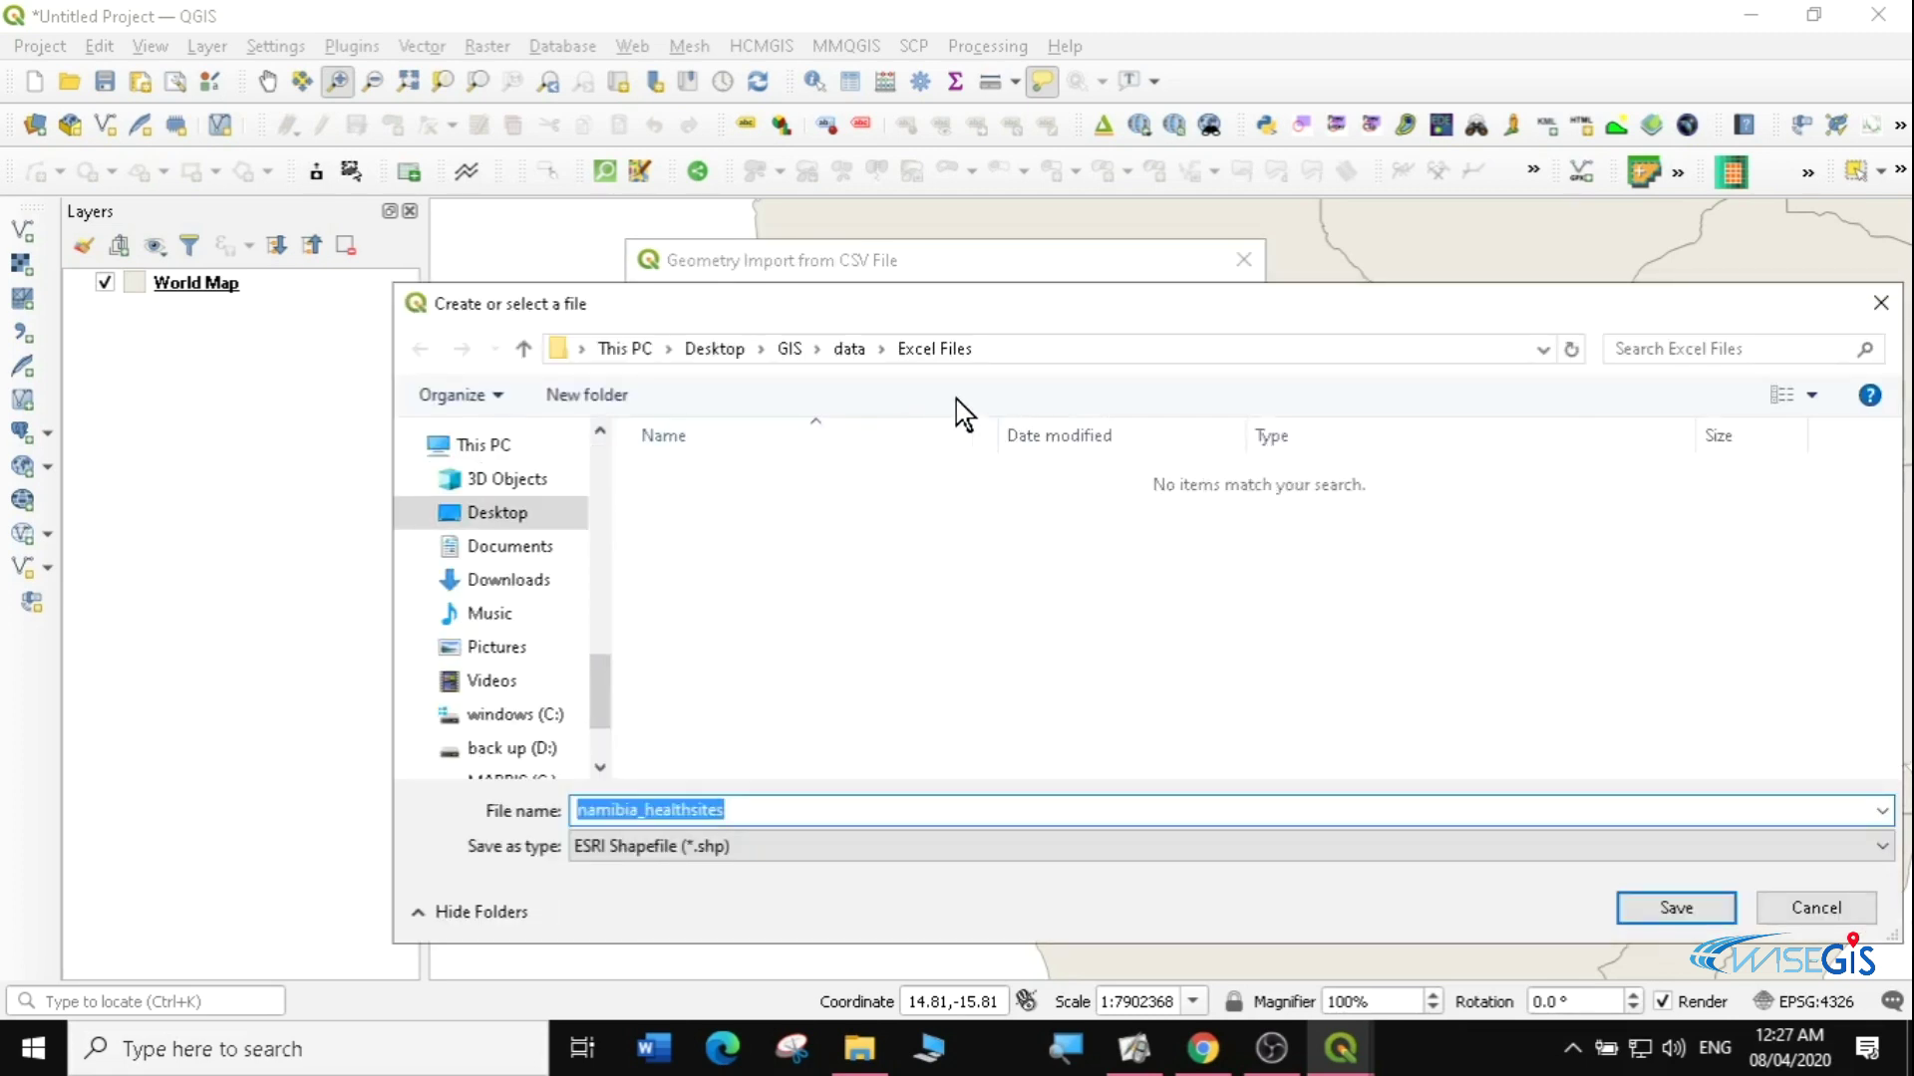
pyautogui.click(852, 351)
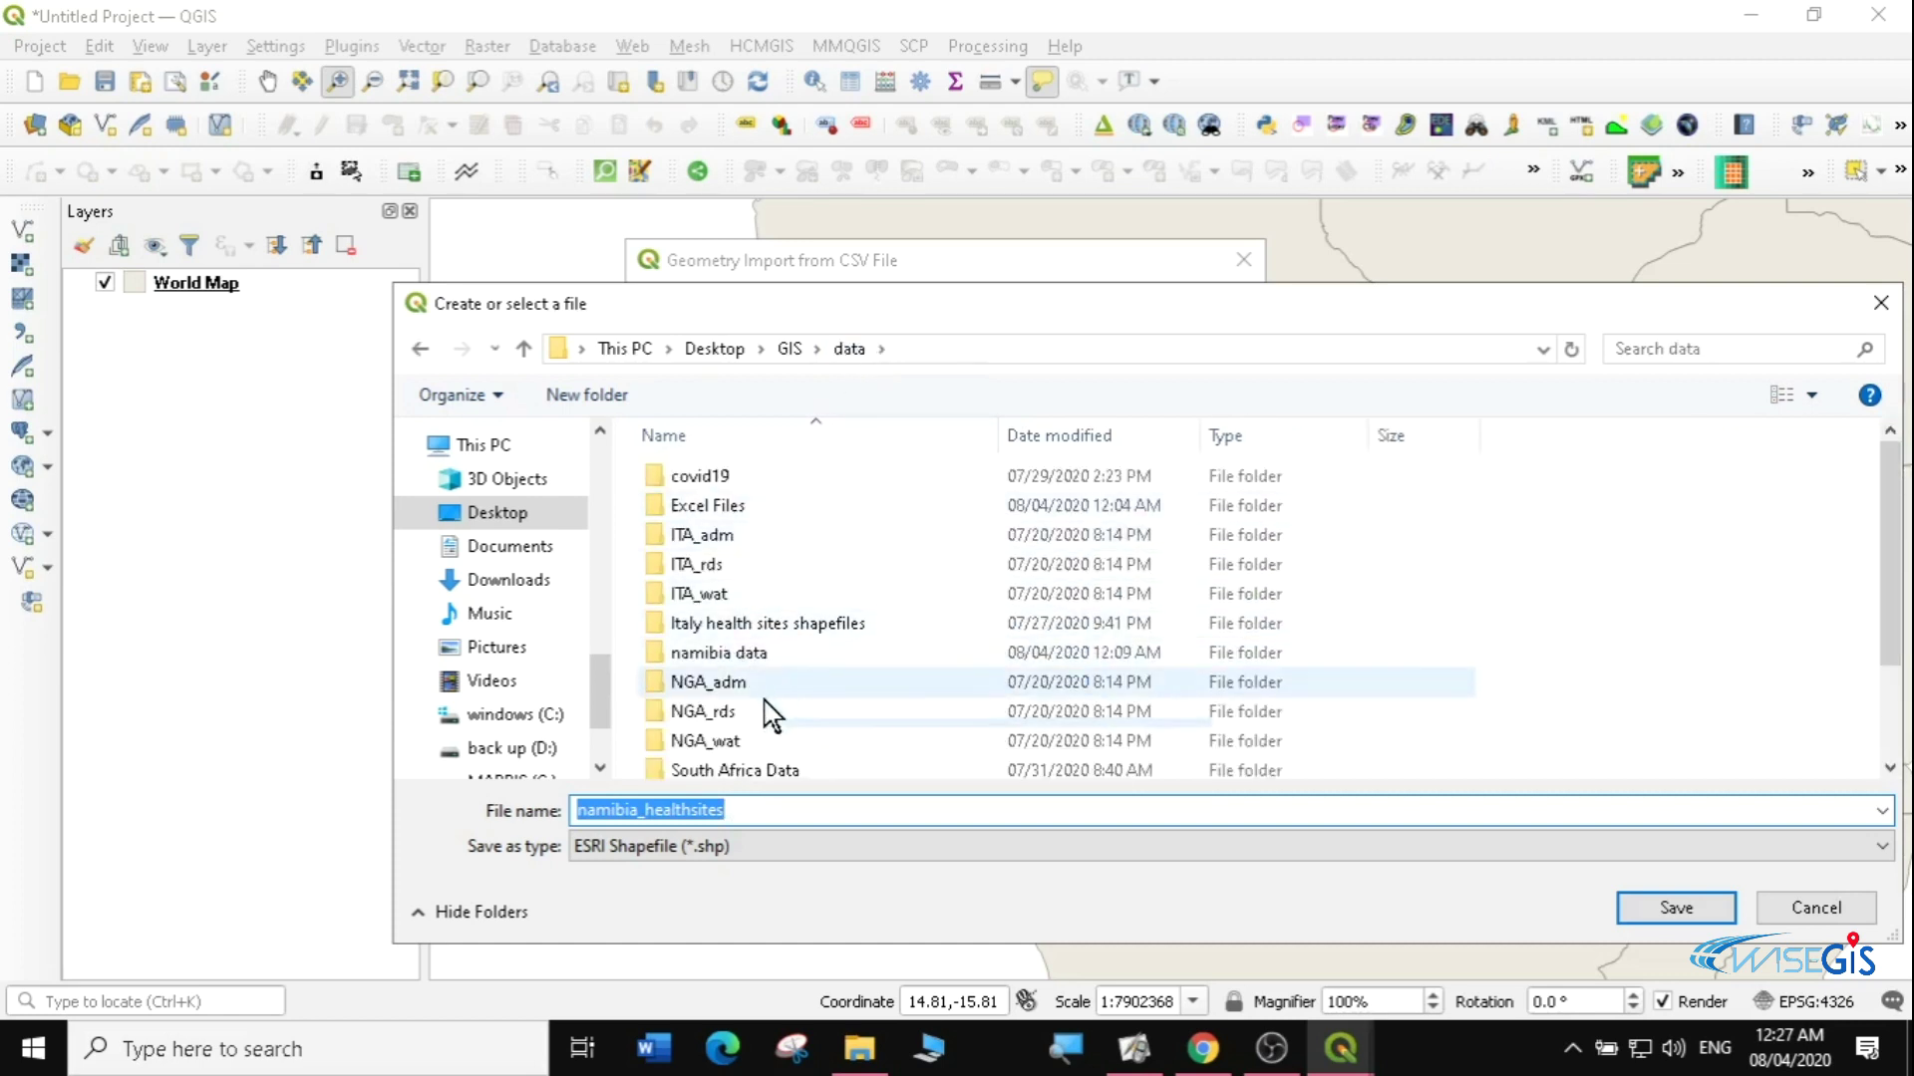
pyautogui.doubleClick(732, 657)
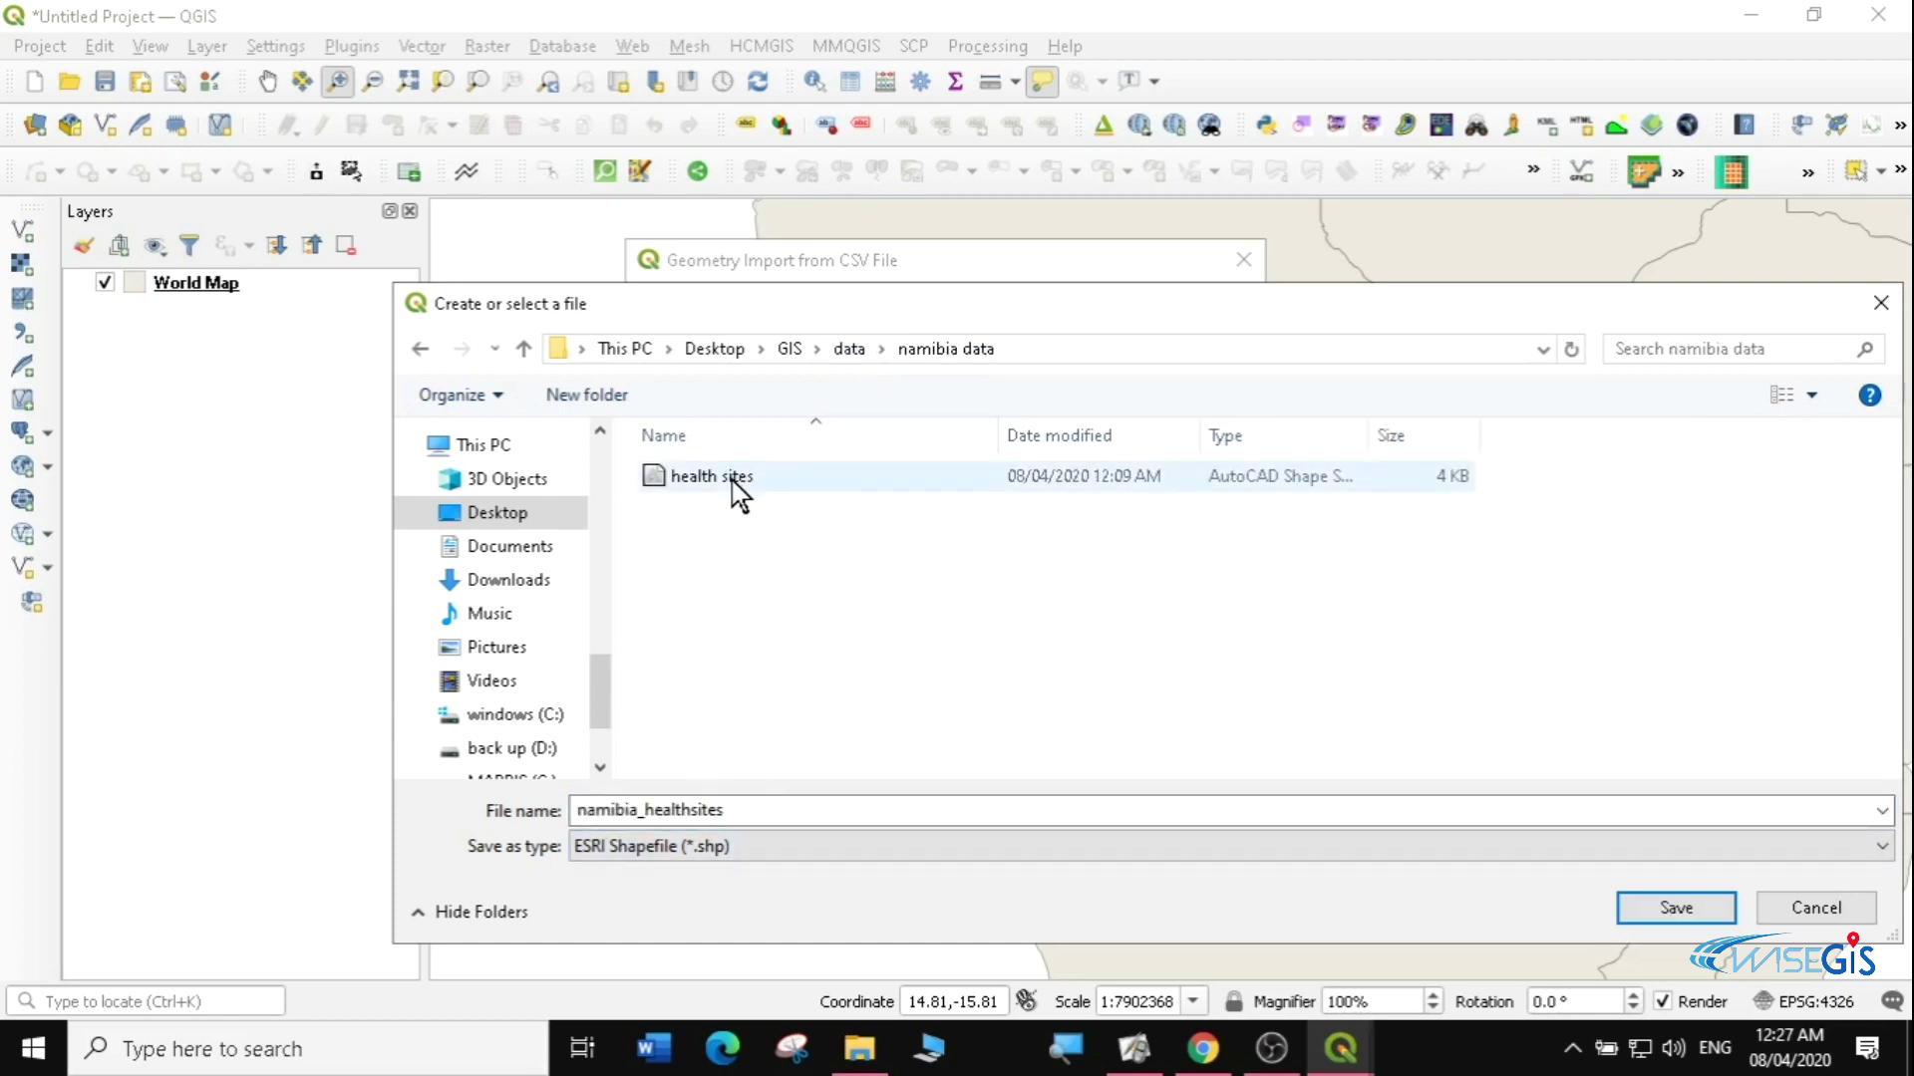
pyautogui.doubleClick(728, 809)
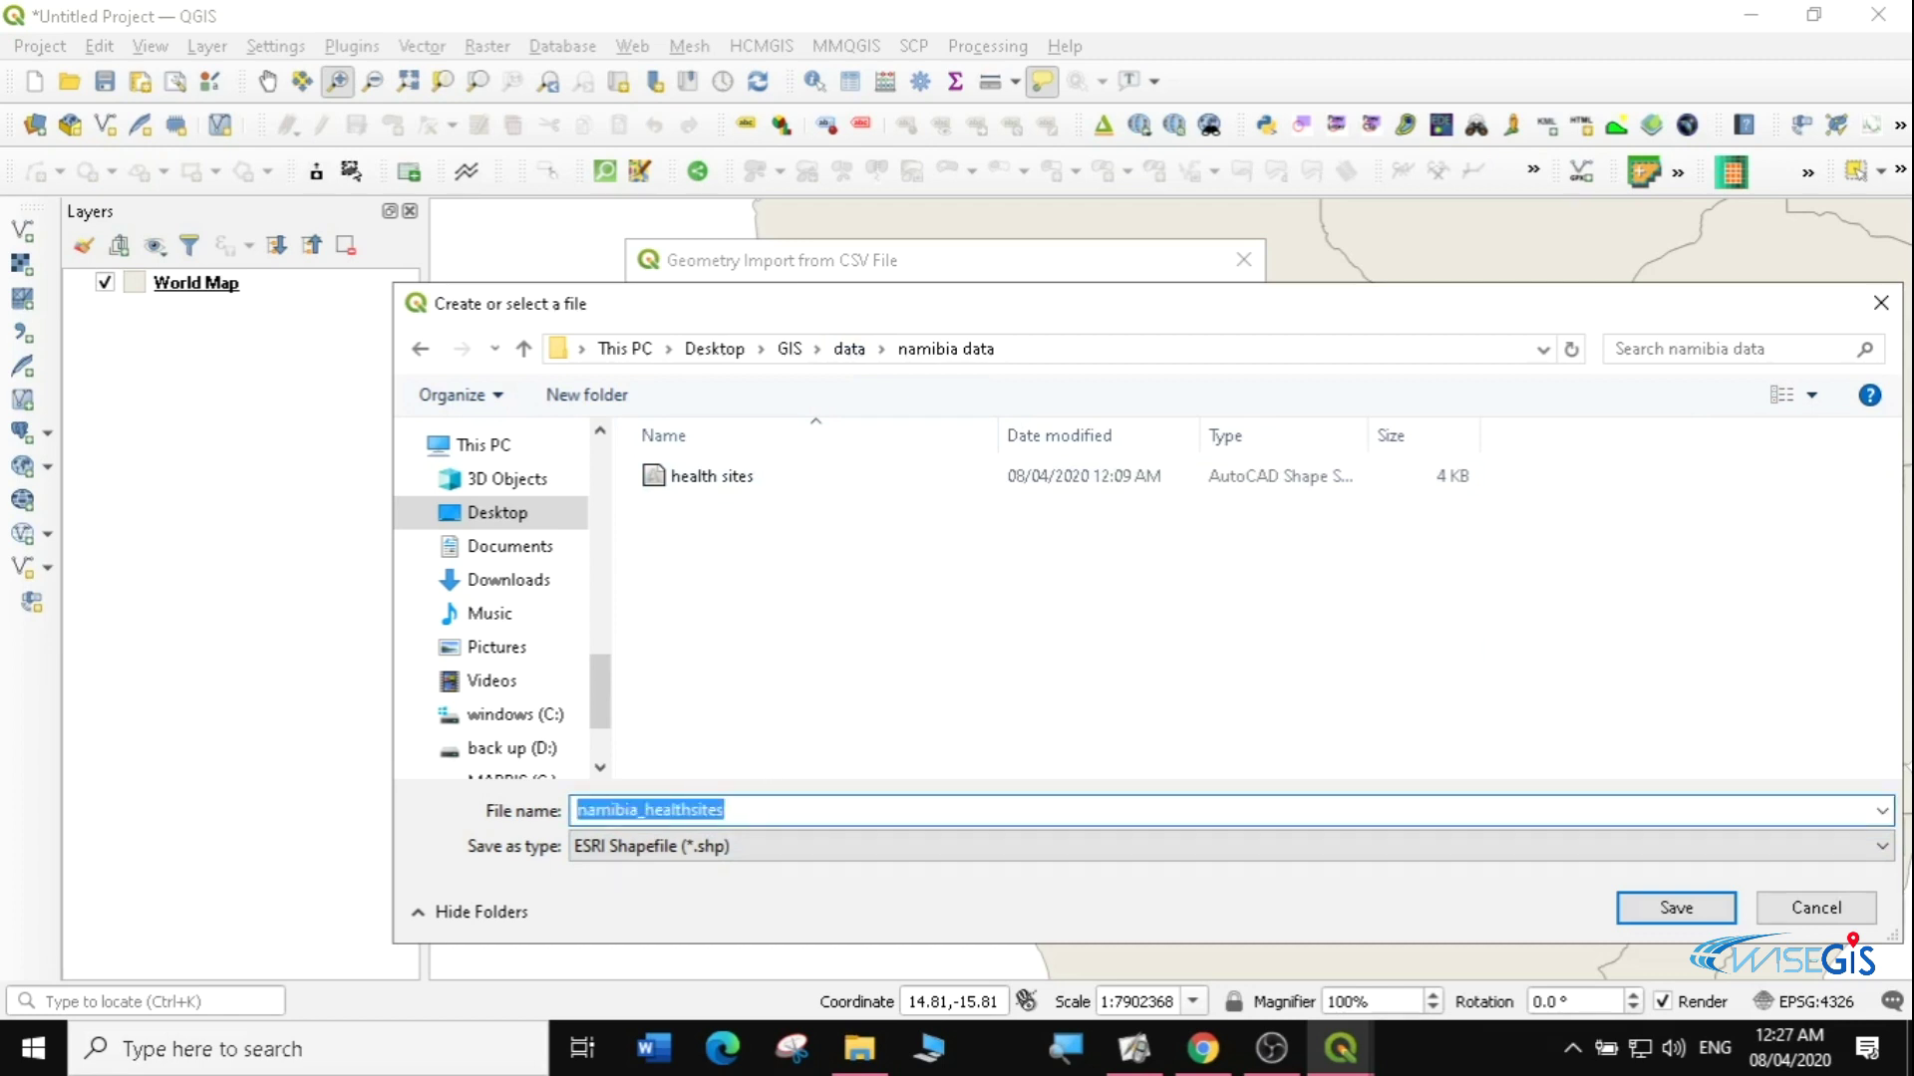
pyautogui.write('health')
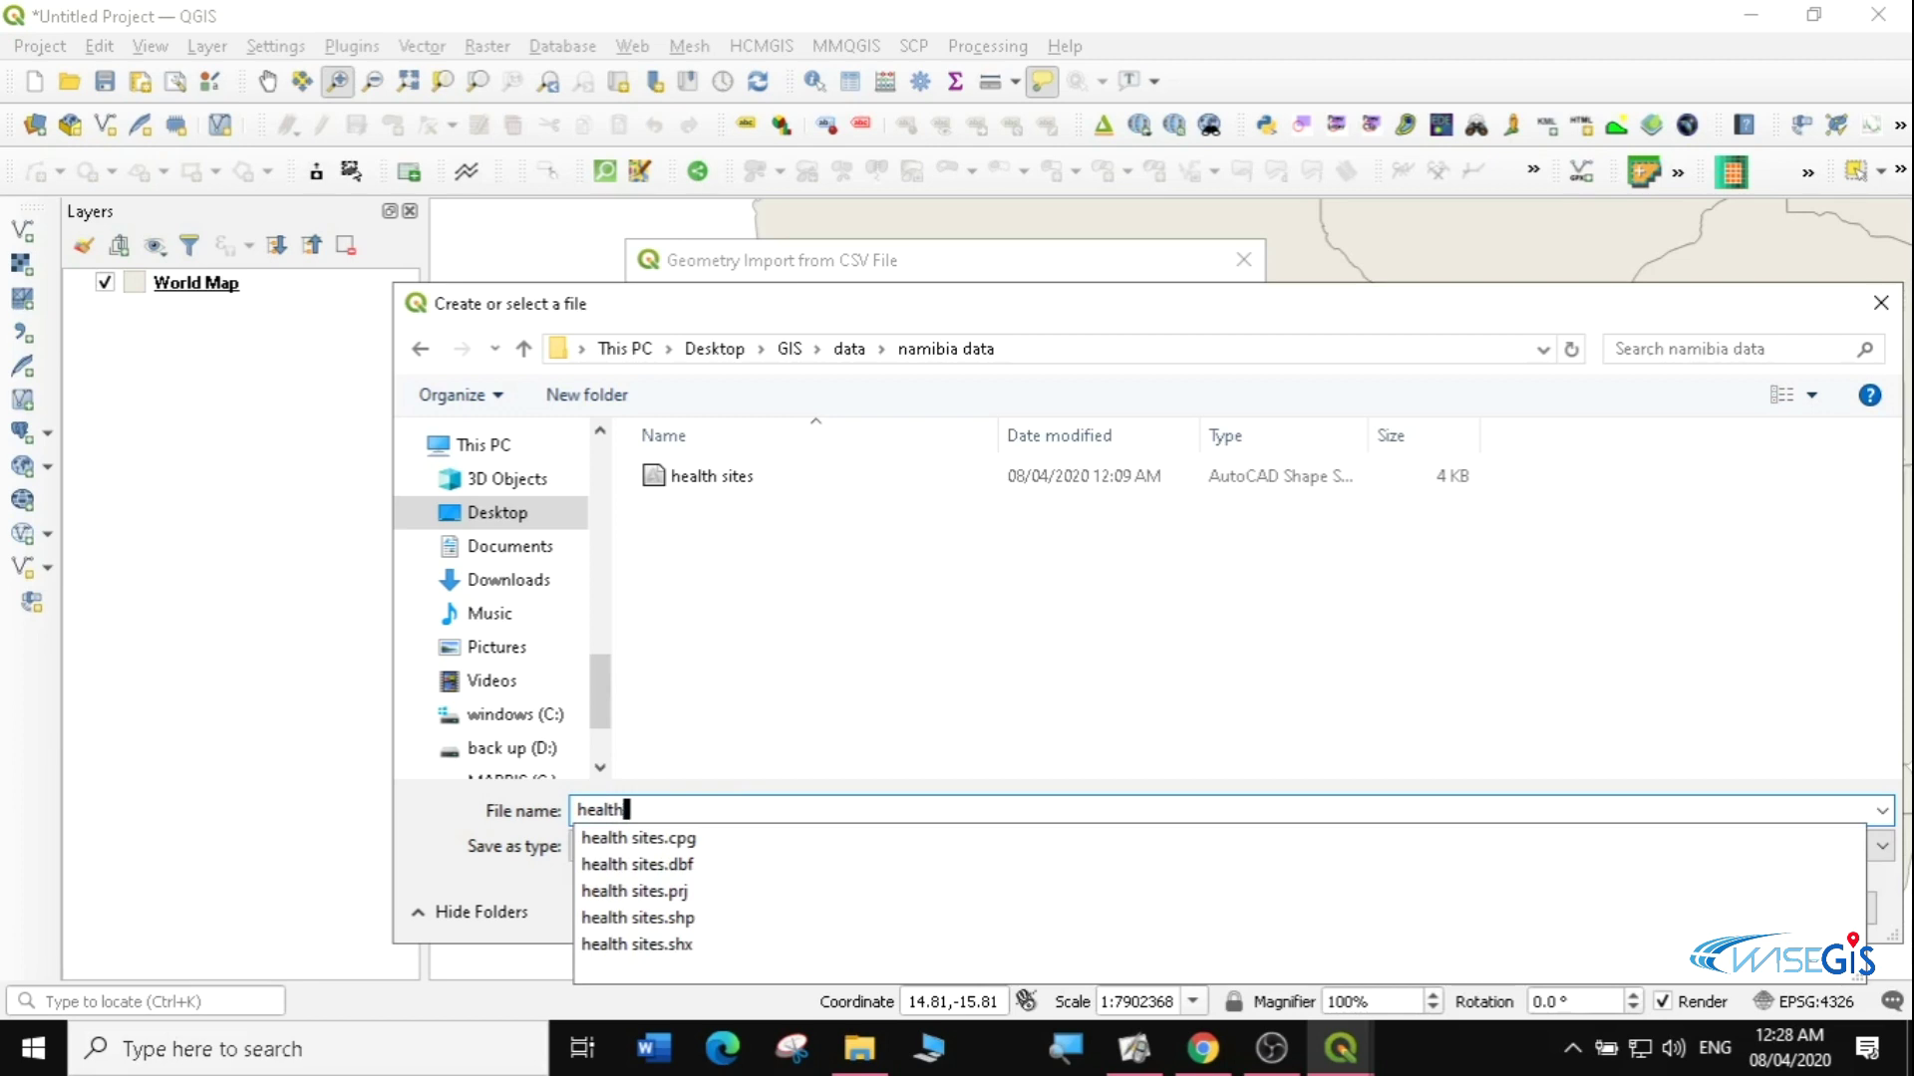
pyautogui.write(' site 2')
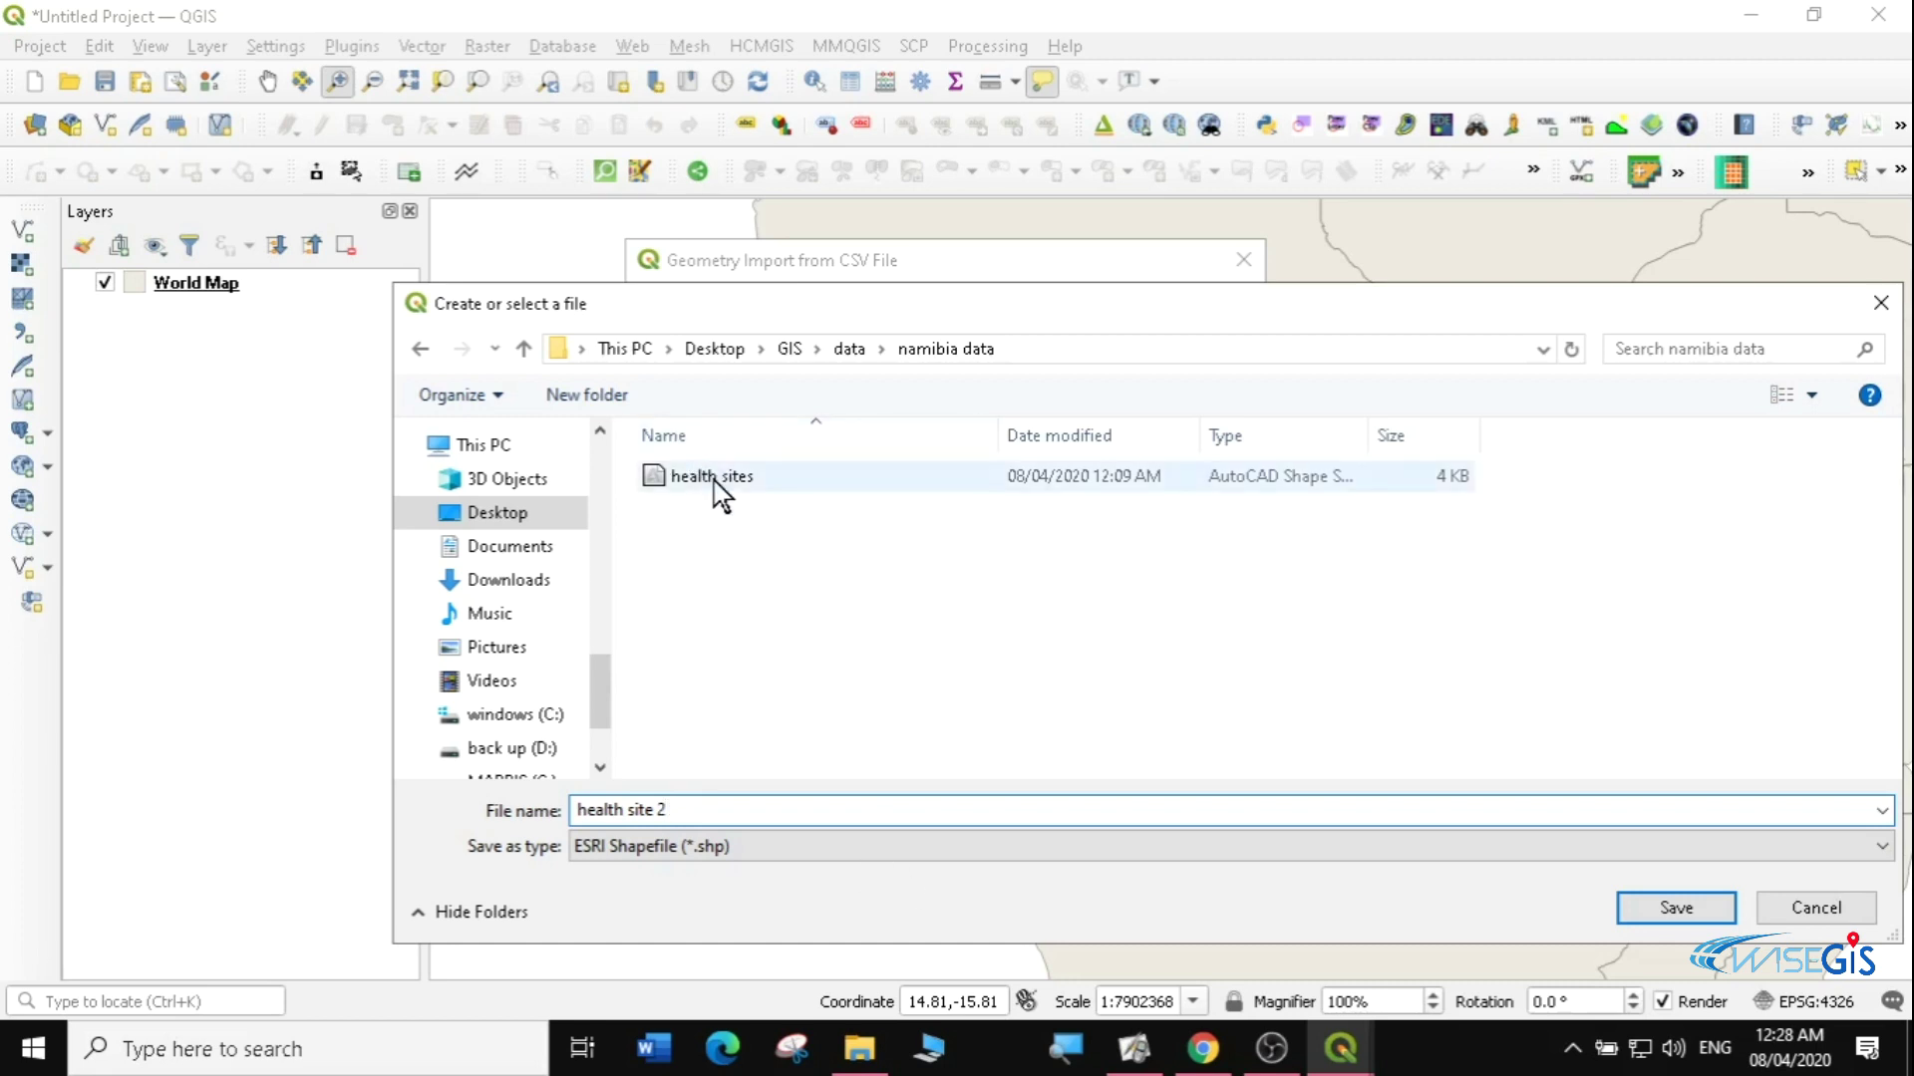
pyautogui.click(1670, 908)
pyautogui.click(987, 618)
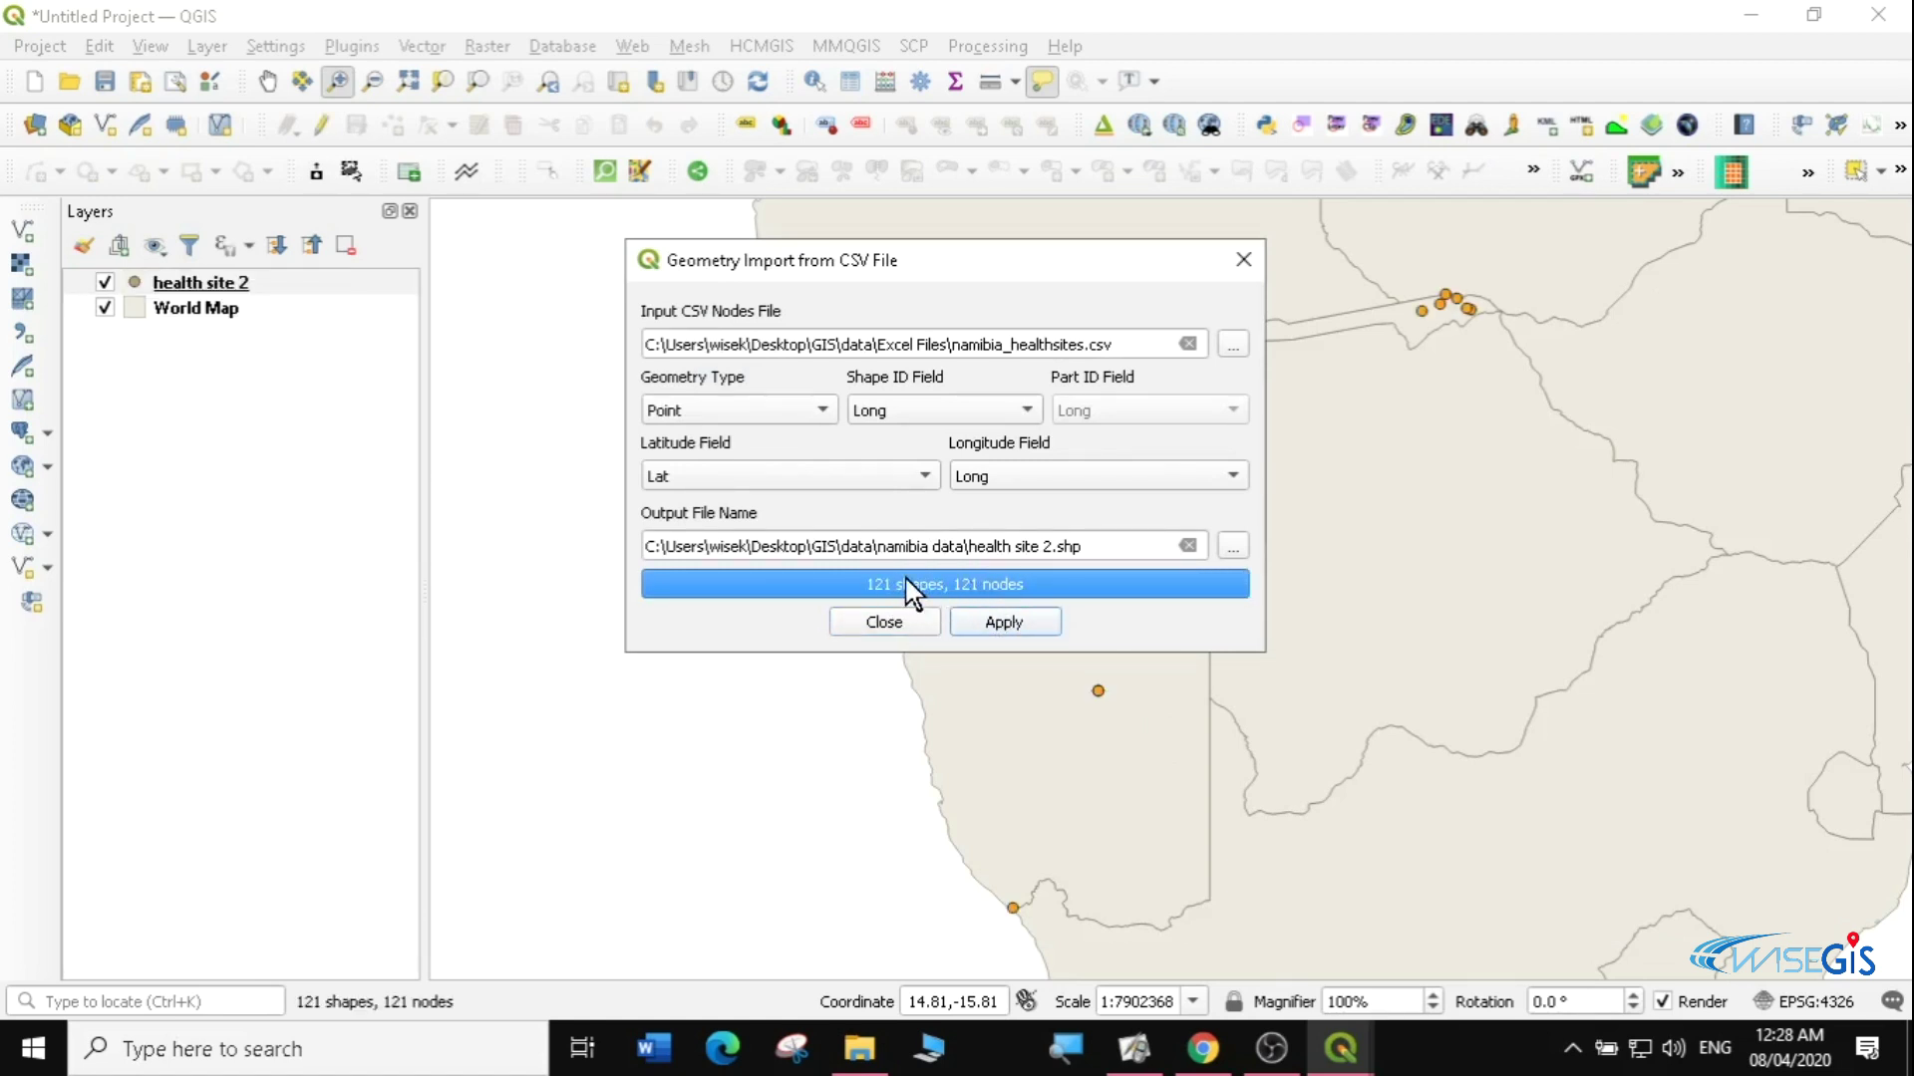
# - Close the import dialog and review the health site 2 attribute table
pyautogui.click(887, 624)
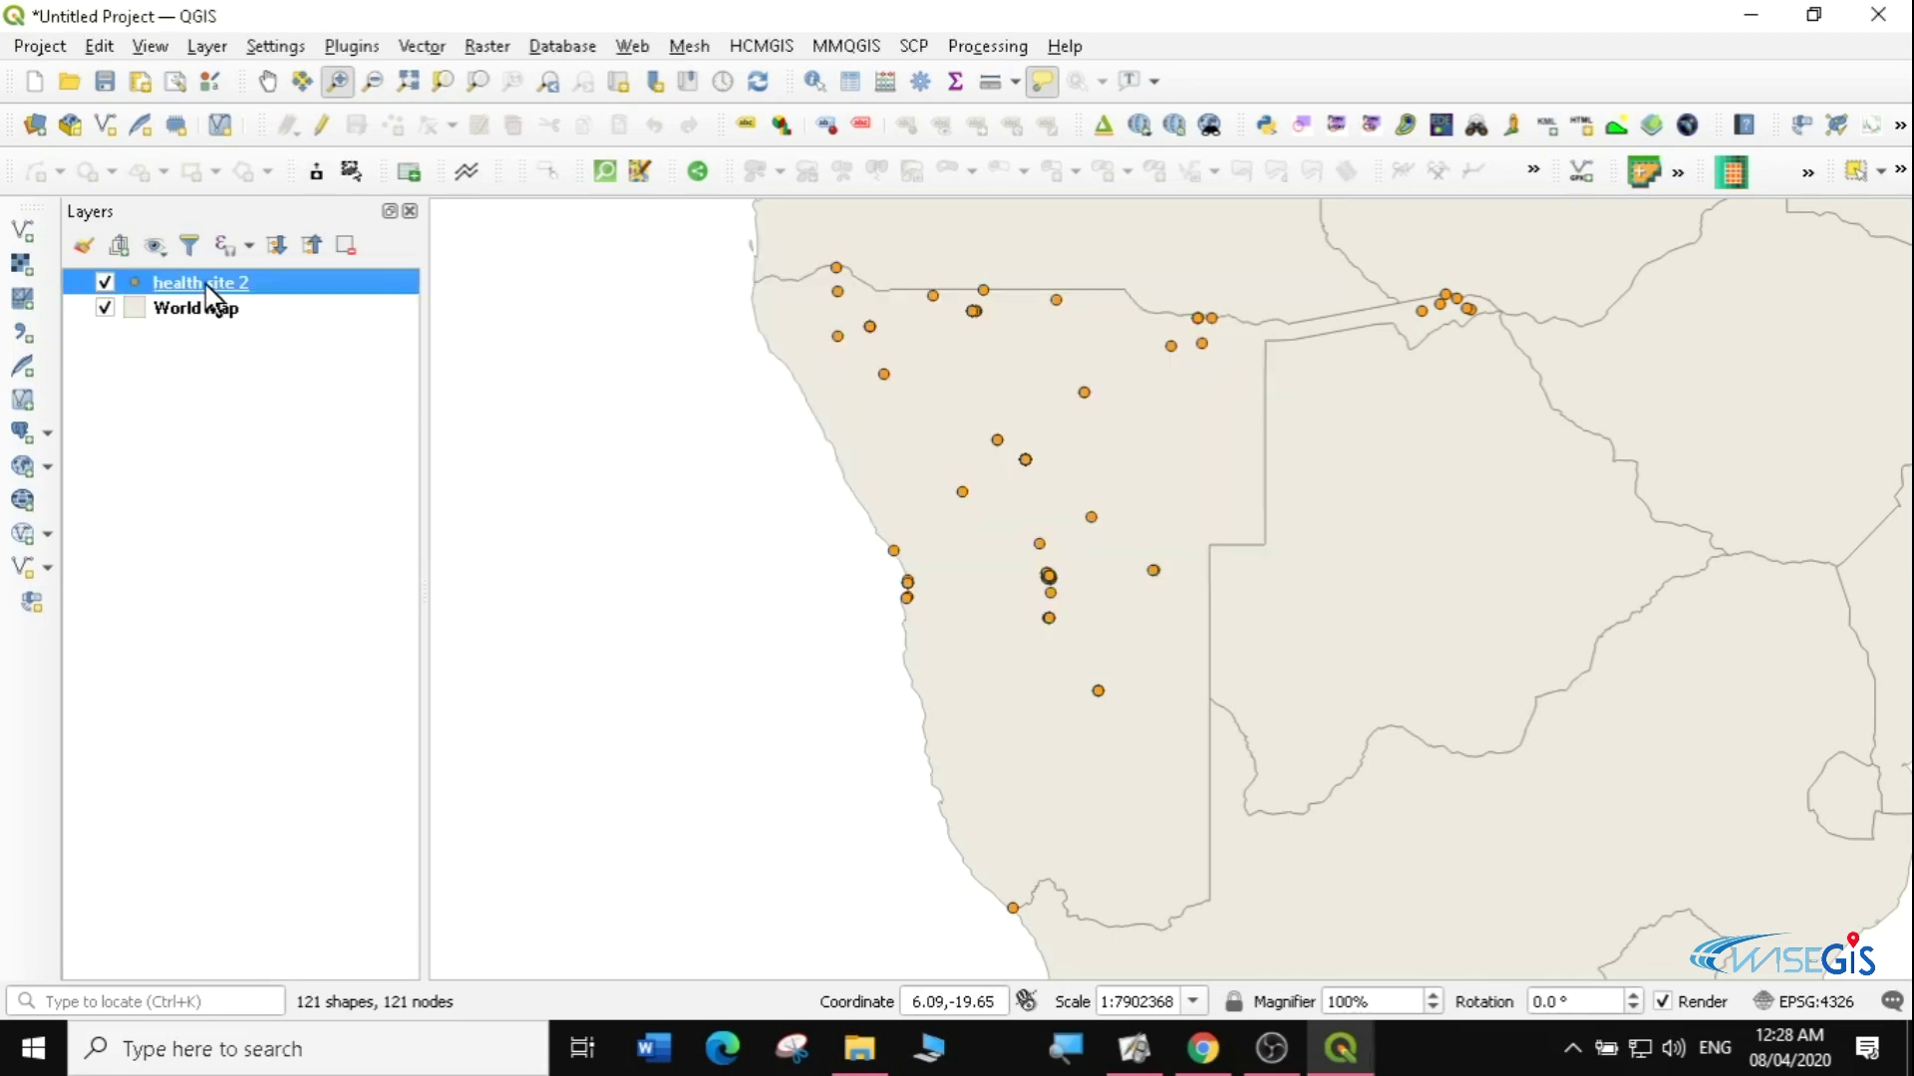
pyautogui.rightClick(230, 282)
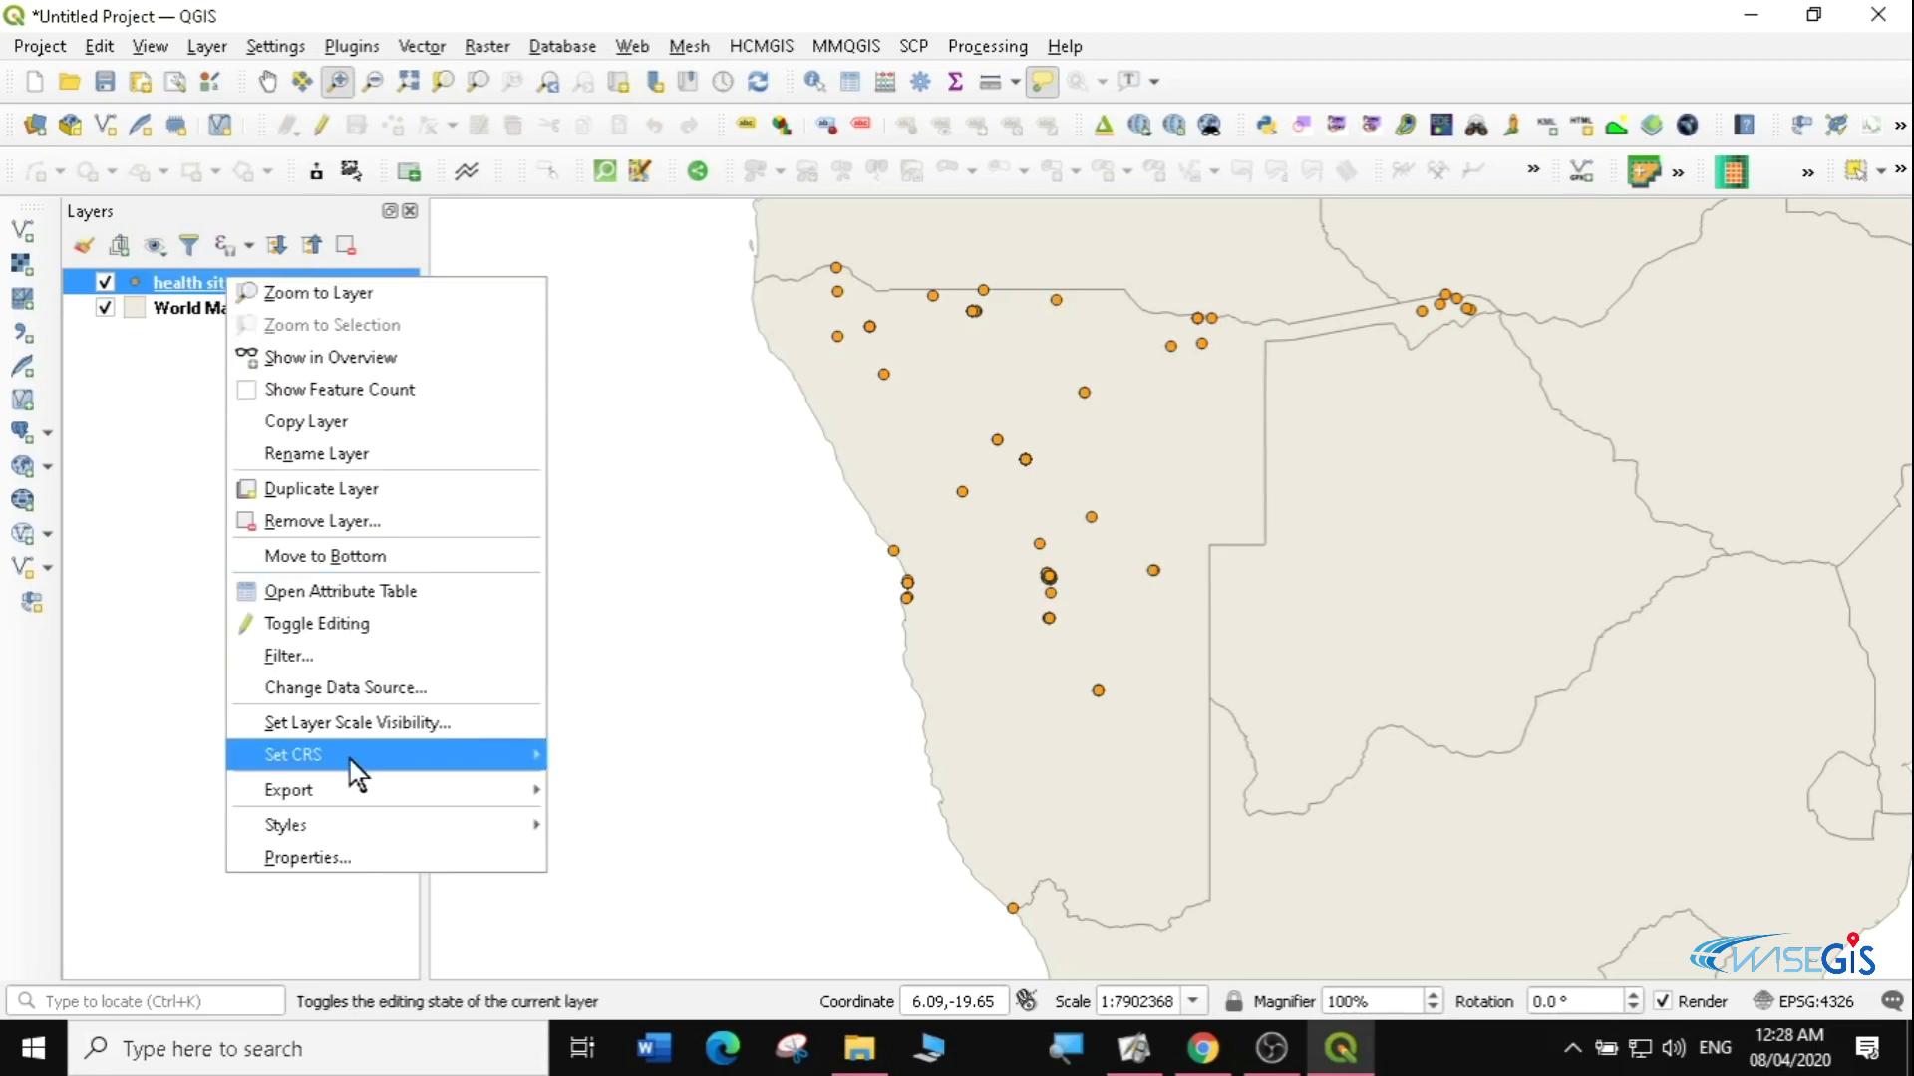
pyautogui.click(353, 594)
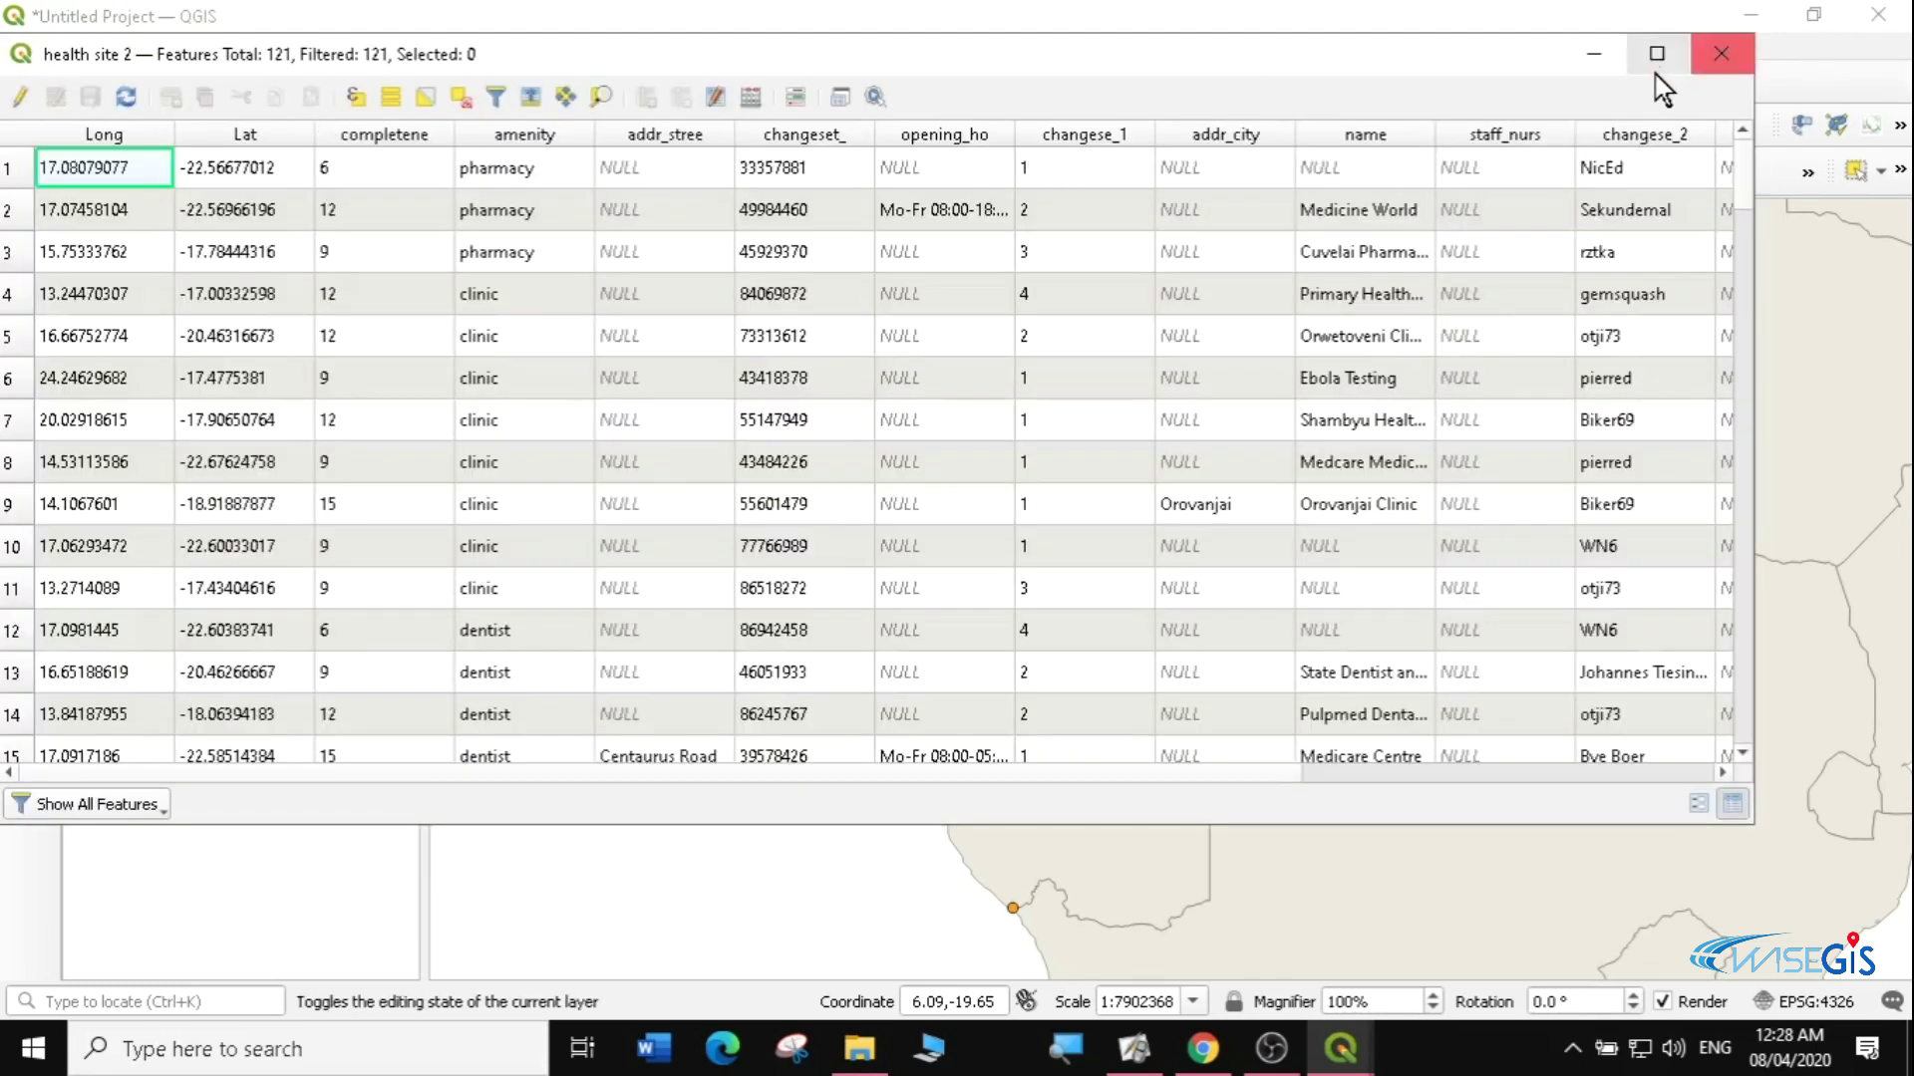
pyautogui.click(1721, 53)
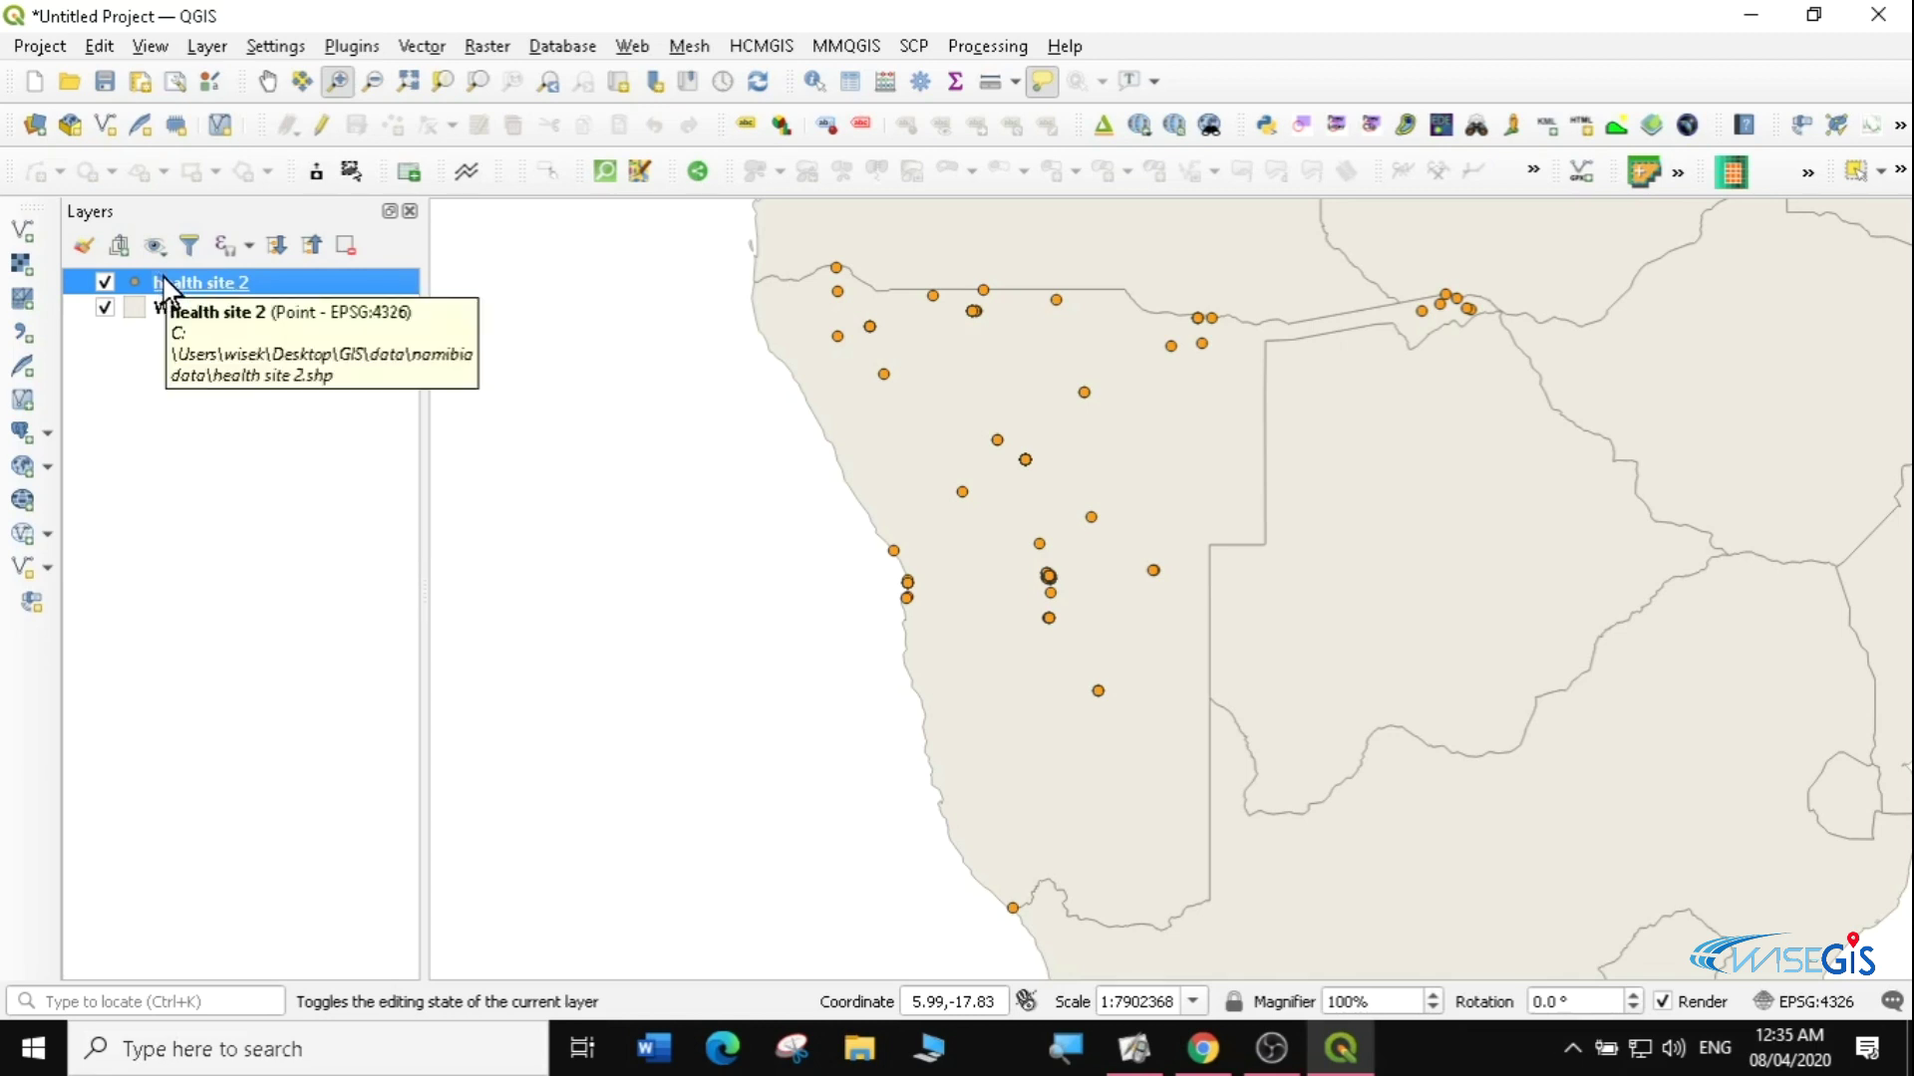
pyautogui.rightClick(164, 282)
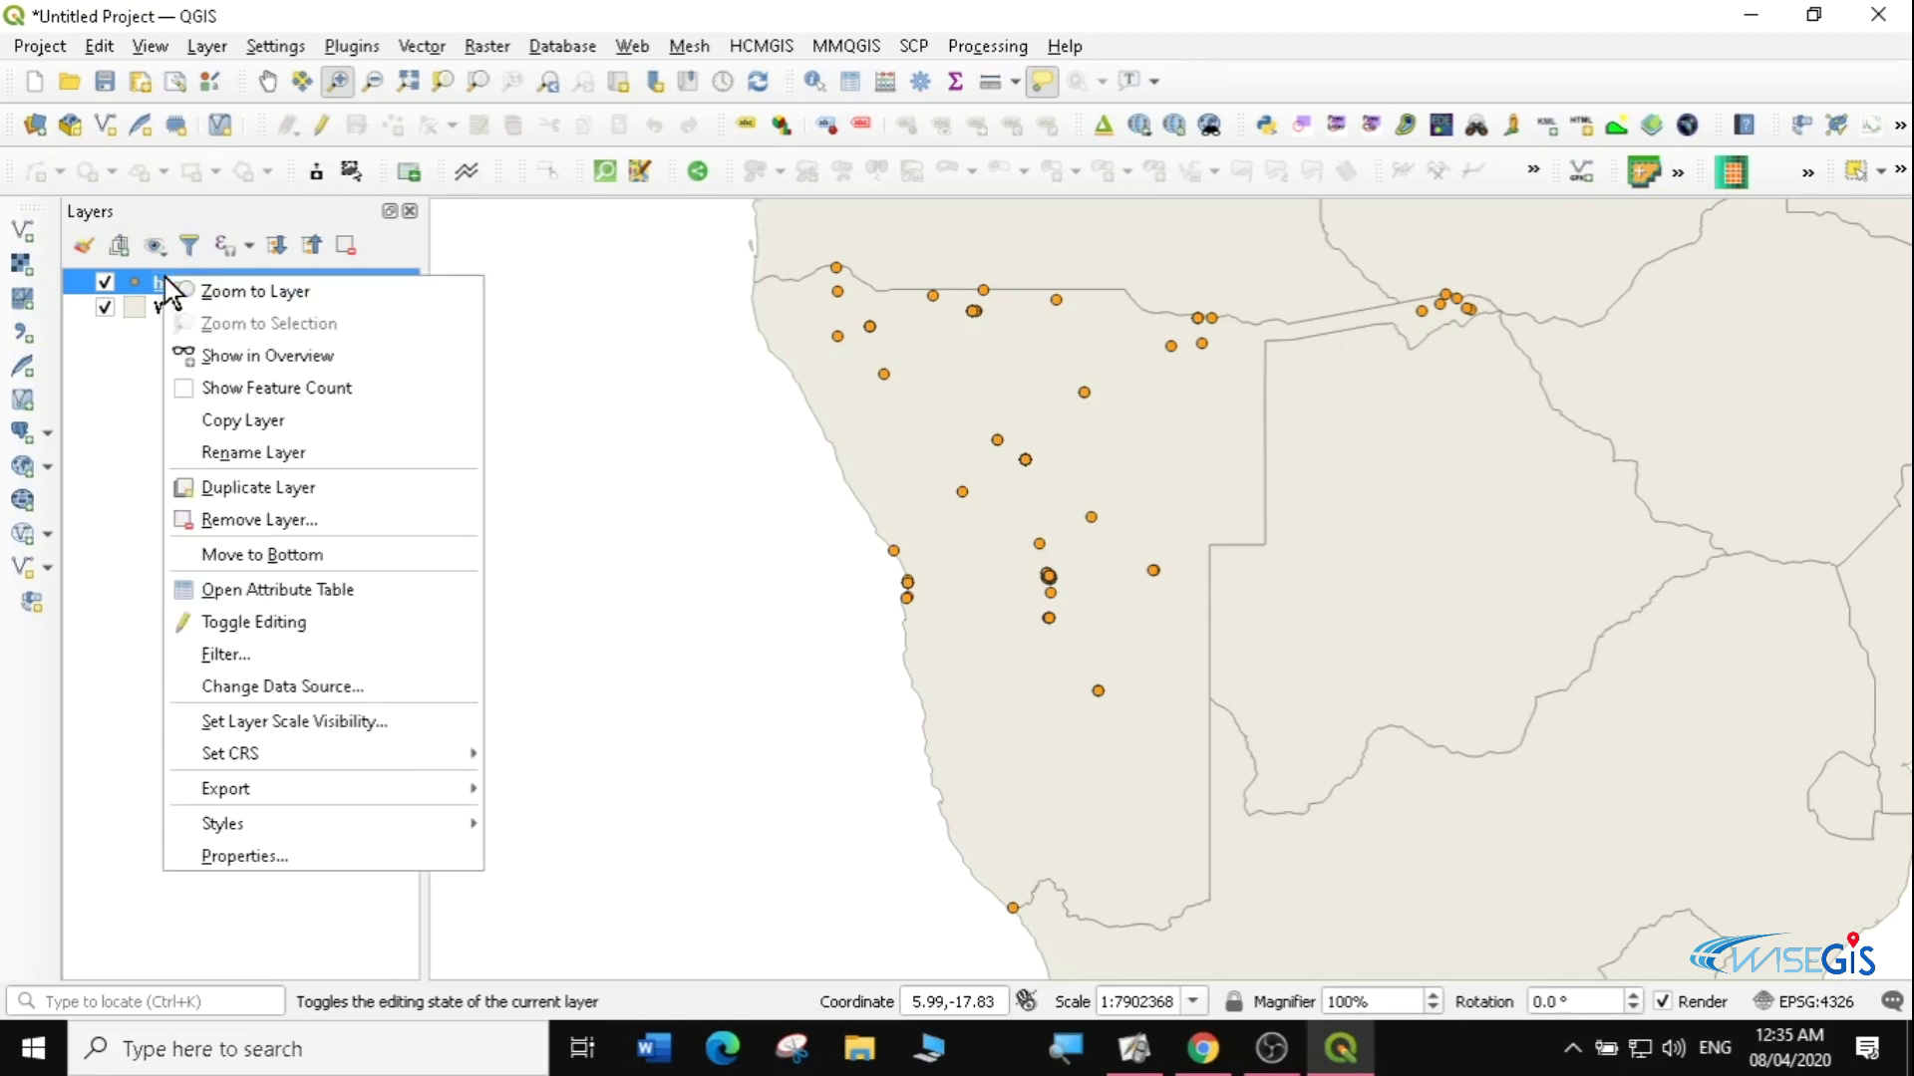
pyautogui.click(264, 855)
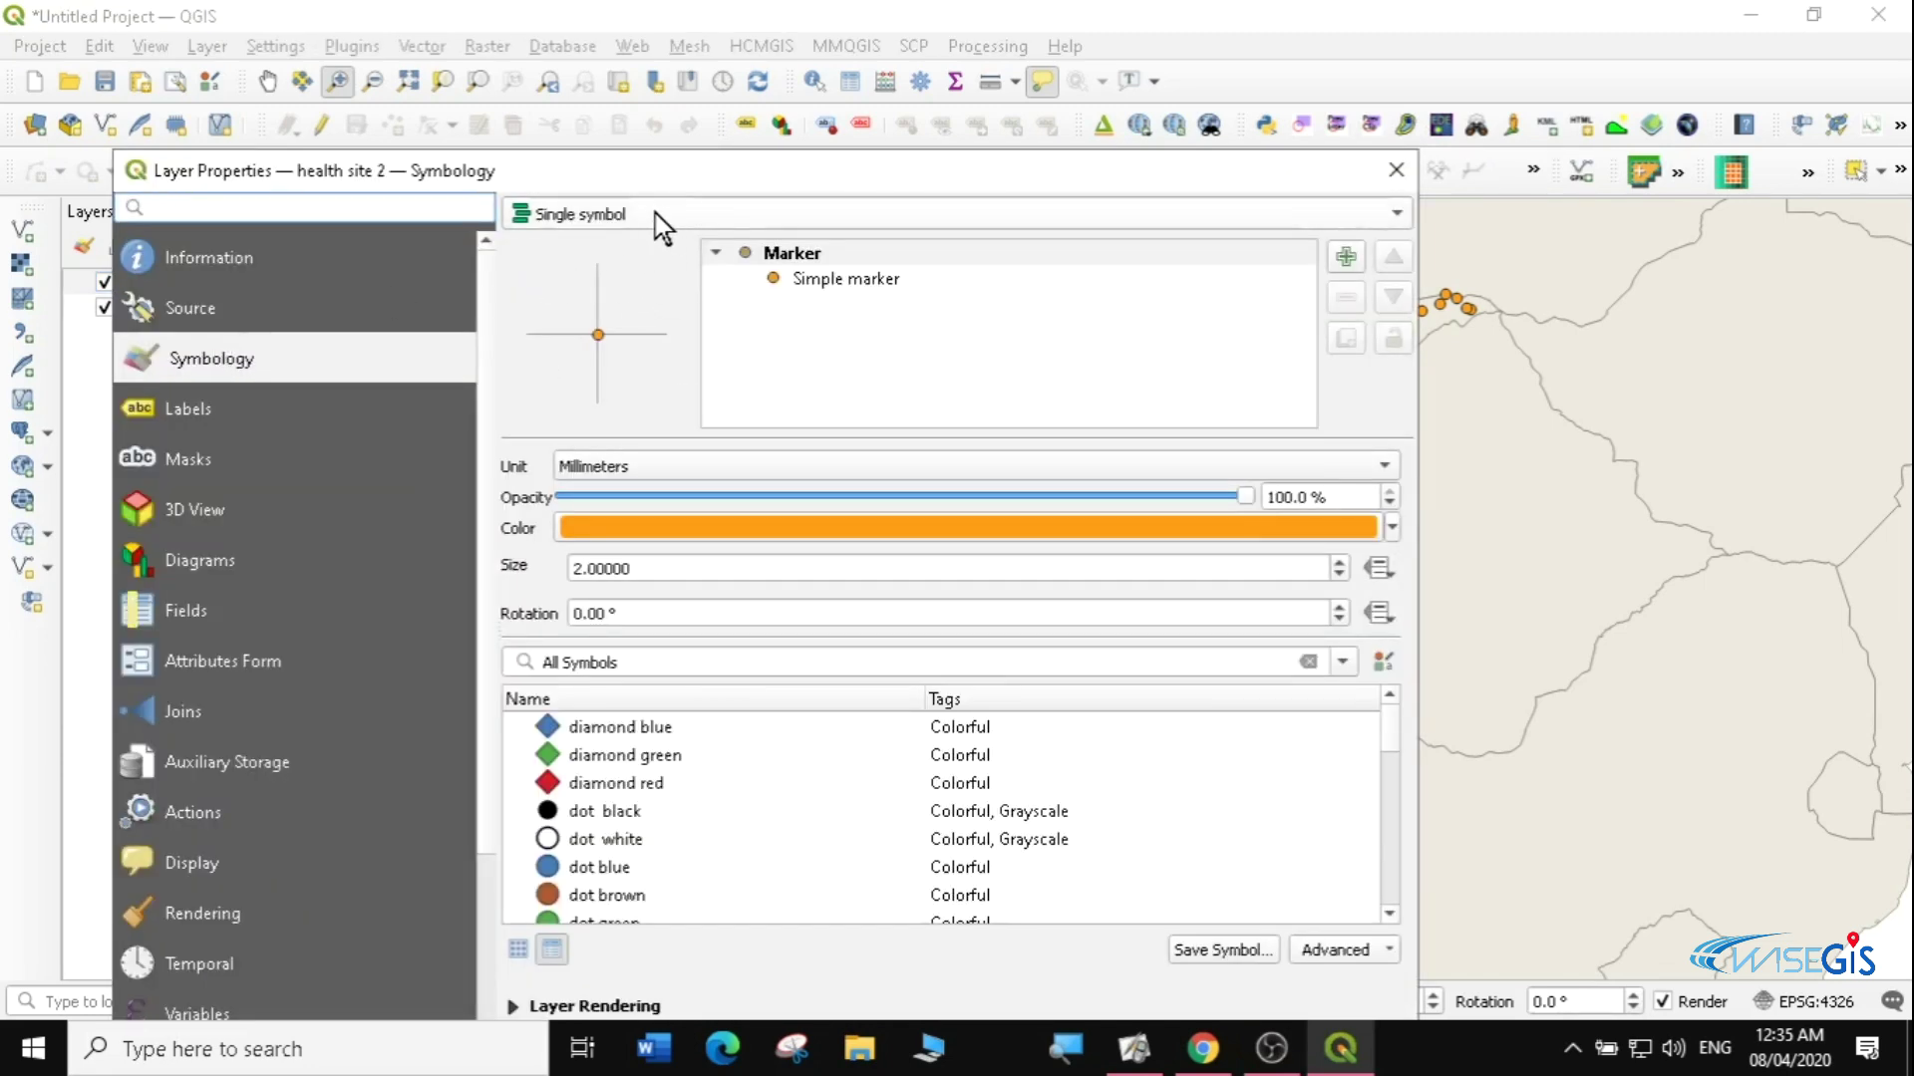
pyautogui.click(179, 359)
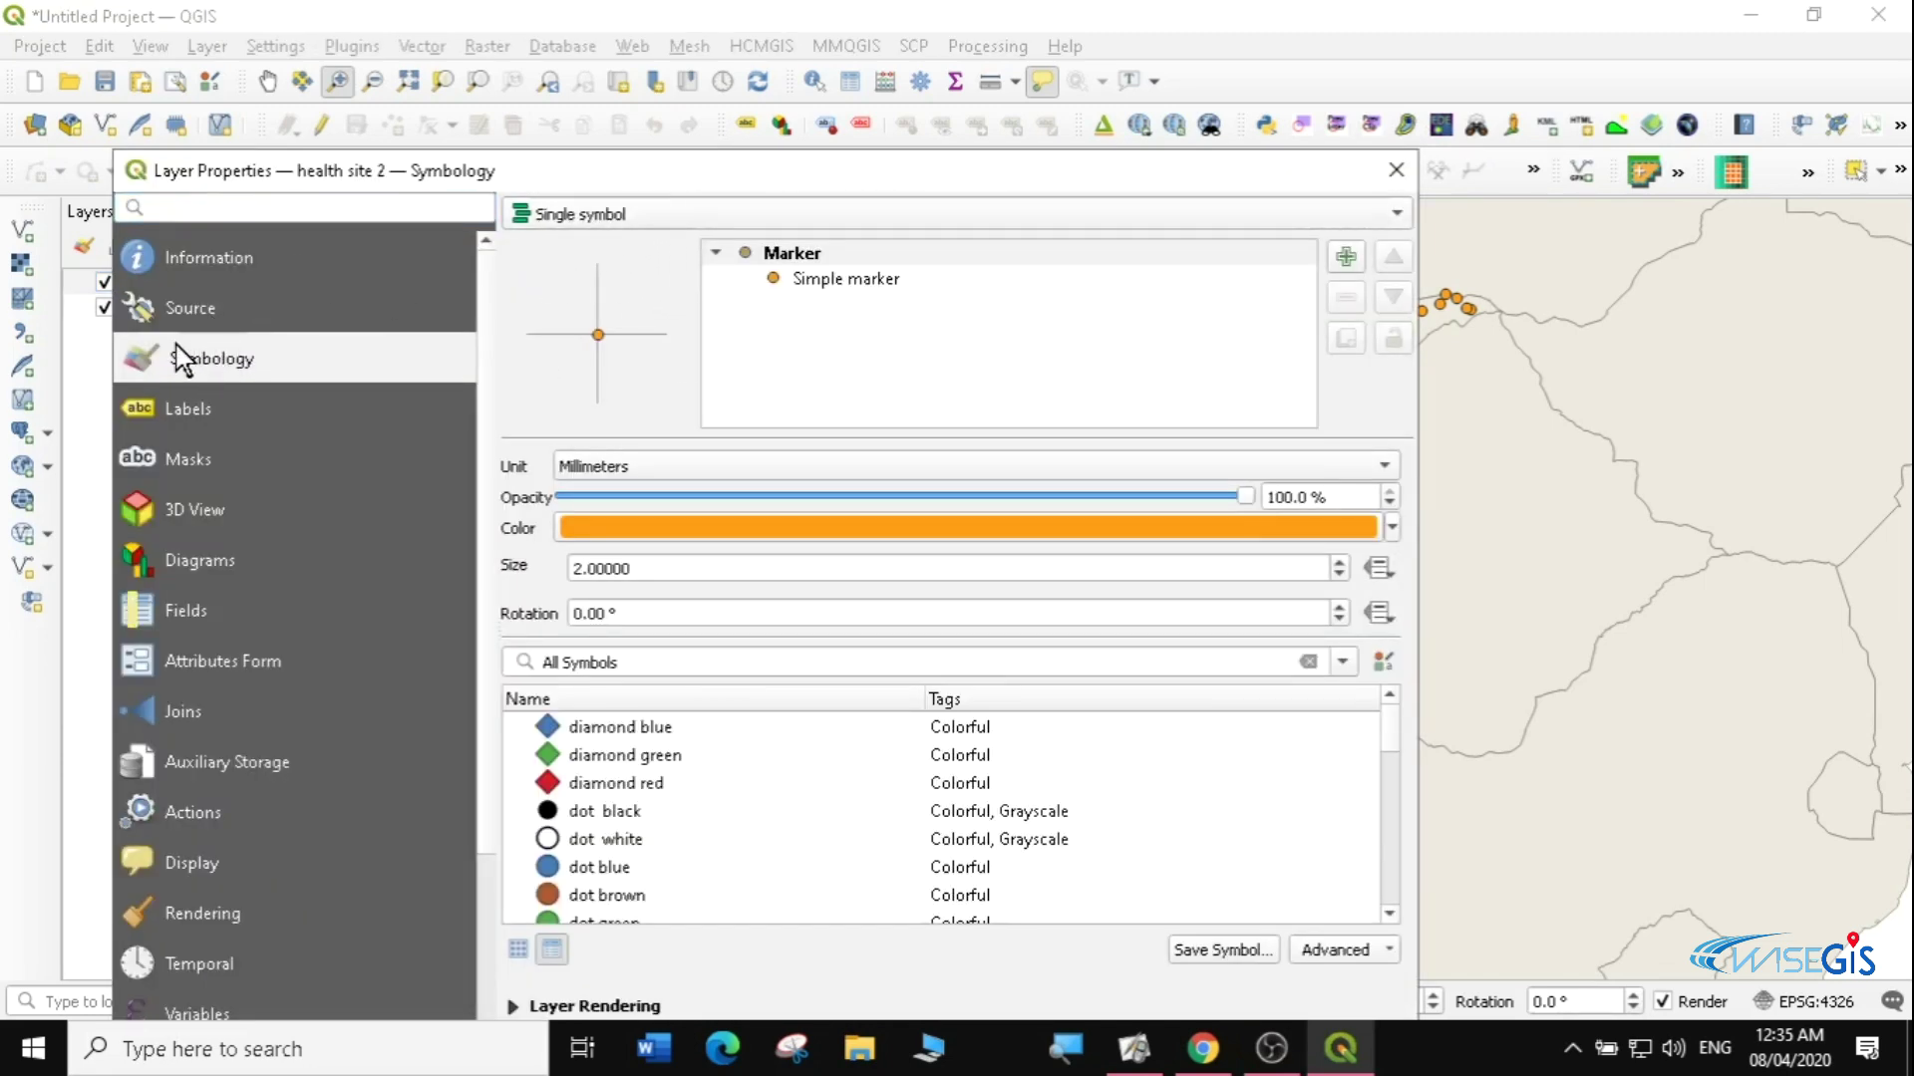
pyautogui.click(816, 219)
pyautogui.click(595, 244)
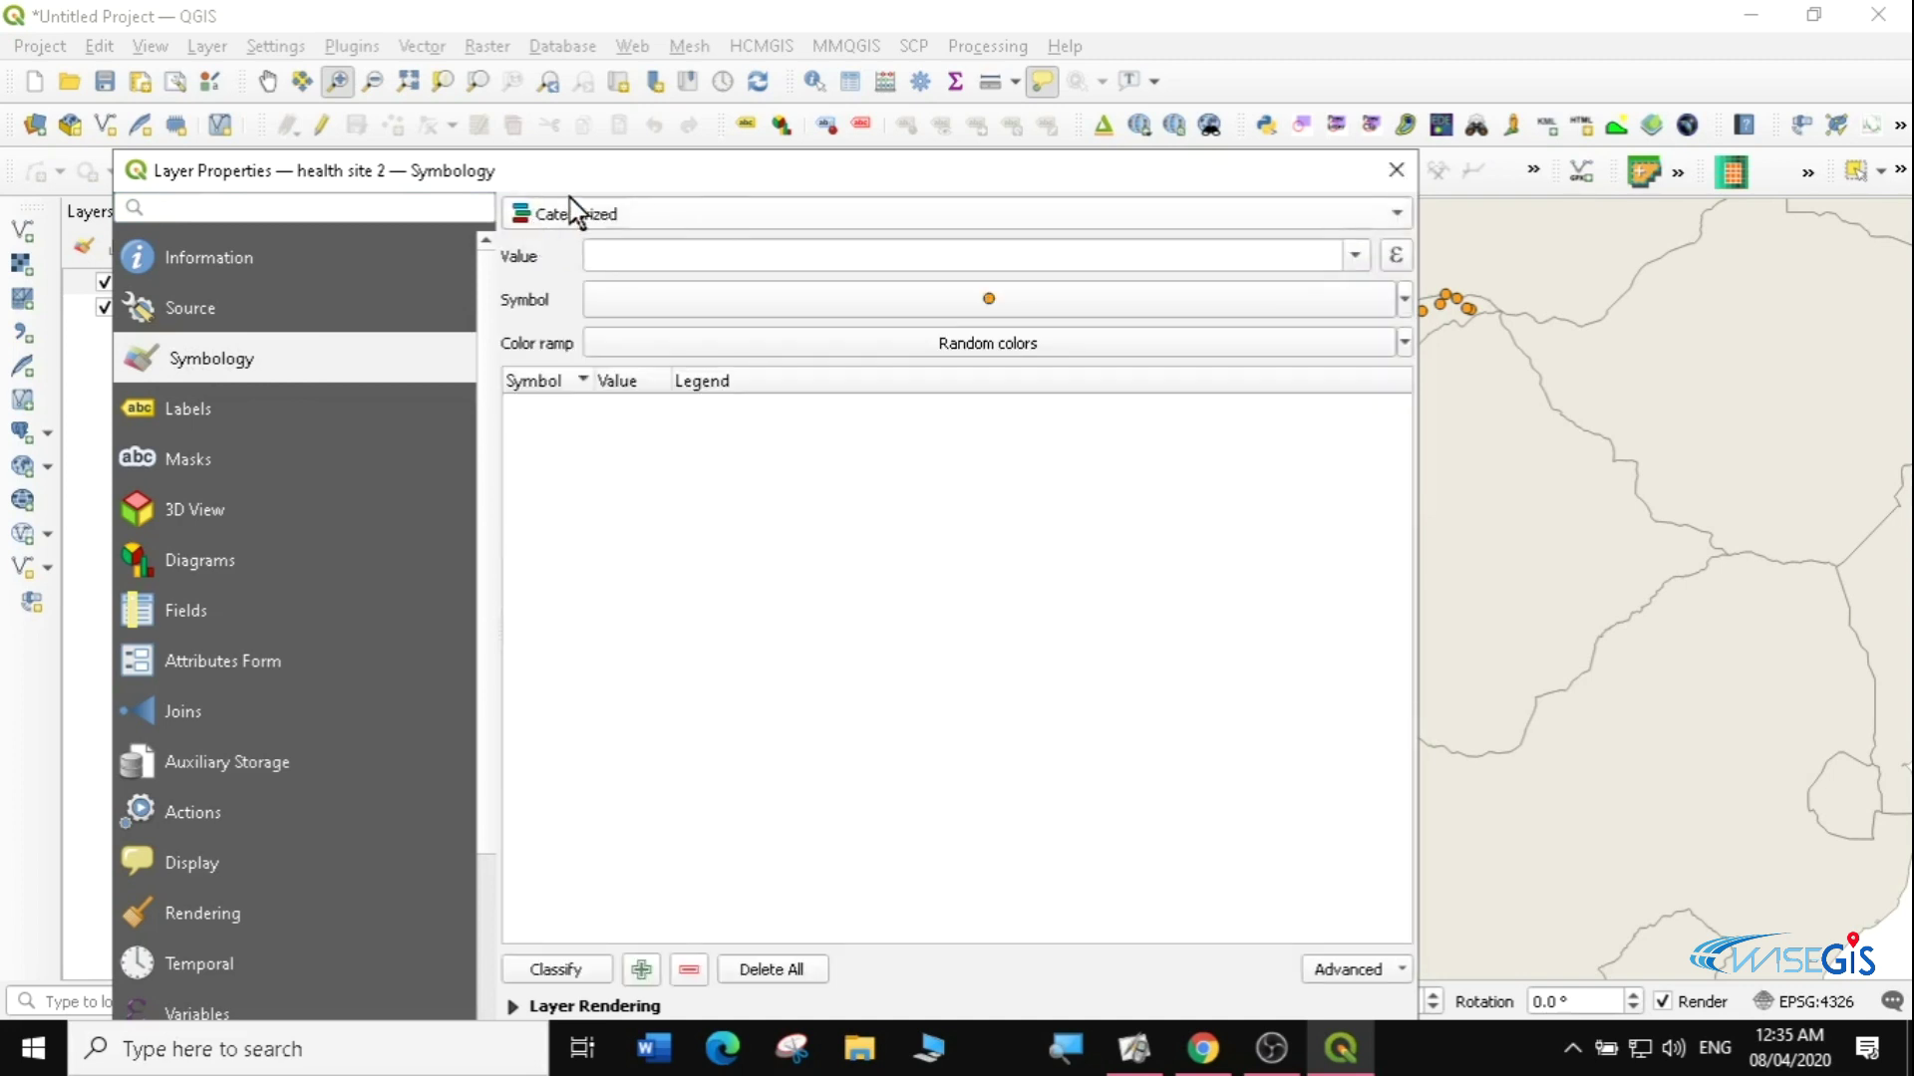
pyautogui.click(1396, 170)
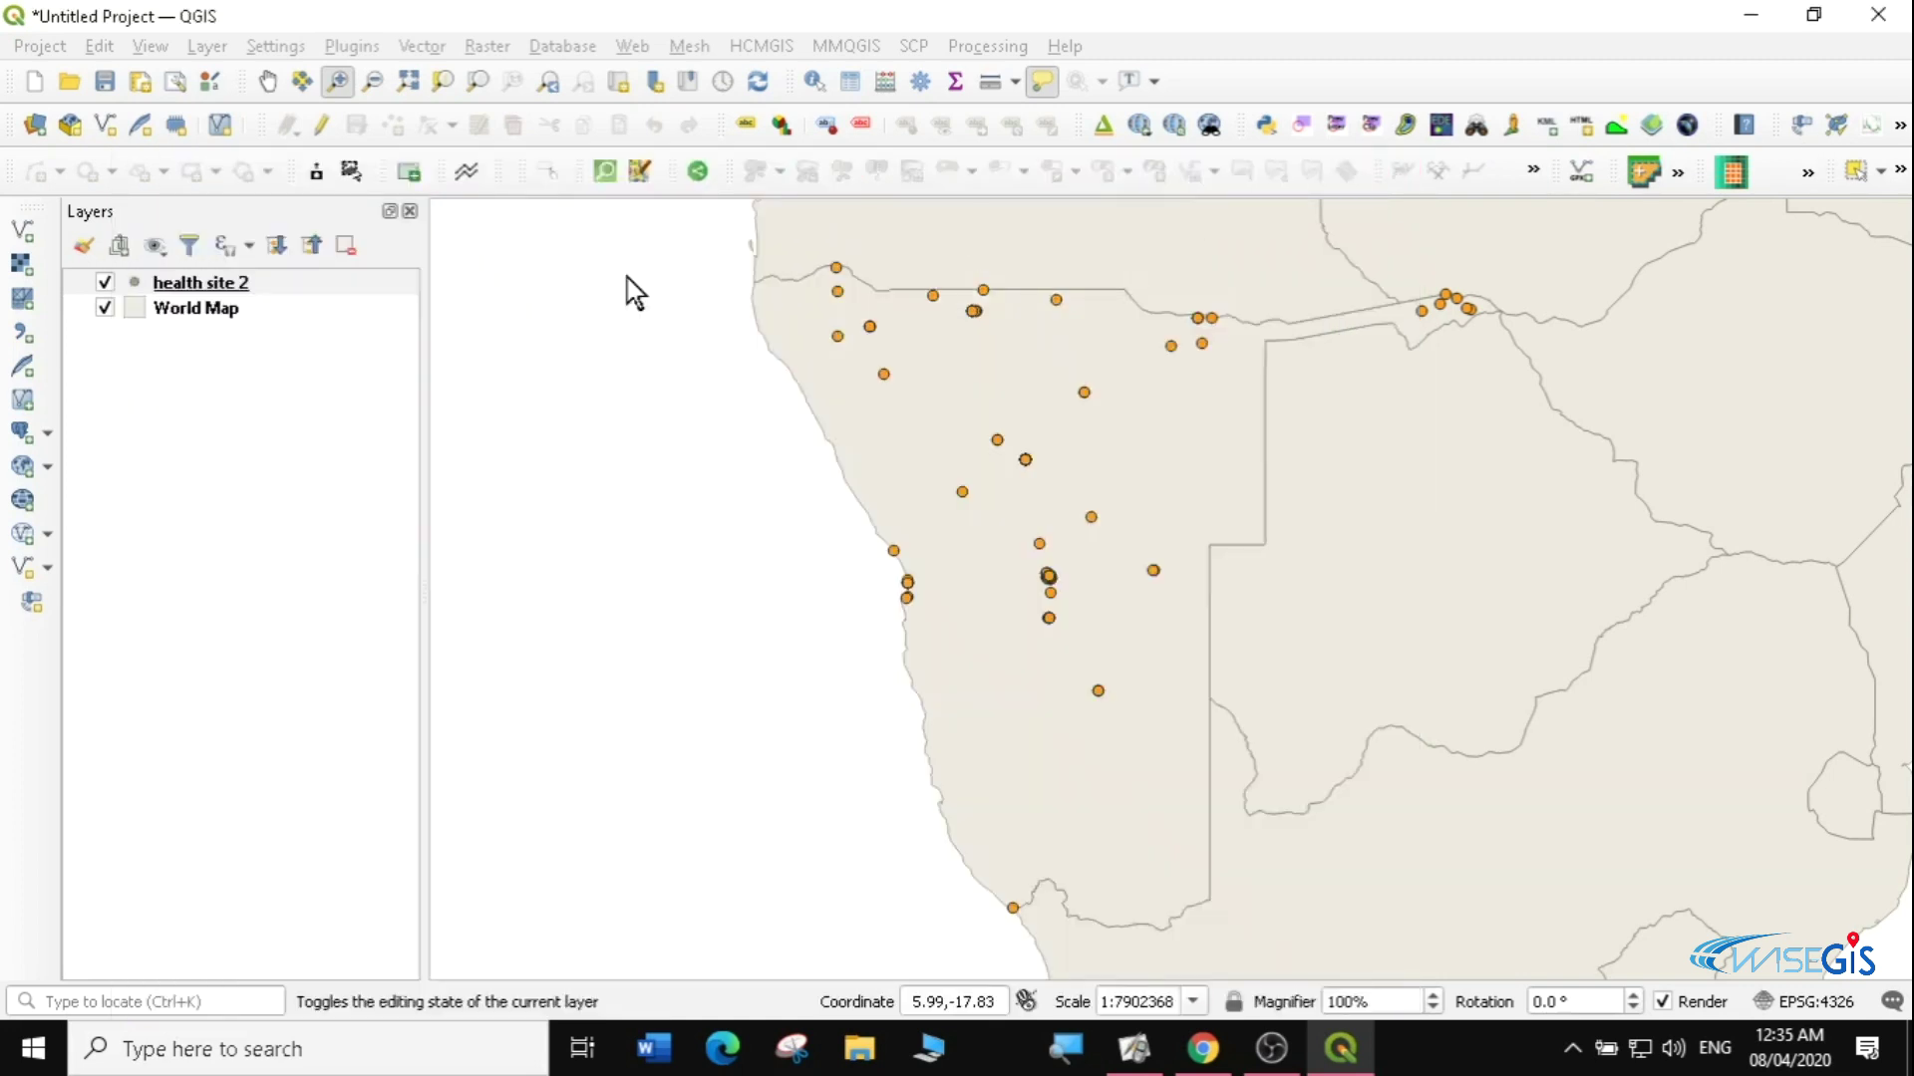
pyautogui.click(161, 285)
pyautogui.rightClick(170, 287)
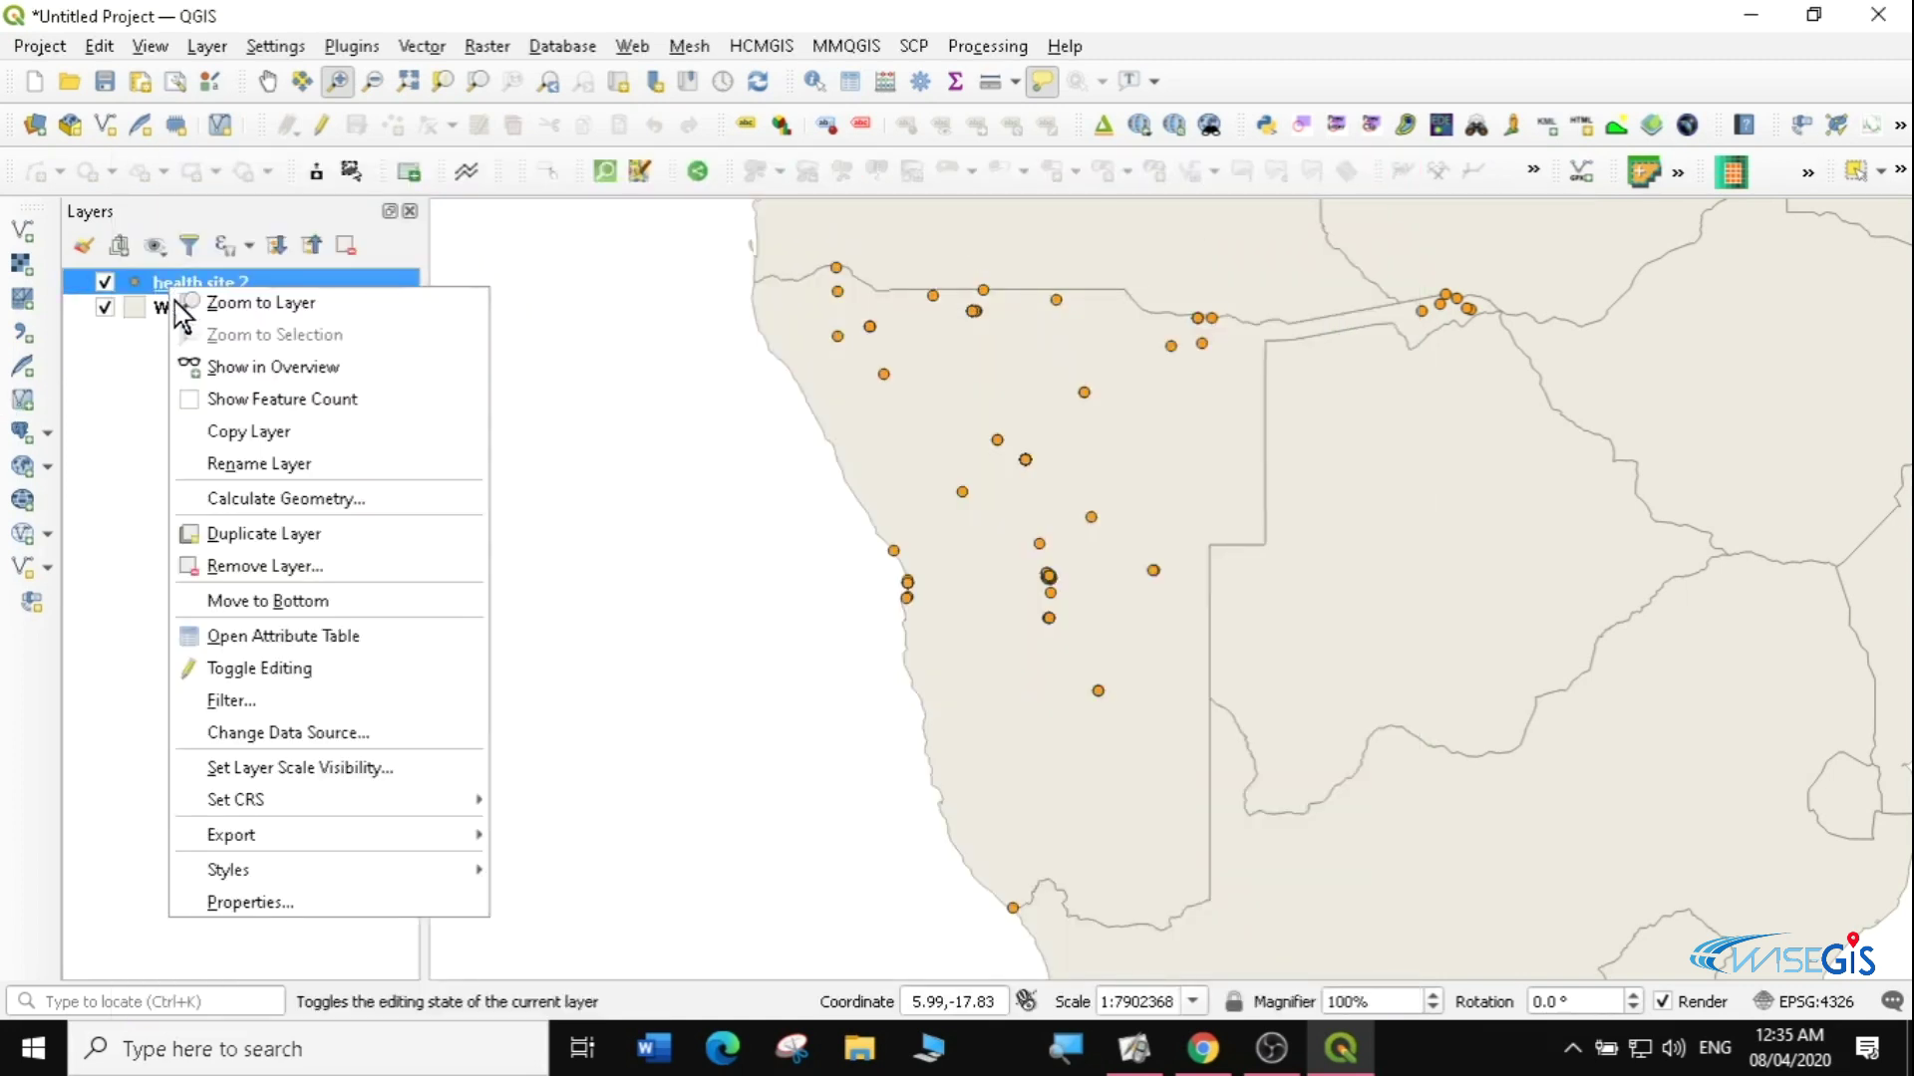
pyautogui.click(259, 635)
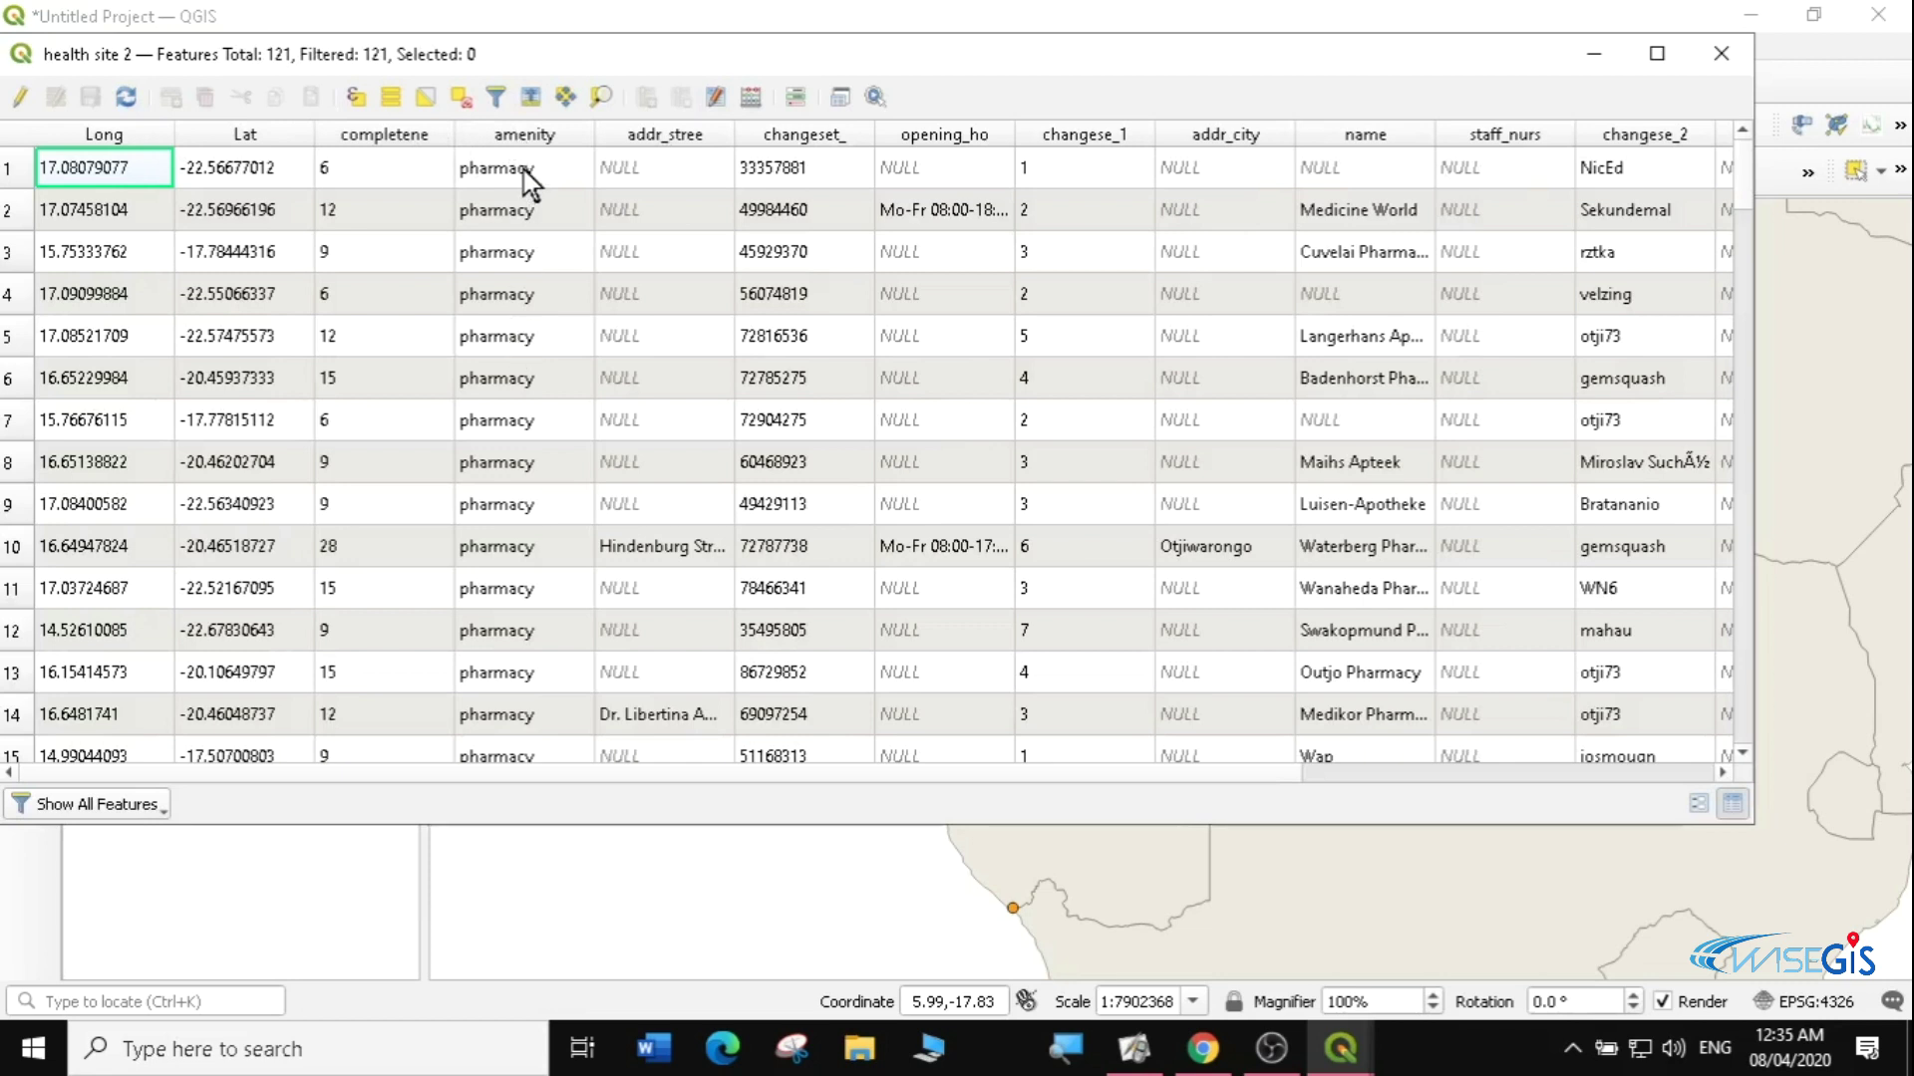
pyautogui.click(520, 136)
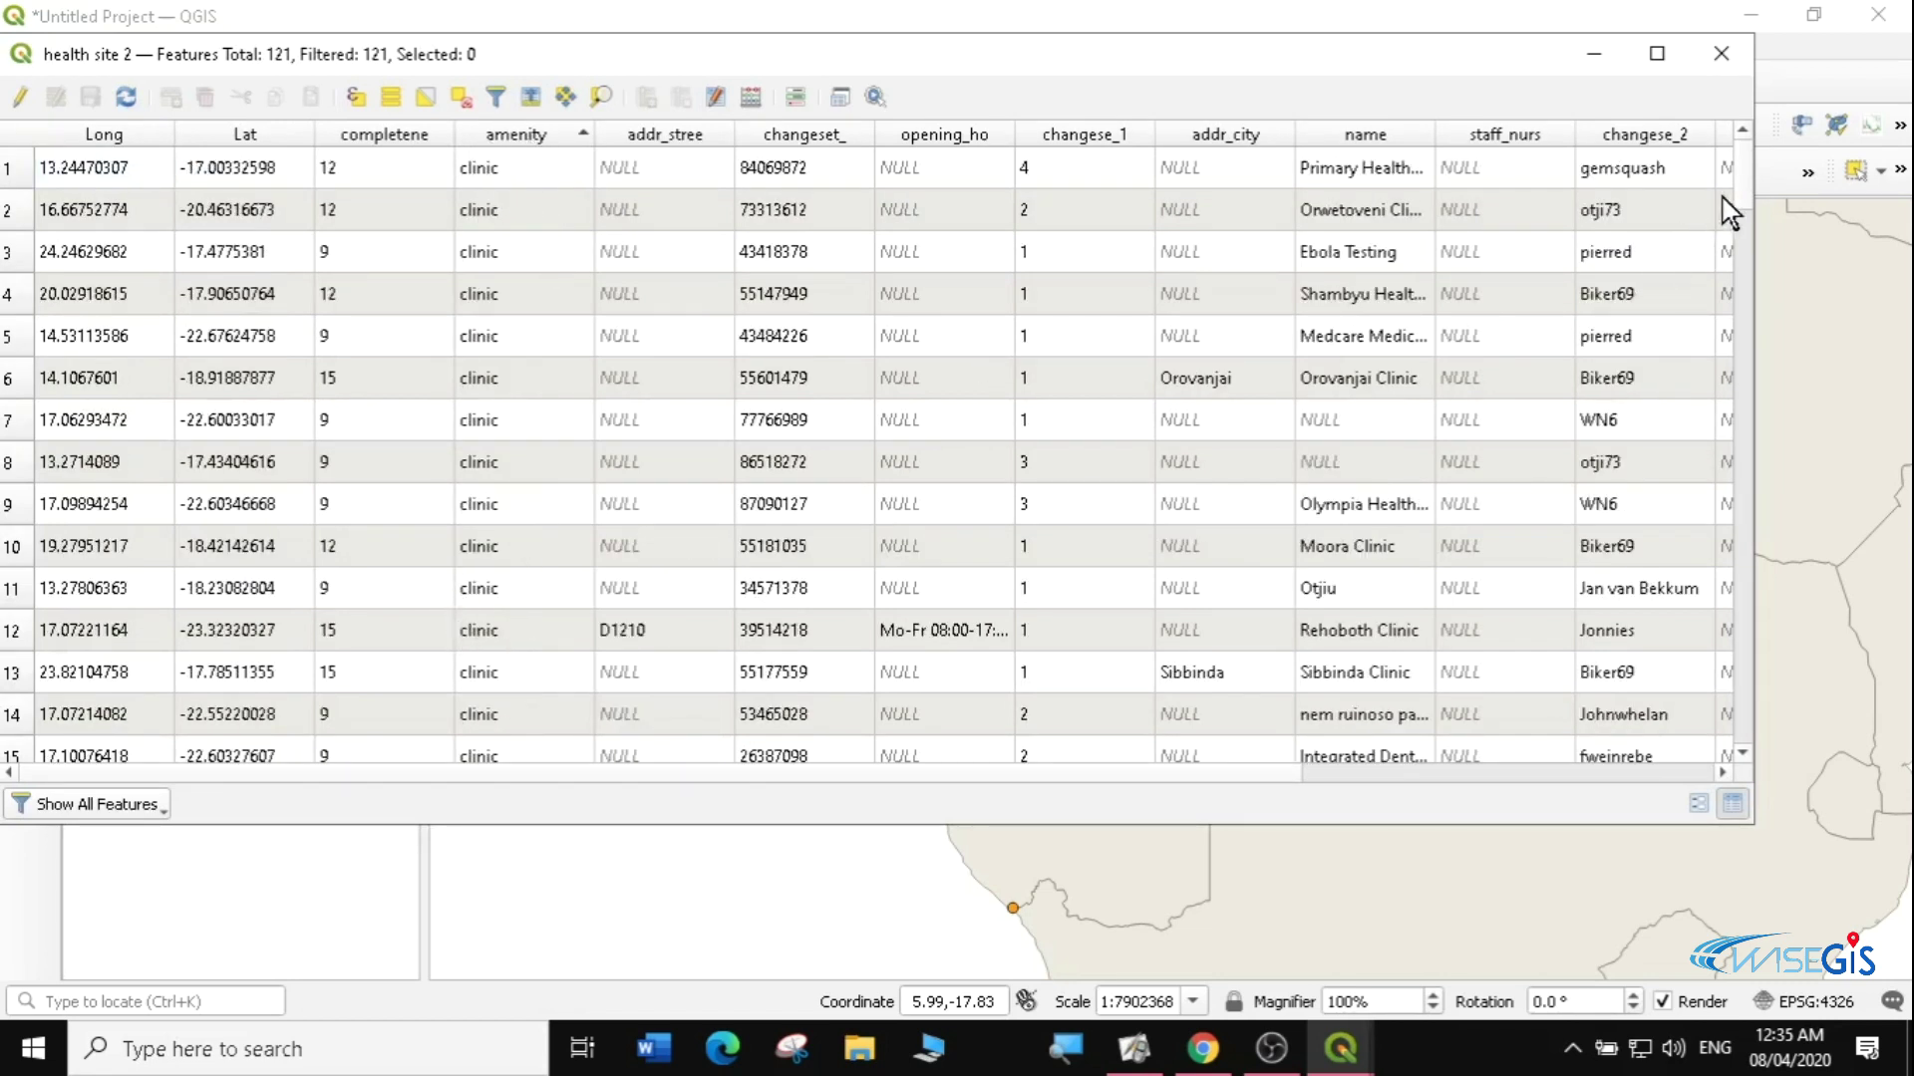
pyautogui.moveTo(1744, 180); pyautogui.dragTo(1775, 464)
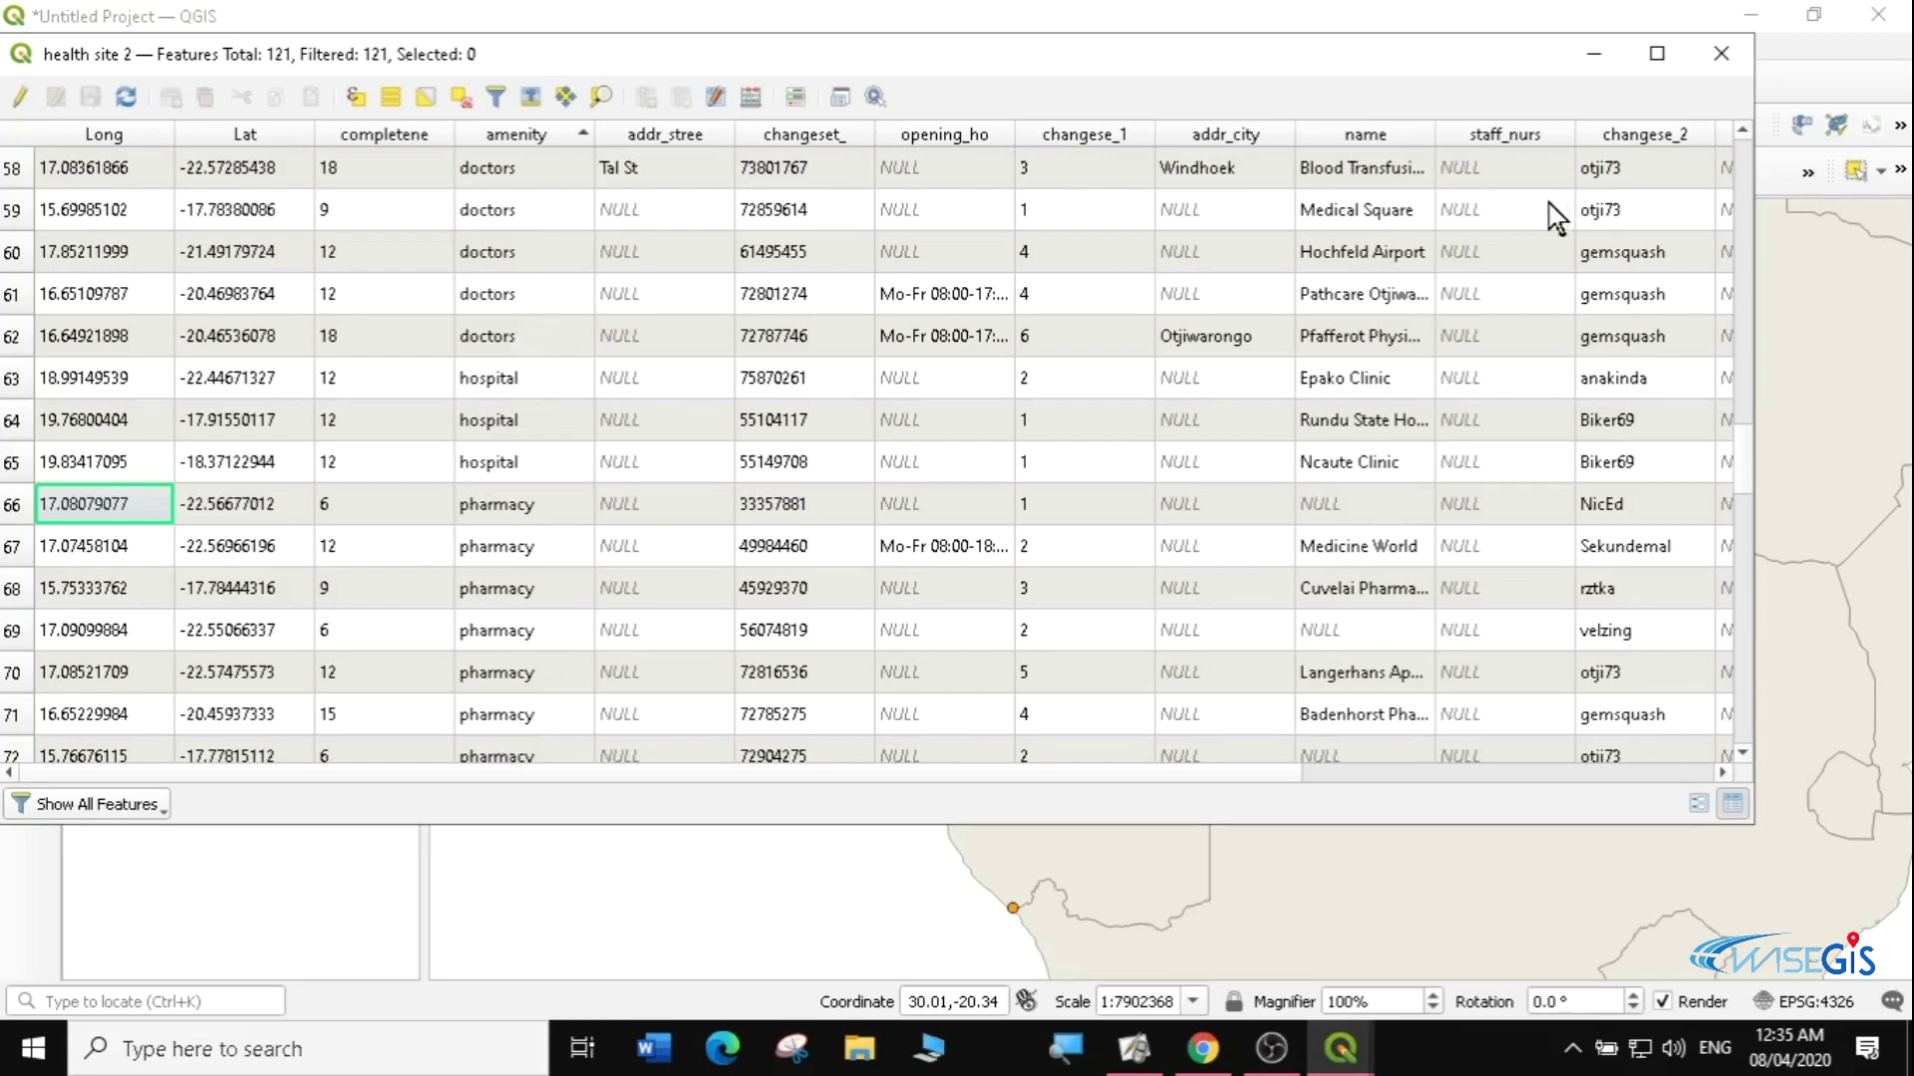
pyautogui.click(1721, 53)
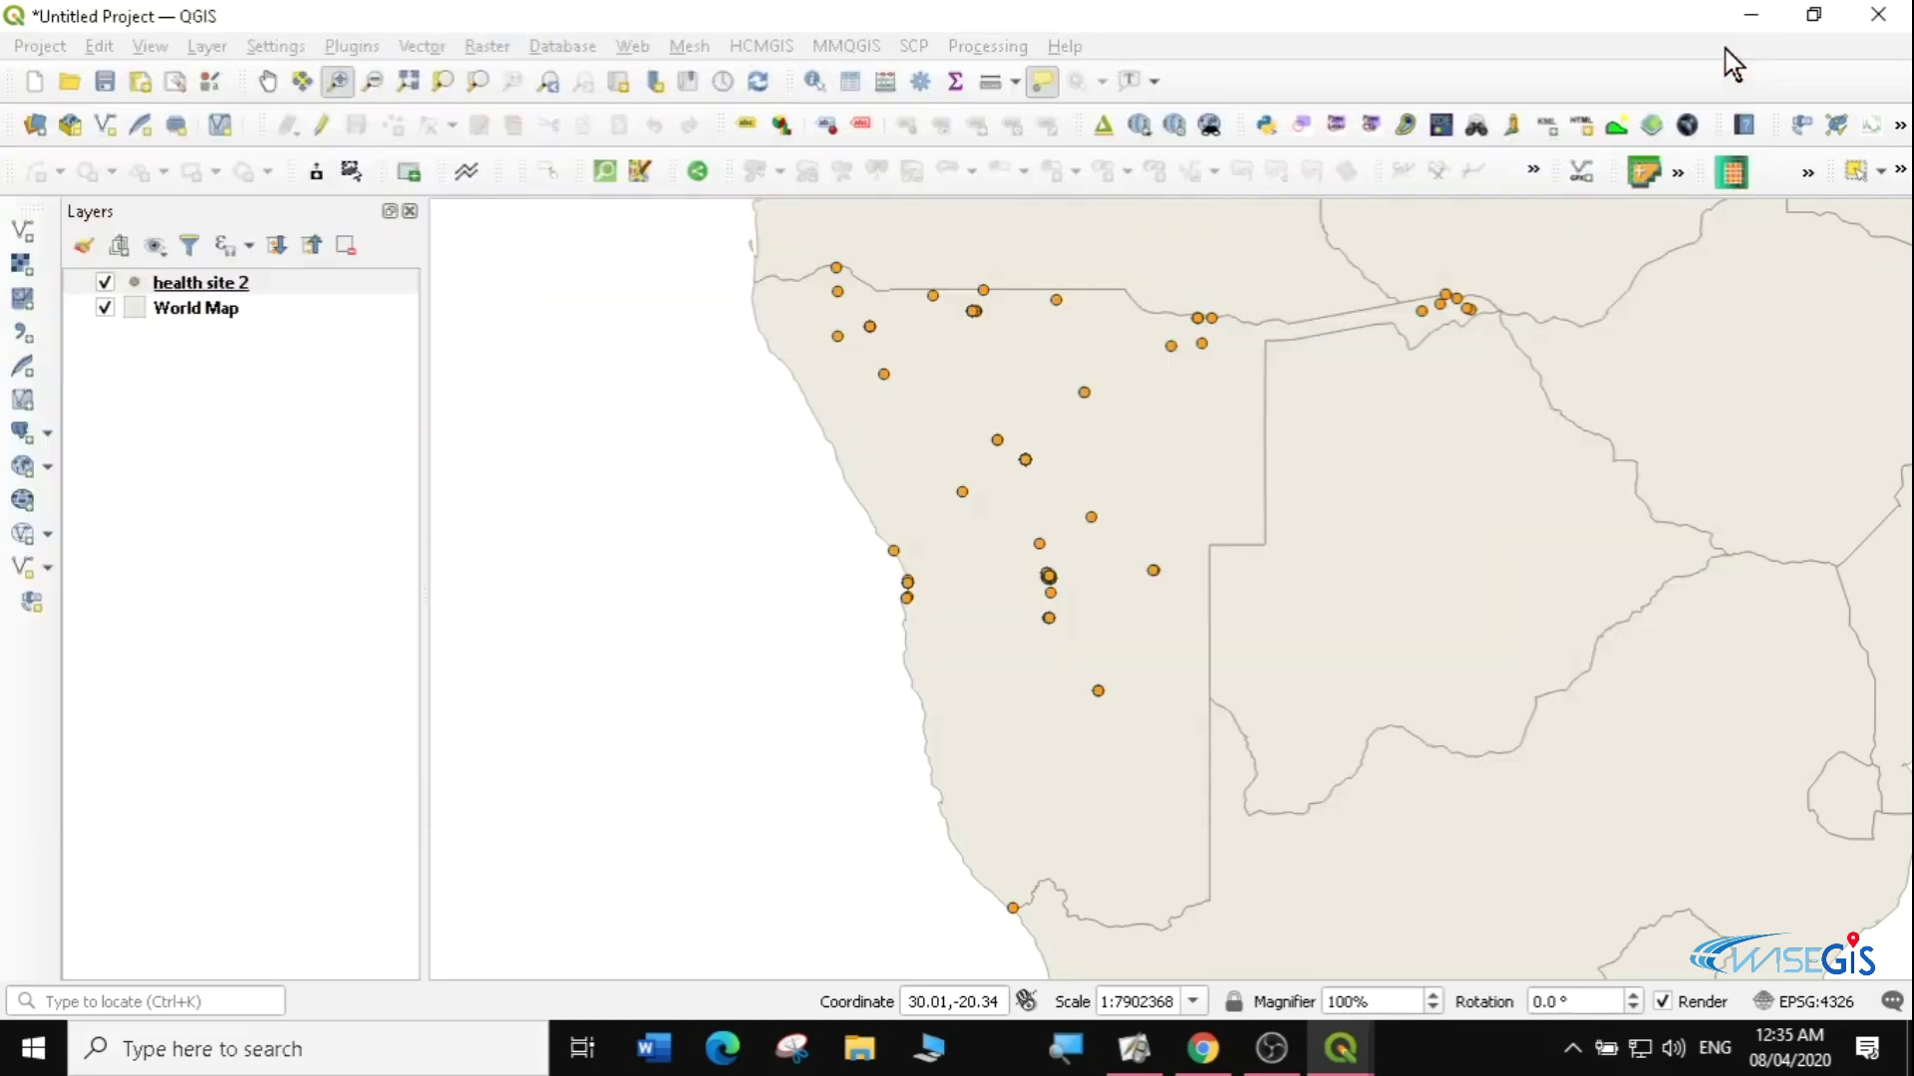
# - Set health site 2's symbology to Categorized by the amenity field
pyautogui.rightClick(167, 275)
pyautogui.click(256, 877)
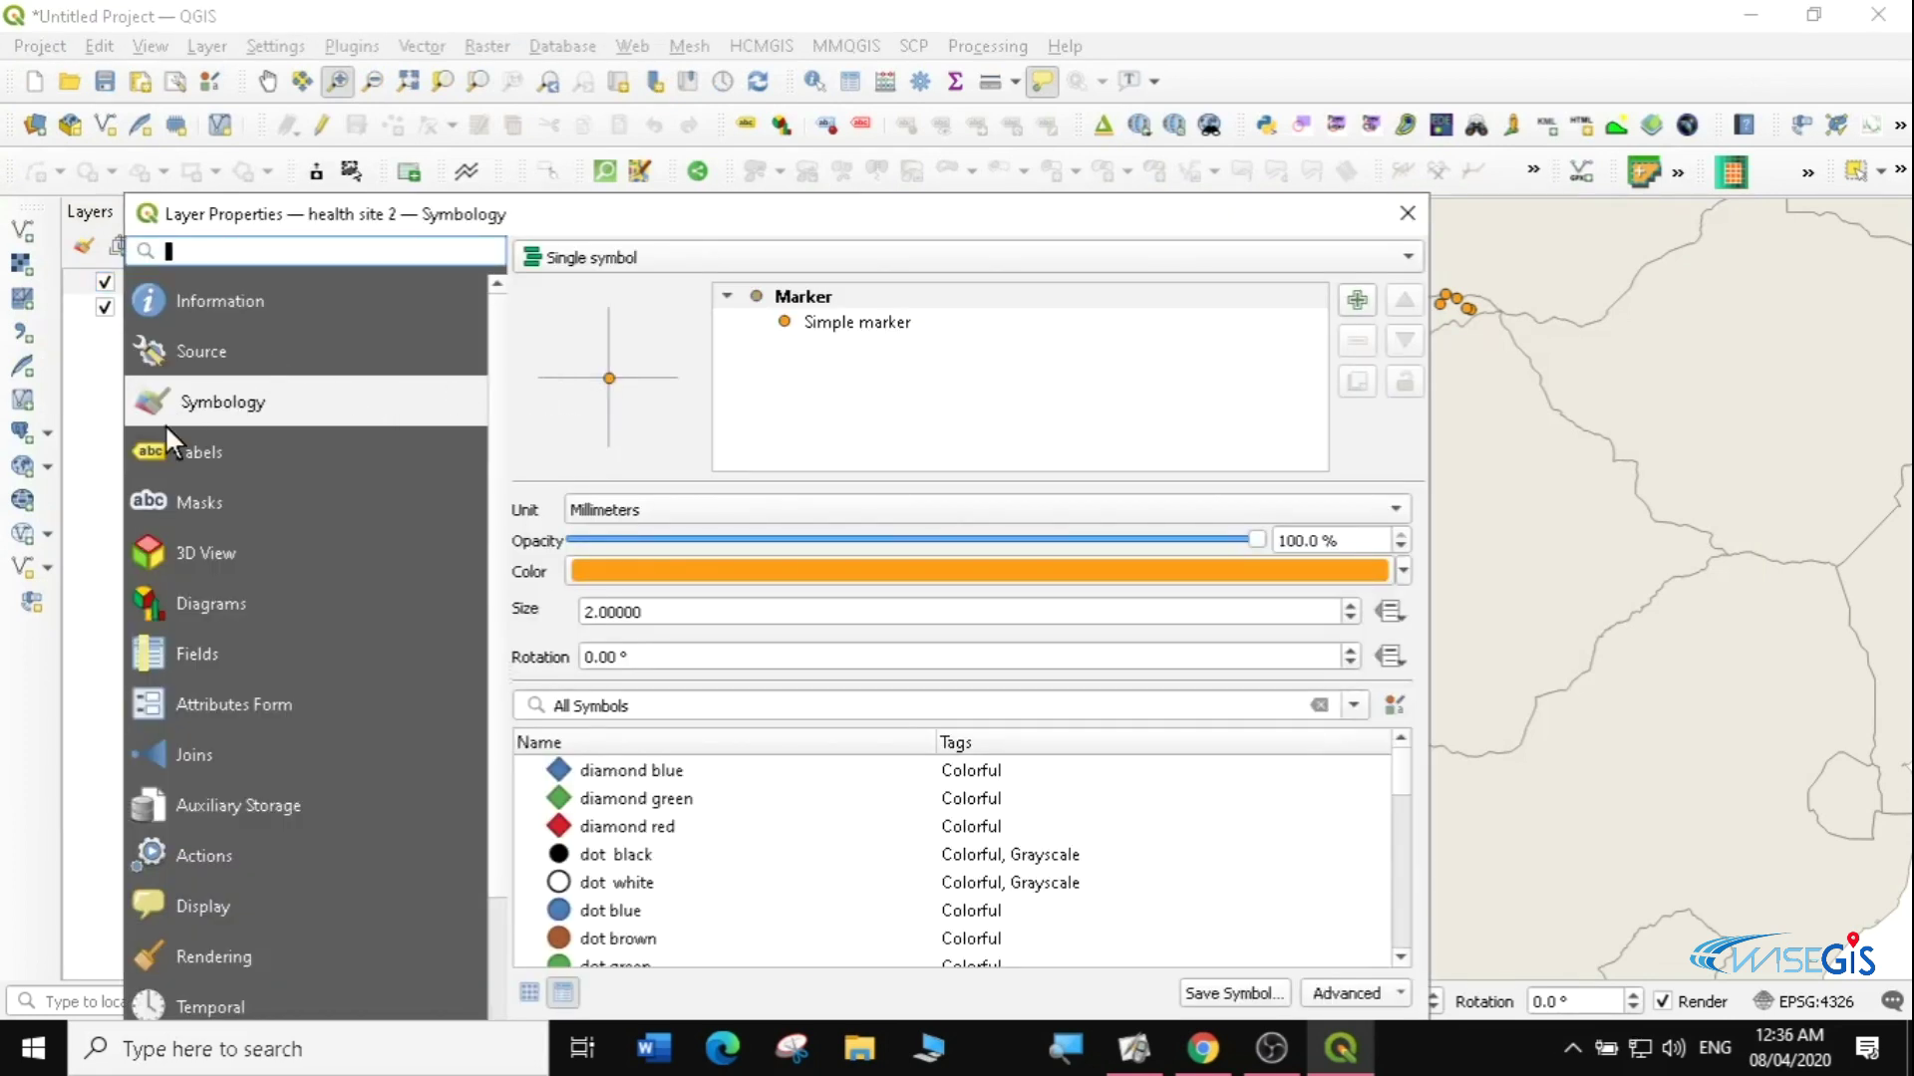
pyautogui.click(608, 254)
pyautogui.click(646, 292)
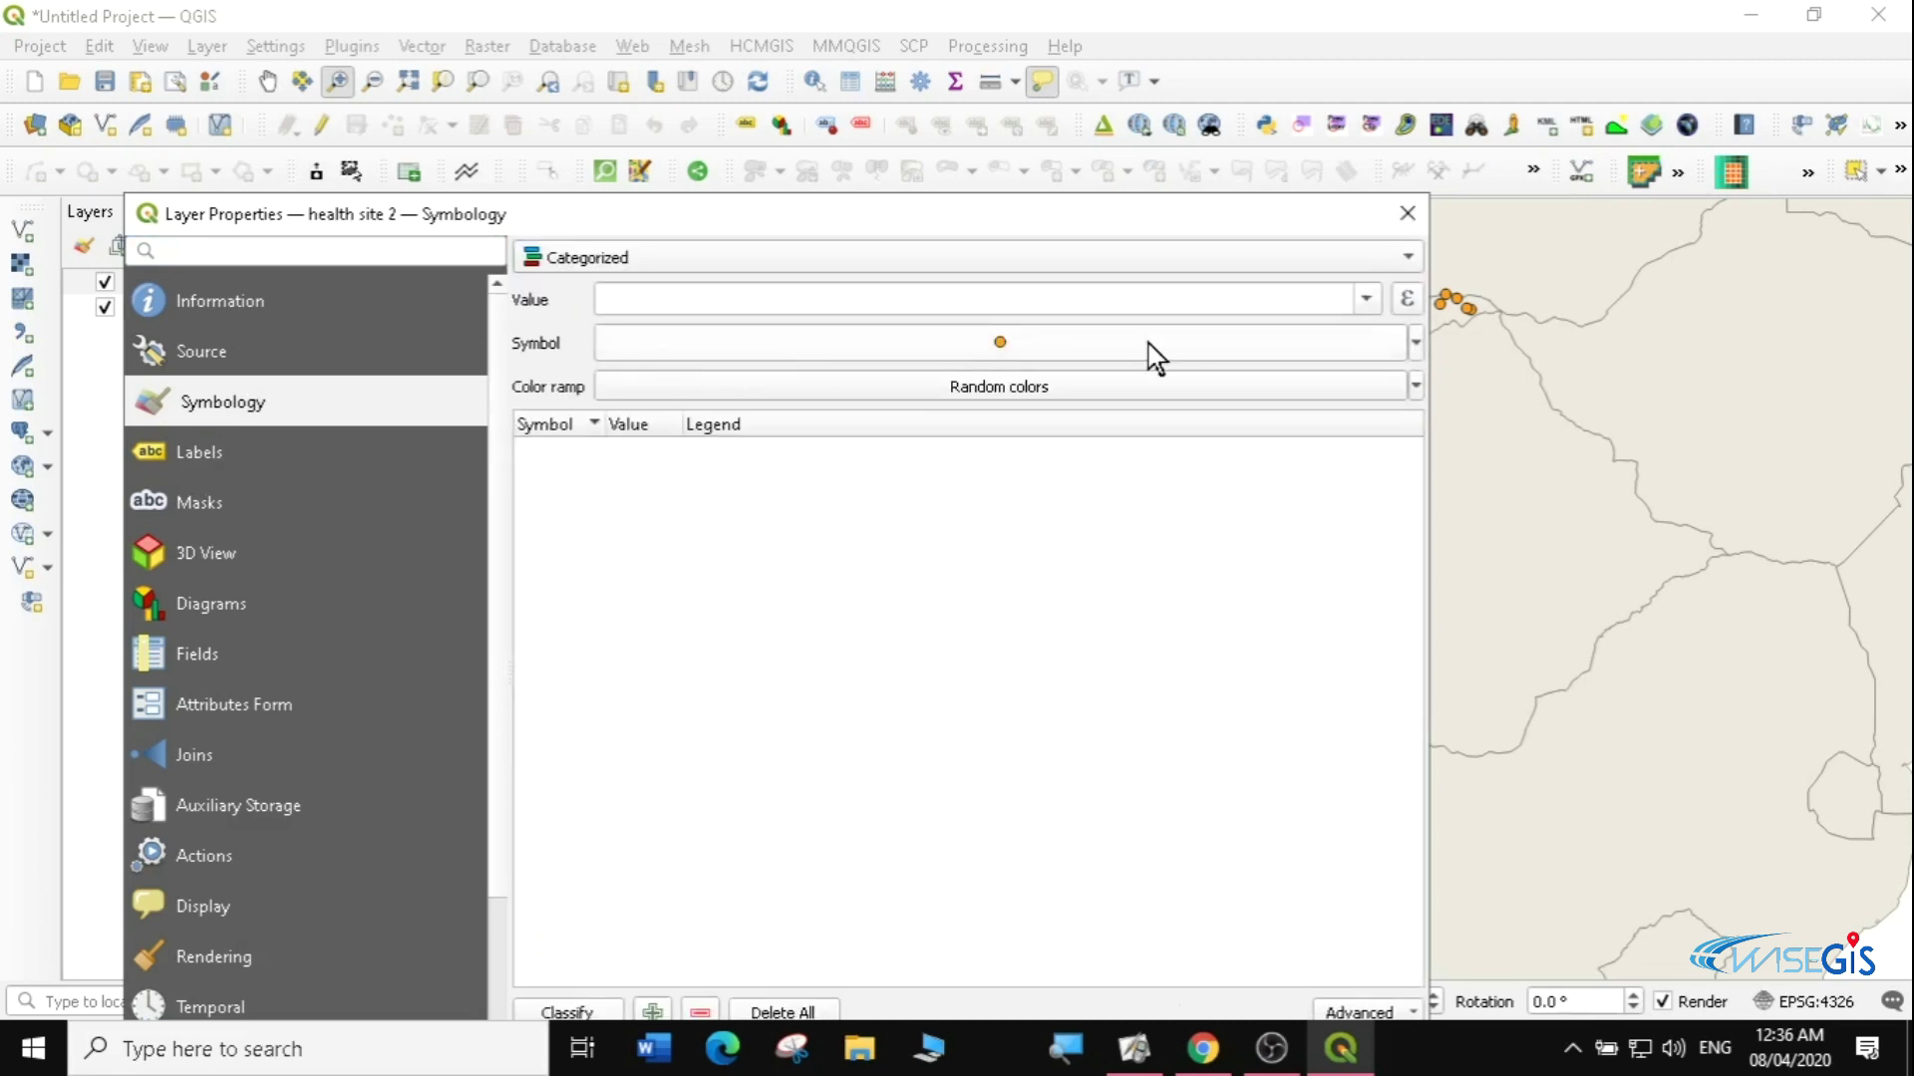
pyautogui.click(1367, 299)
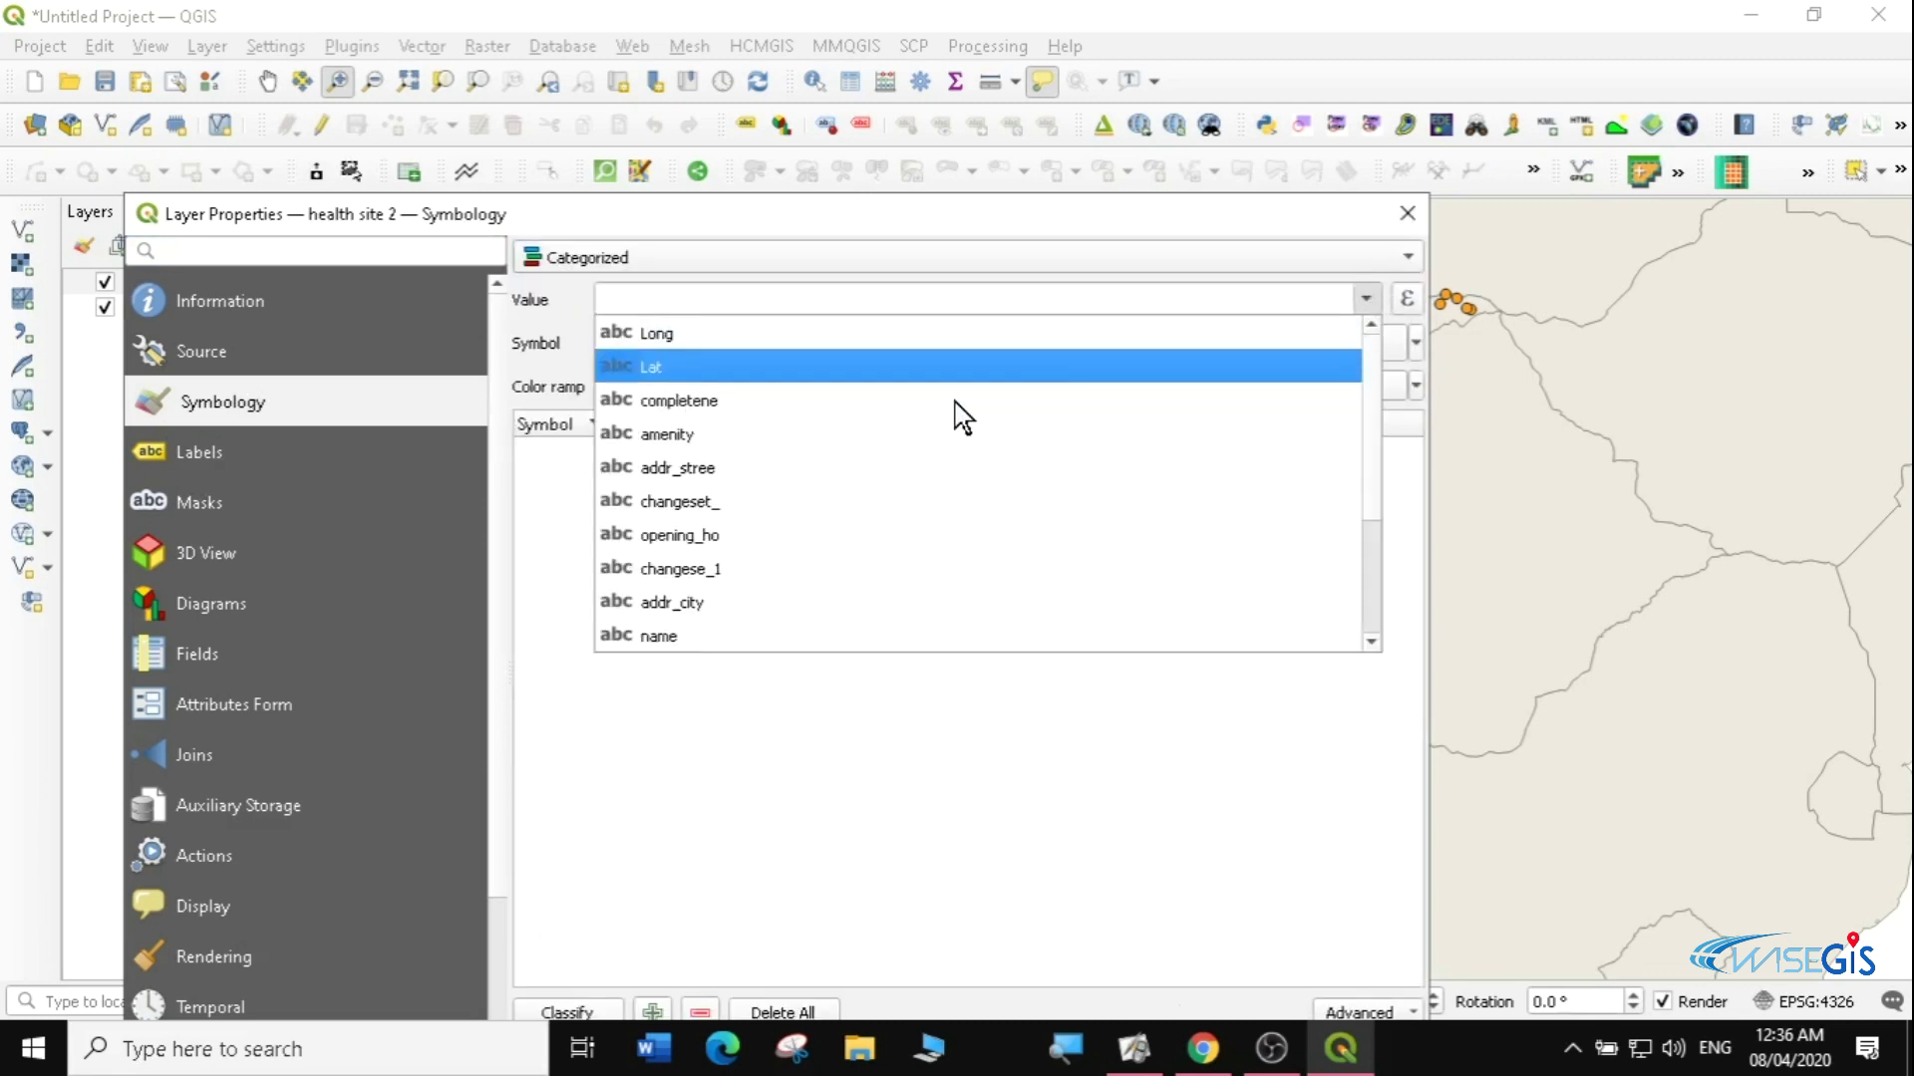
pyautogui.click(684, 434)
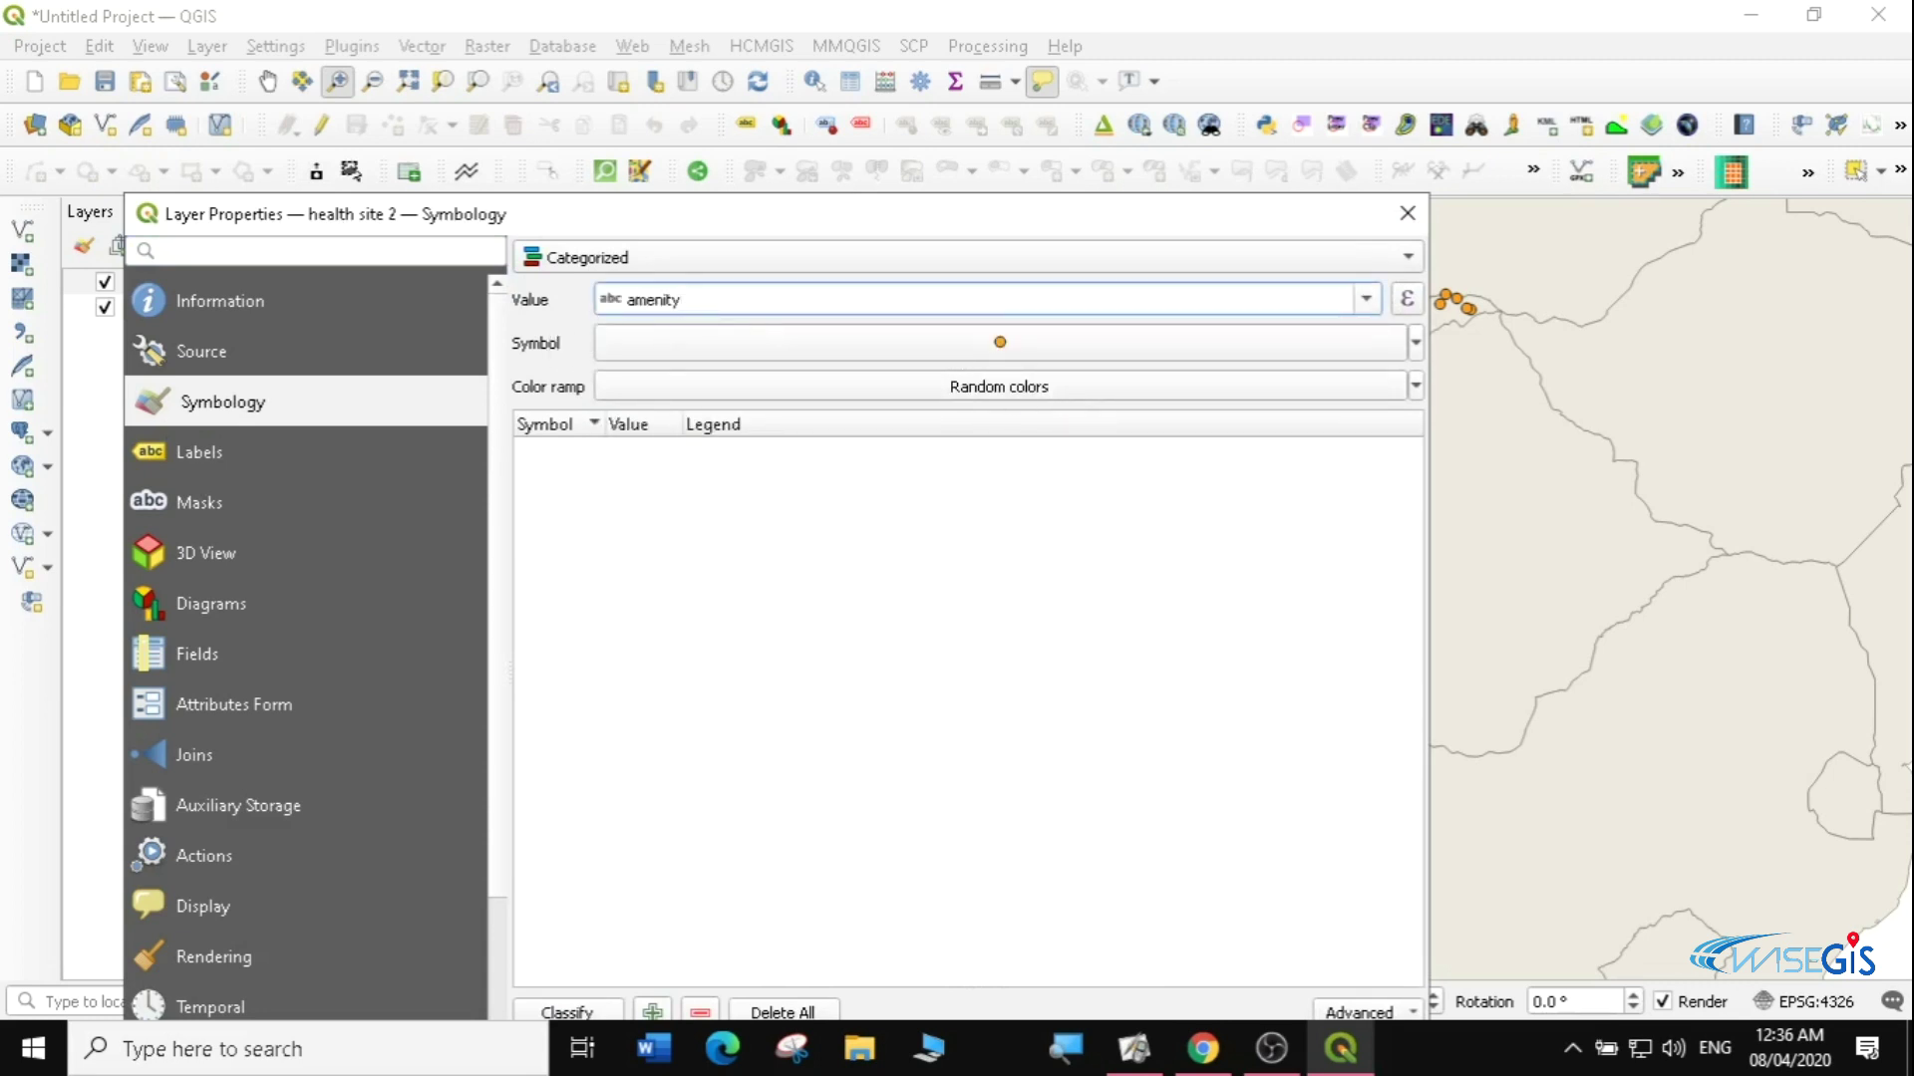
pyautogui.click(1001, 344)
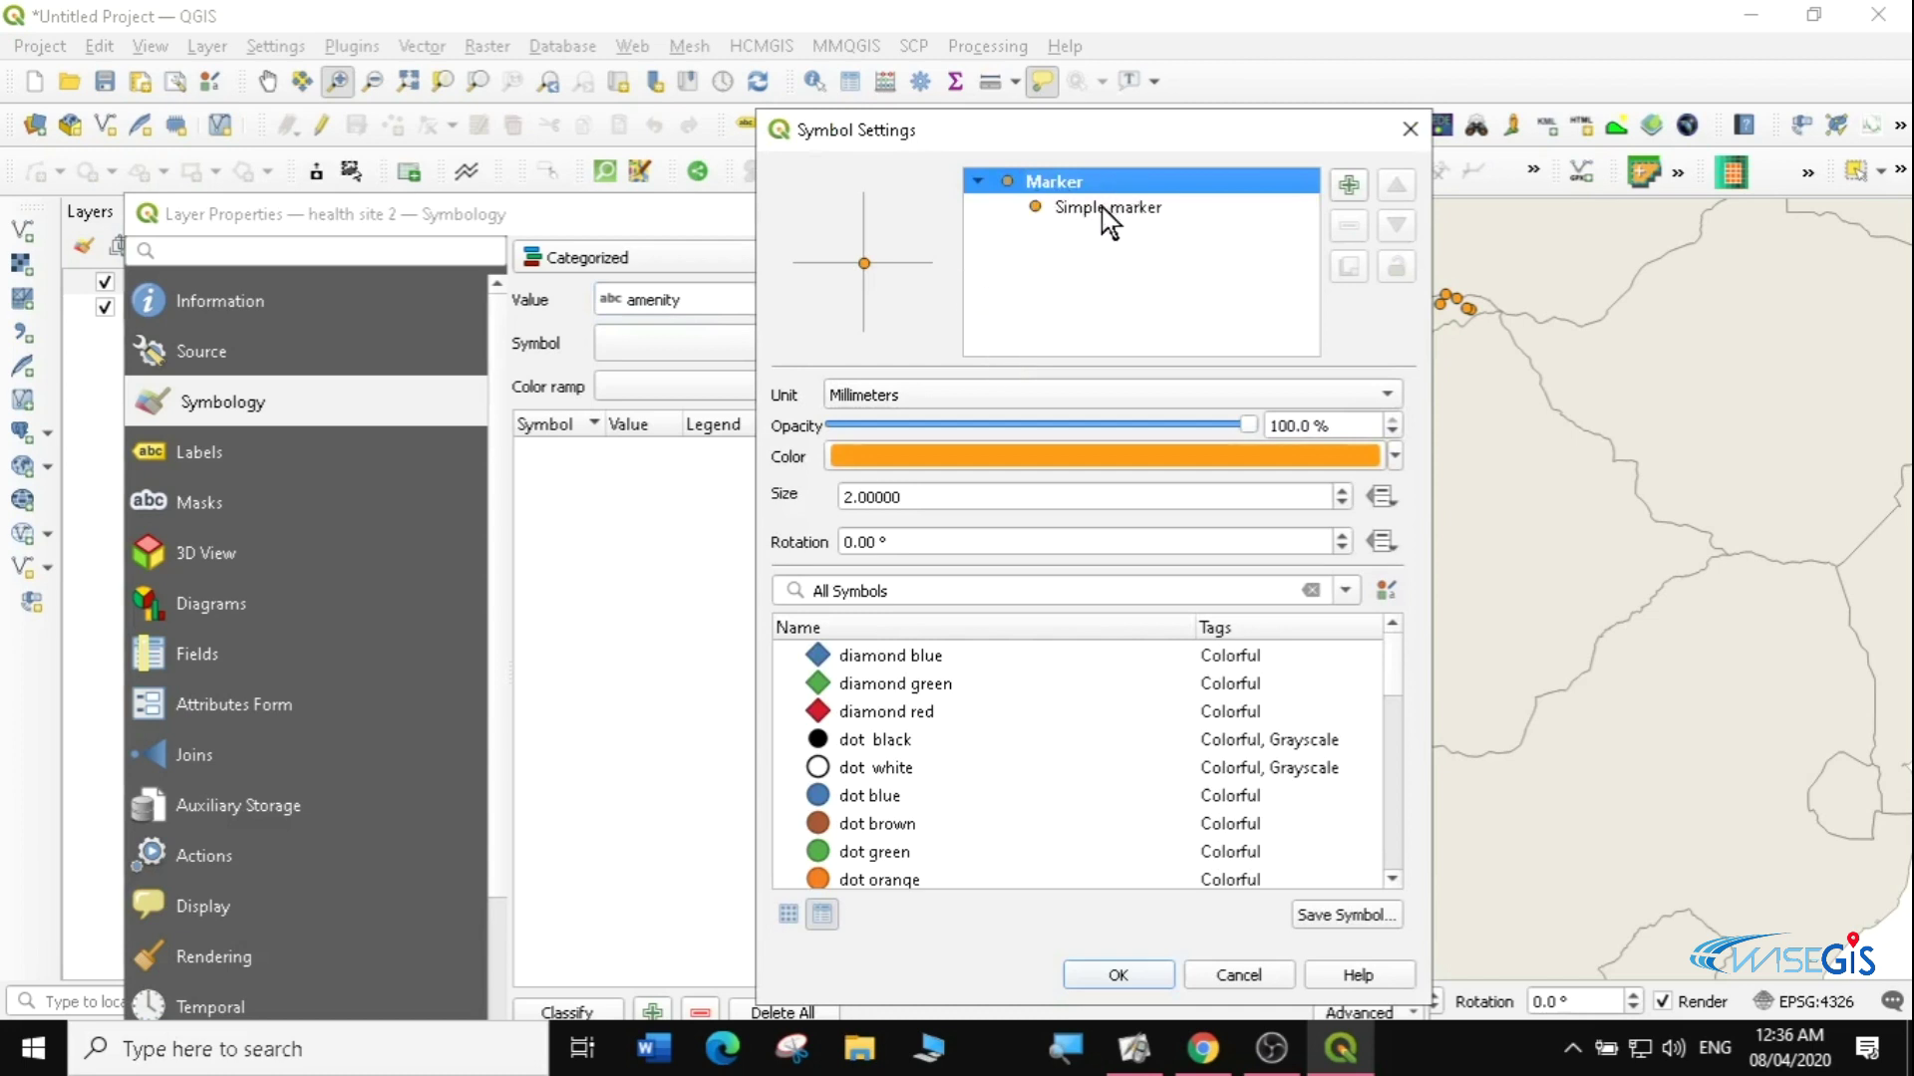
# - Change the base symbol layer to an SVG marker with width 2.4 mm
pyautogui.click(1086, 213)
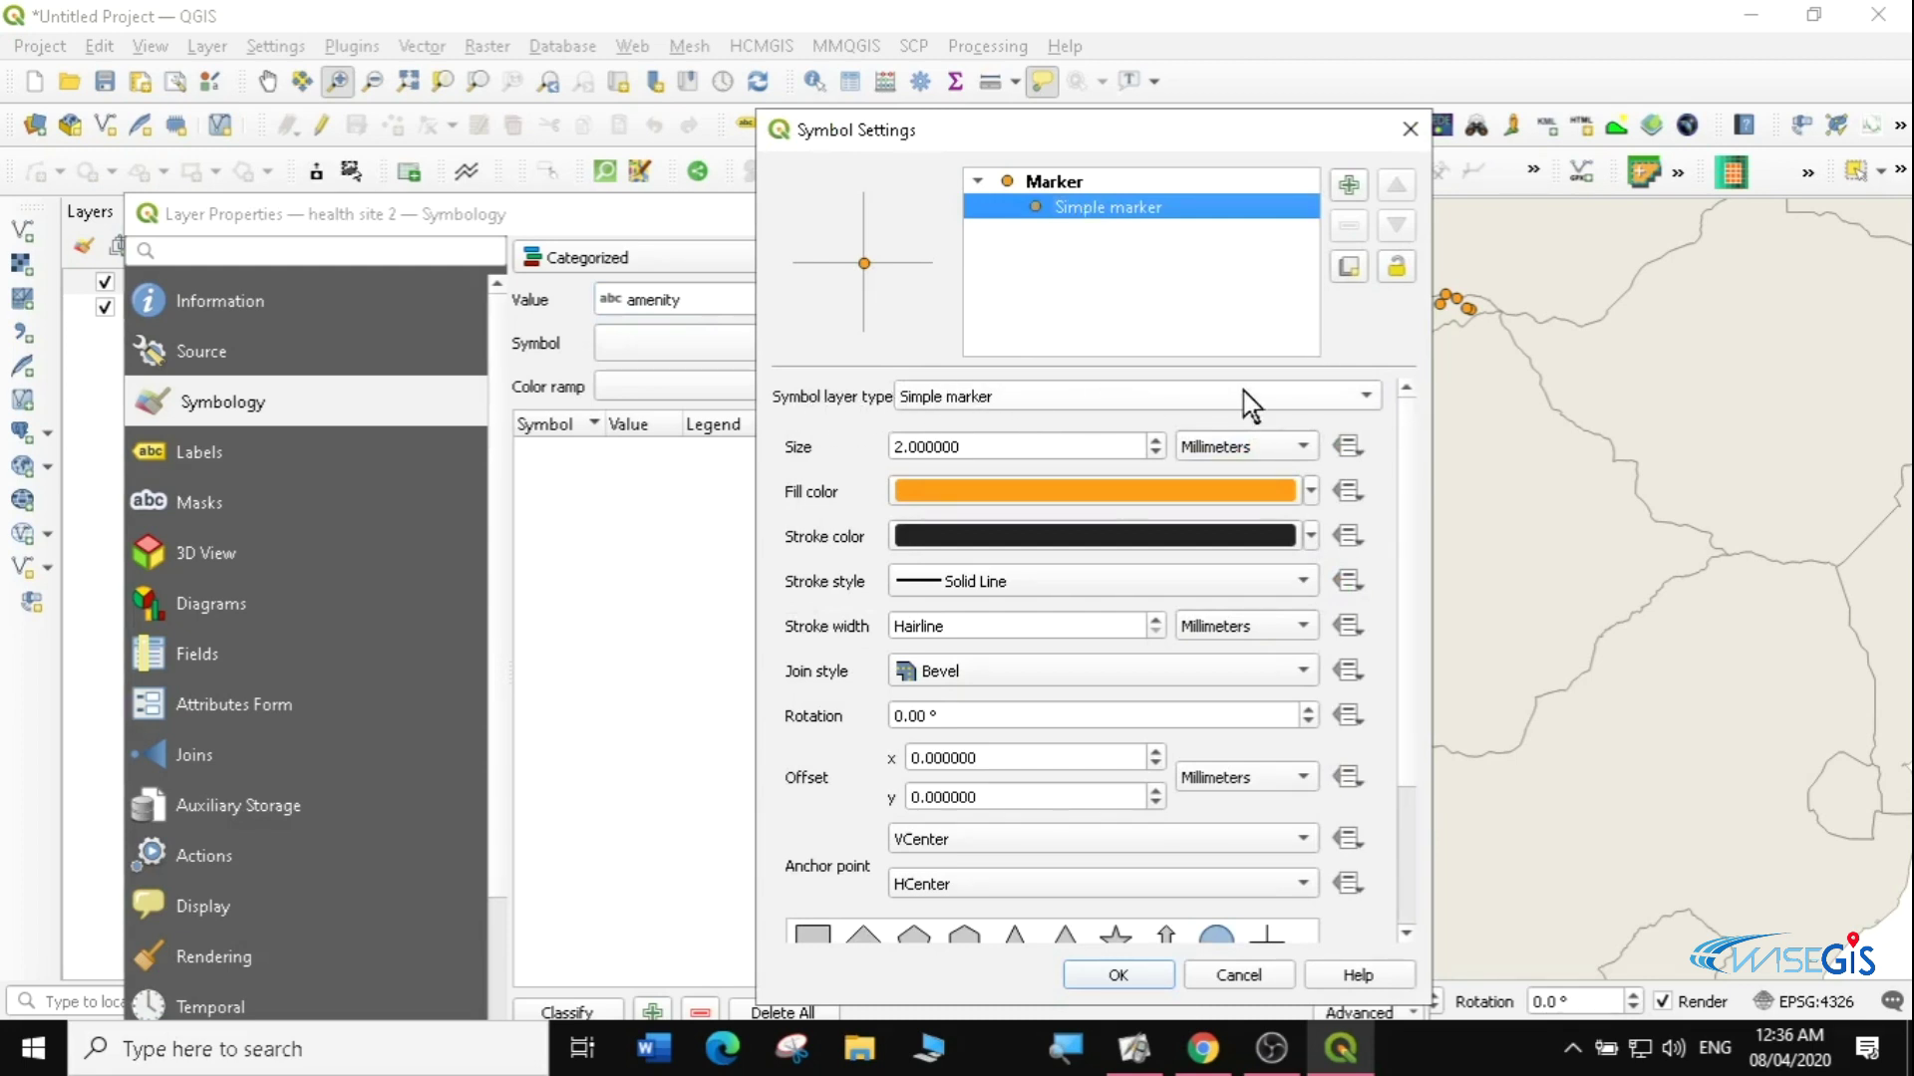
pyautogui.click(1367, 397)
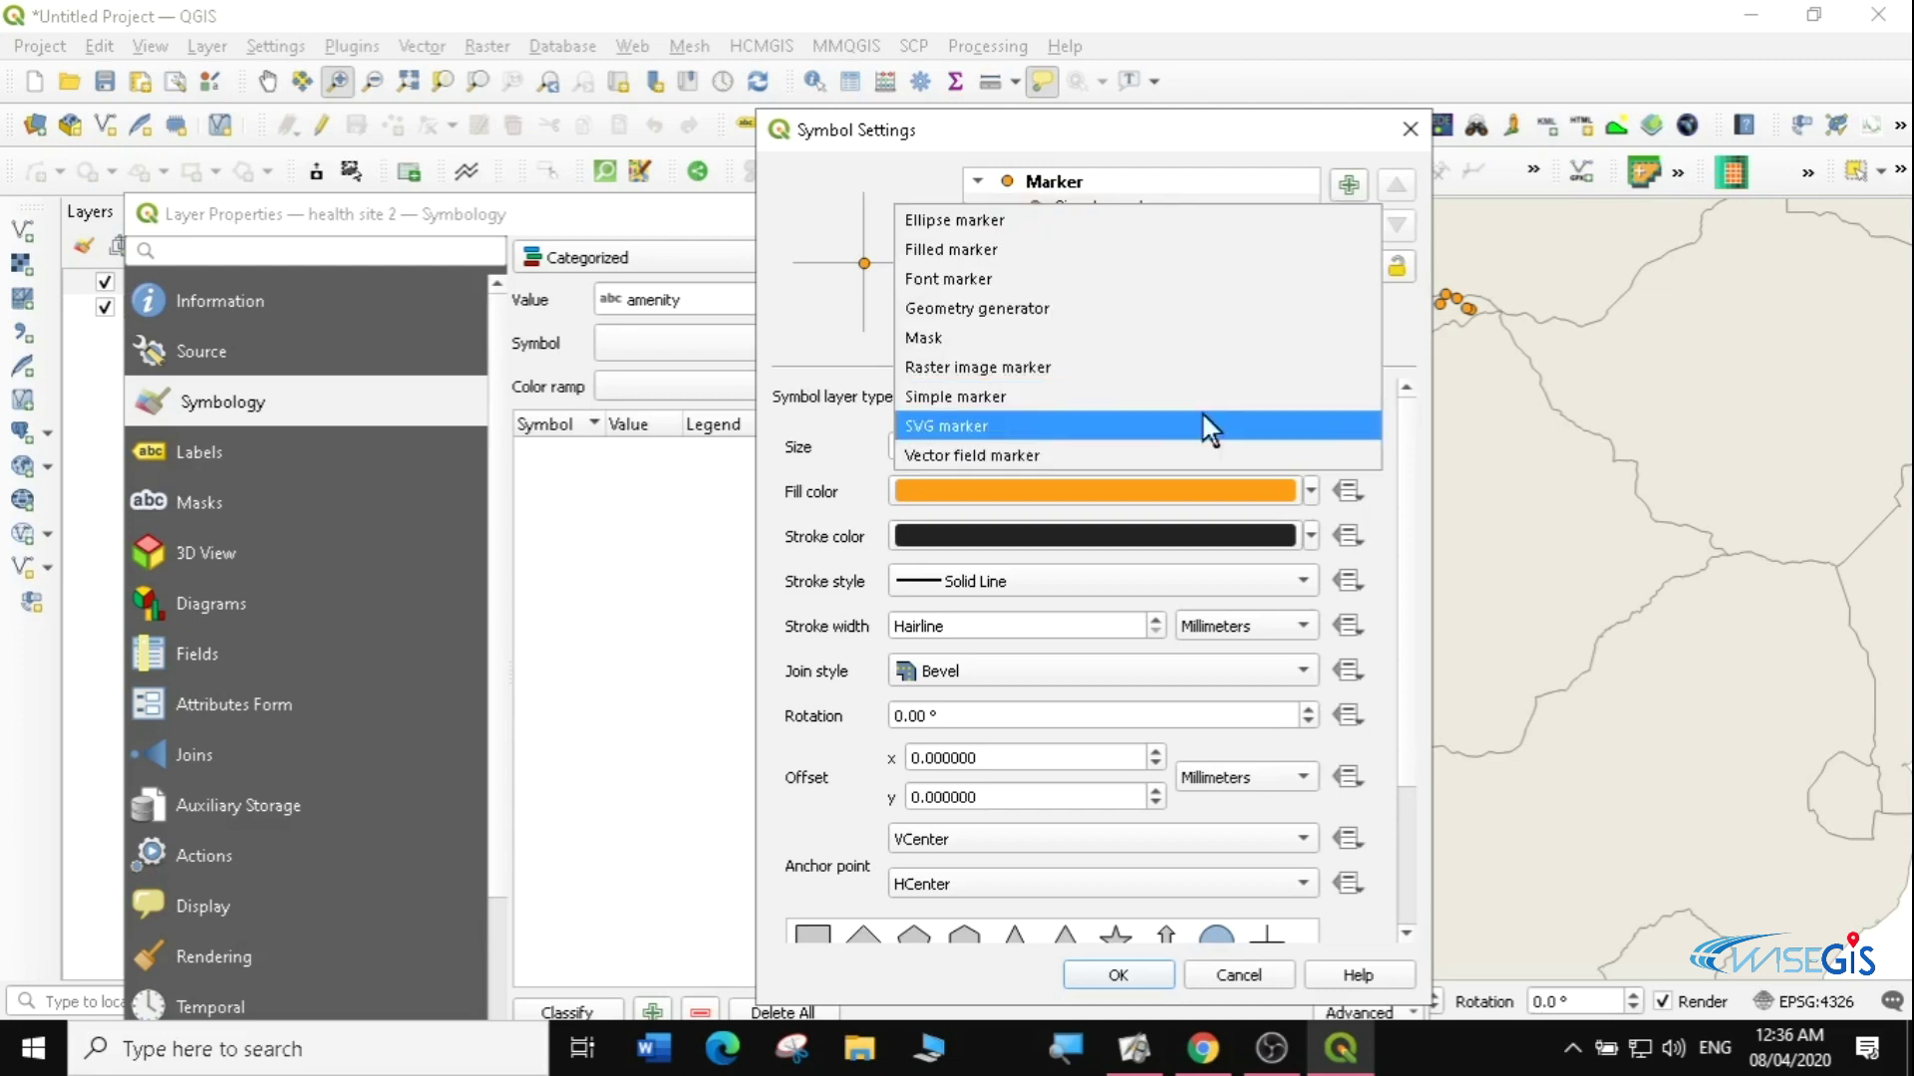
pyautogui.click(973, 426)
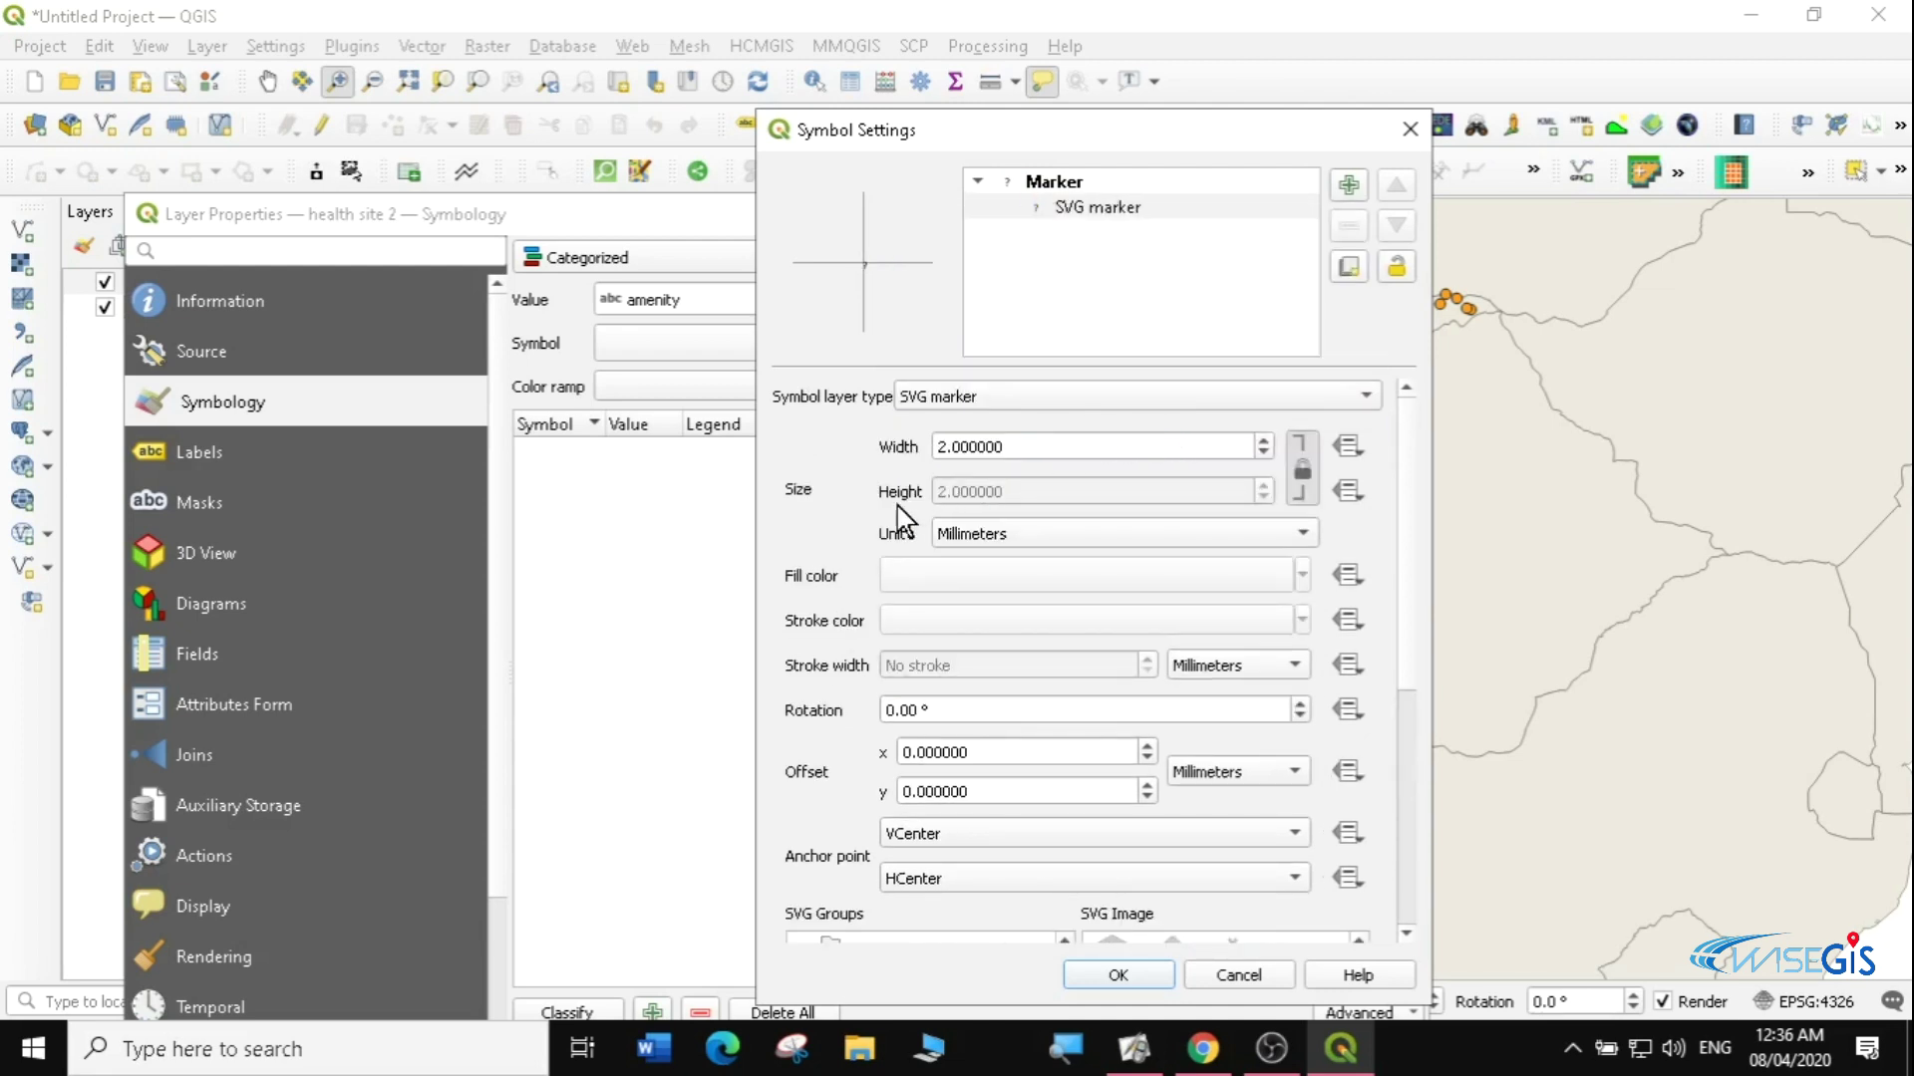
pyautogui.click(1265, 443)
pyautogui.click(1265, 443)
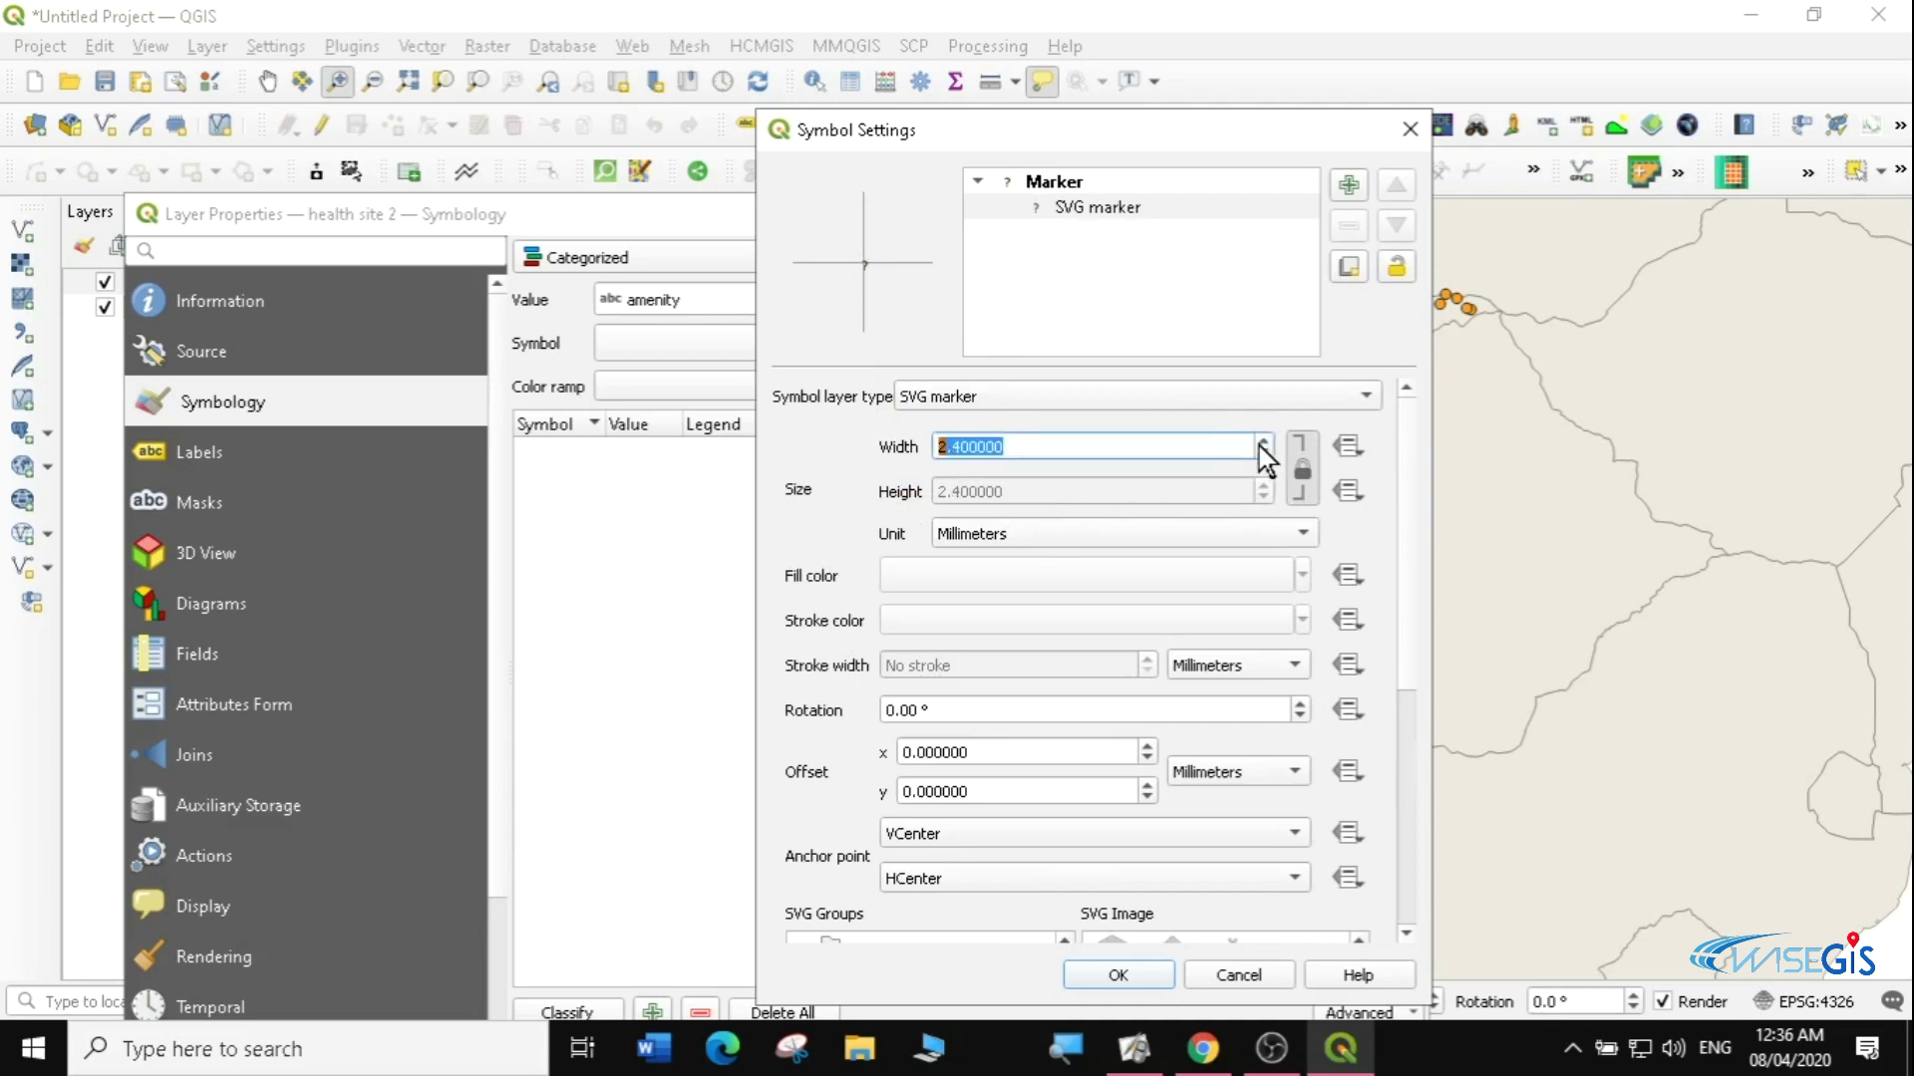
pyautogui.click(1383, 493)
pyautogui.click(1097, 208)
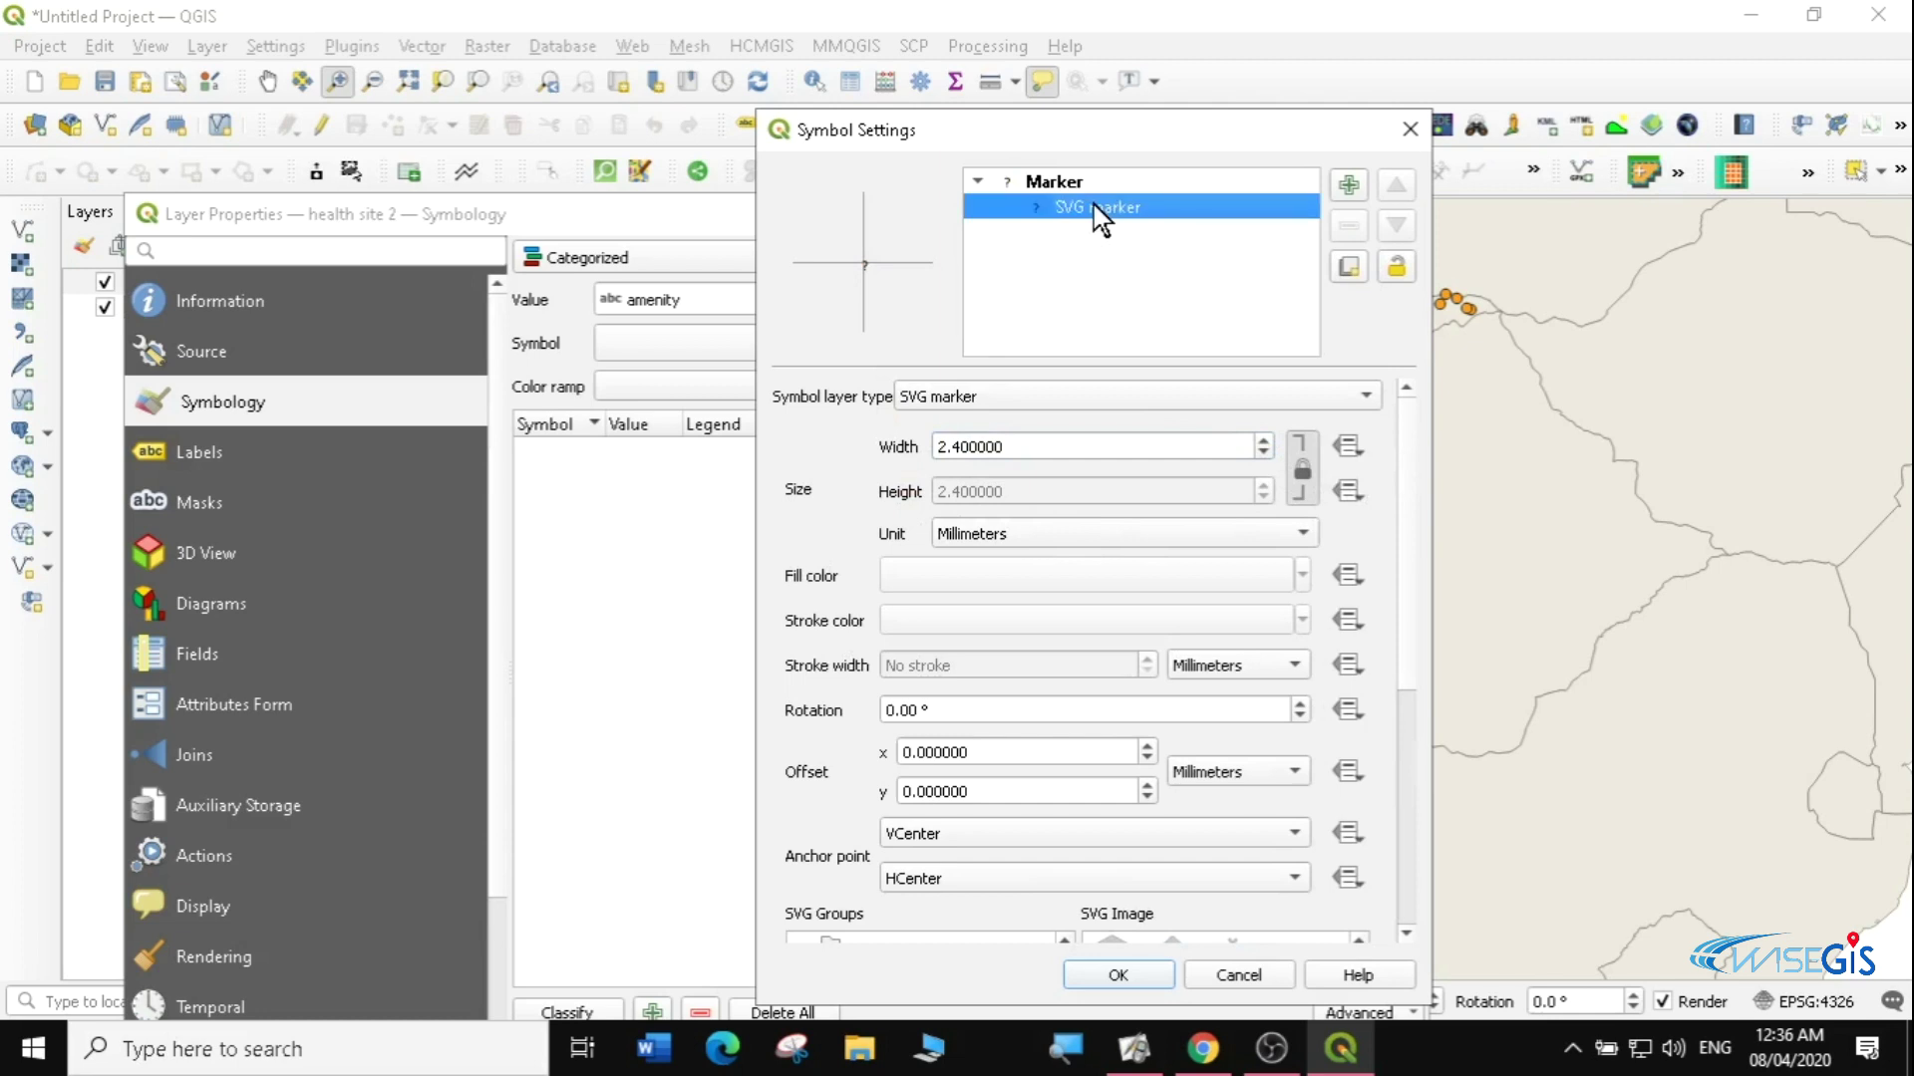
pyautogui.moveTo(1412, 468); pyautogui.dragTo(1422, 725)
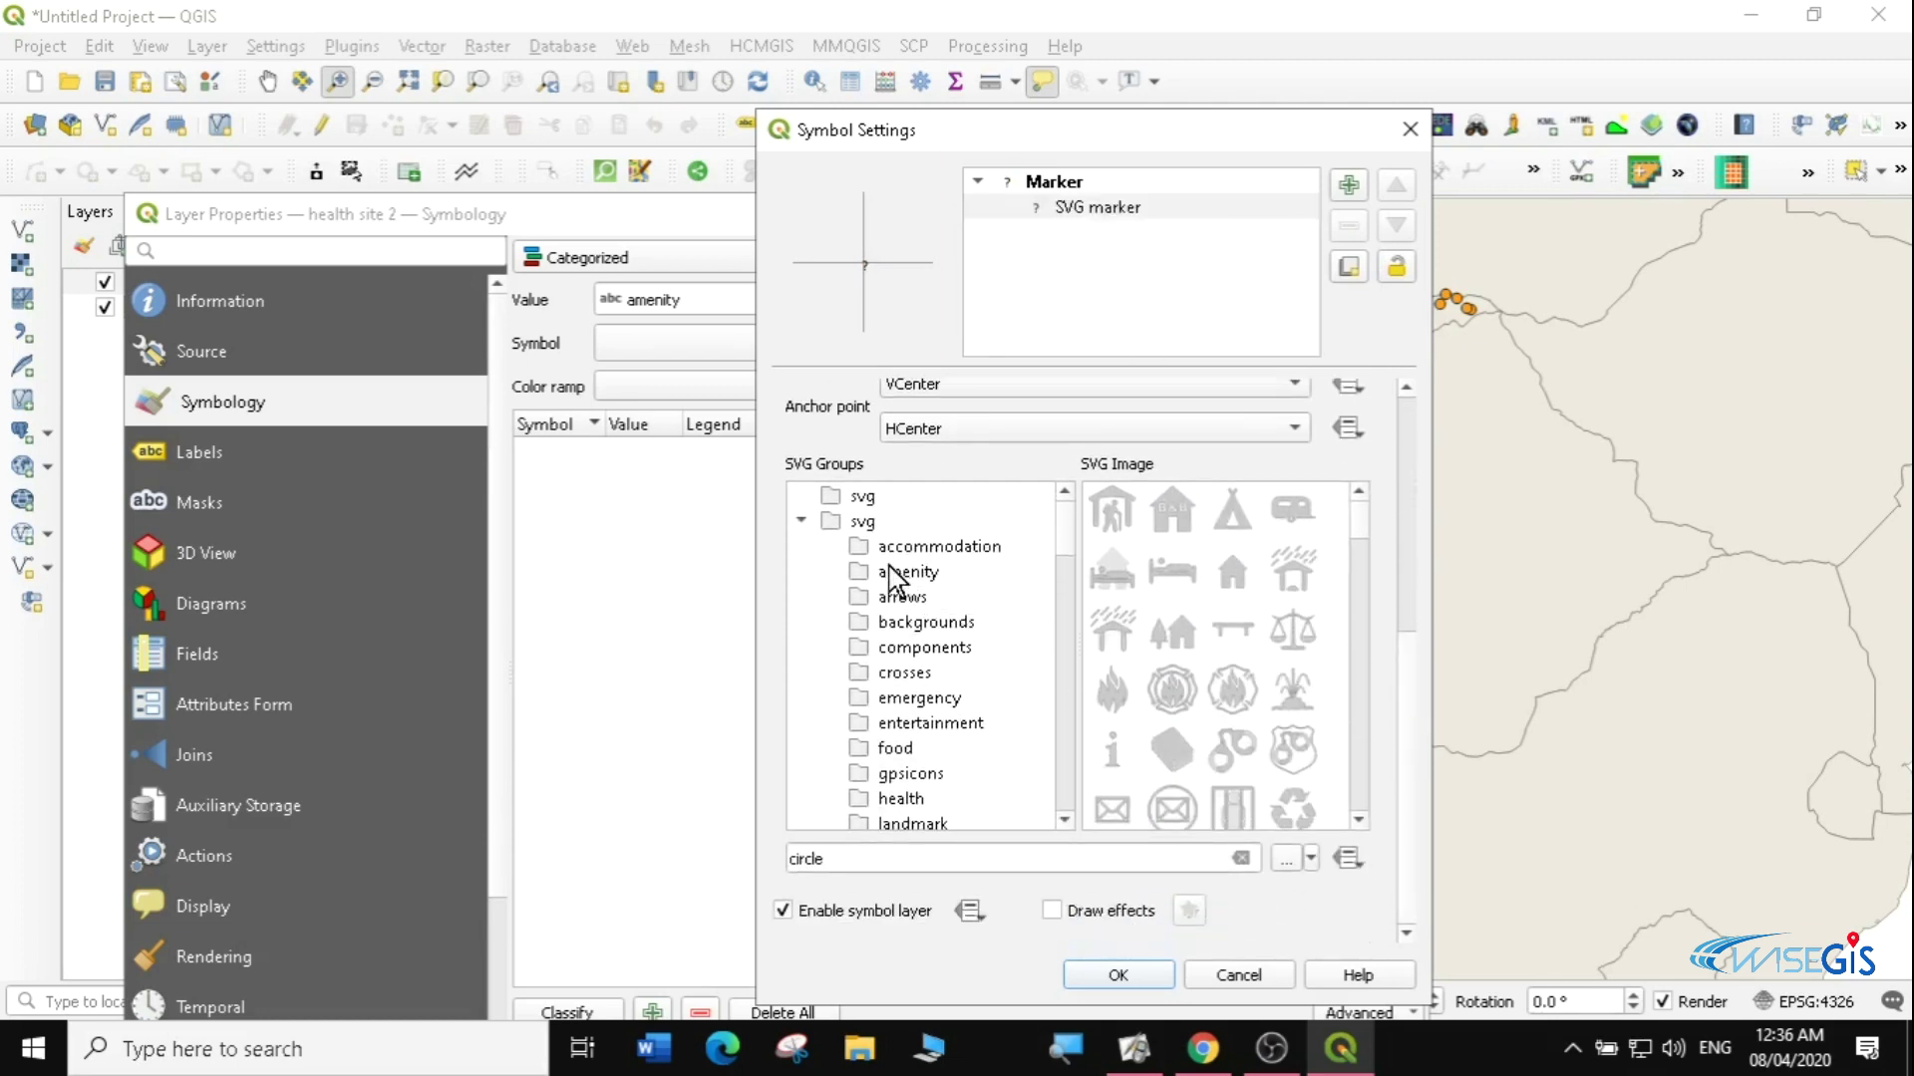
# - Browse the SVG groups from accommodation through to gpsicons
pyautogui.click(919, 550)
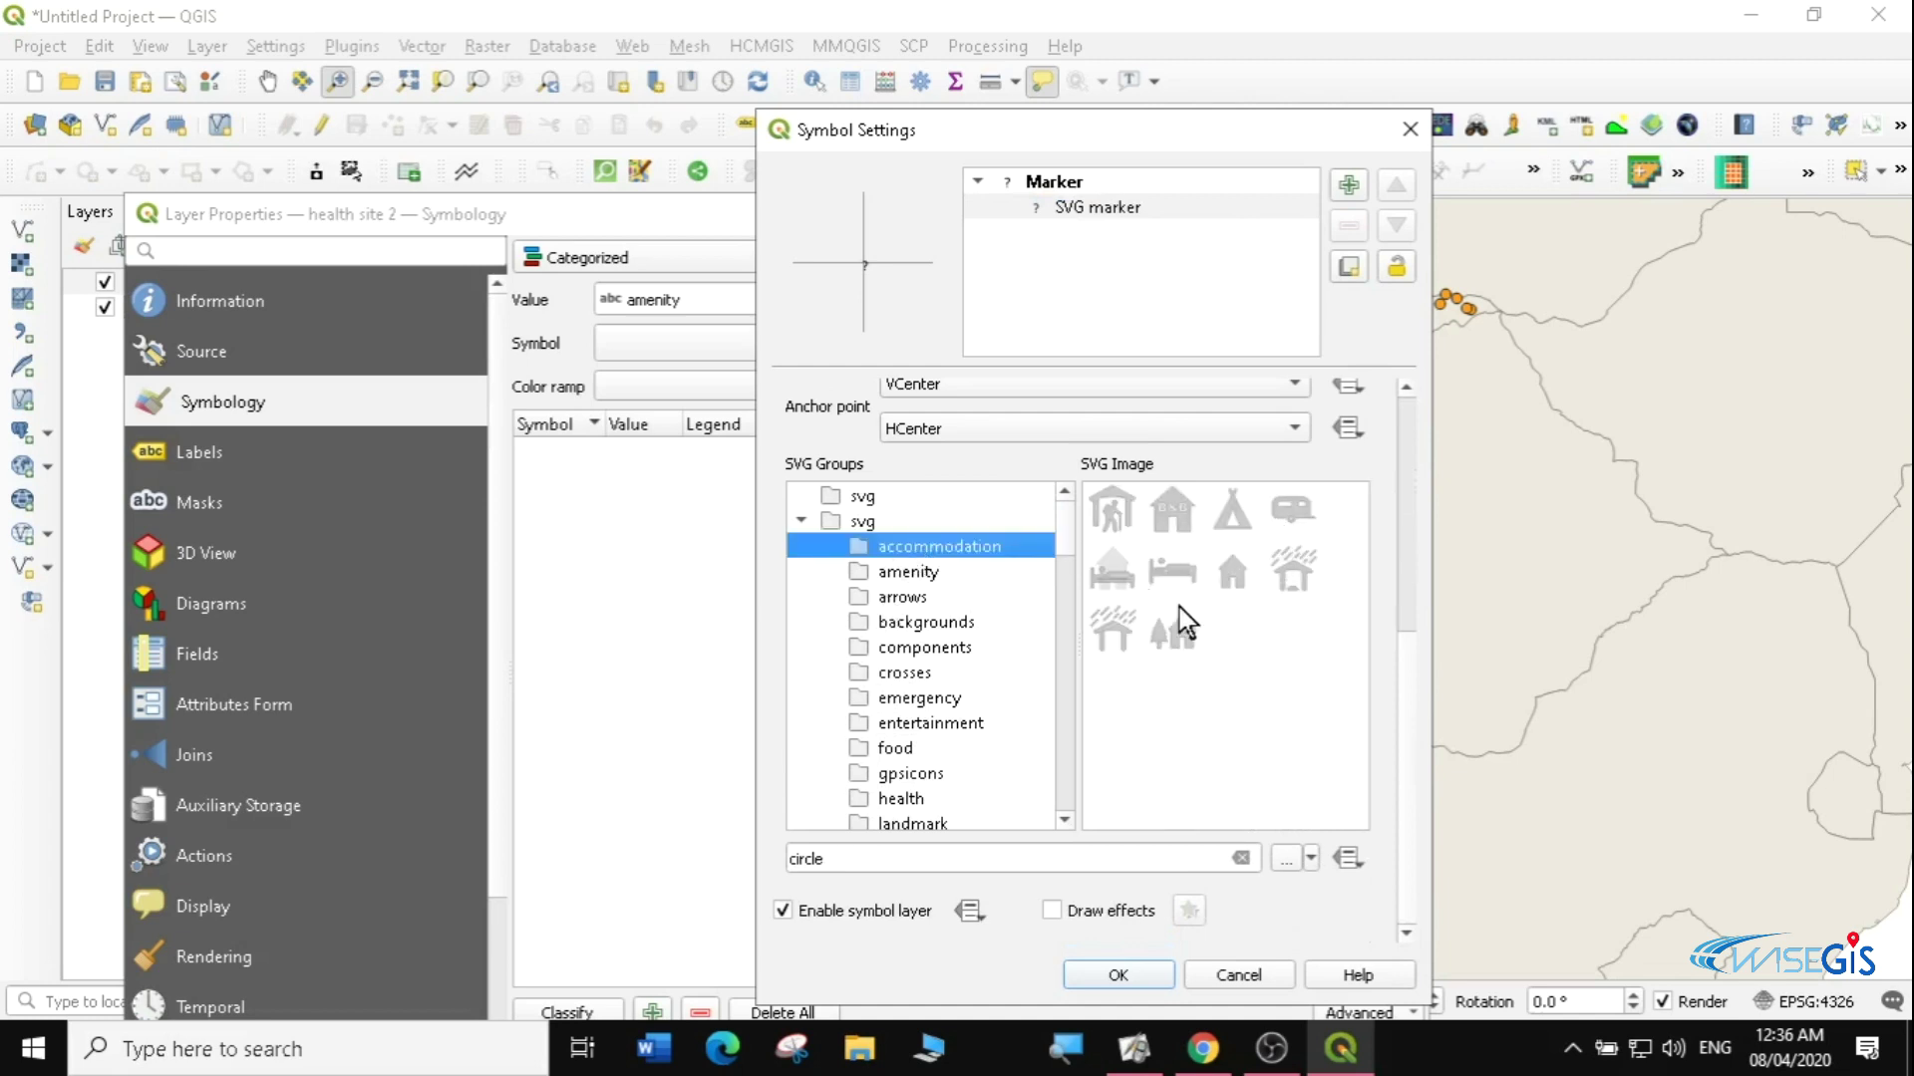
pyautogui.click(909, 574)
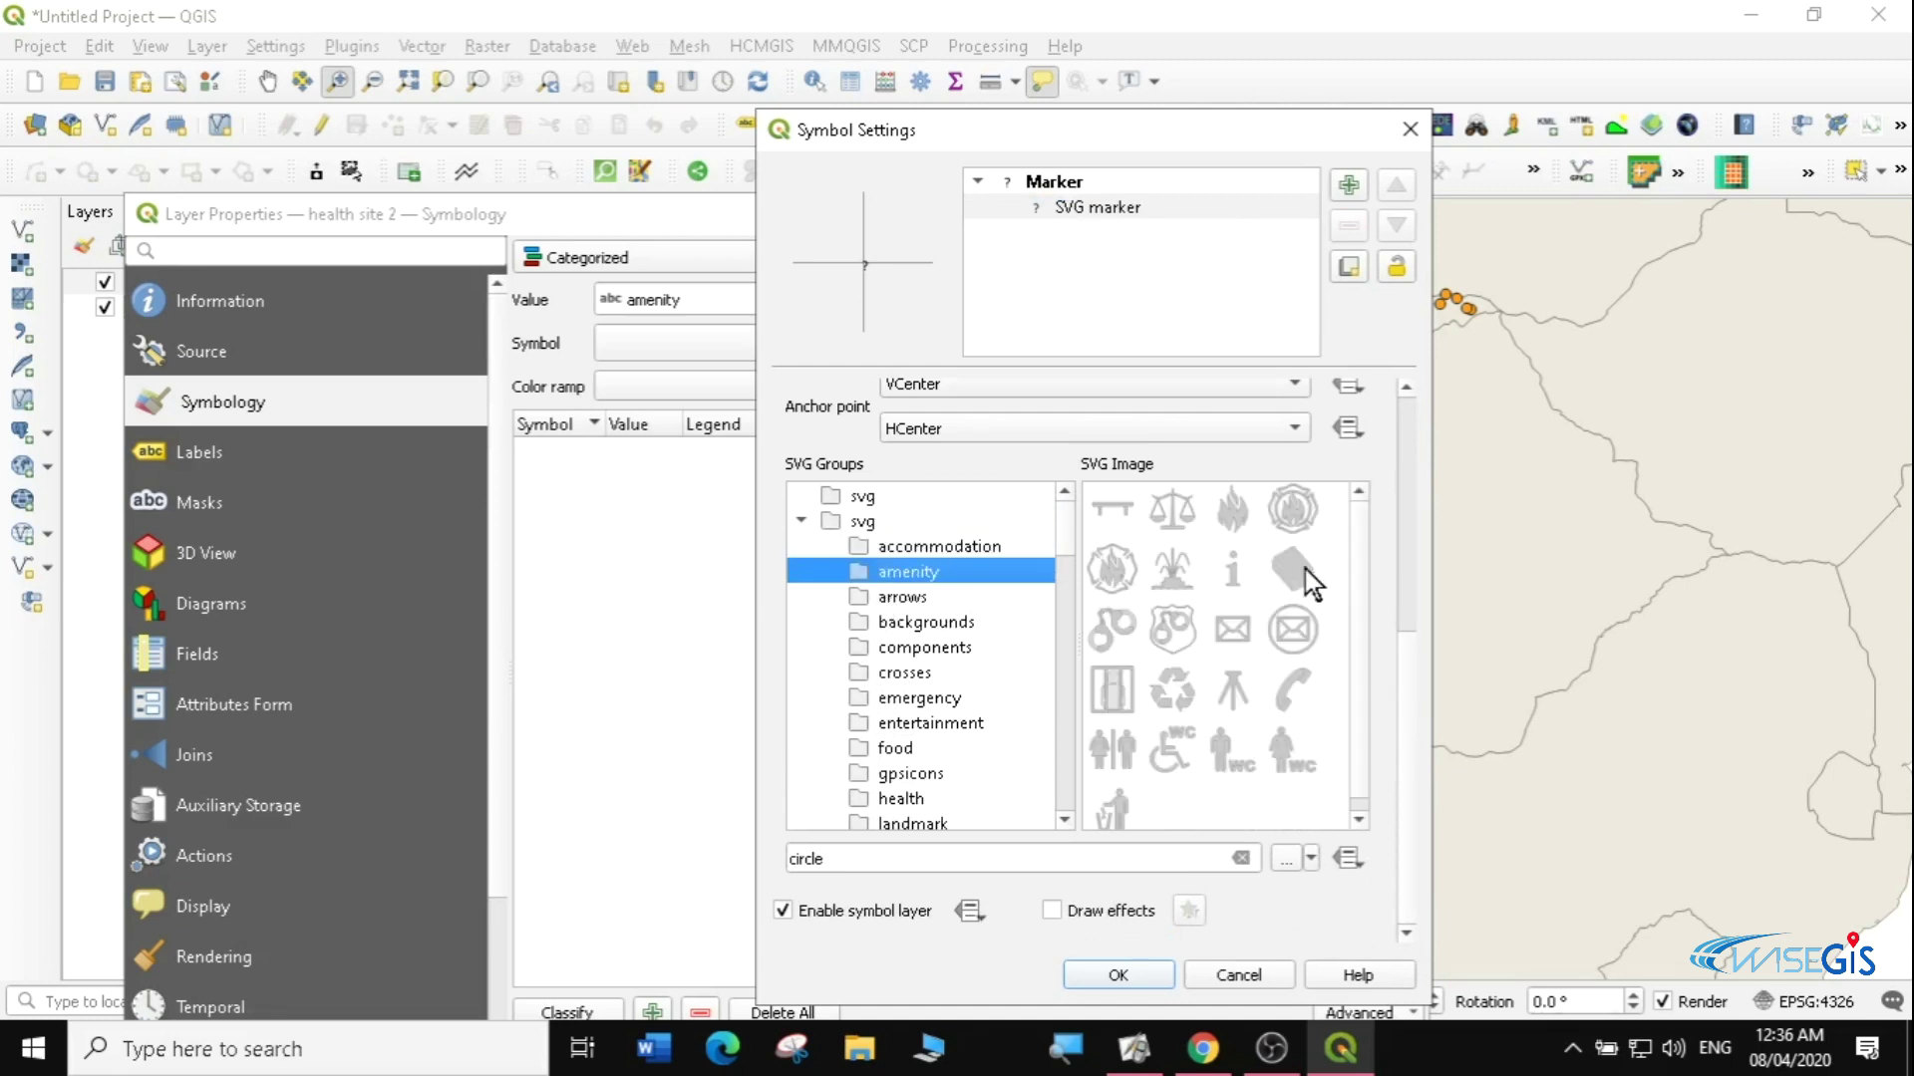
pyautogui.click(890, 598)
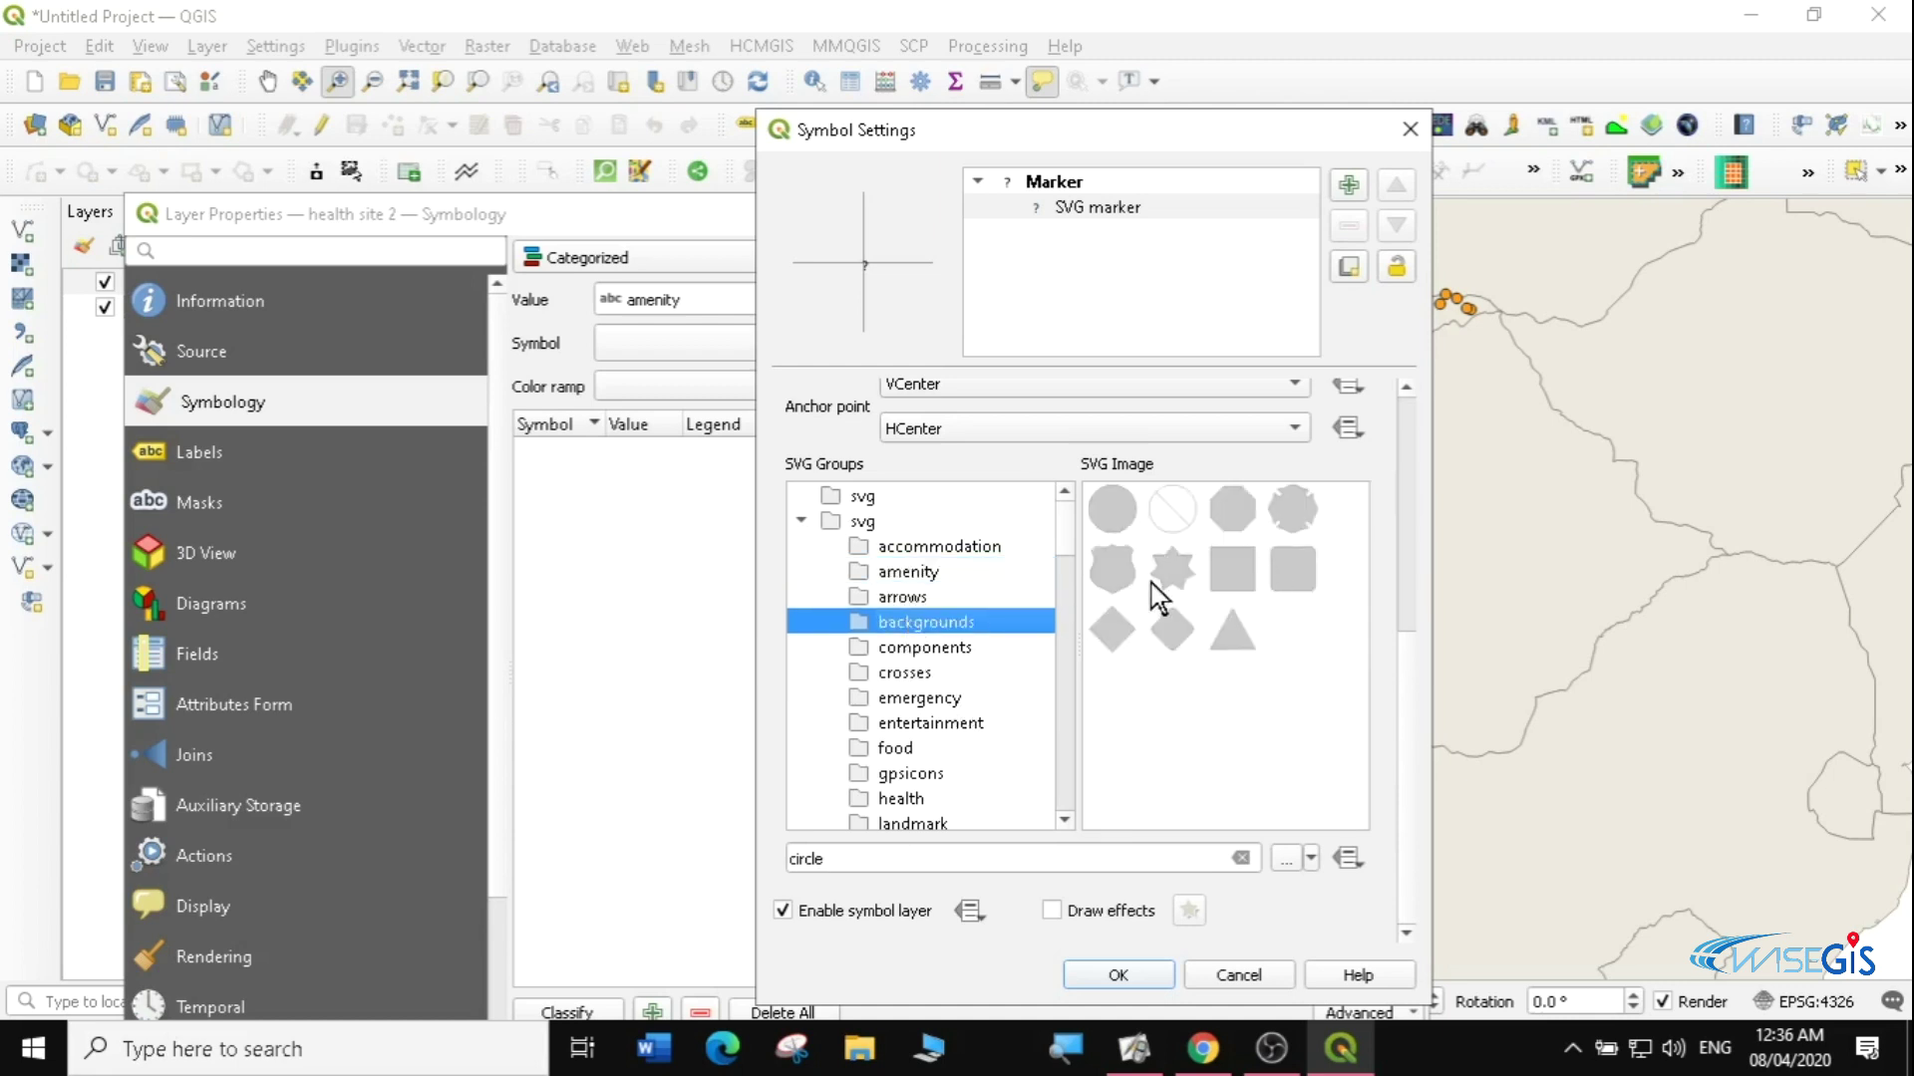
pyautogui.click(909, 649)
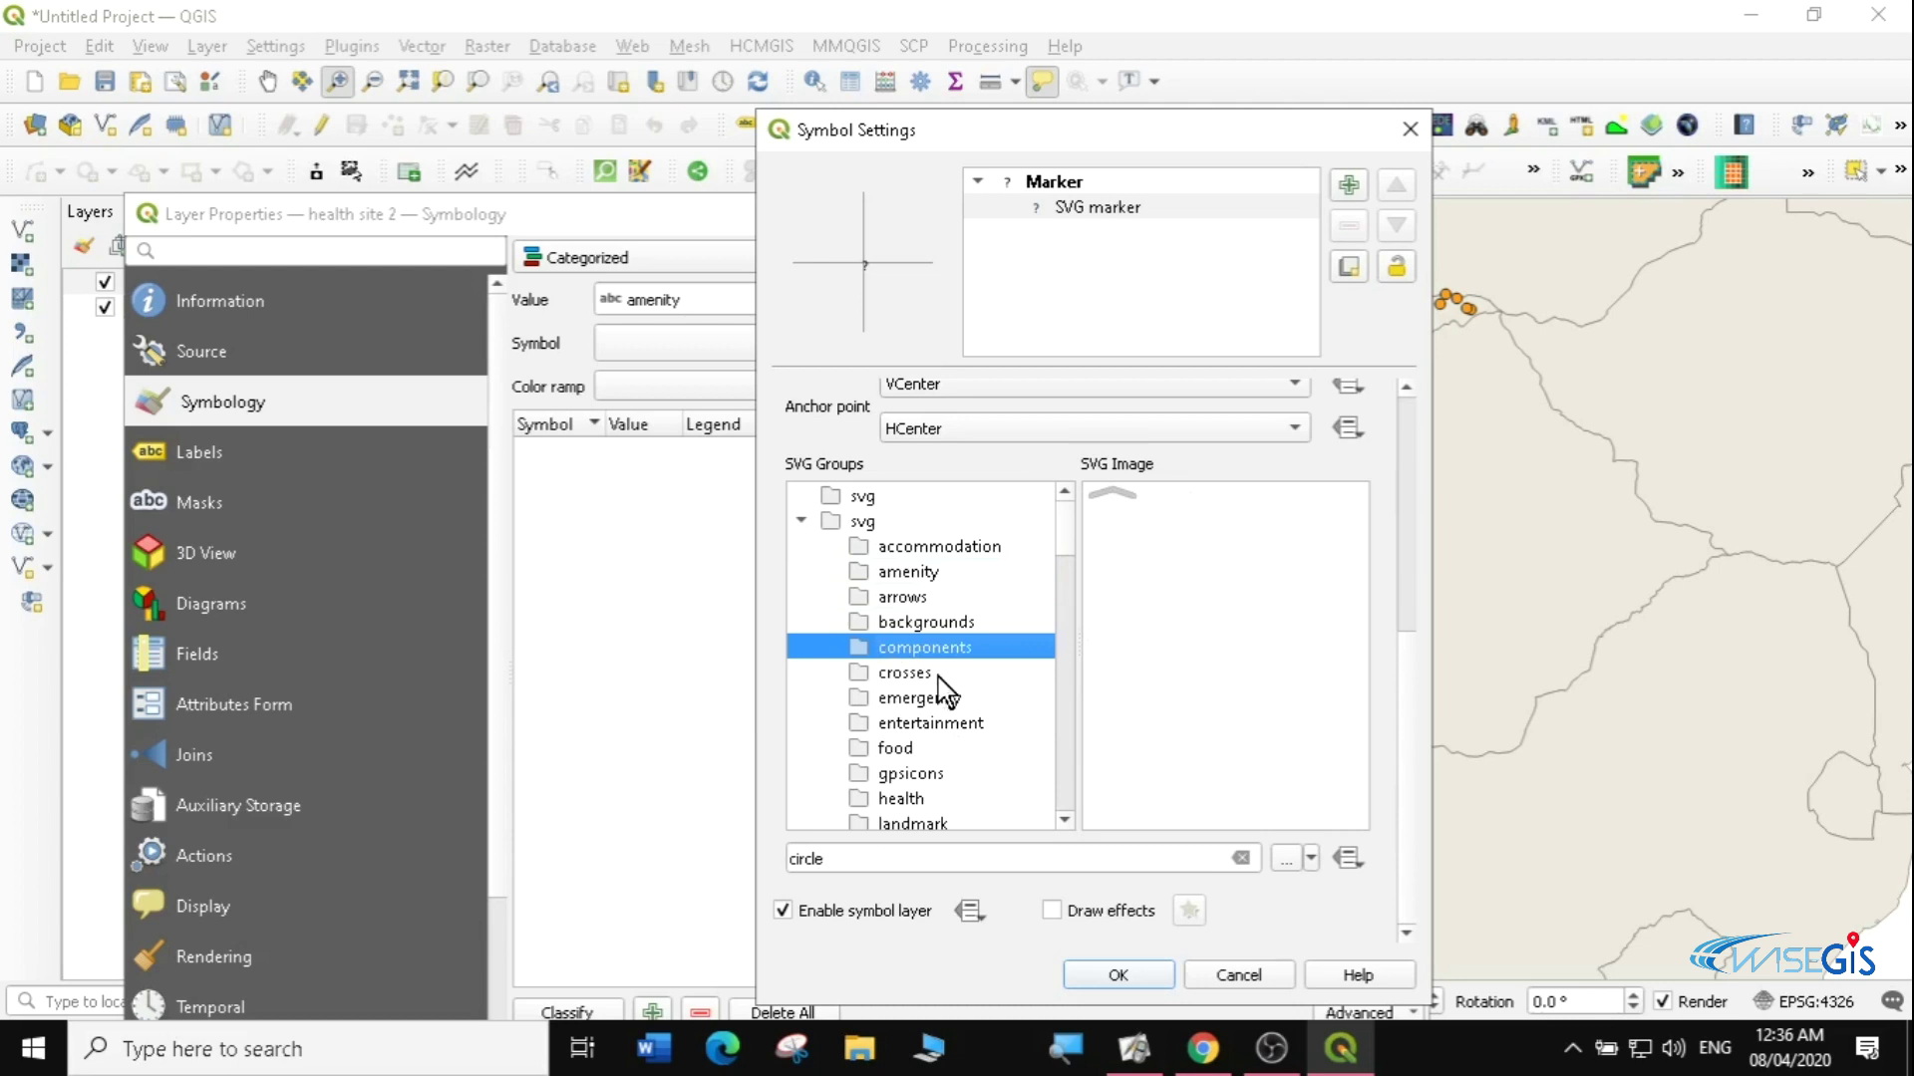
pyautogui.click(907, 679)
pyautogui.click(910, 698)
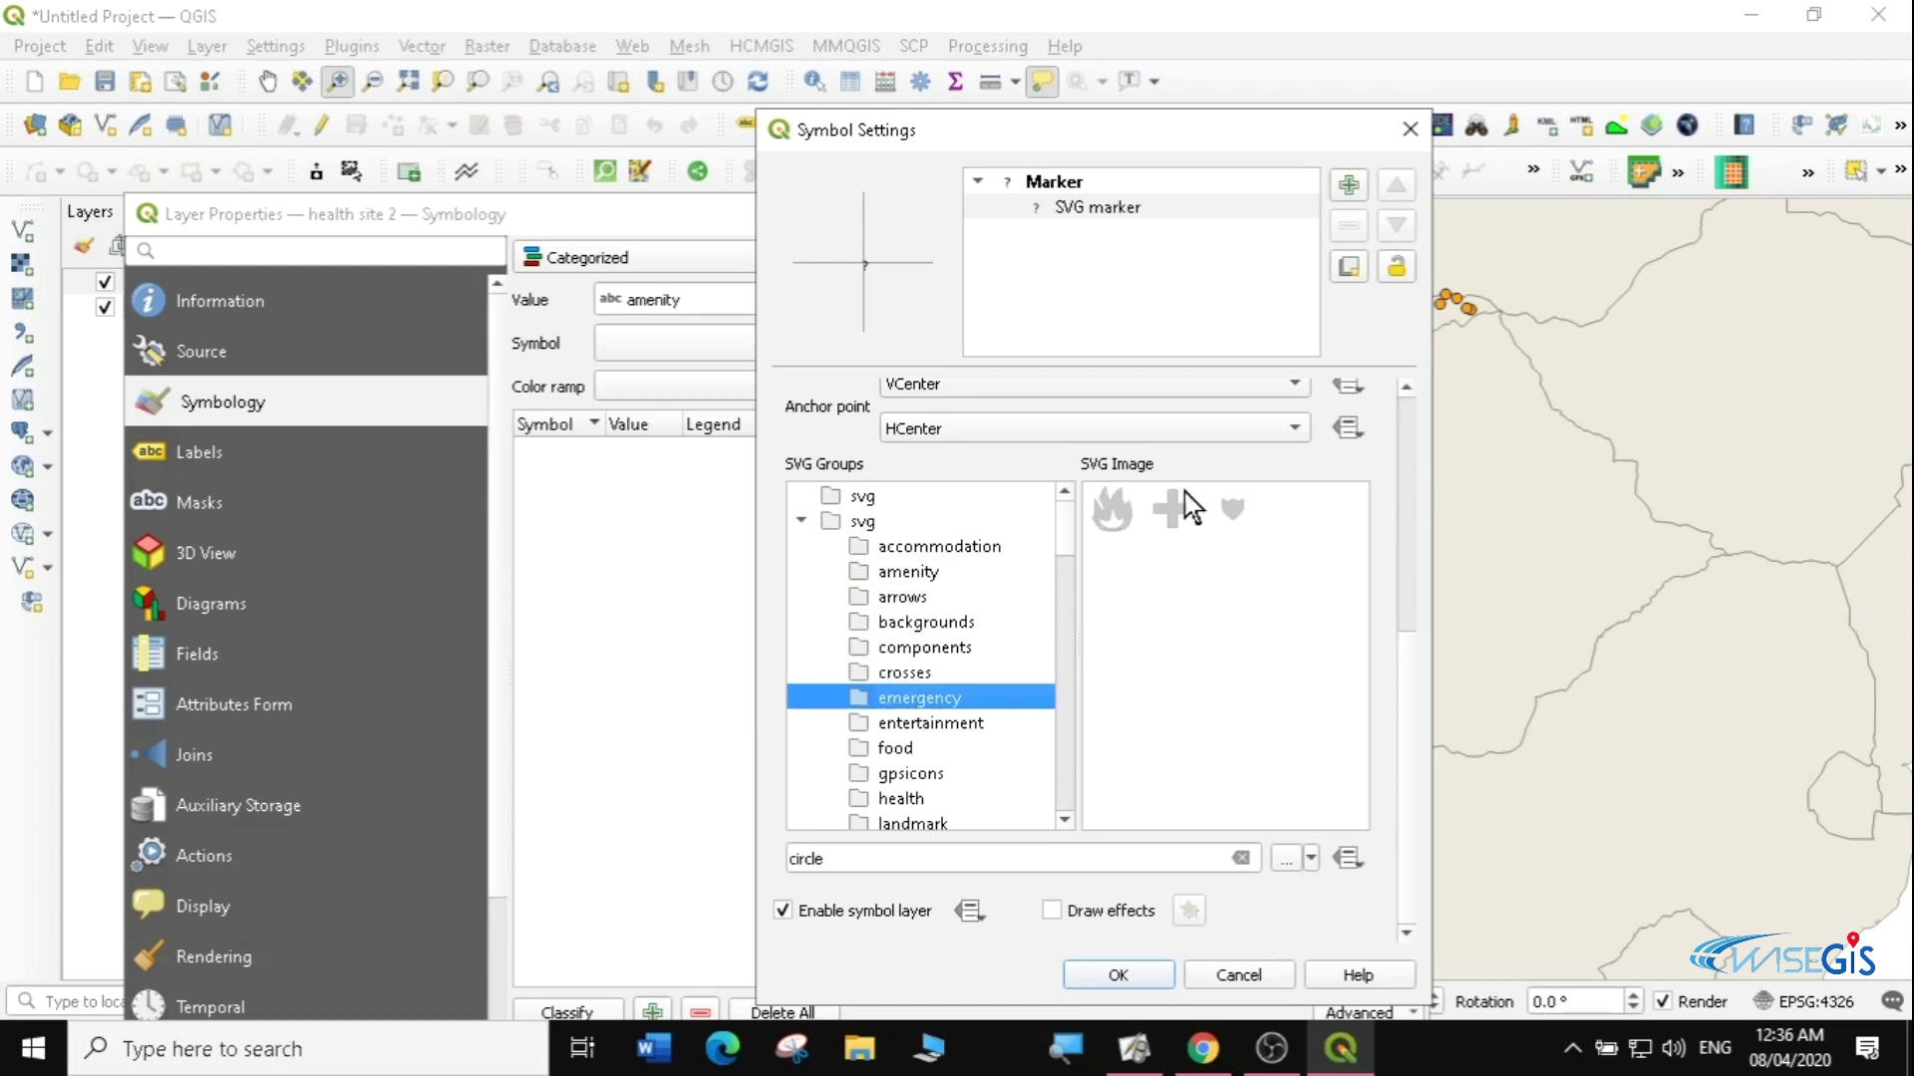
pyautogui.click(927, 724)
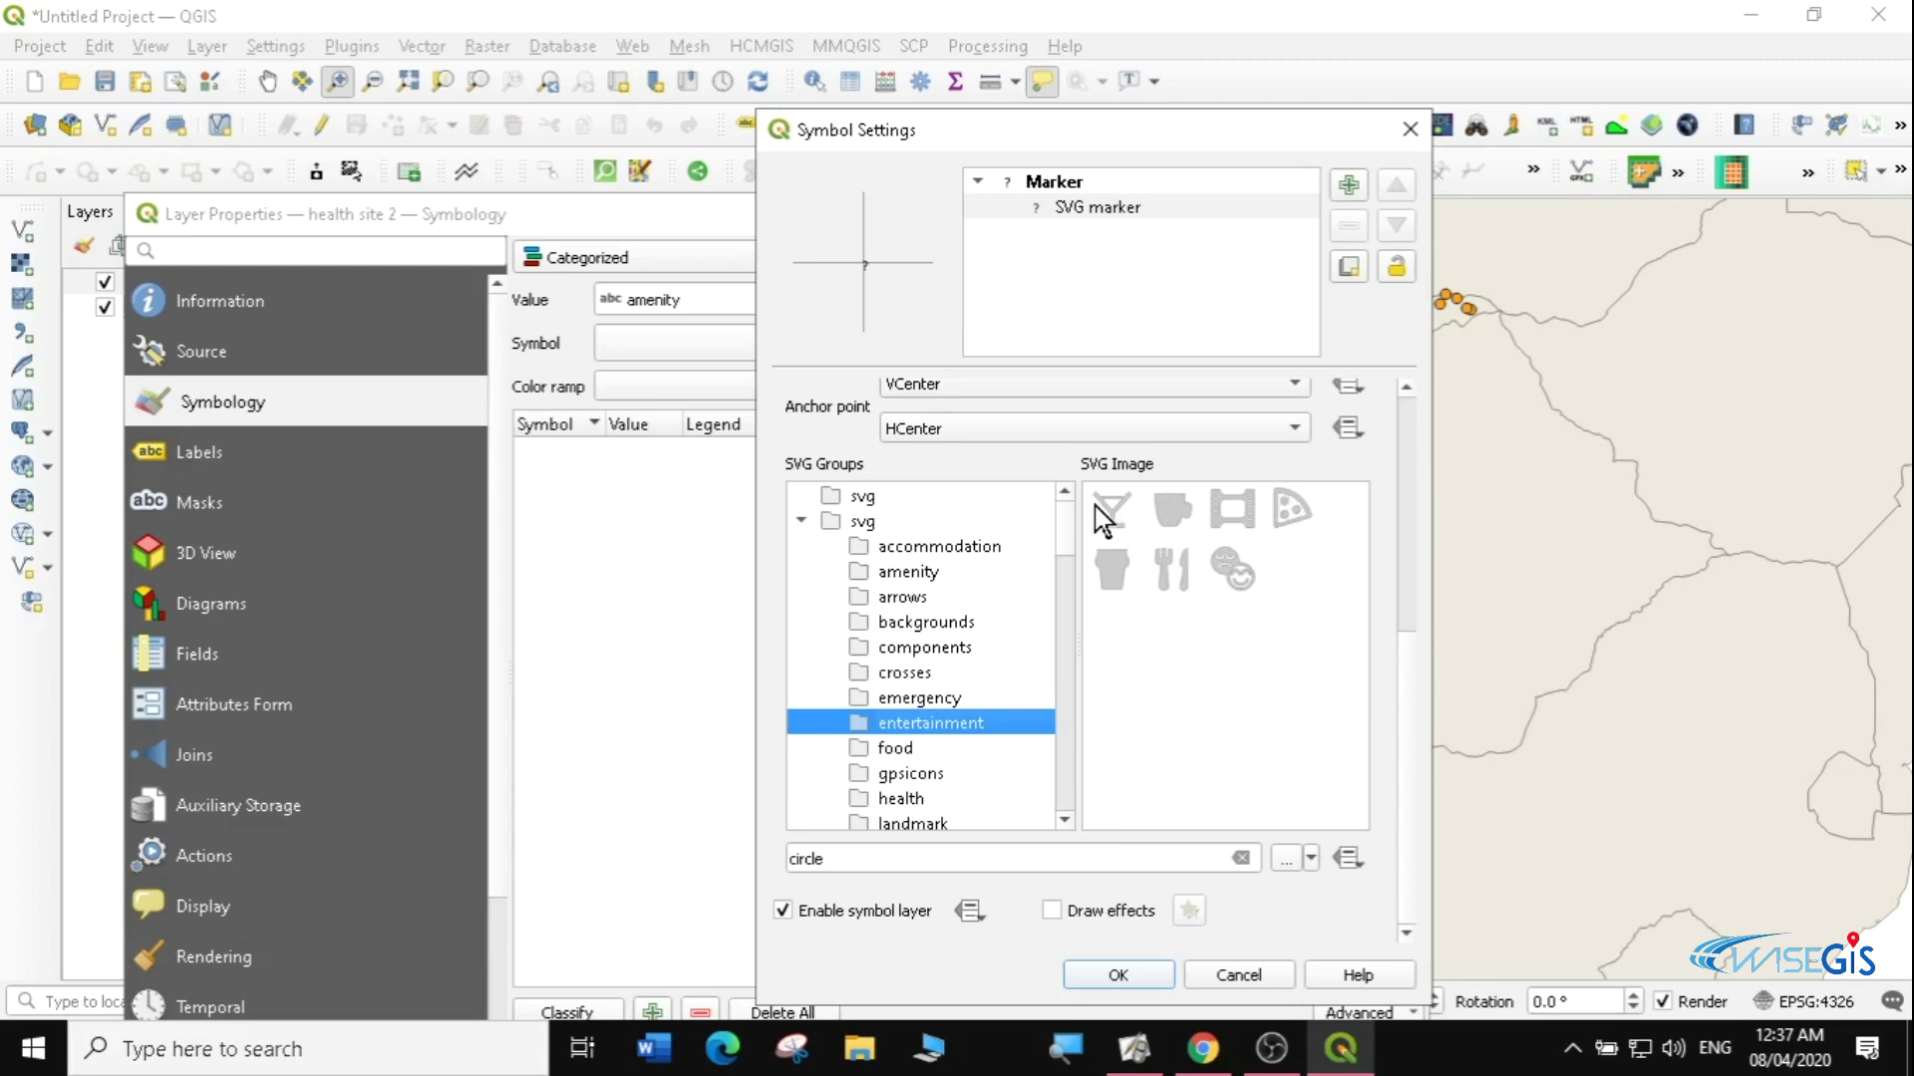
pyautogui.click(903, 749)
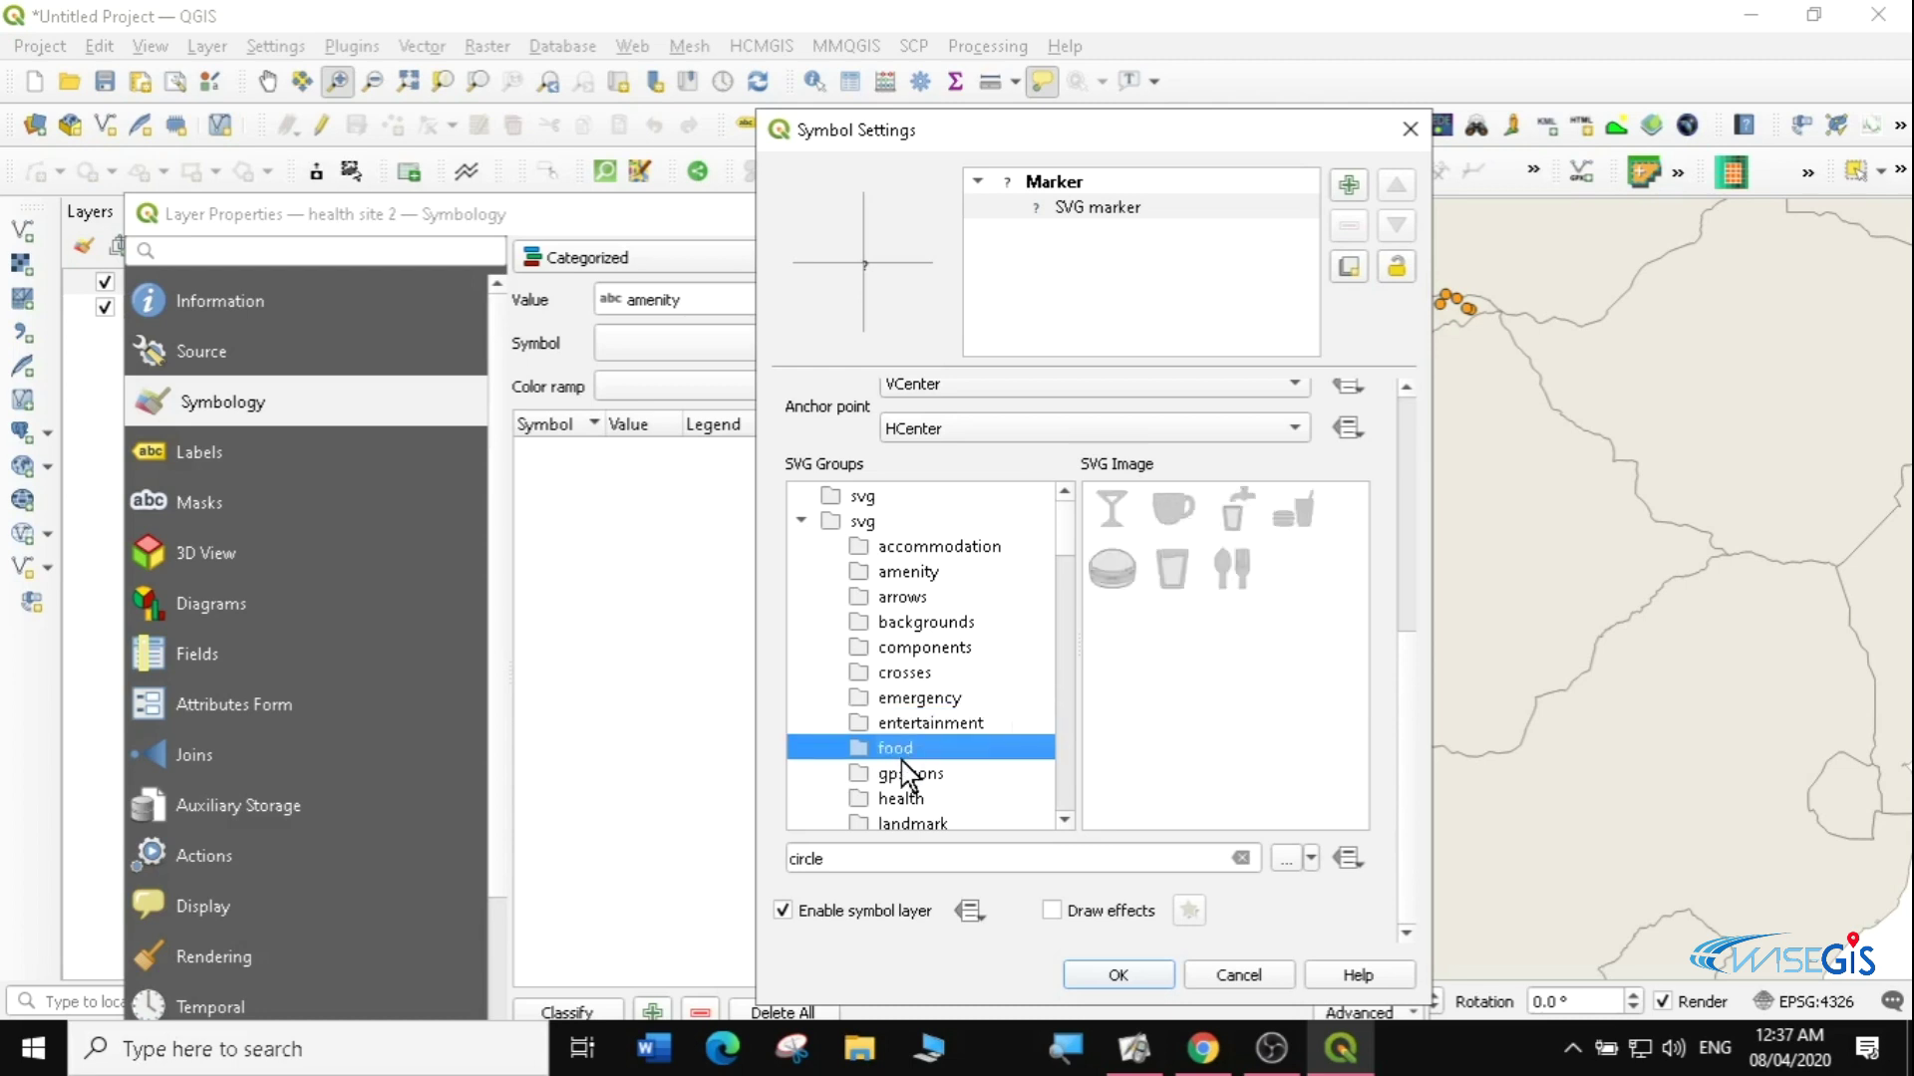
pyautogui.click(925, 774)
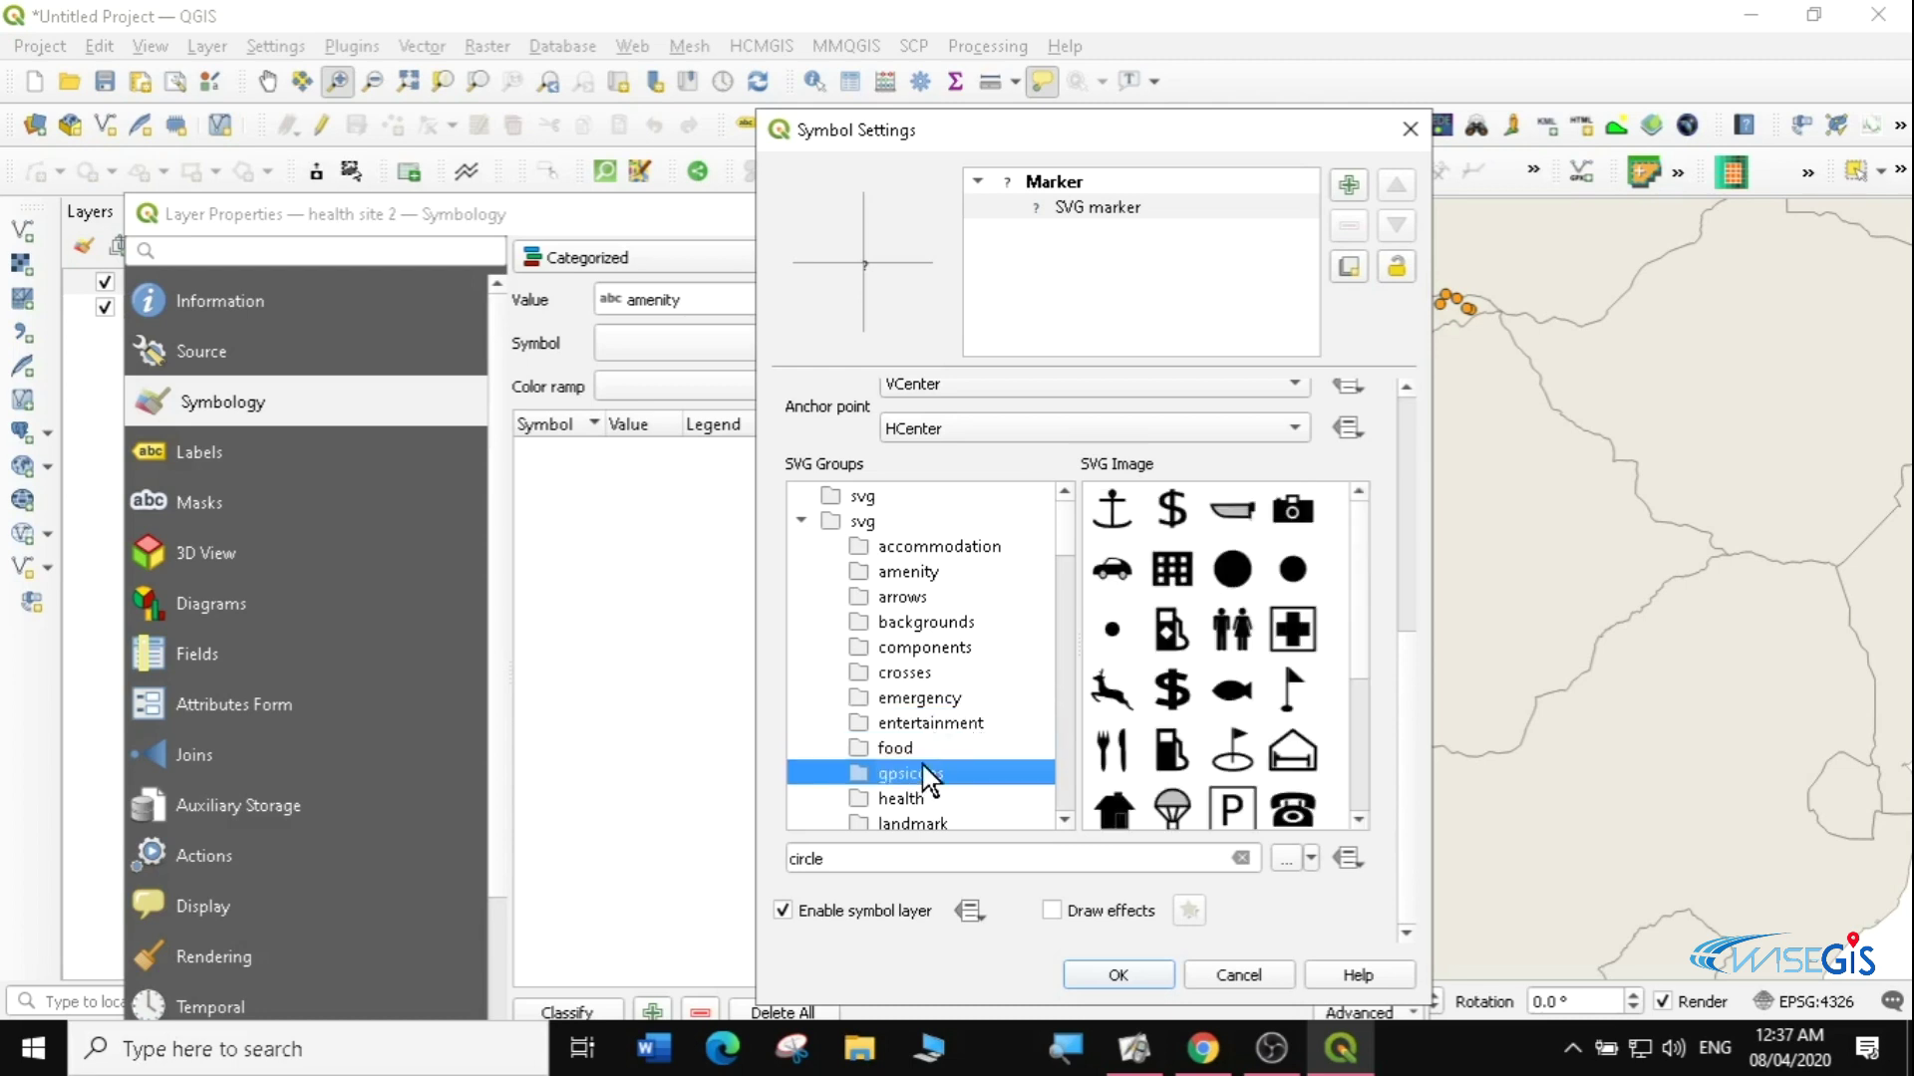
# - Choose the gpsicons cross icon as the marker and accept the symbol
pyautogui.moveTo(1358, 538); pyautogui.dragTo(1365, 593)
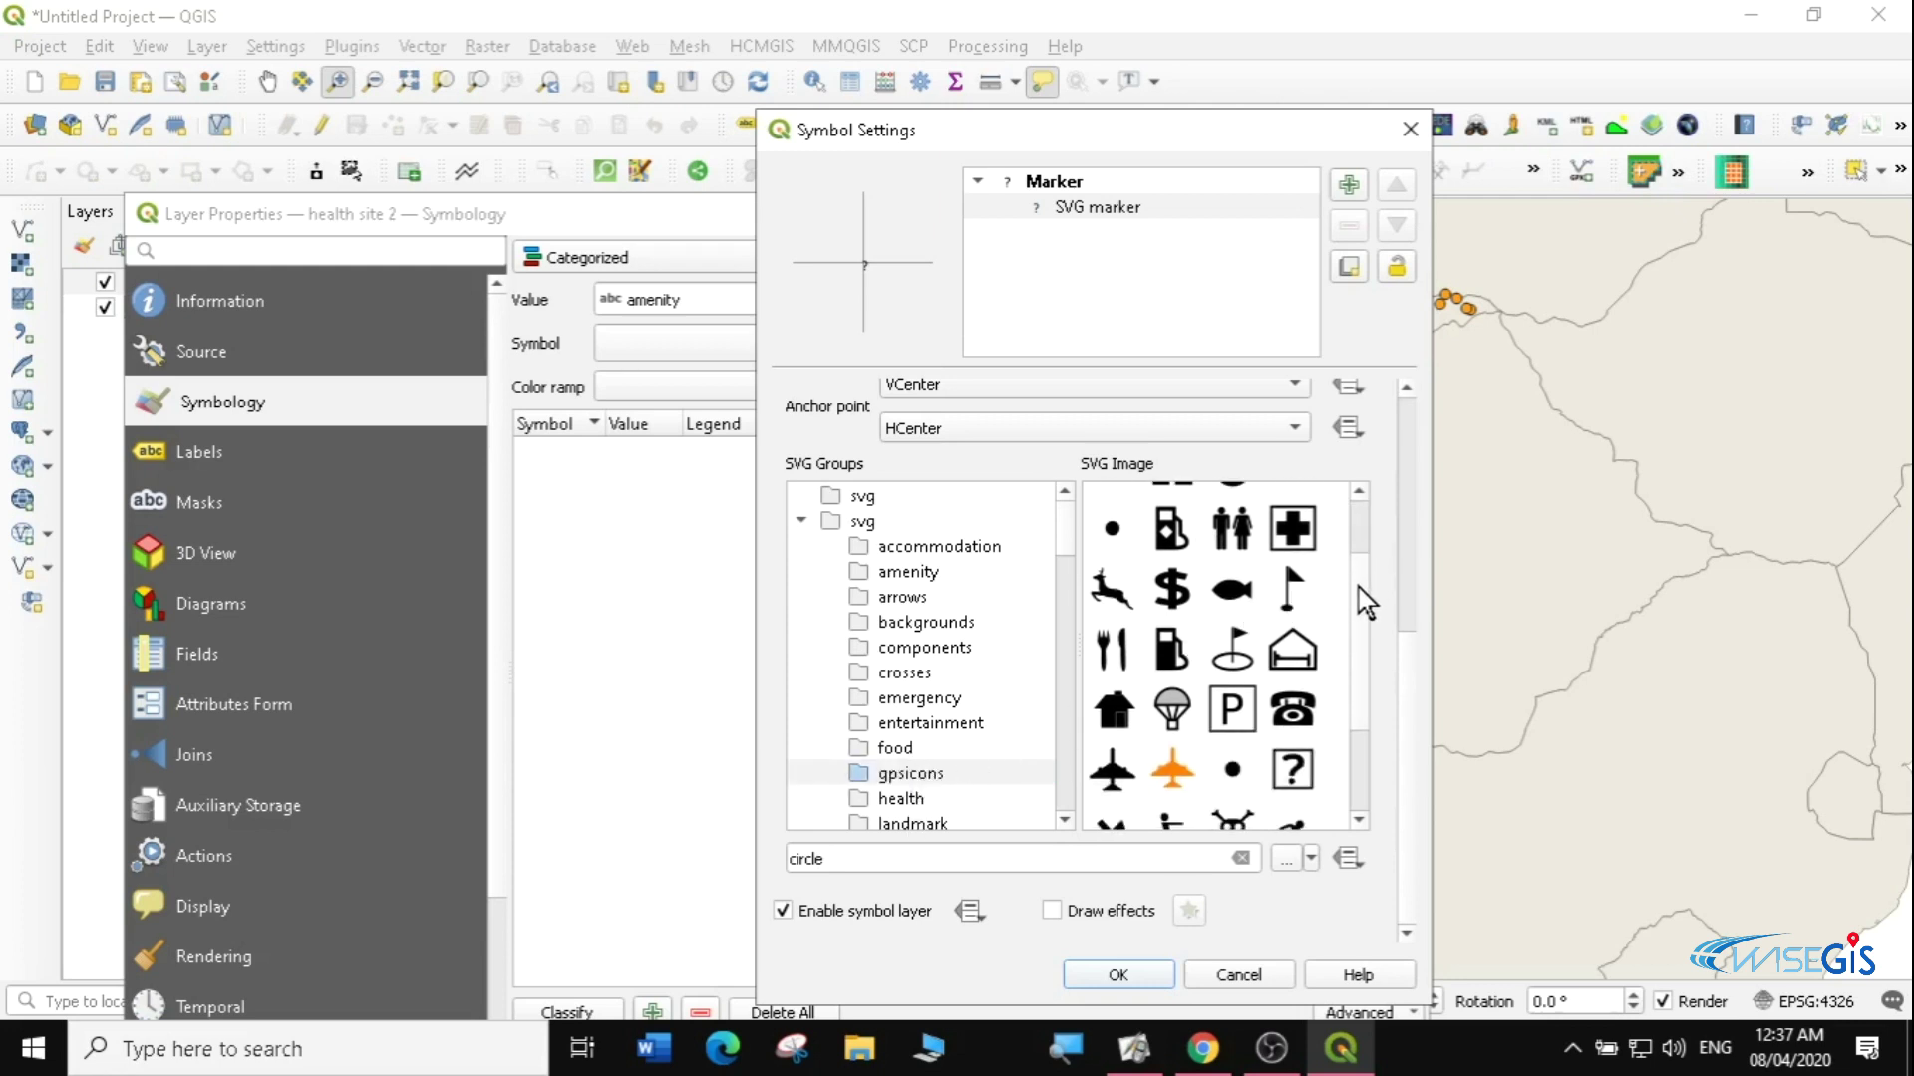
pyautogui.moveTo(1359, 588); pyautogui.dragTo(1359, 567)
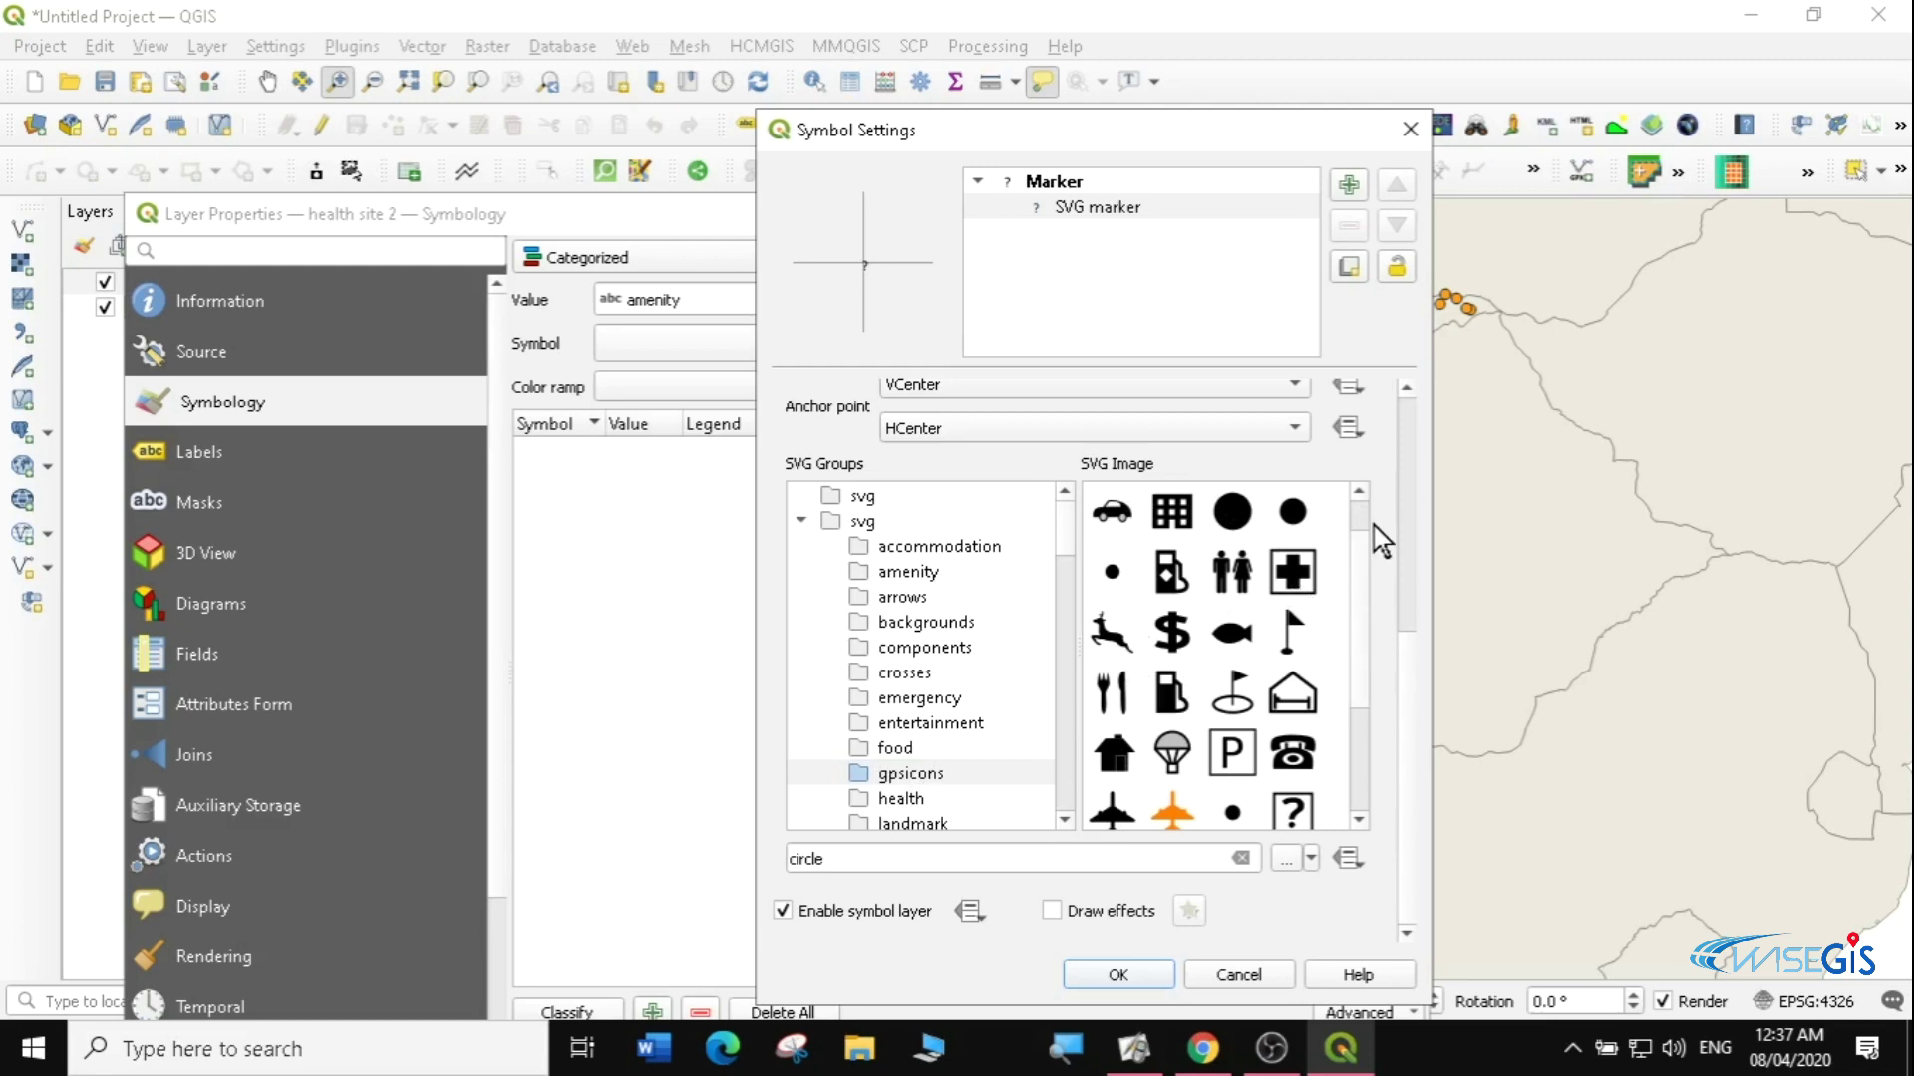
pyautogui.moveTo(1358, 598)
pyautogui.mouseDown()
pyautogui.moveTo(1360, 529)
pyautogui.moveTo(1361, 609)
pyautogui.moveTo(1366, 589)
pyautogui.mouseUp()
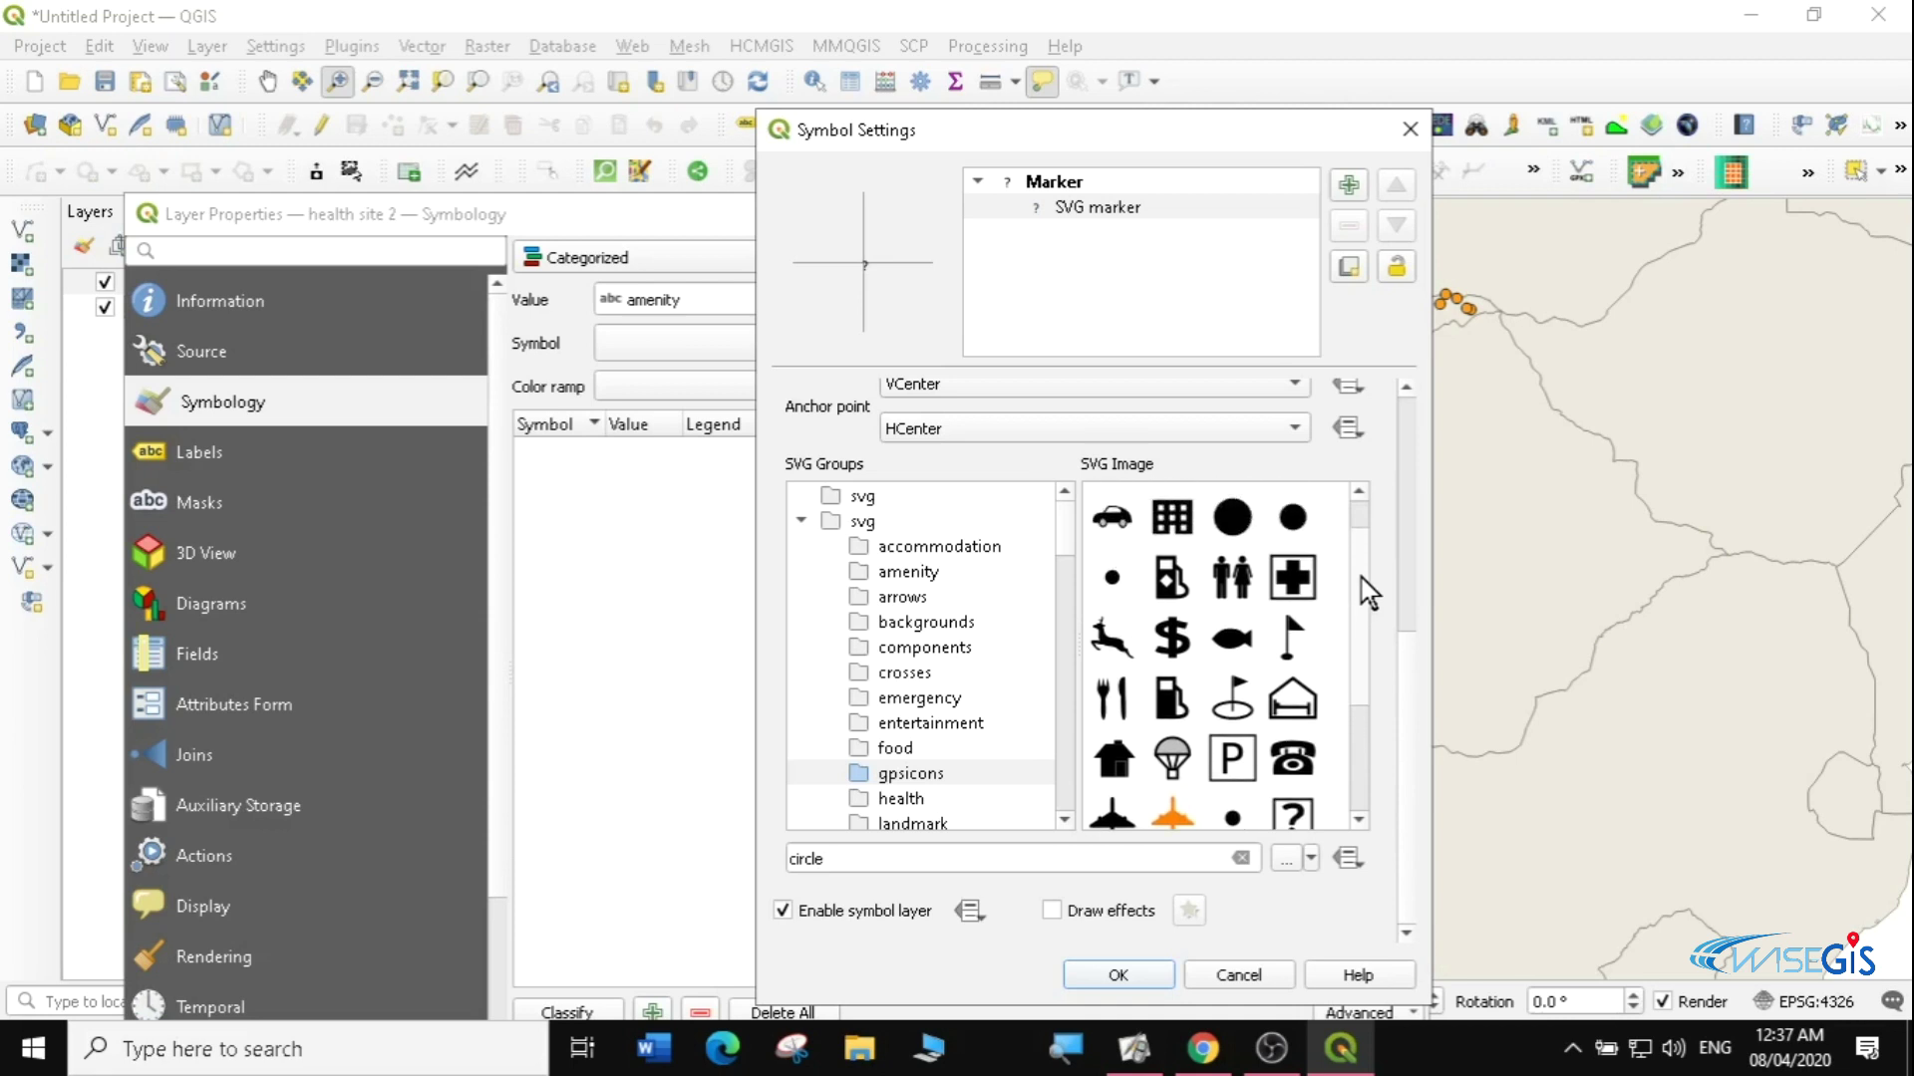
pyautogui.click(1294, 588)
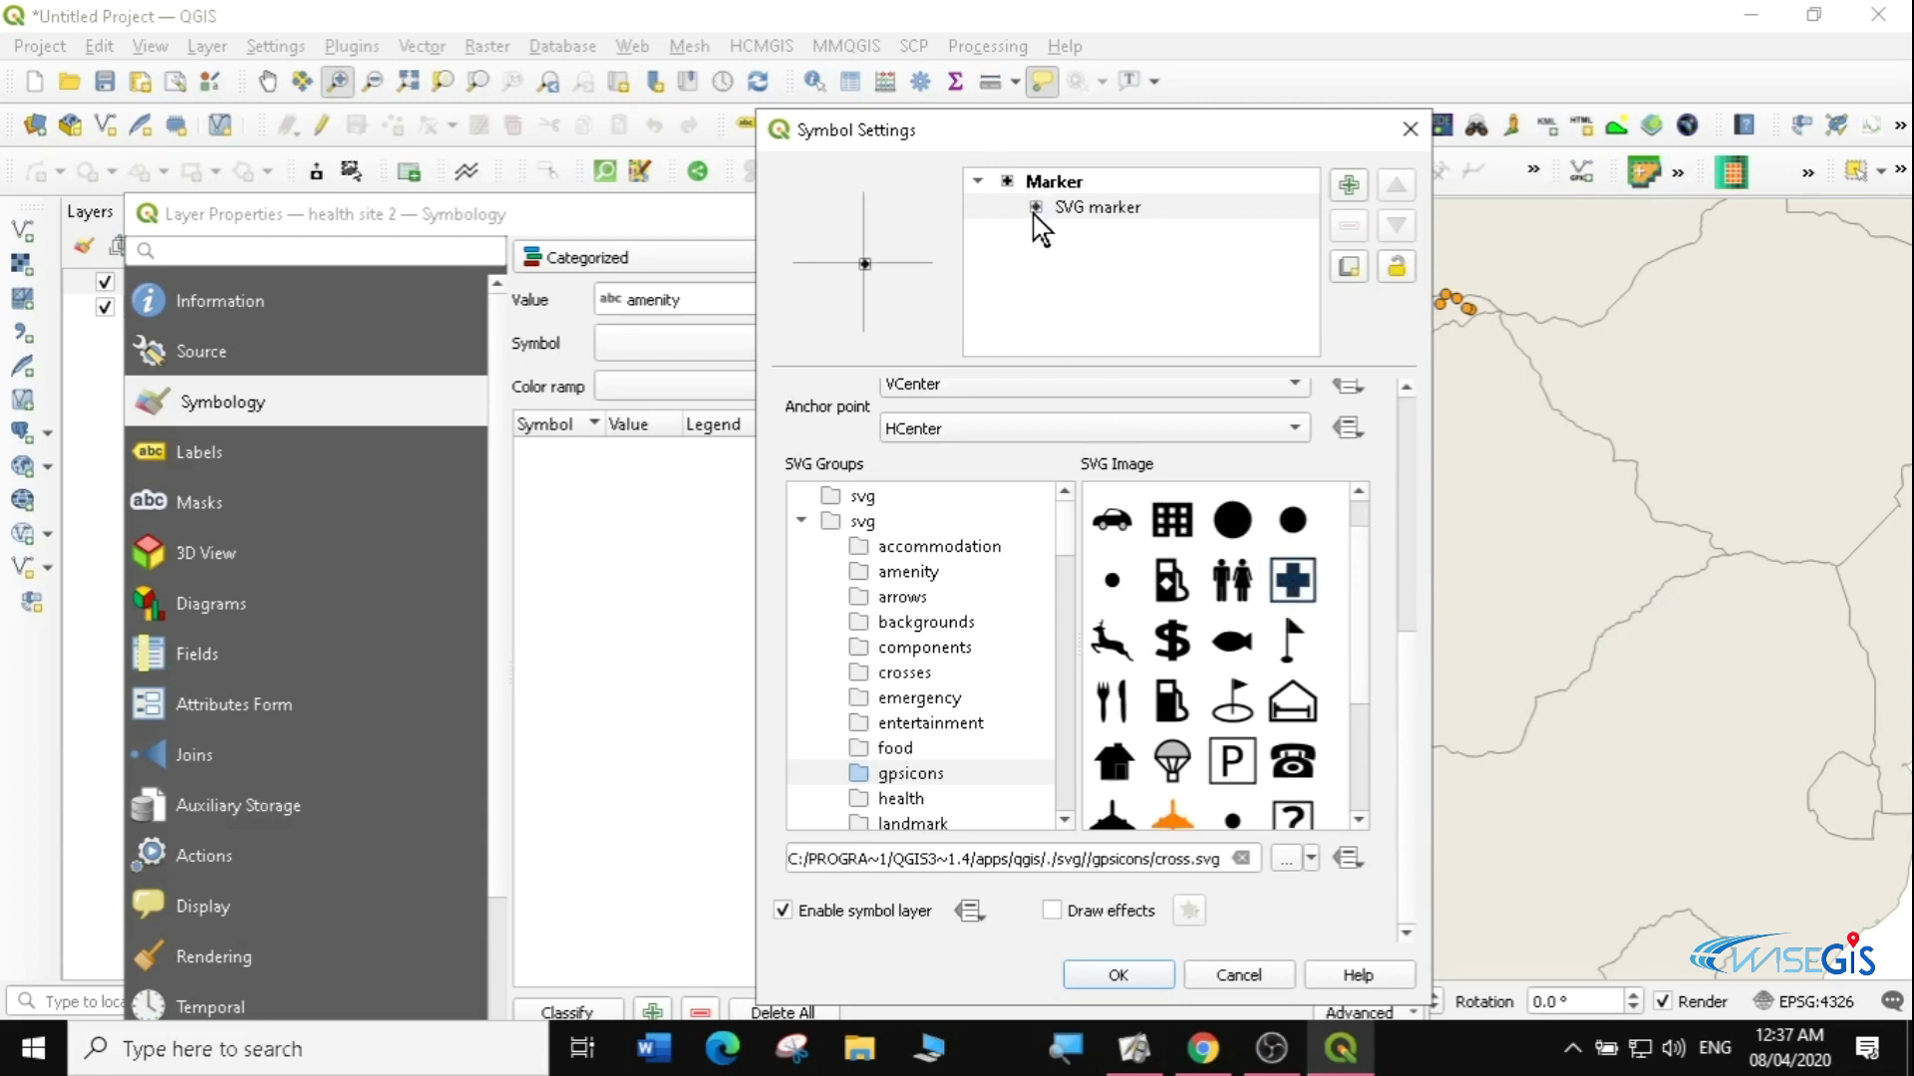
pyautogui.click(1123, 972)
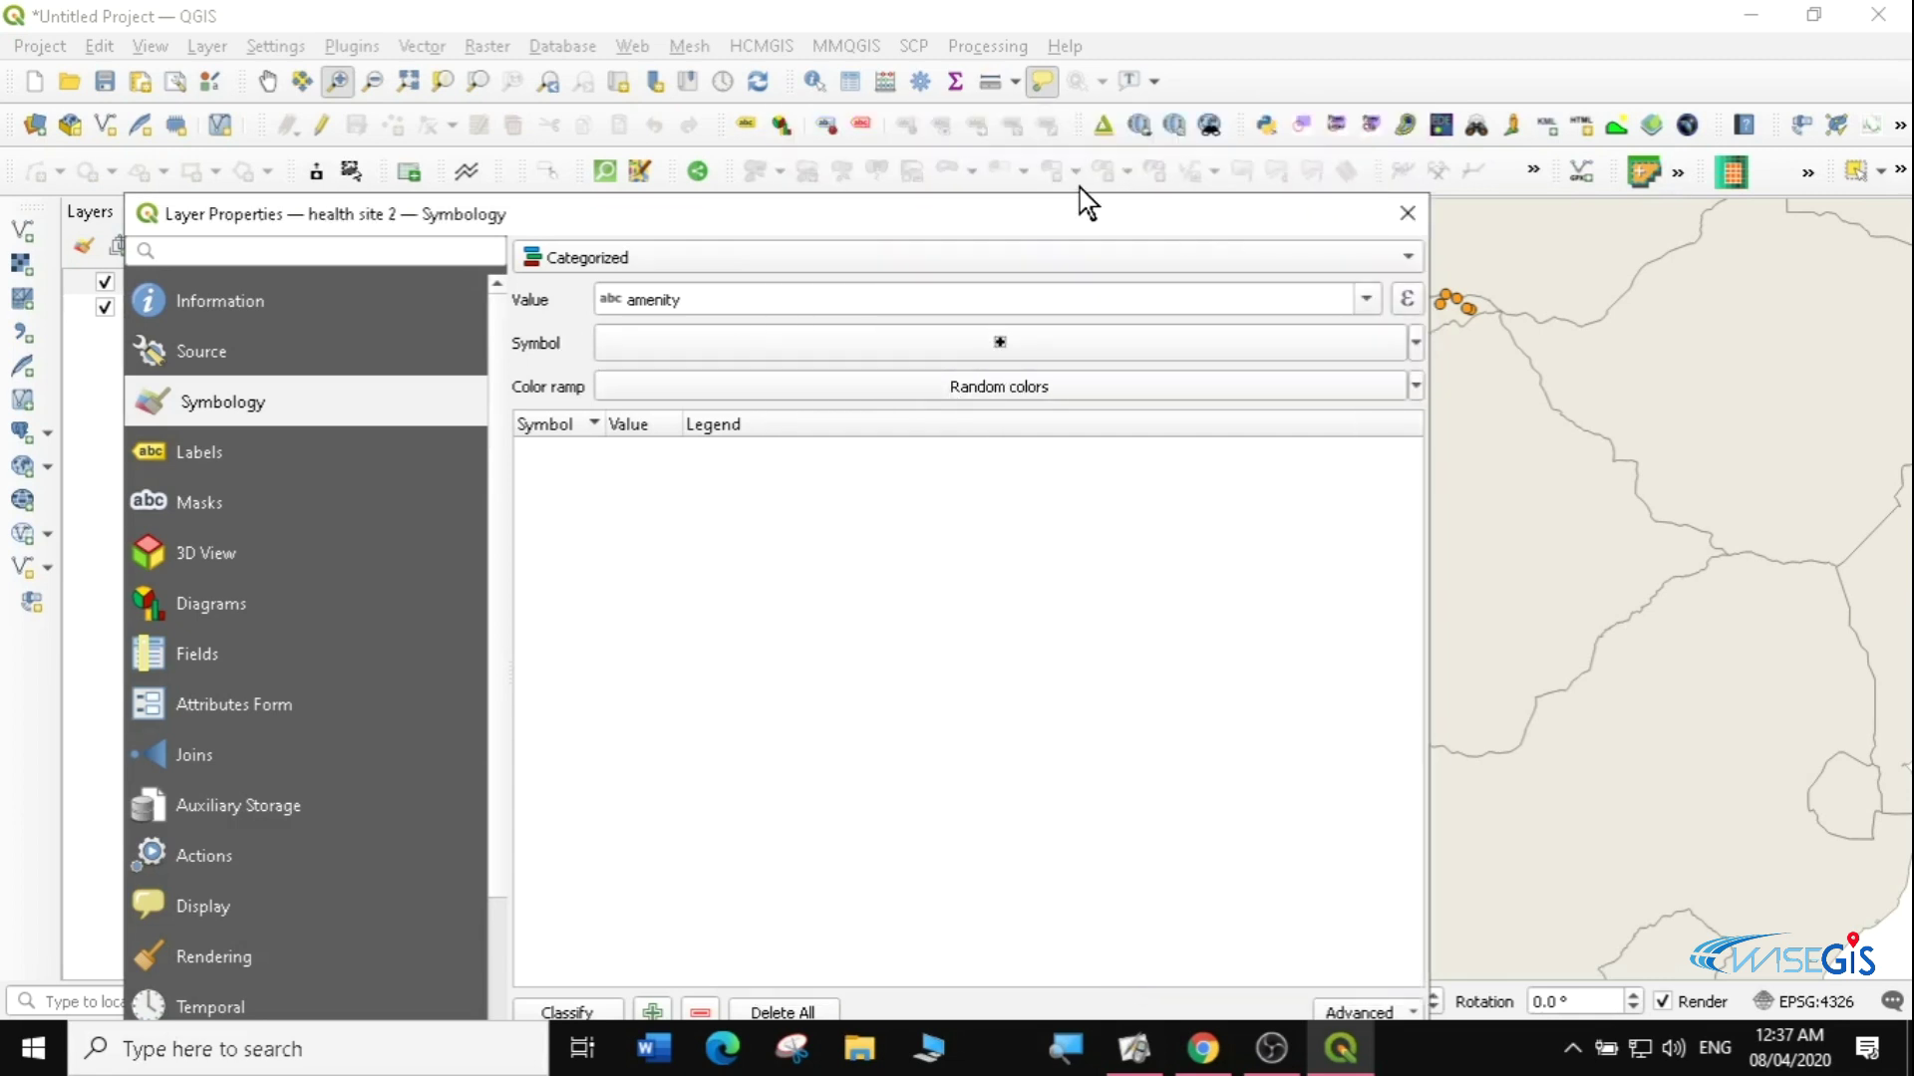
# - Classify health site 2 by amenity into clinic, dentist, doctors, hospital and pharmacy categories and apply
pyautogui.moveTo(1067, 214); pyautogui.dragTo(1233, 72)
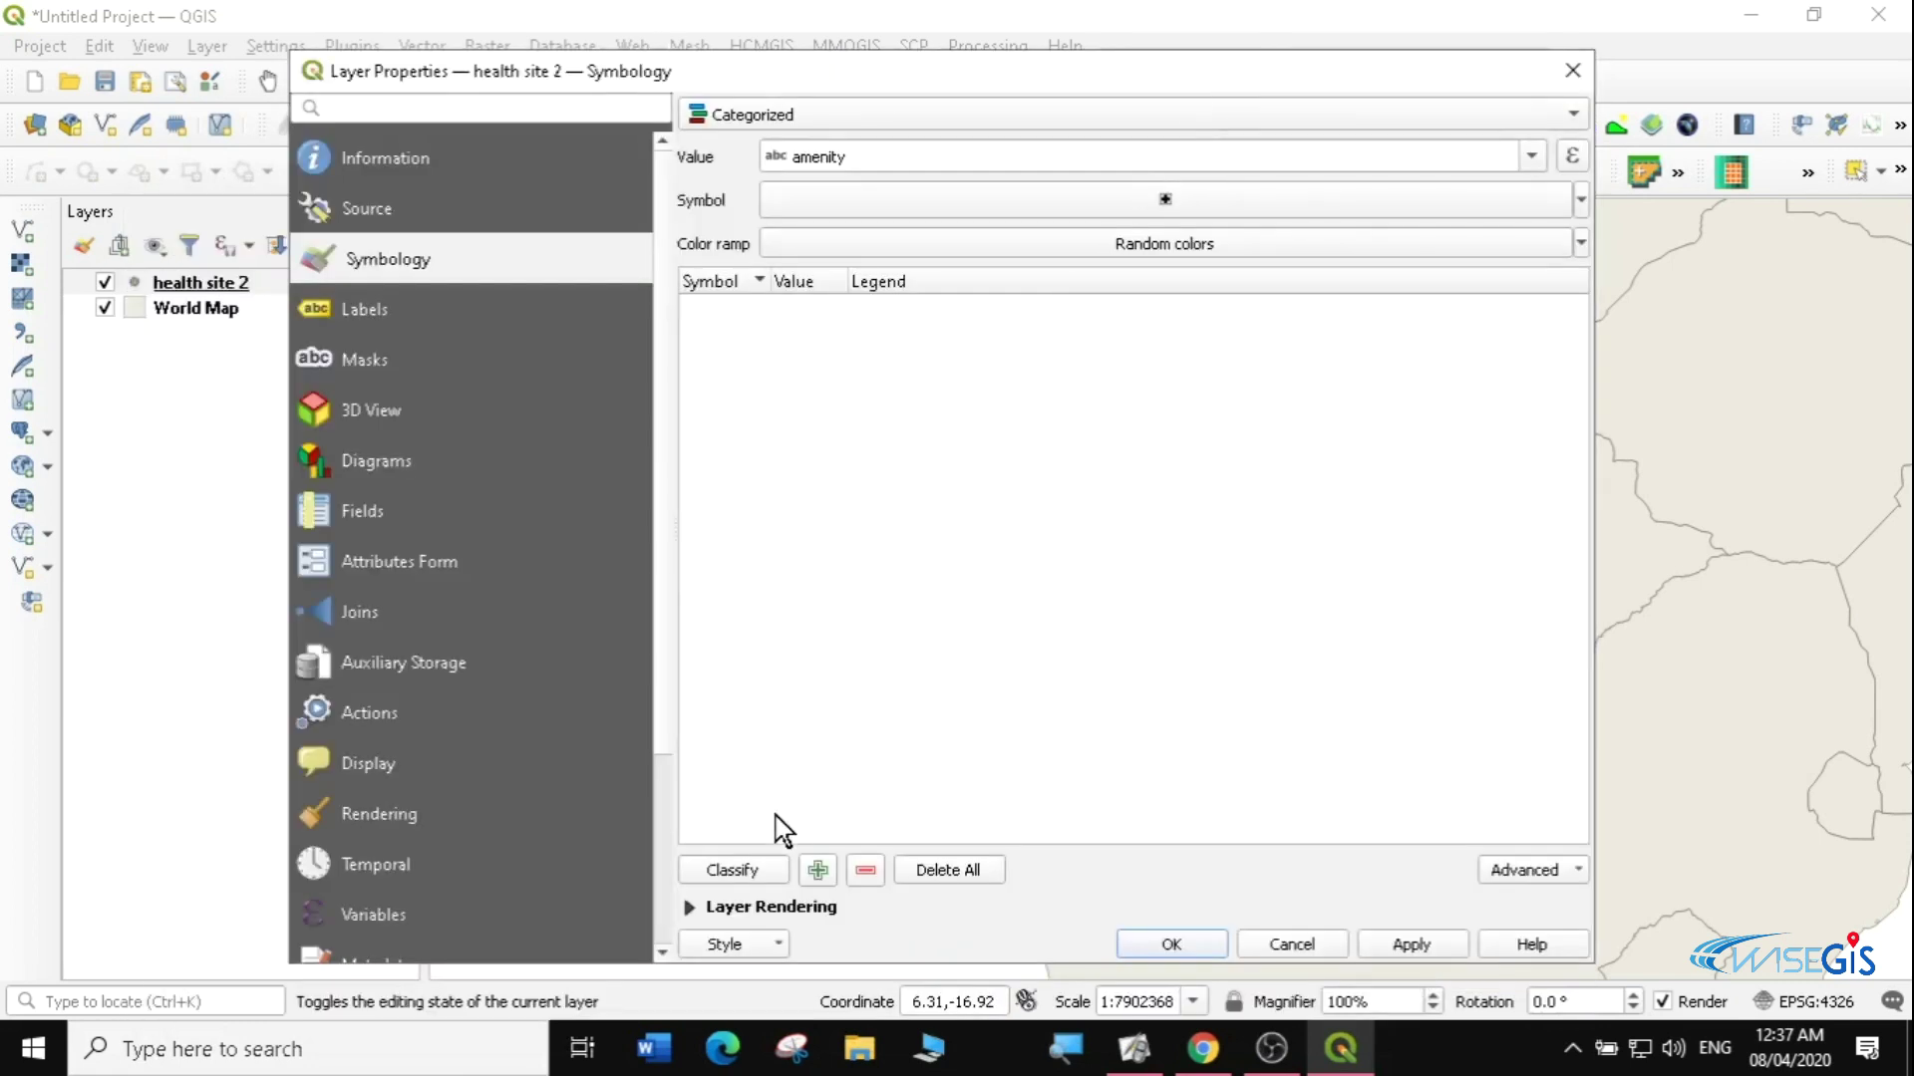
pyautogui.click(743, 873)
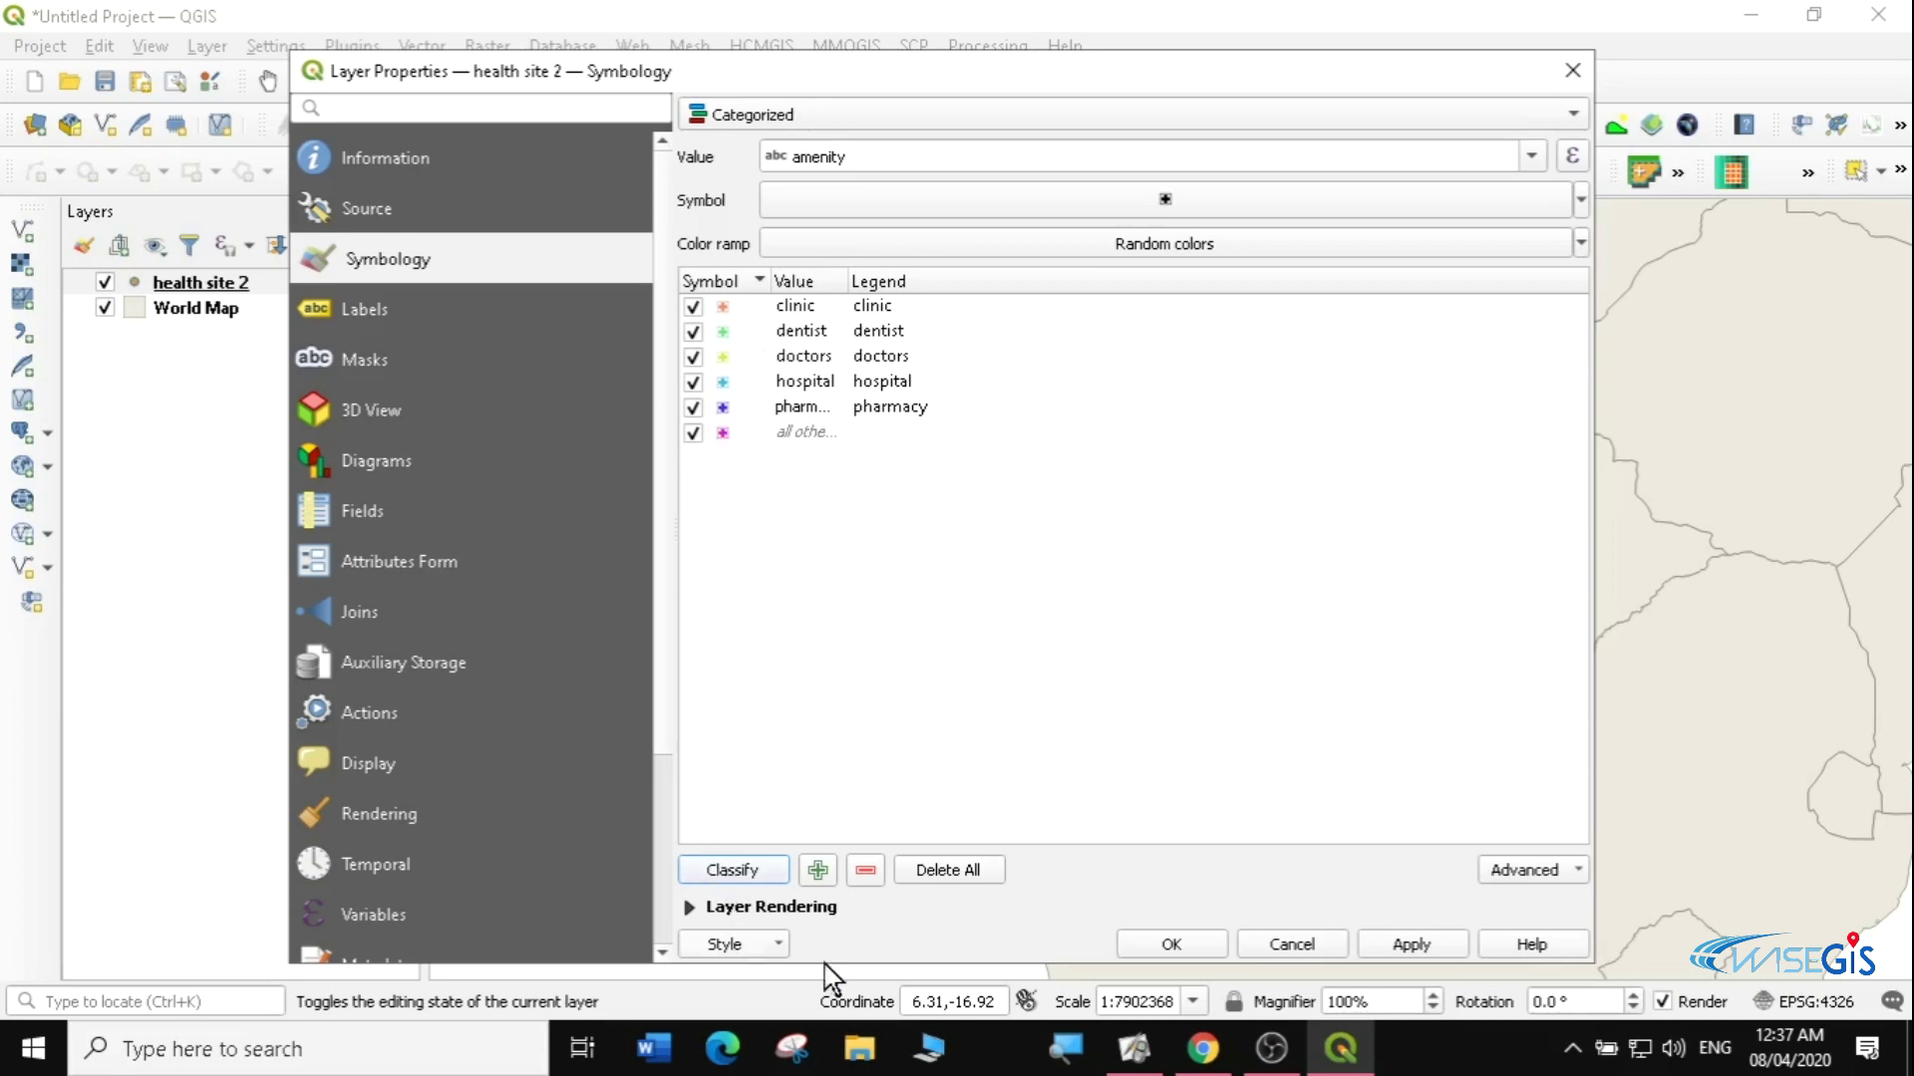
pyautogui.click(1412, 944)
pyautogui.click(1171, 943)
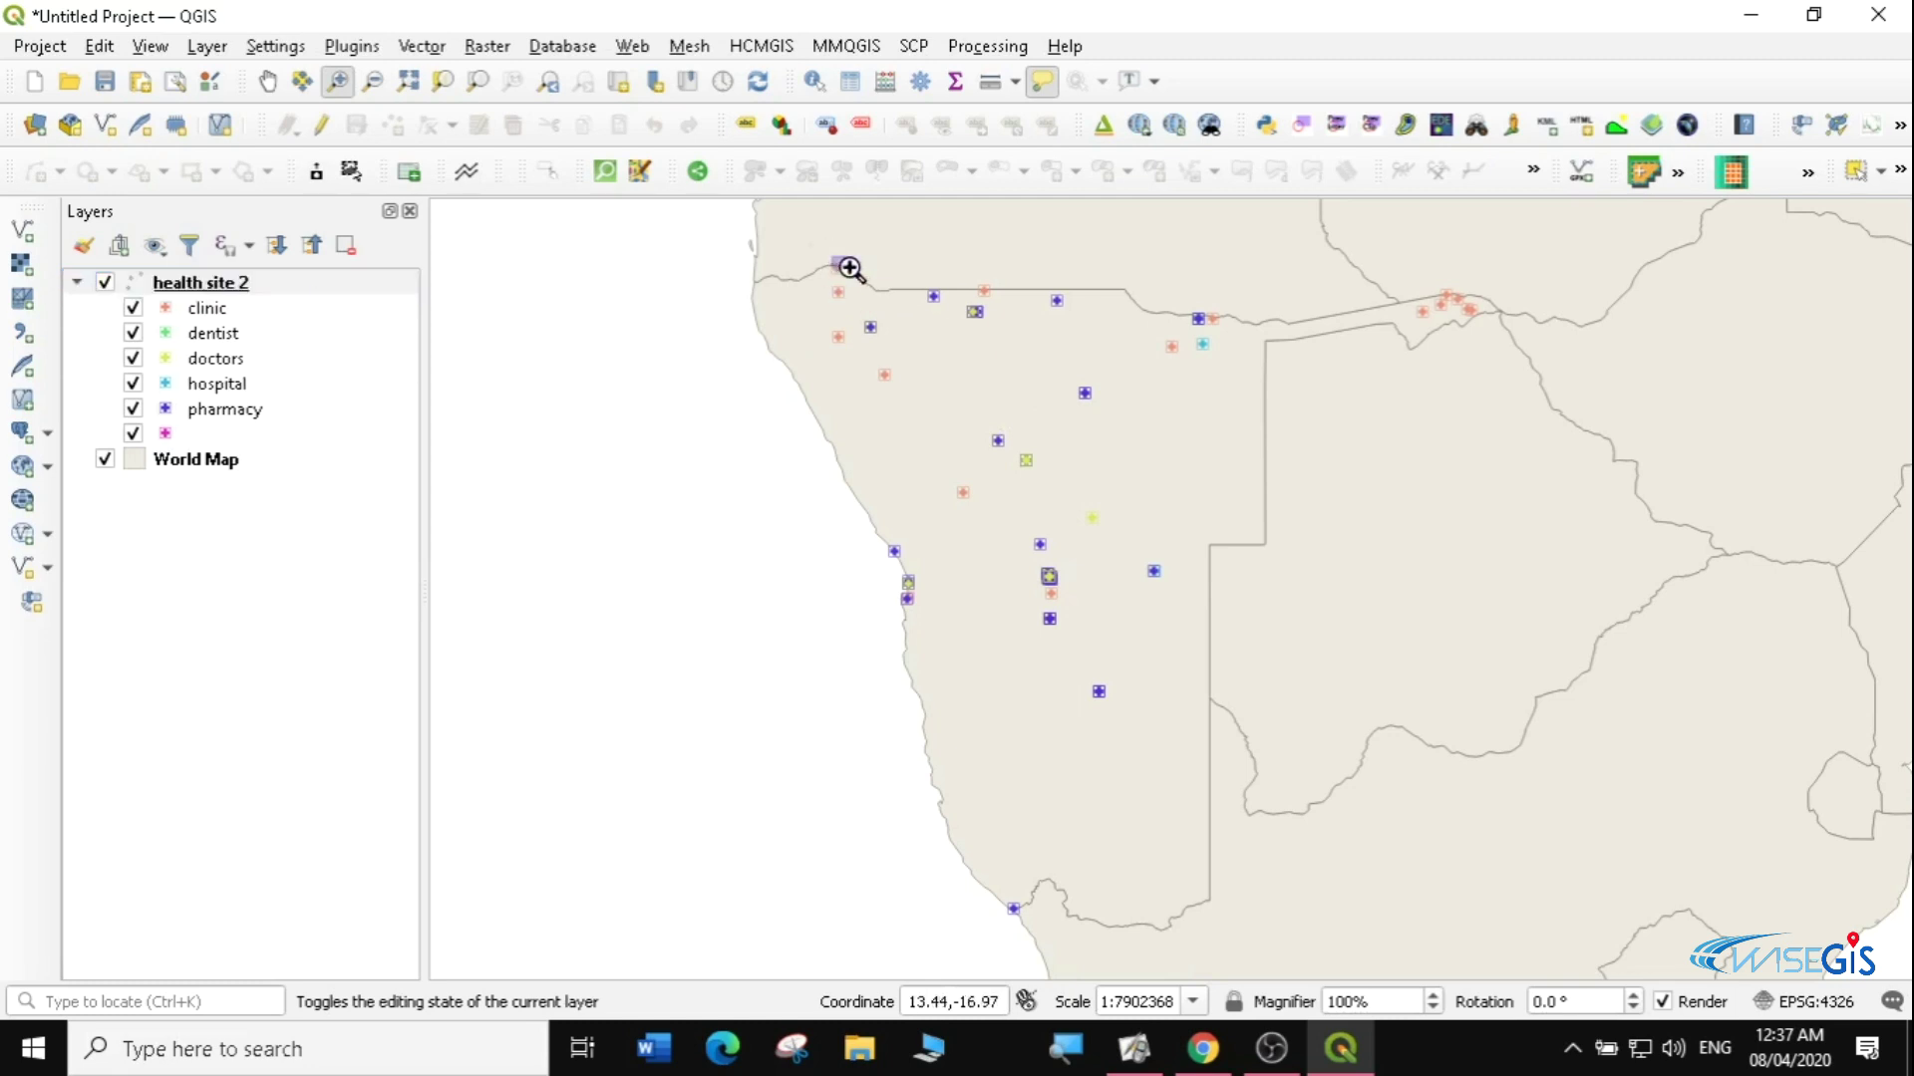
# - Zoom into the northern Namibia health sites and select the health site 2 layer
pyautogui.moveTo(834, 256); pyautogui.dragTo(1186, 504)
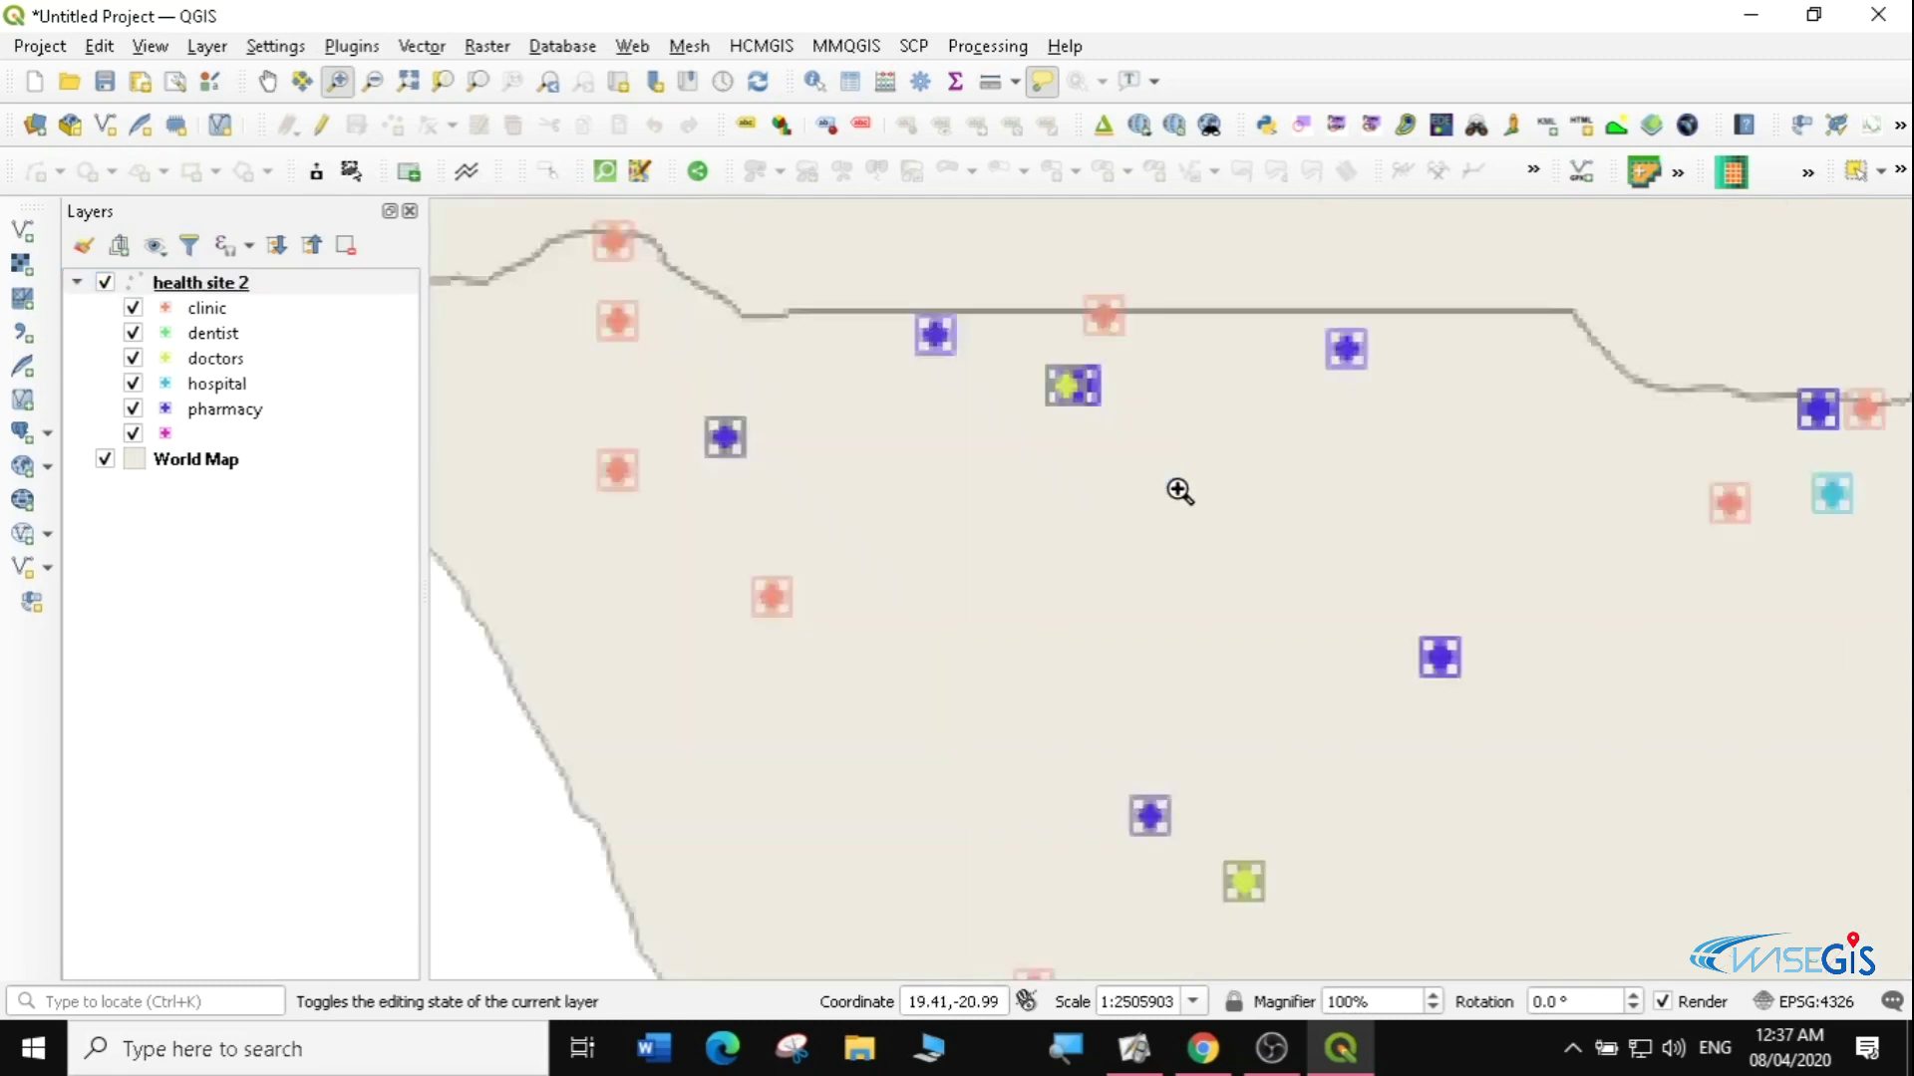
pyautogui.click(197, 284)
pyautogui.doubleClick(199, 284)
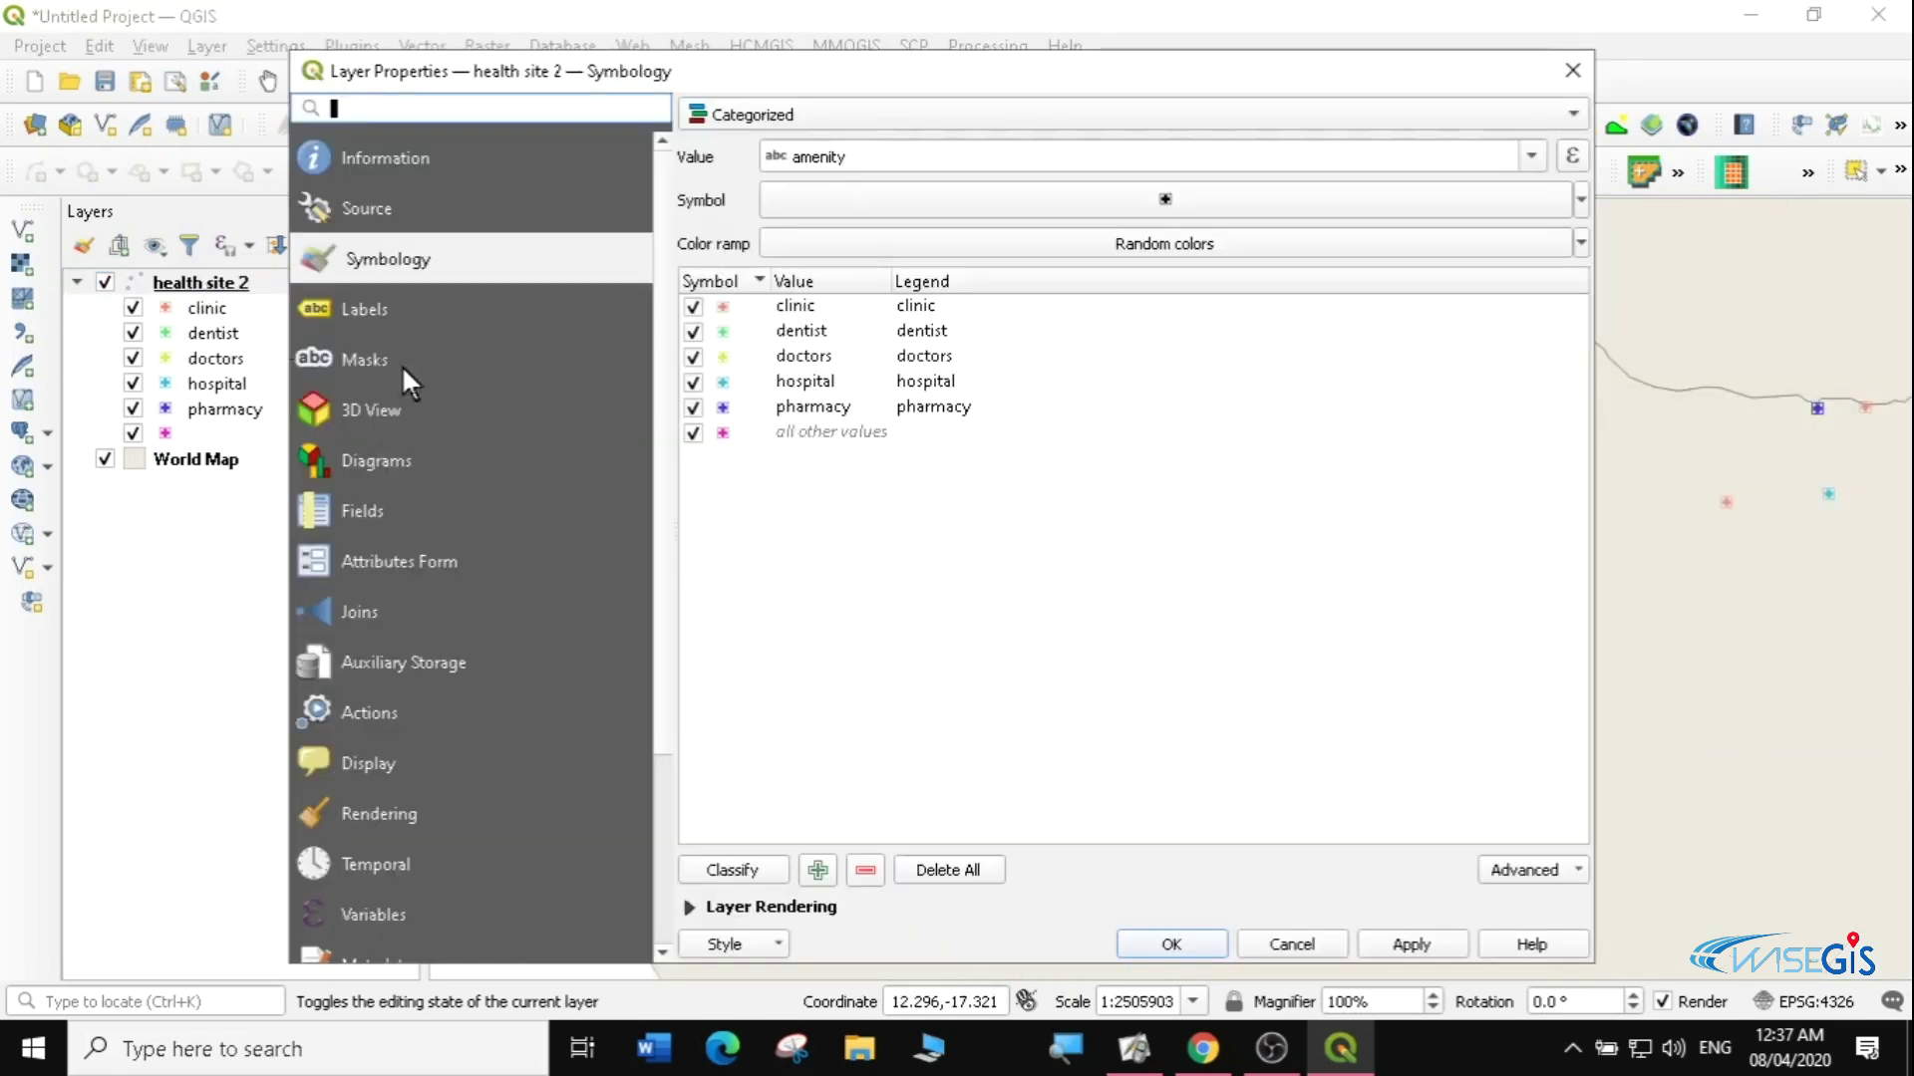
pyautogui.click(1573, 70)
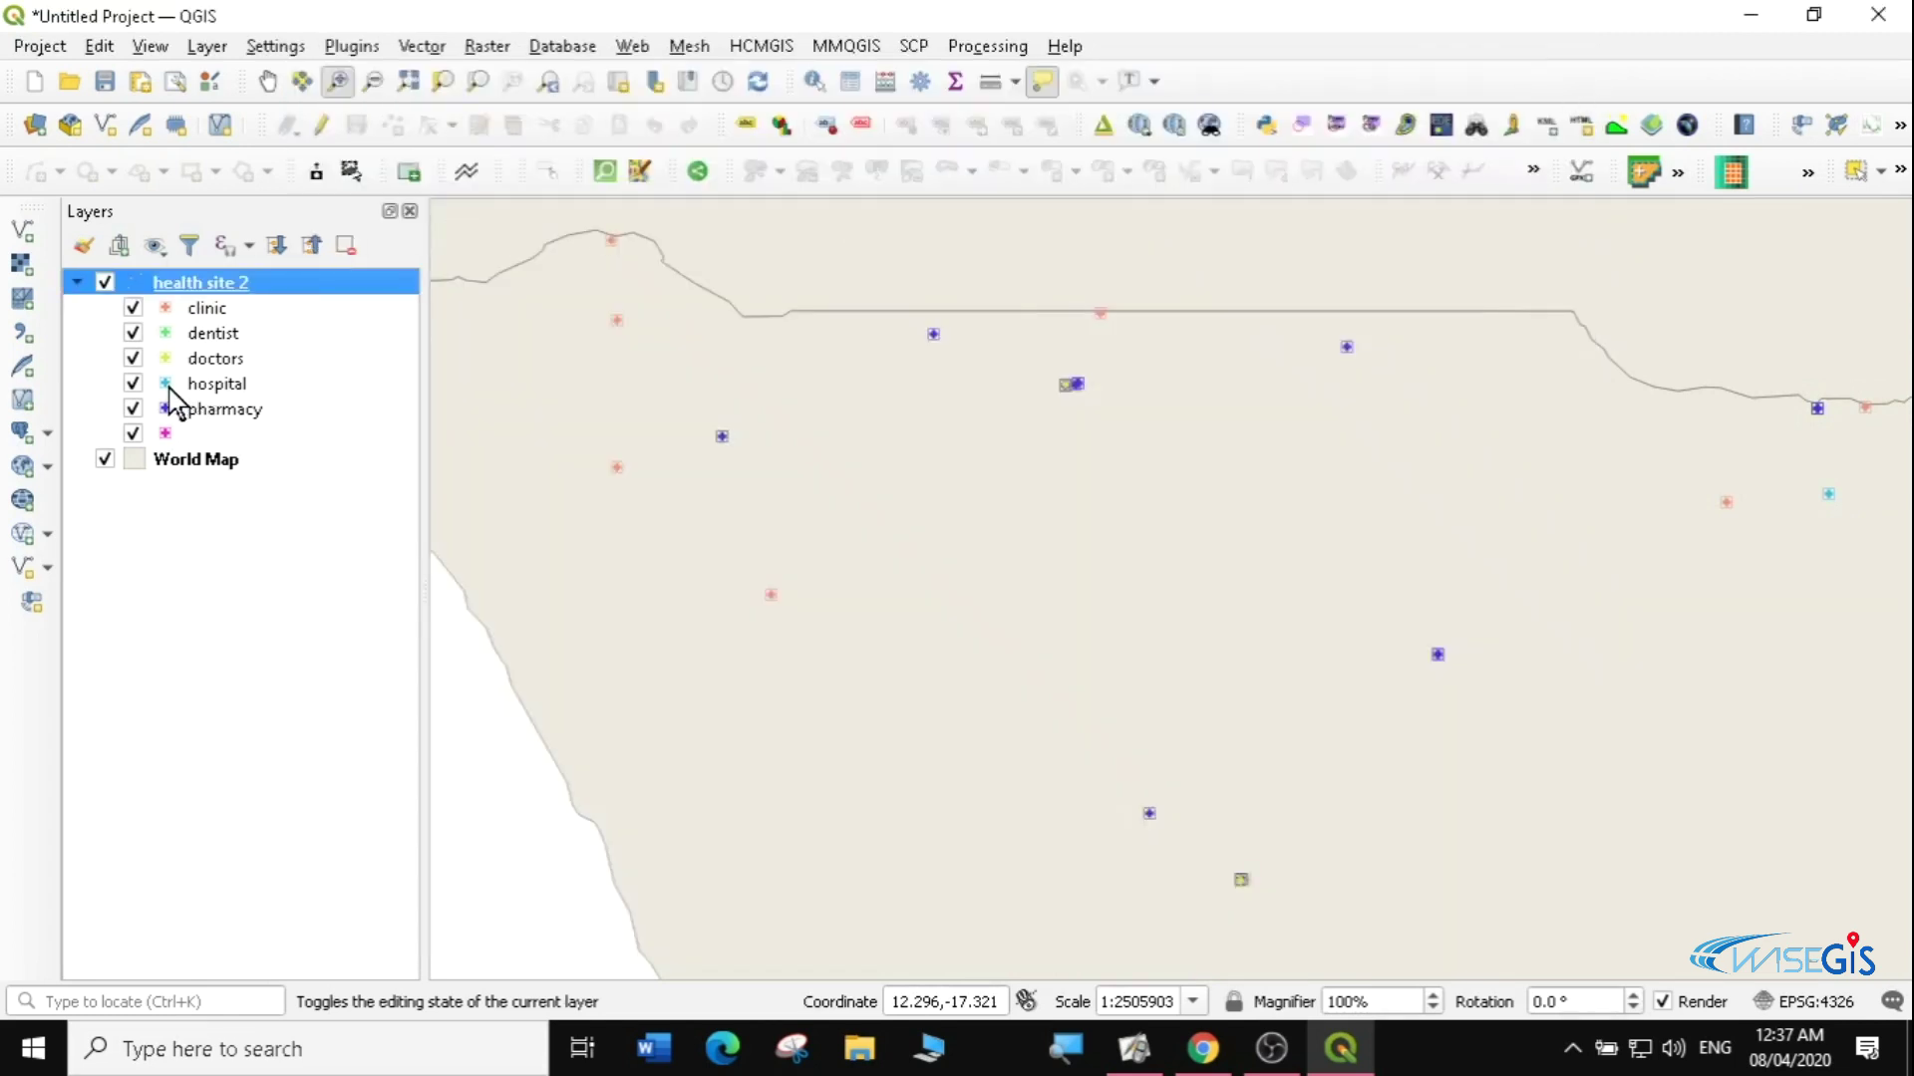
# - Increase the hospital category's cross marker size in four steps, then zoom further in
pyautogui.doubleClick(170, 385)
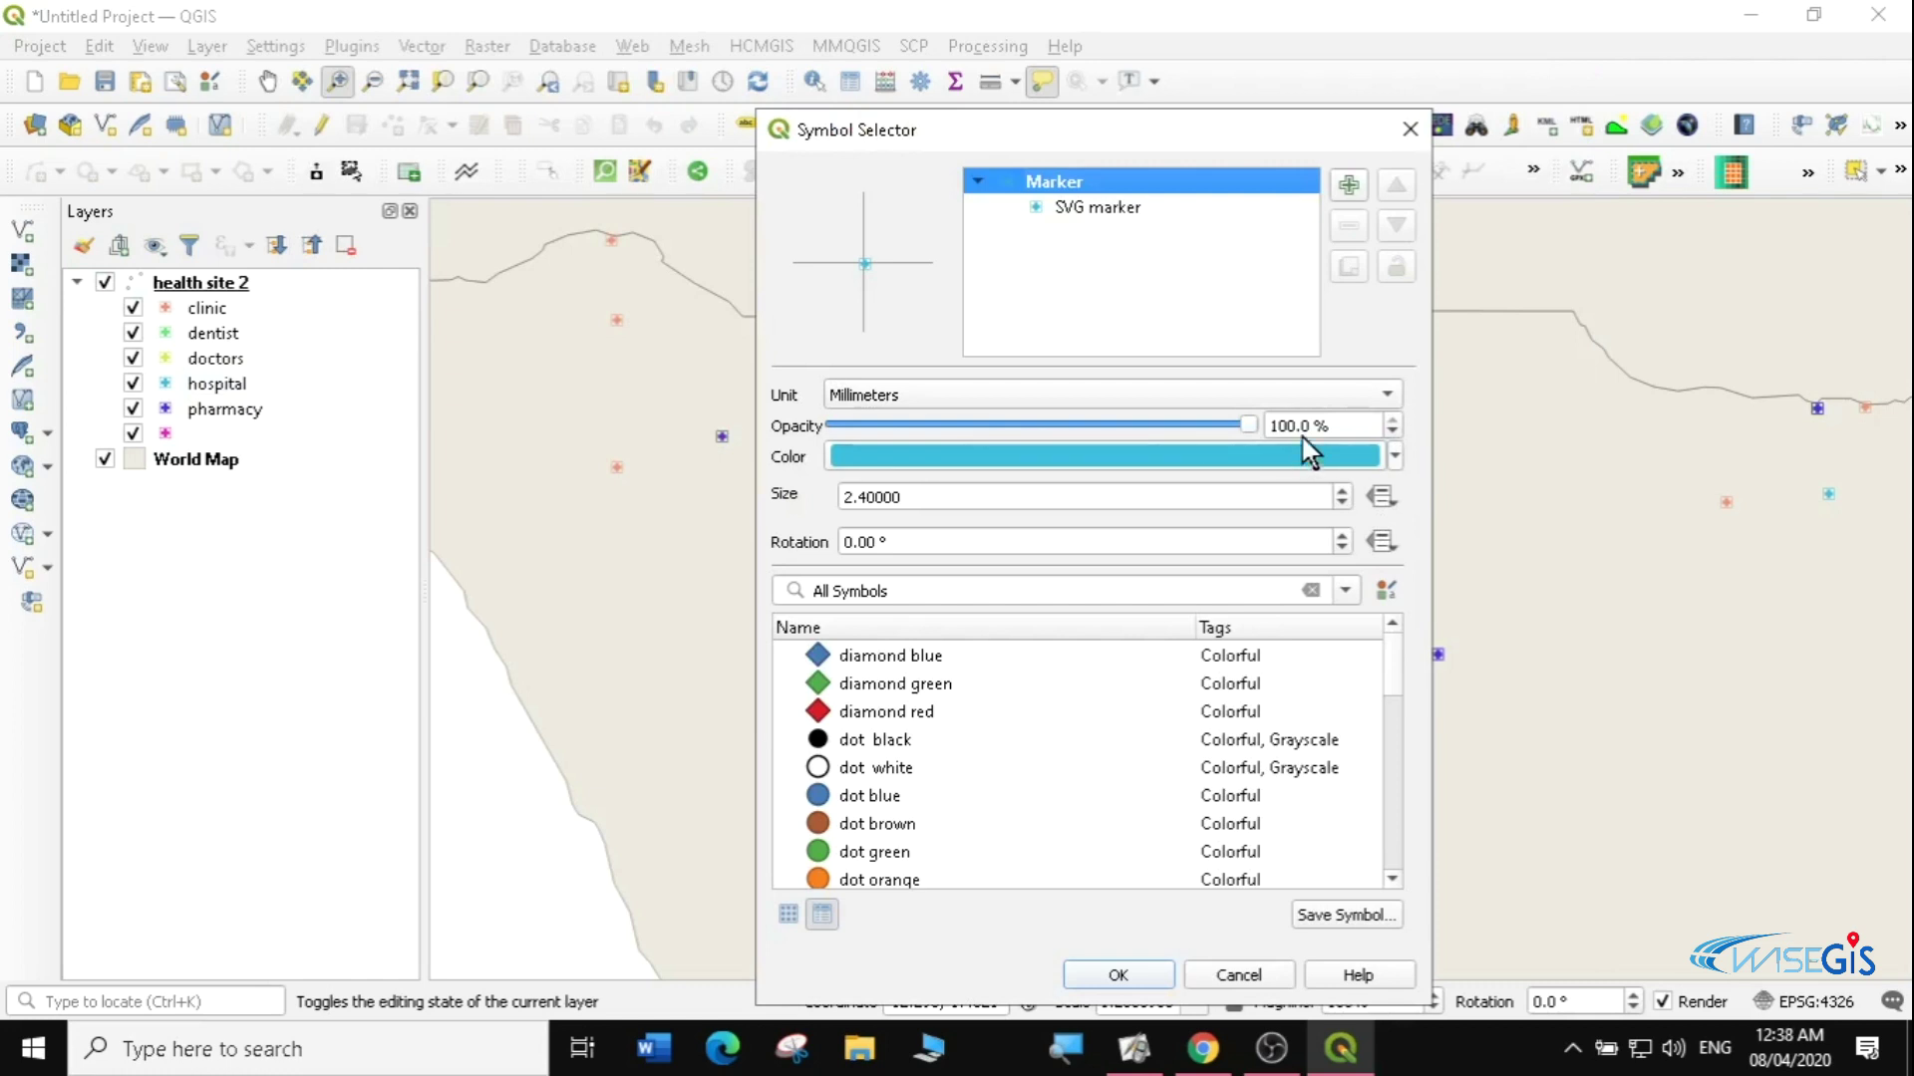
pyautogui.click(1345, 490)
pyautogui.click(1345, 489)
pyautogui.click(1341, 492)
pyautogui.click(1337, 494)
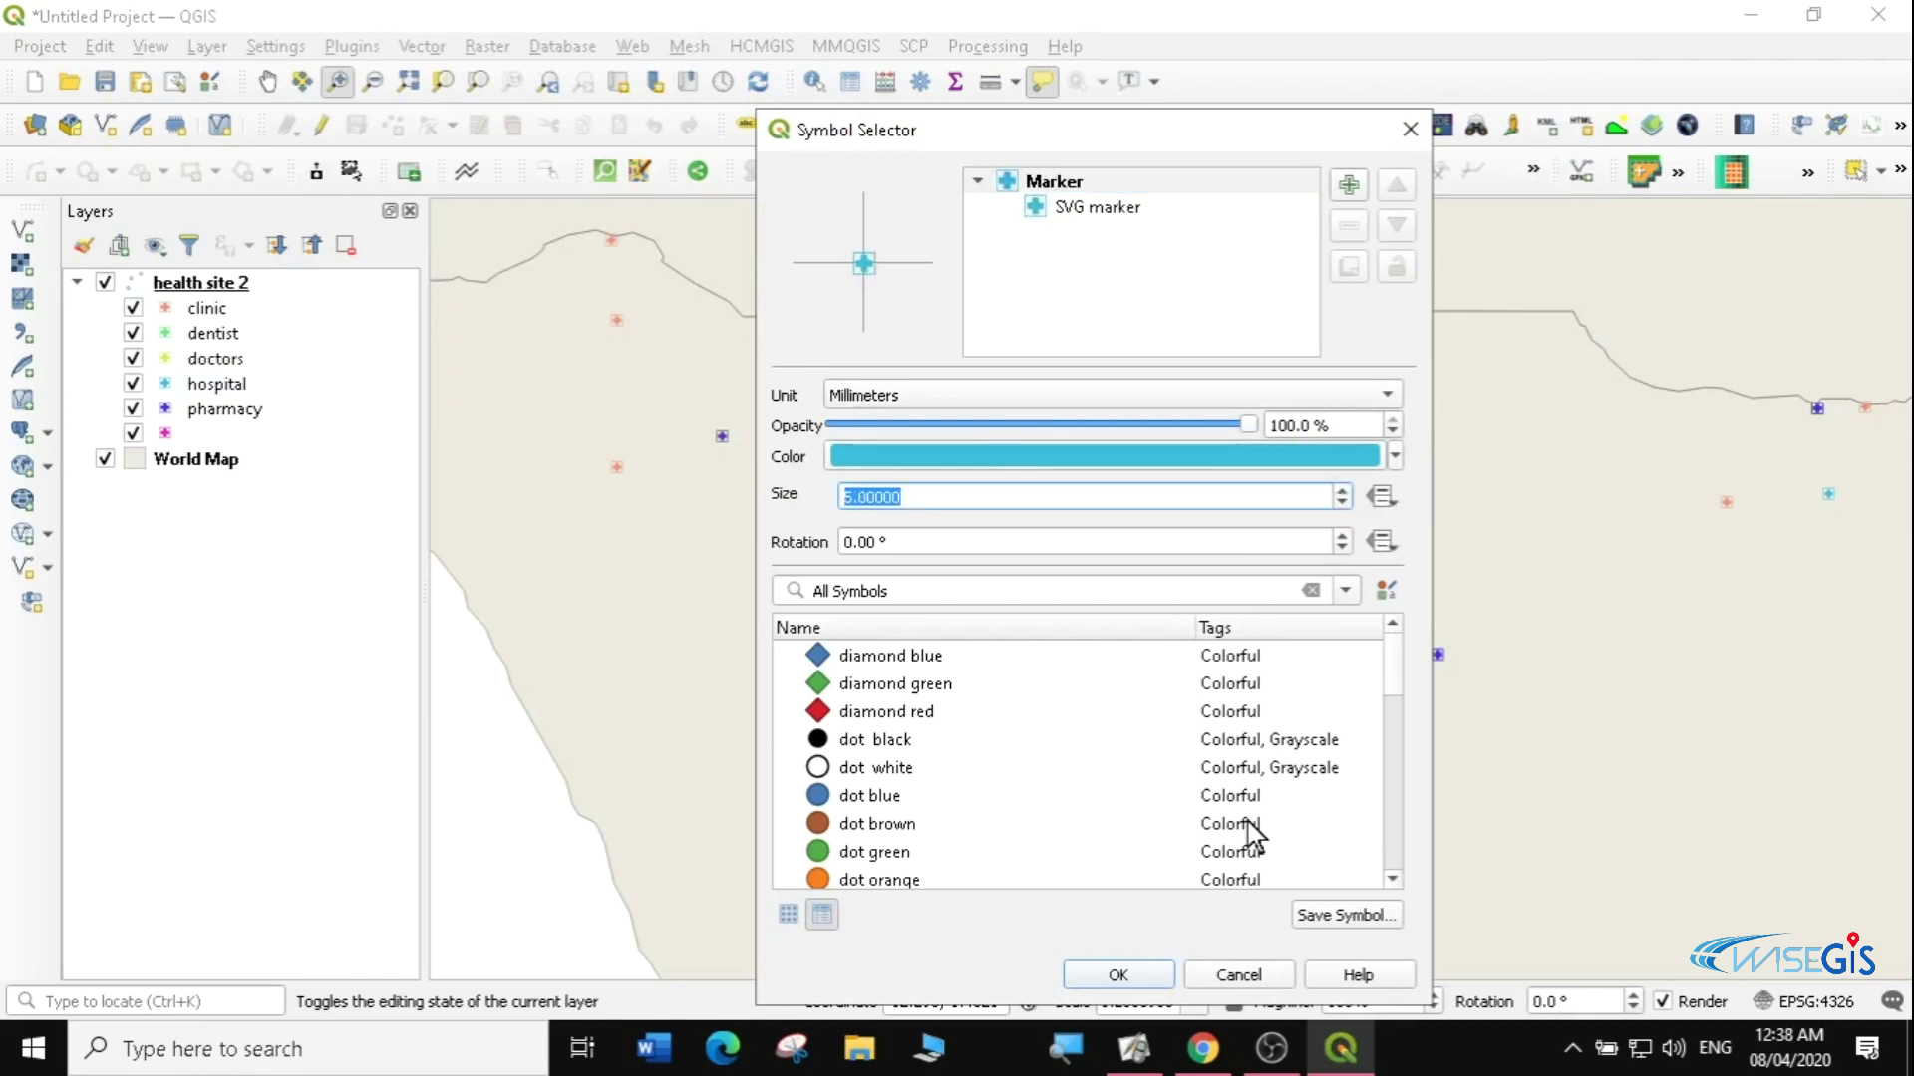
pyautogui.click(1117, 974)
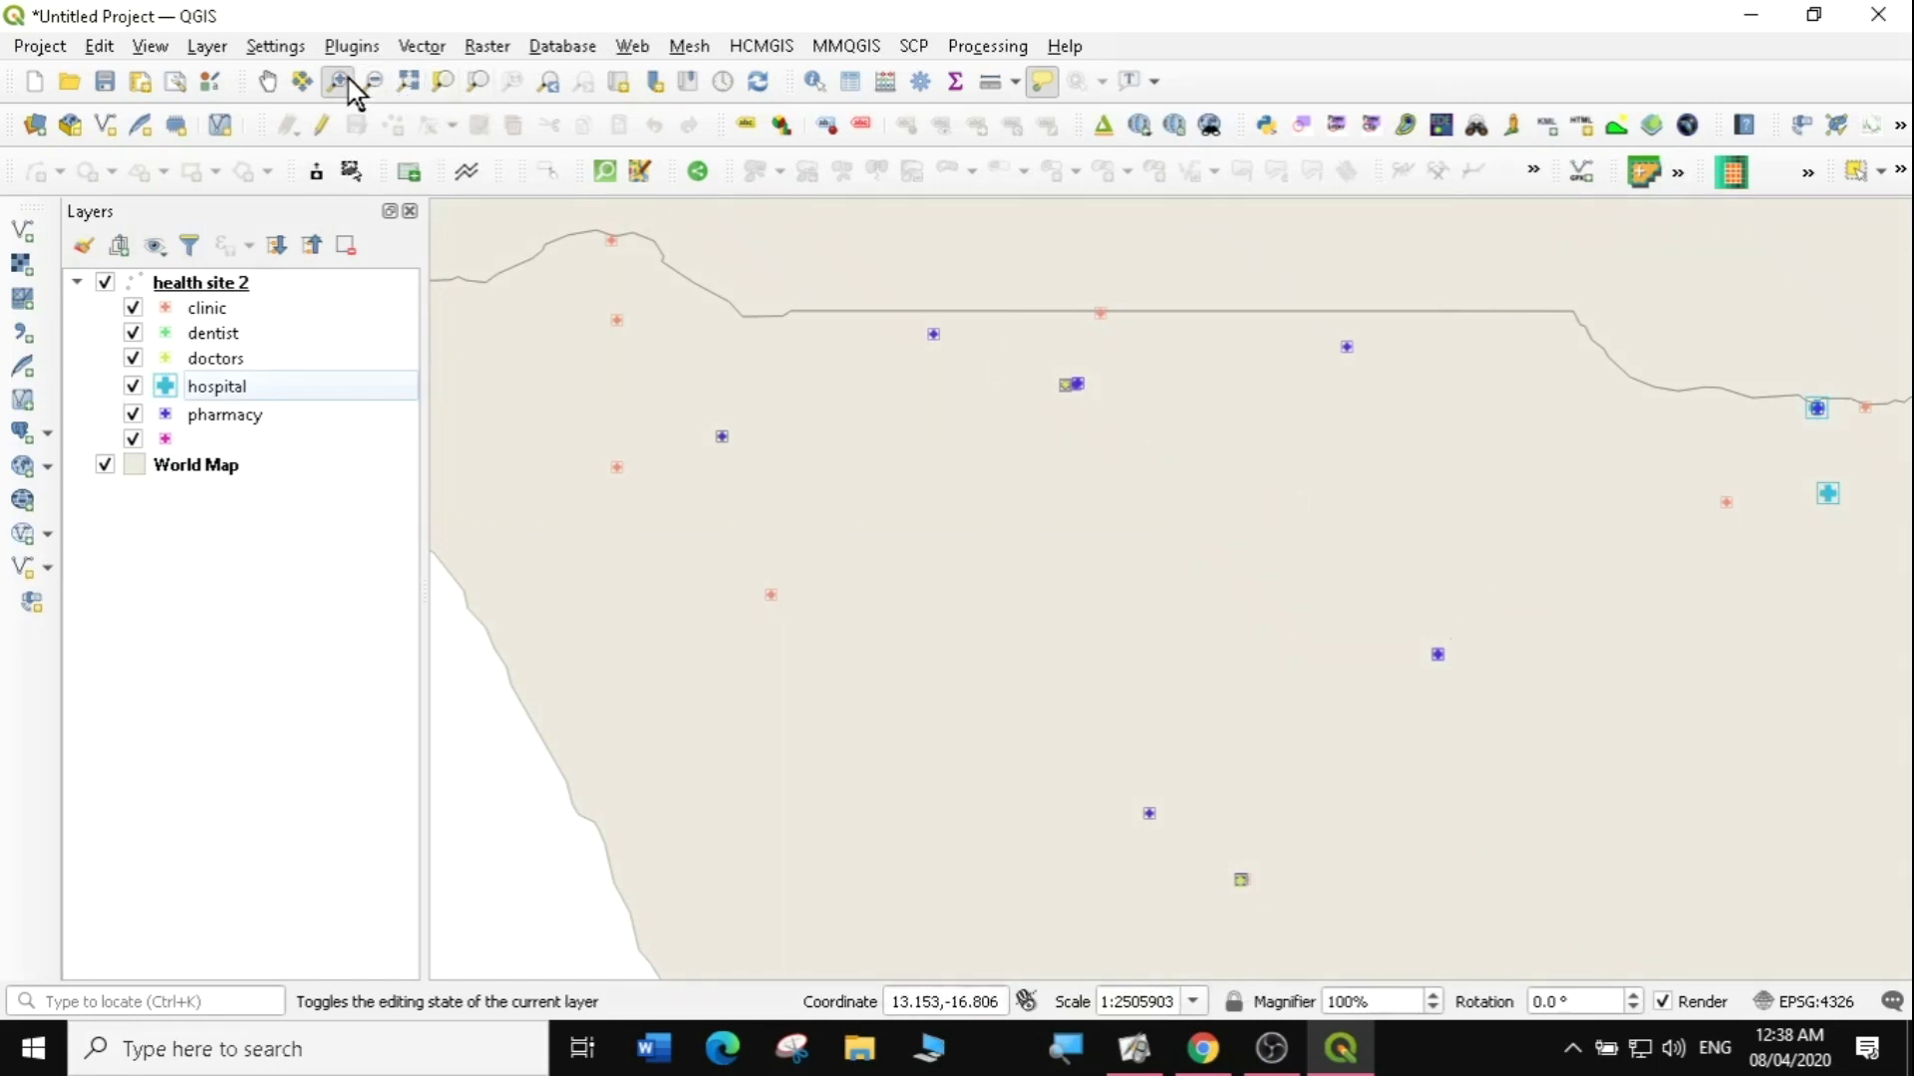
pyautogui.moveTo(1536, 786); pyautogui.dragTo(933, 485)
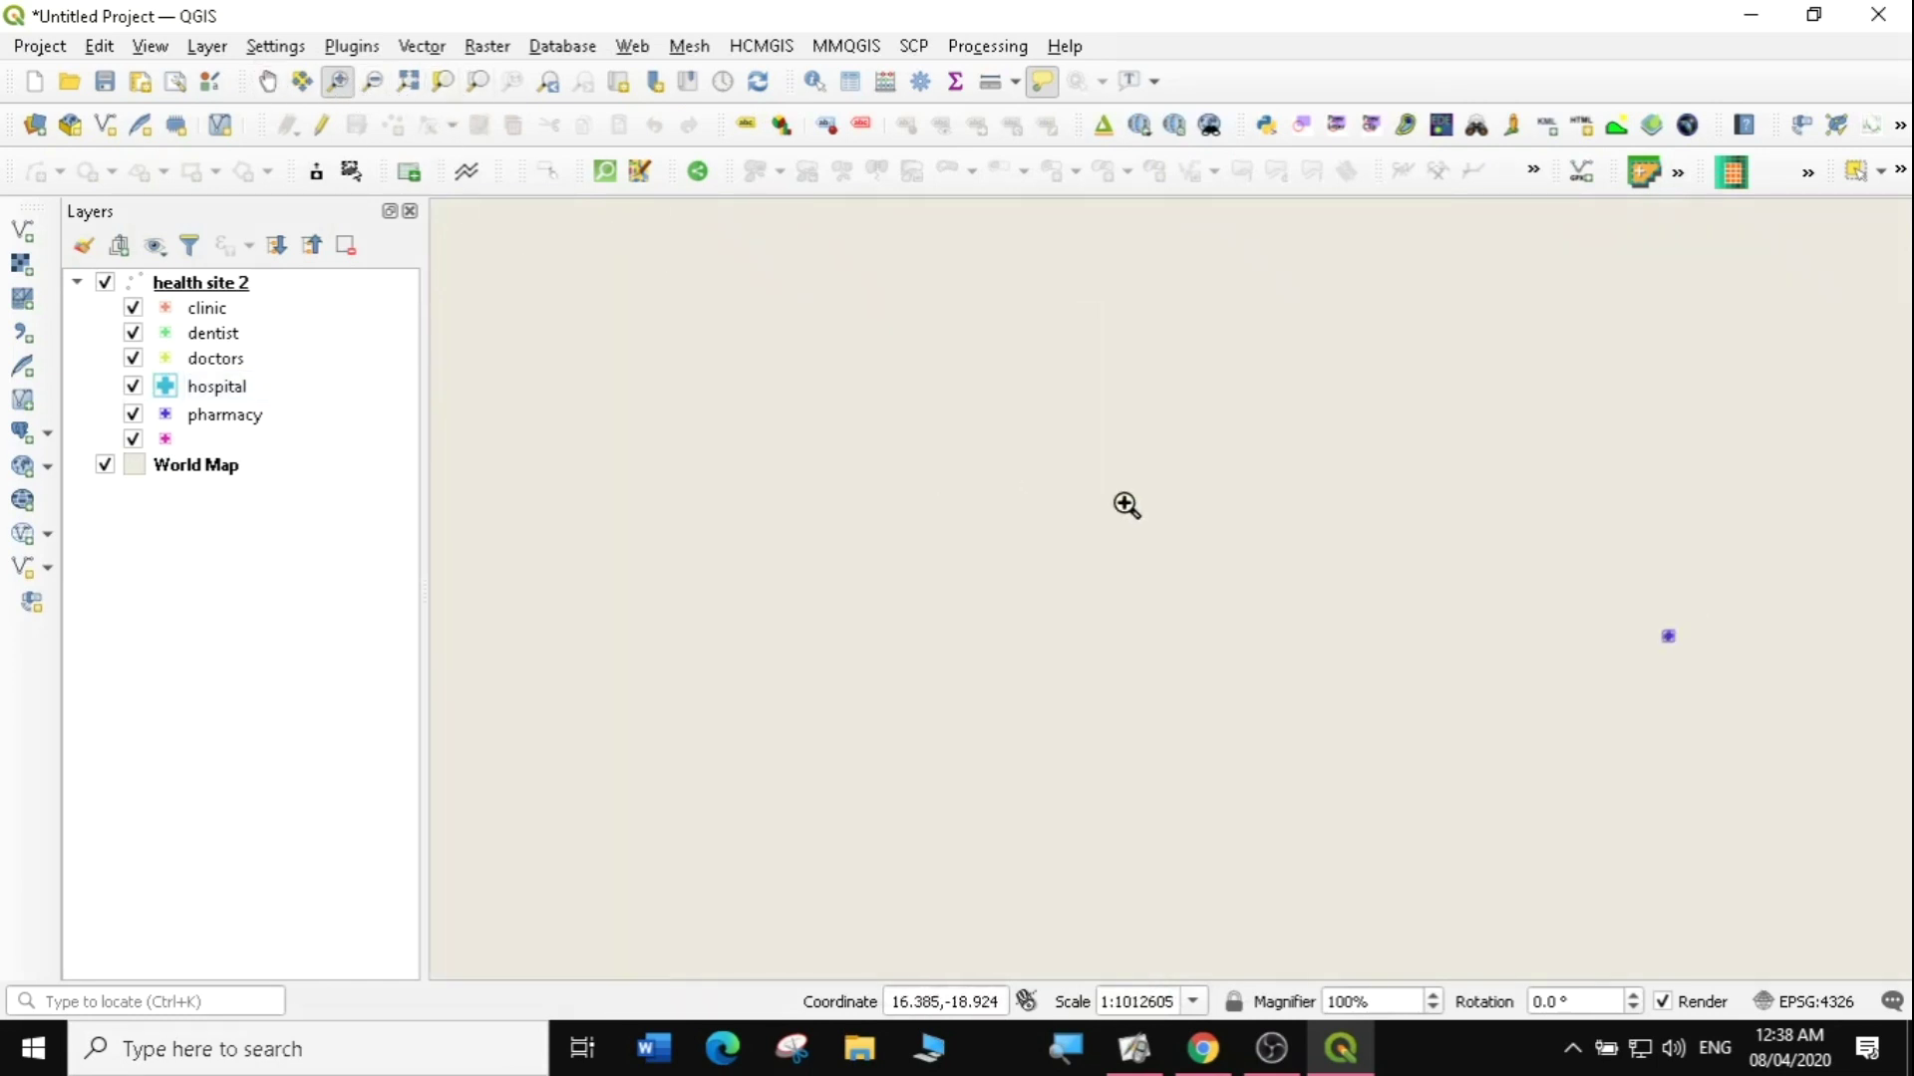
pyautogui.click(266, 81)
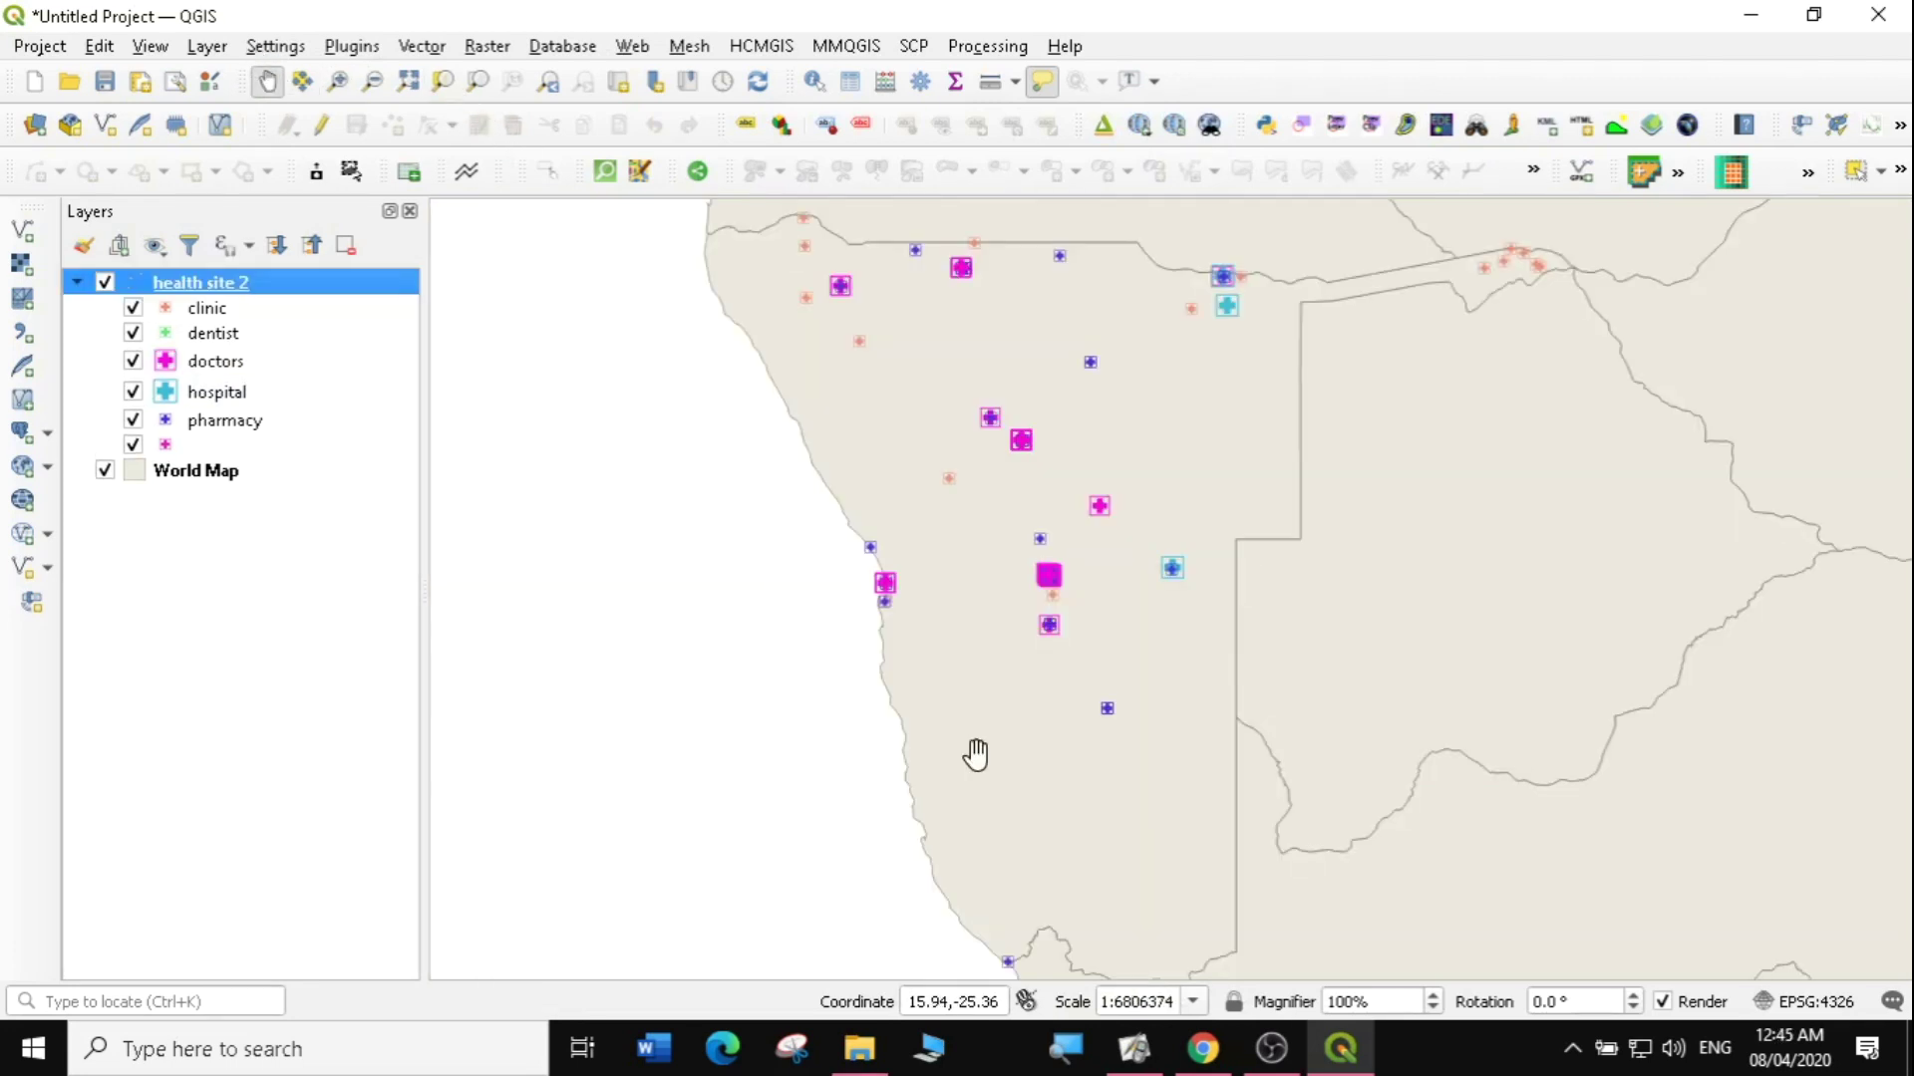